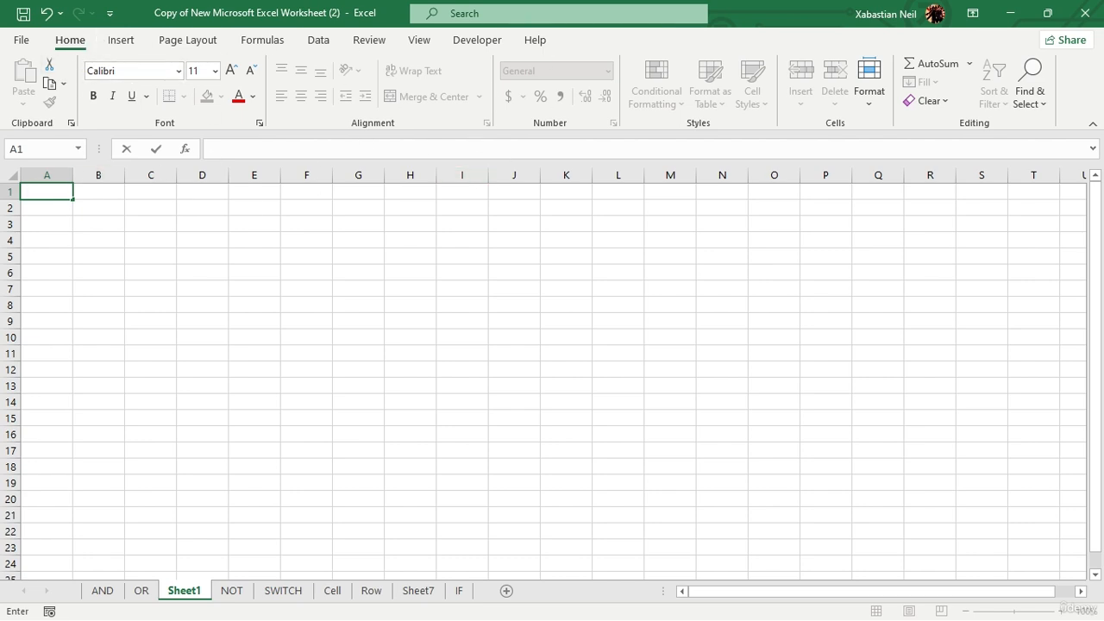
- Leave cell editing on Sheet1 and switch the worksheet to Page Layout view
click(428, 47)
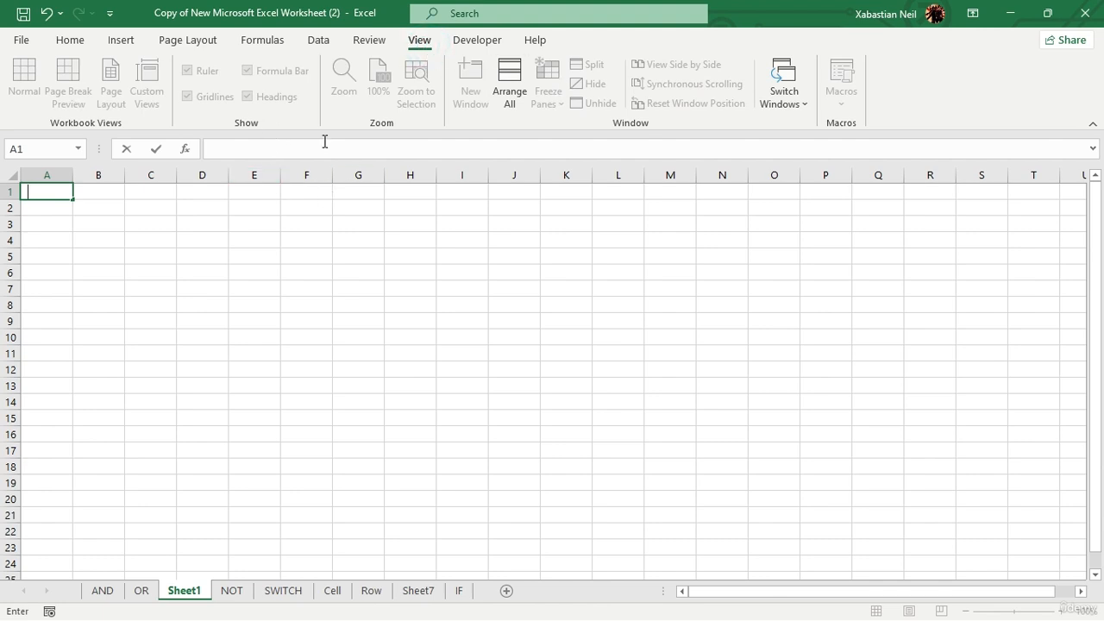
click(141, 271)
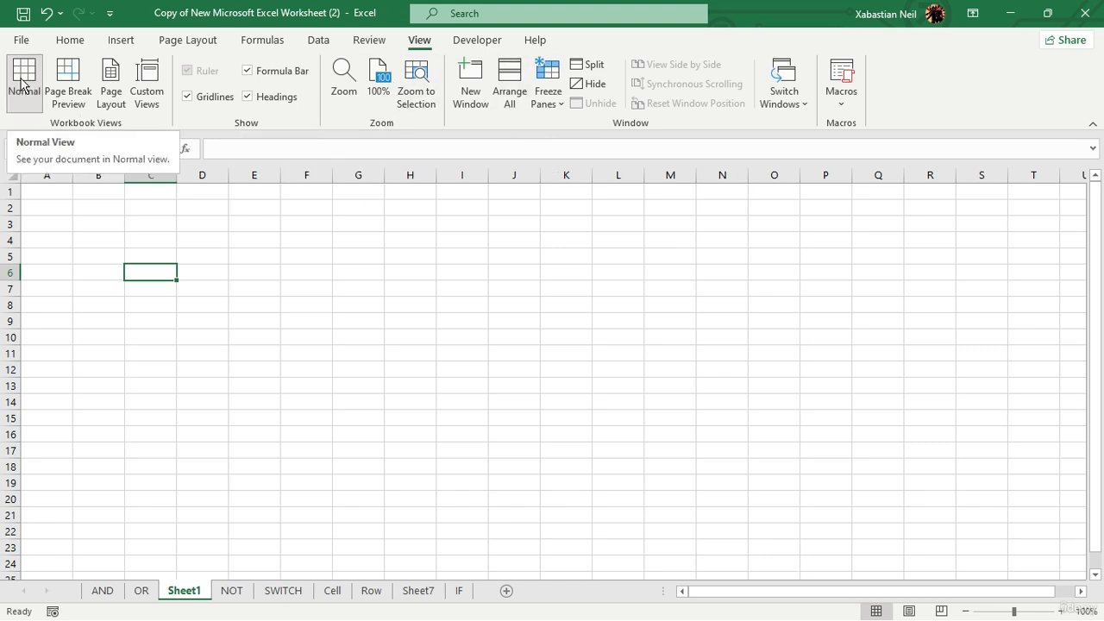
click(110, 94)
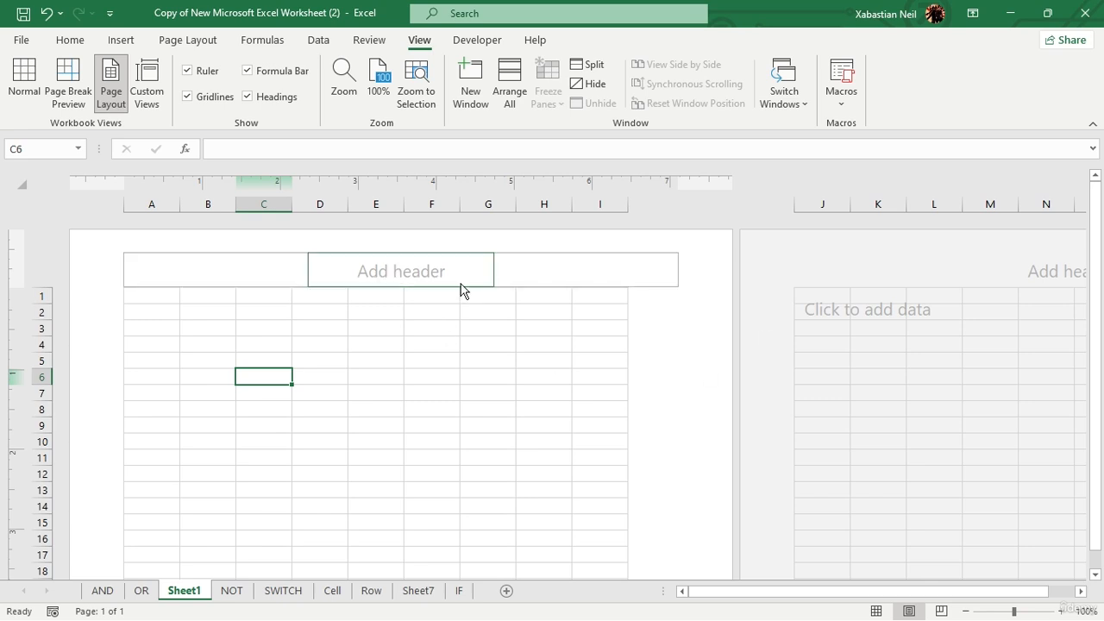
click(151, 204)
click(432, 204)
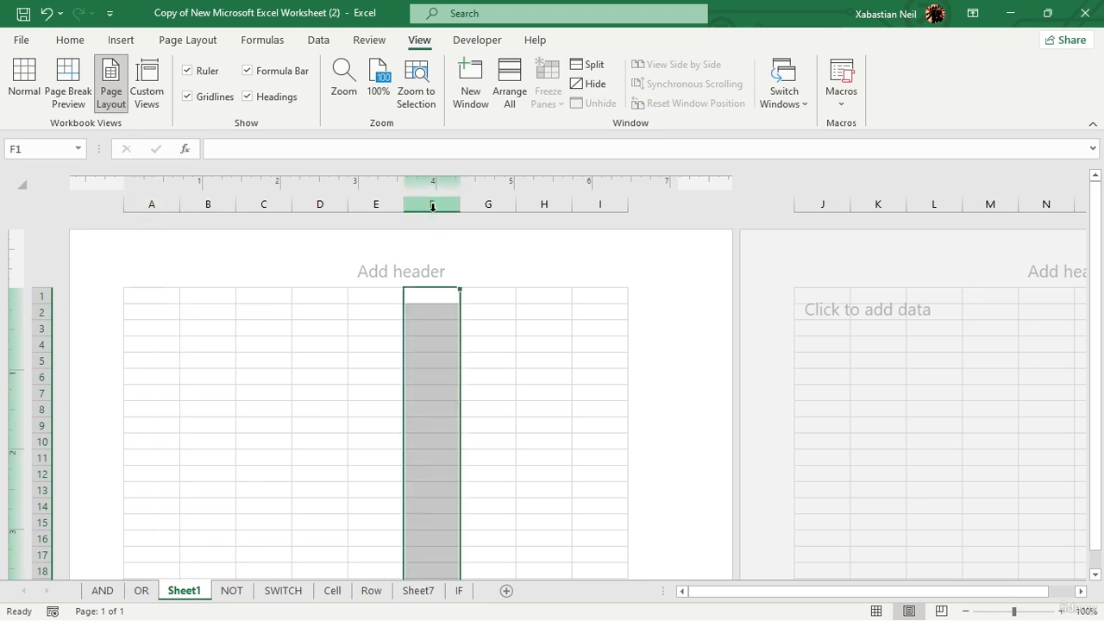
shift+click(129, 202)
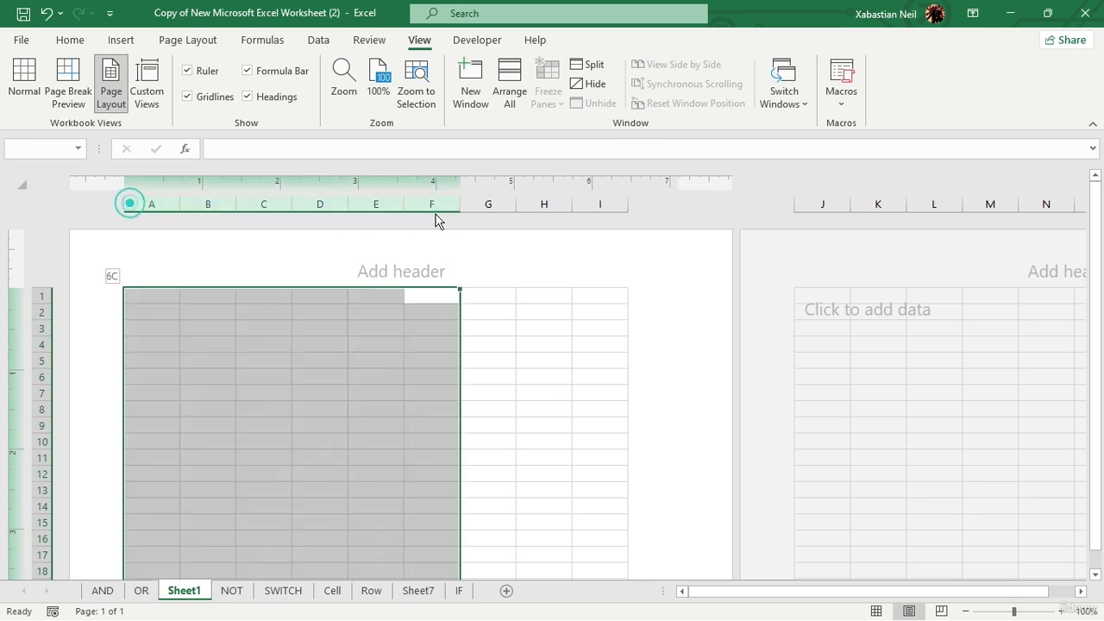
click(540, 261)
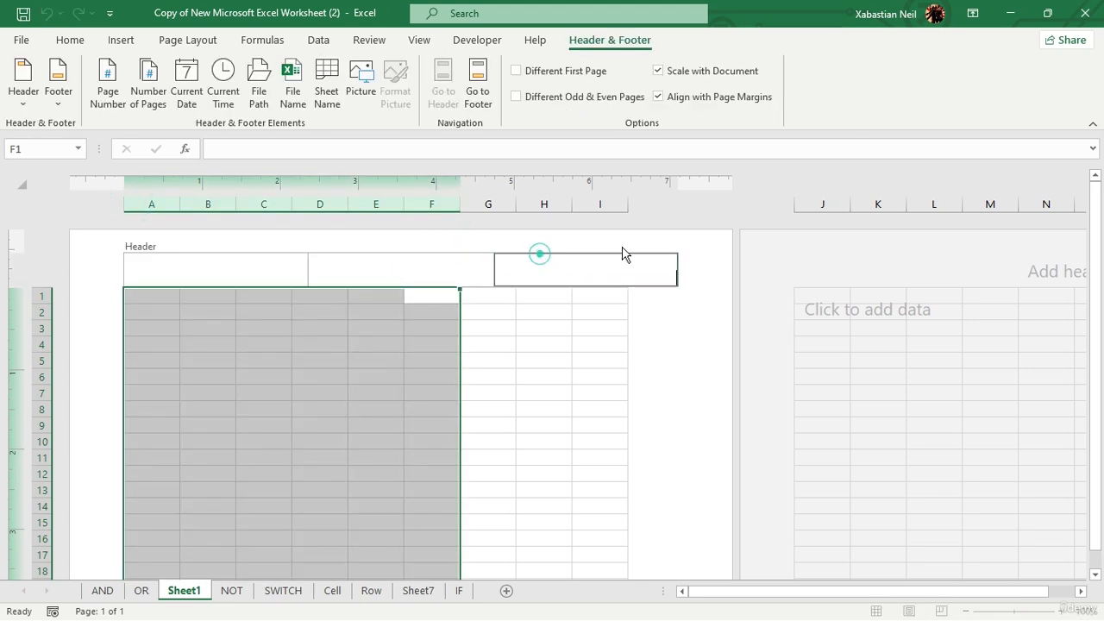
double_click(509, 227)
click(584, 284)
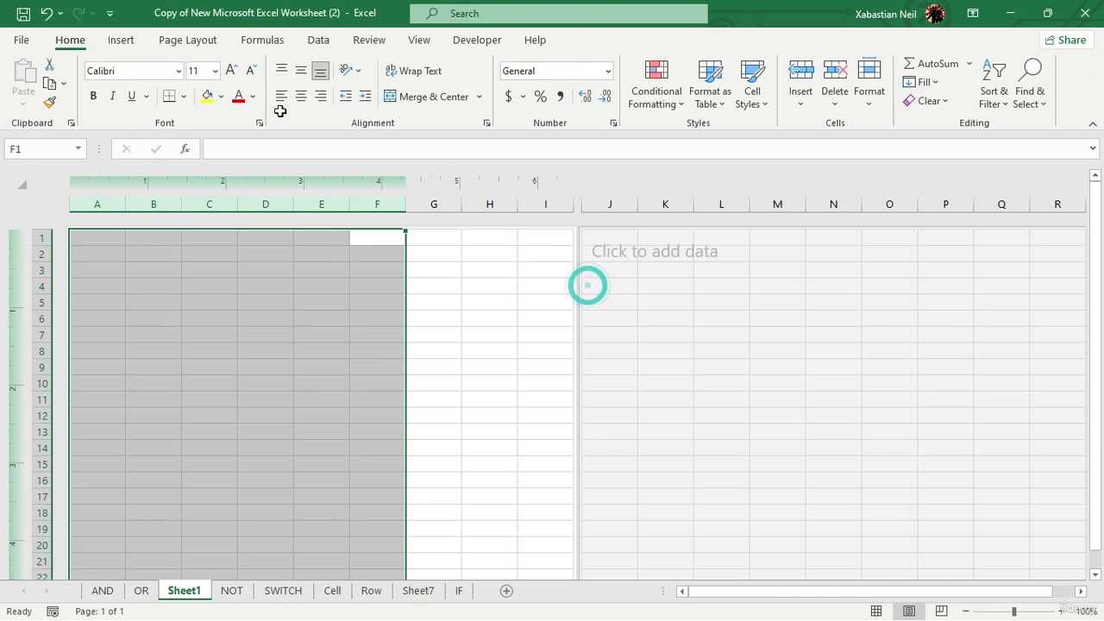
click(418, 40)
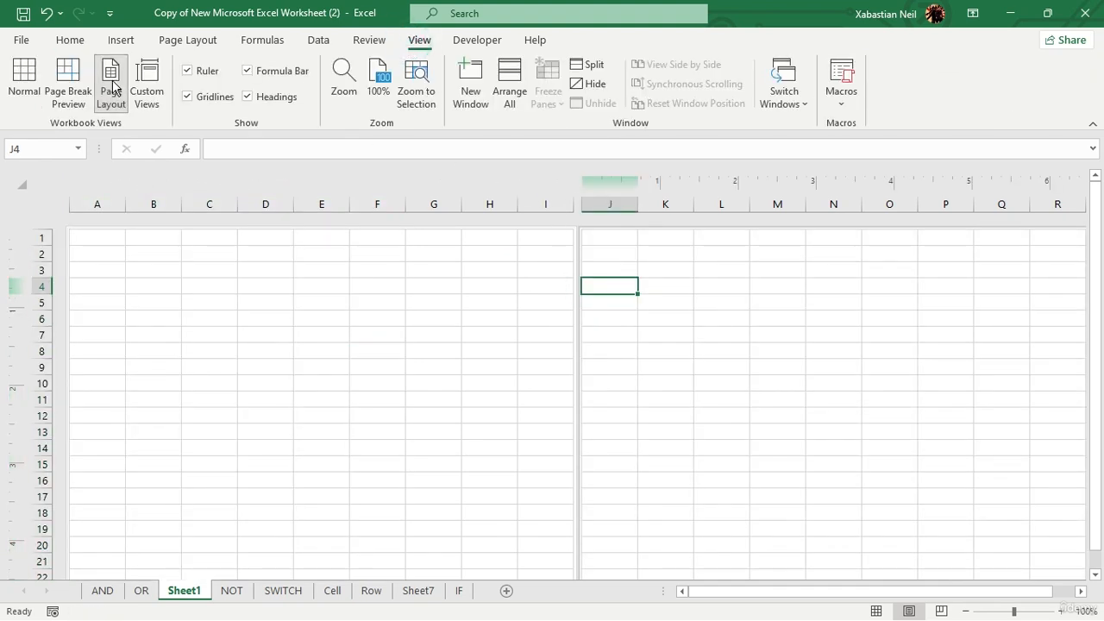
click(558, 165)
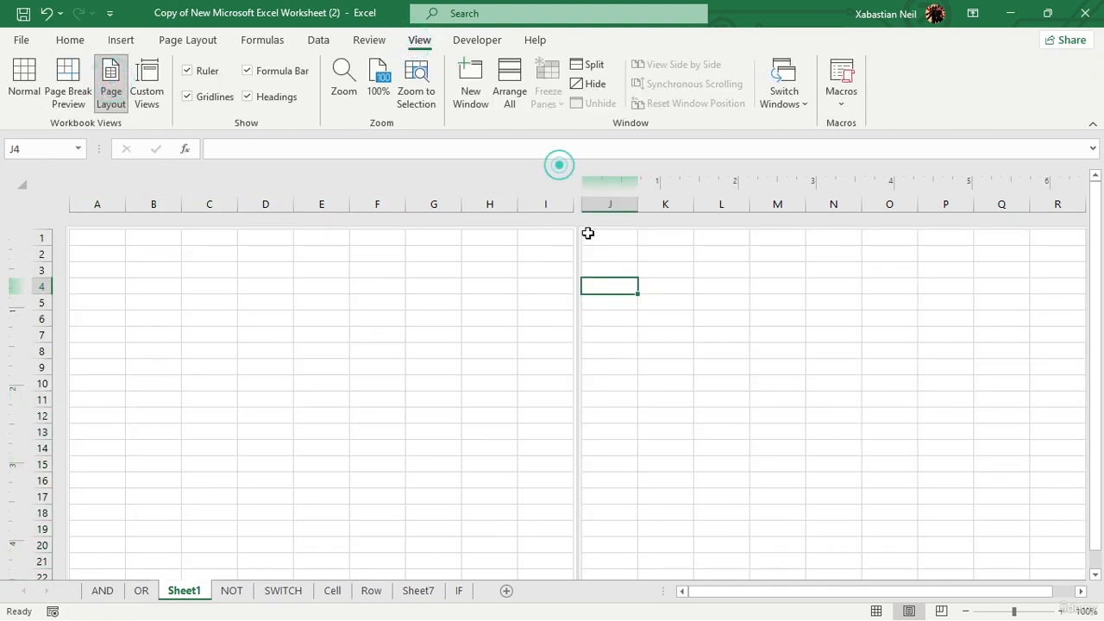
double_click(576, 234)
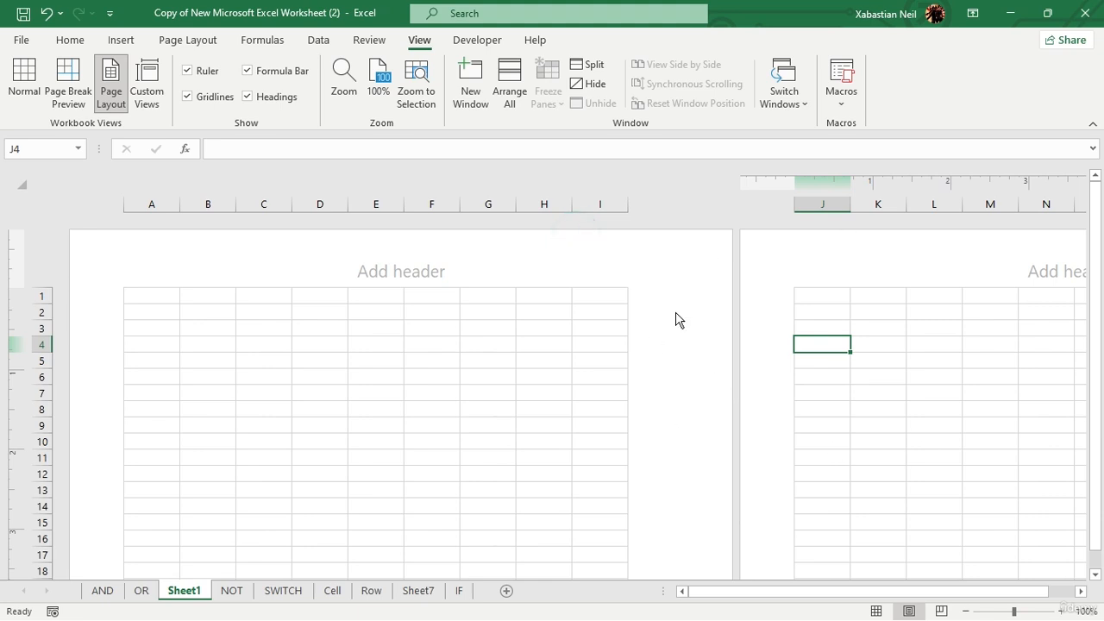
click(142, 204)
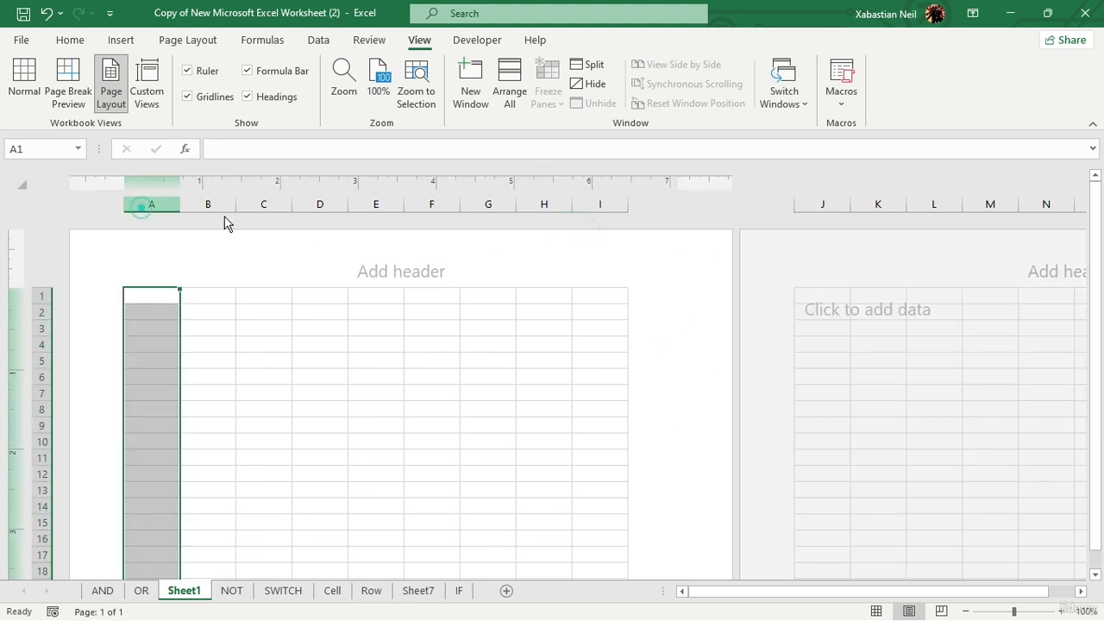
click(432, 204)
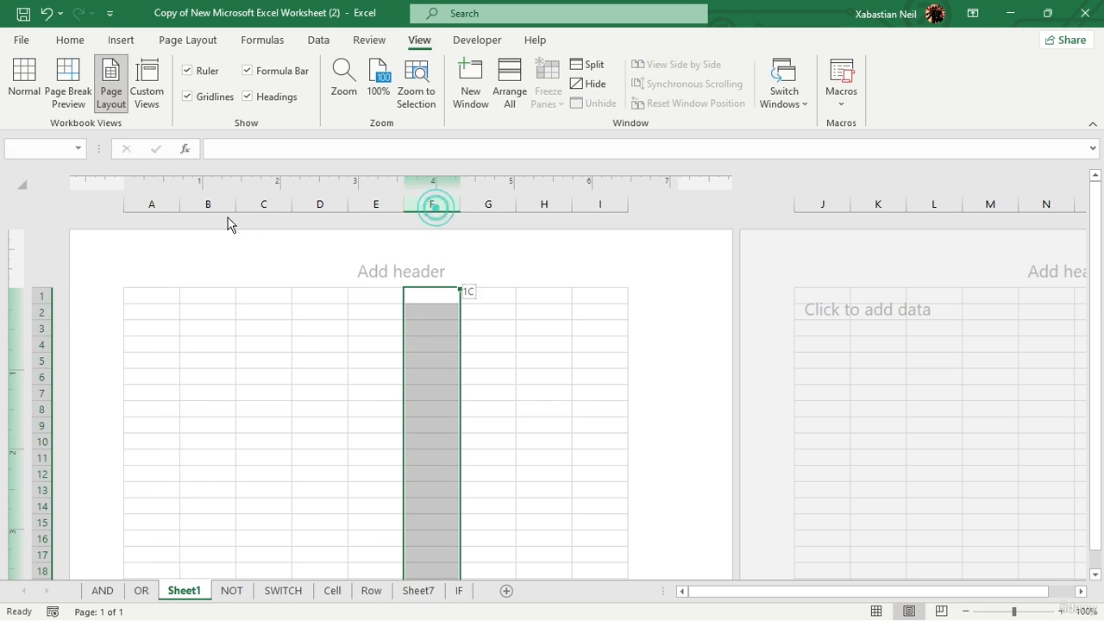
drag(151, 198, 436, 207)
drag(193, 301, 203, 457)
click(162, 302)
drag(163, 302, 108, 320)
click(106, 245)
click(141, 265)
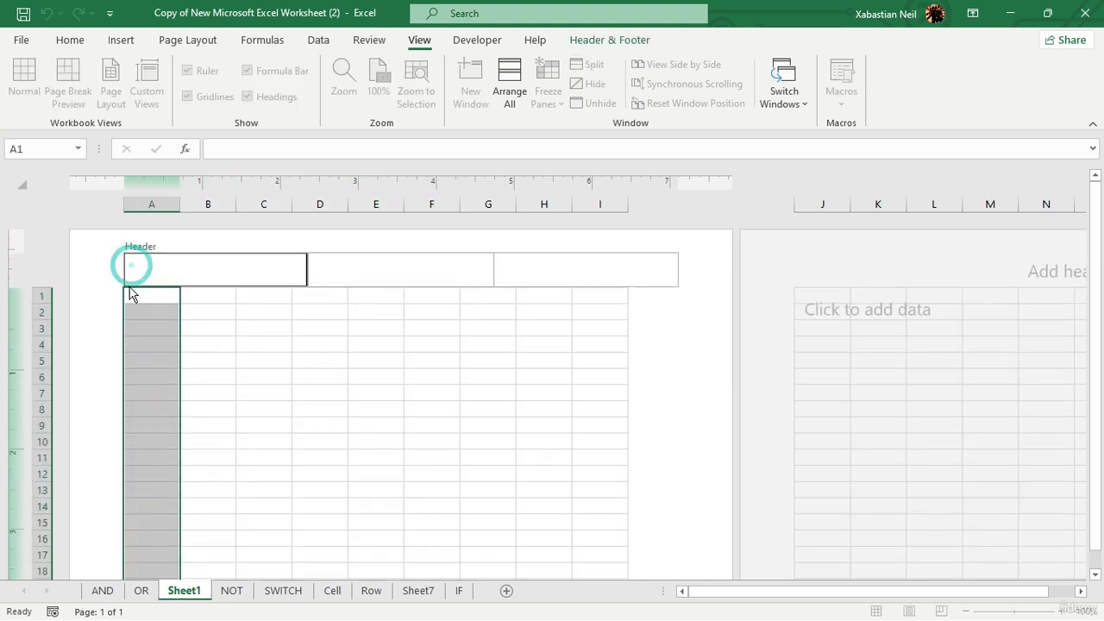
click(313, 299)
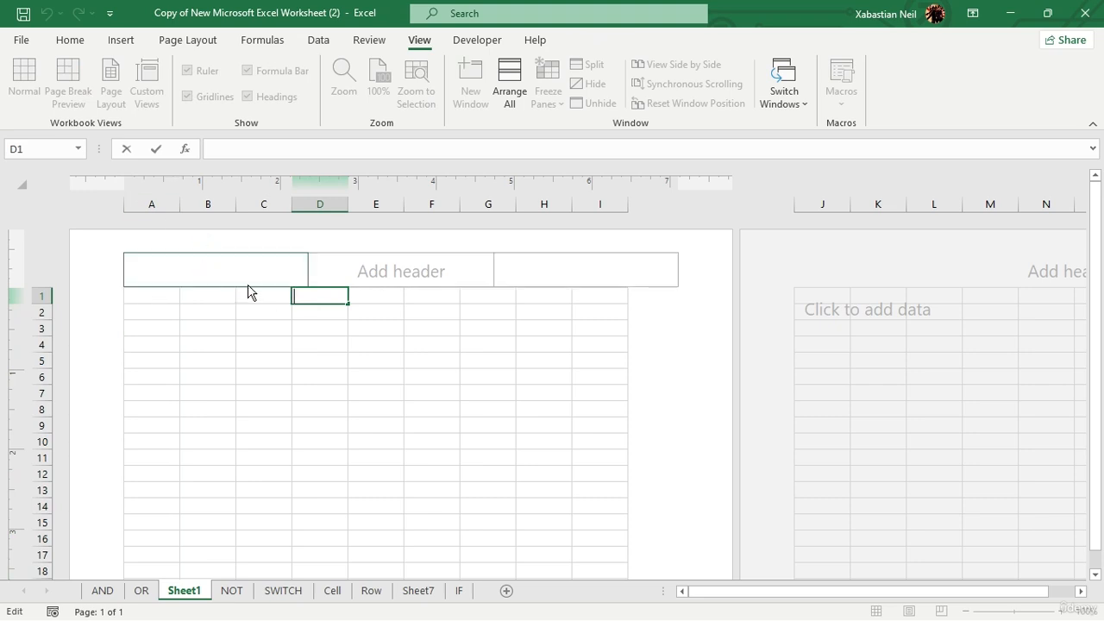
ctrl+click(161, 203)
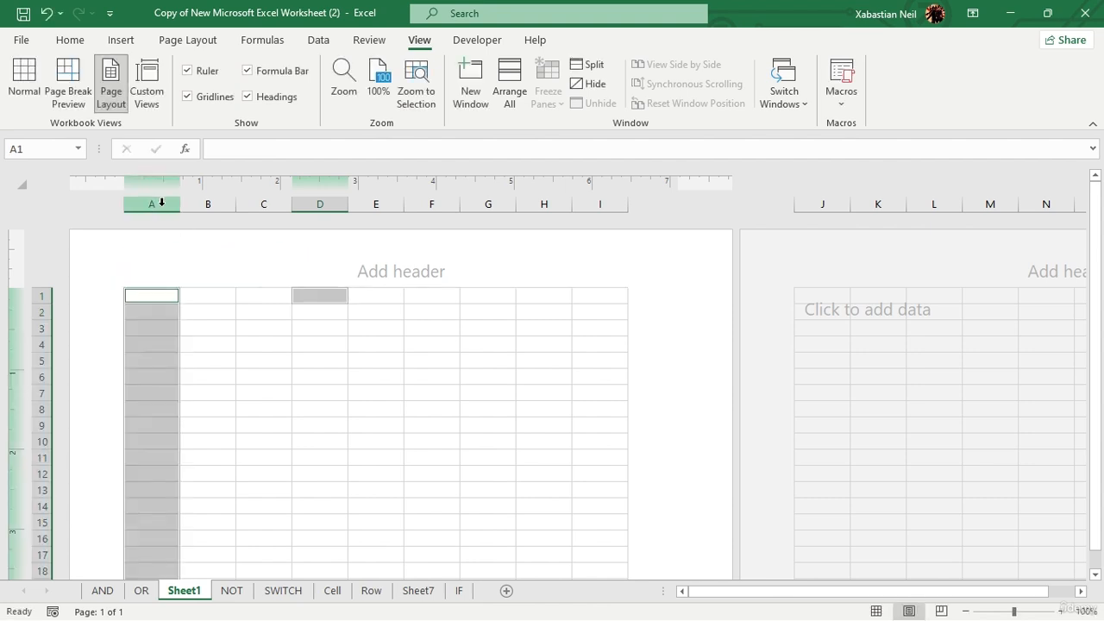
click(288, 322)
click(153, 296)
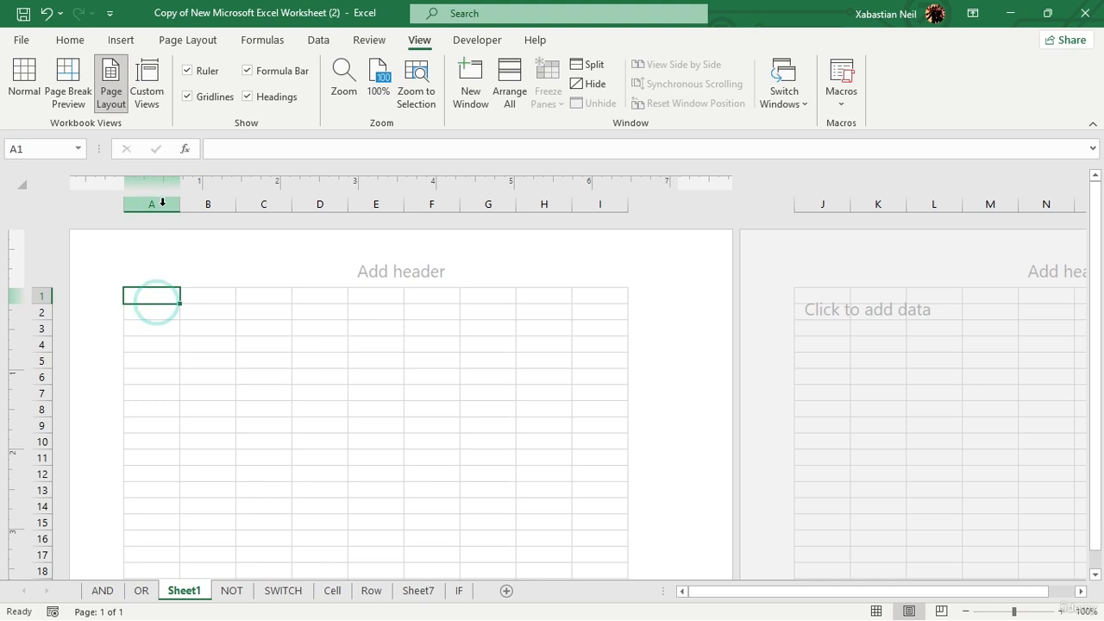
- Narrow columns A and F together to the same width of under half an inch
click(162, 202)
ctrl+click(450, 200)
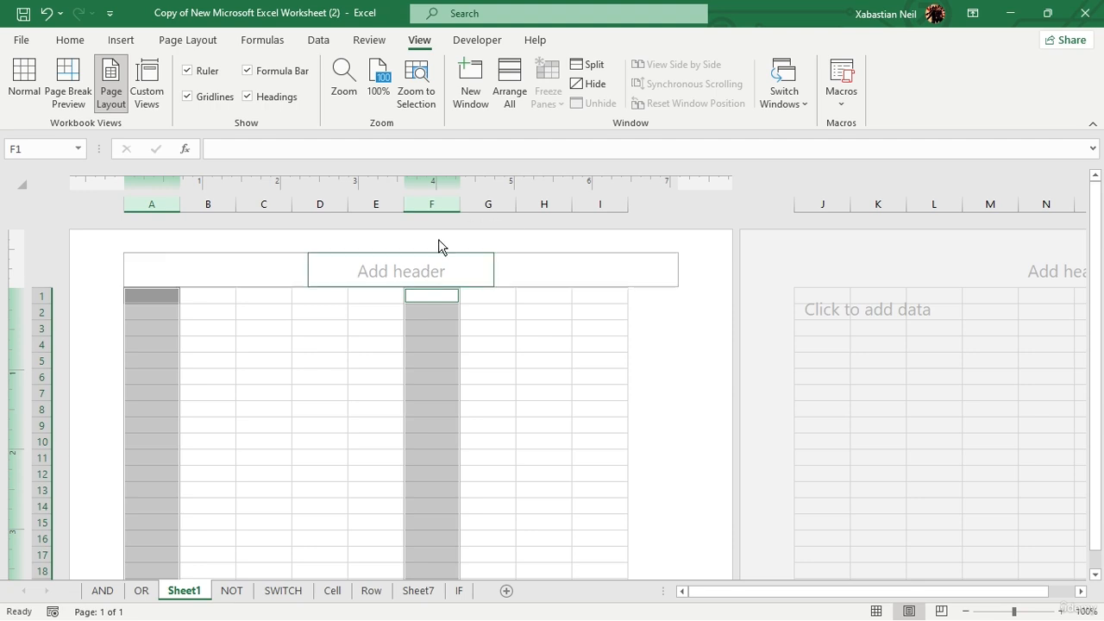
right_click(438, 203)
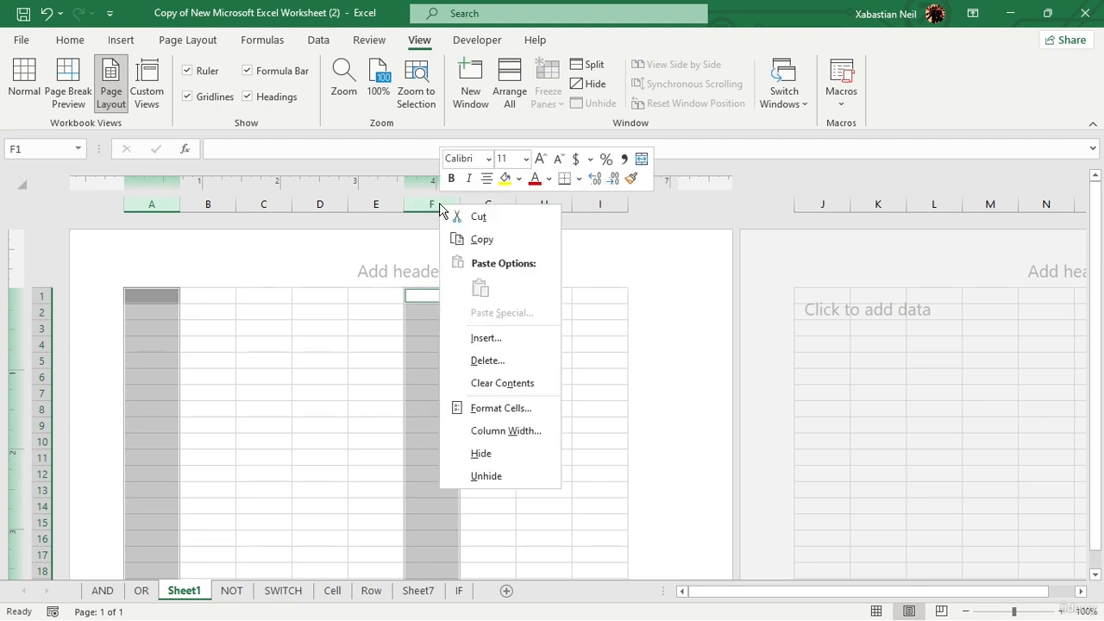
click(506, 435)
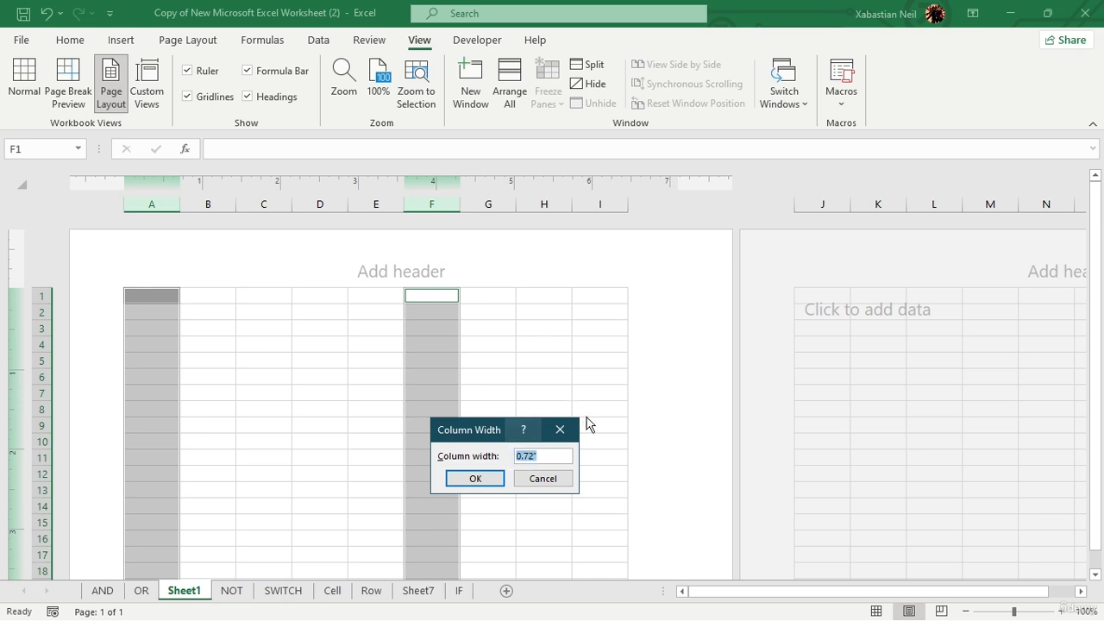
key(Home)
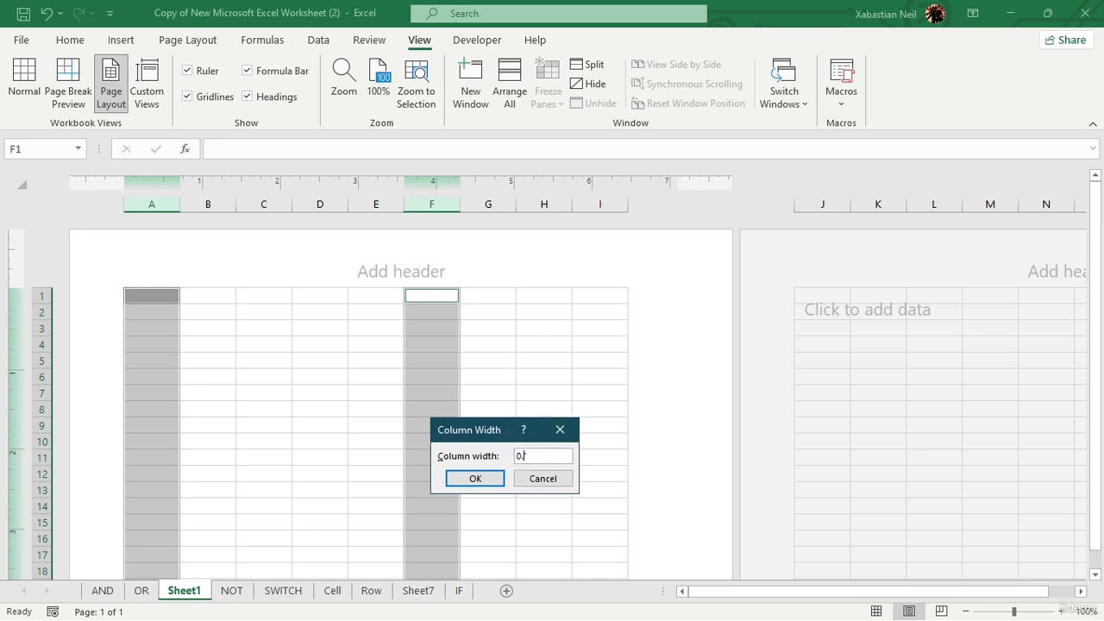
key(Return)
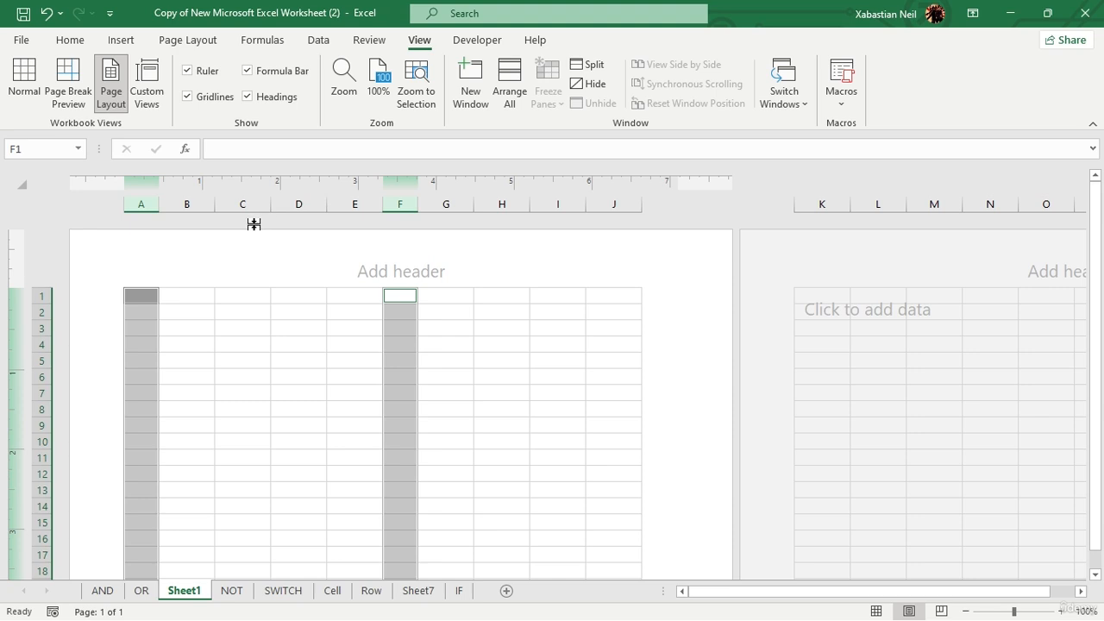
shift+click(186, 202)
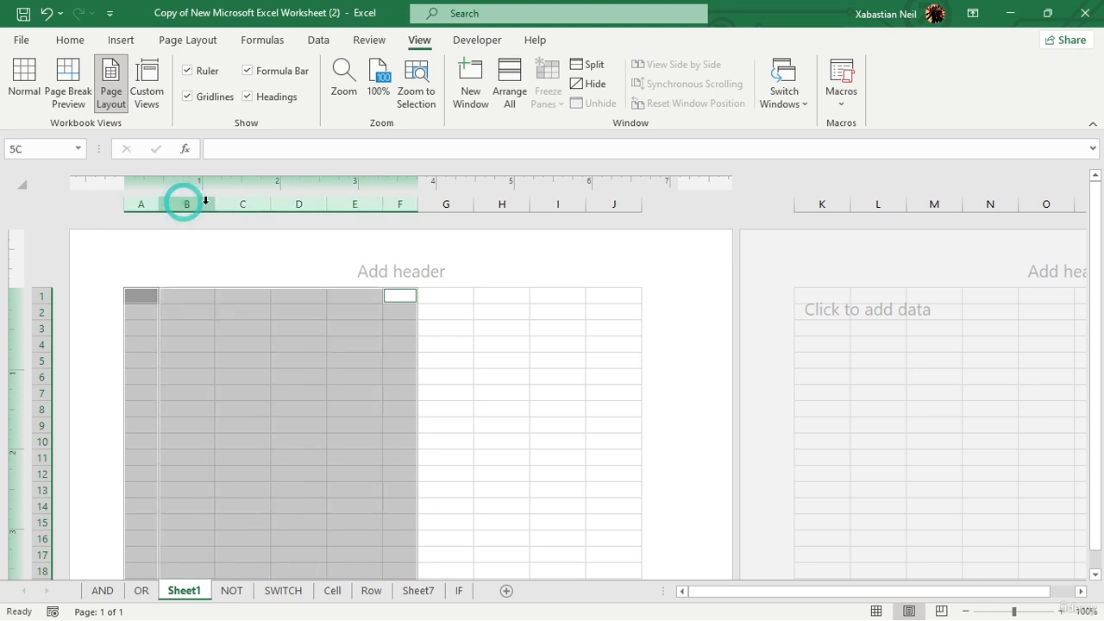
click(524, 265)
click(461, 238)
click(324, 329)
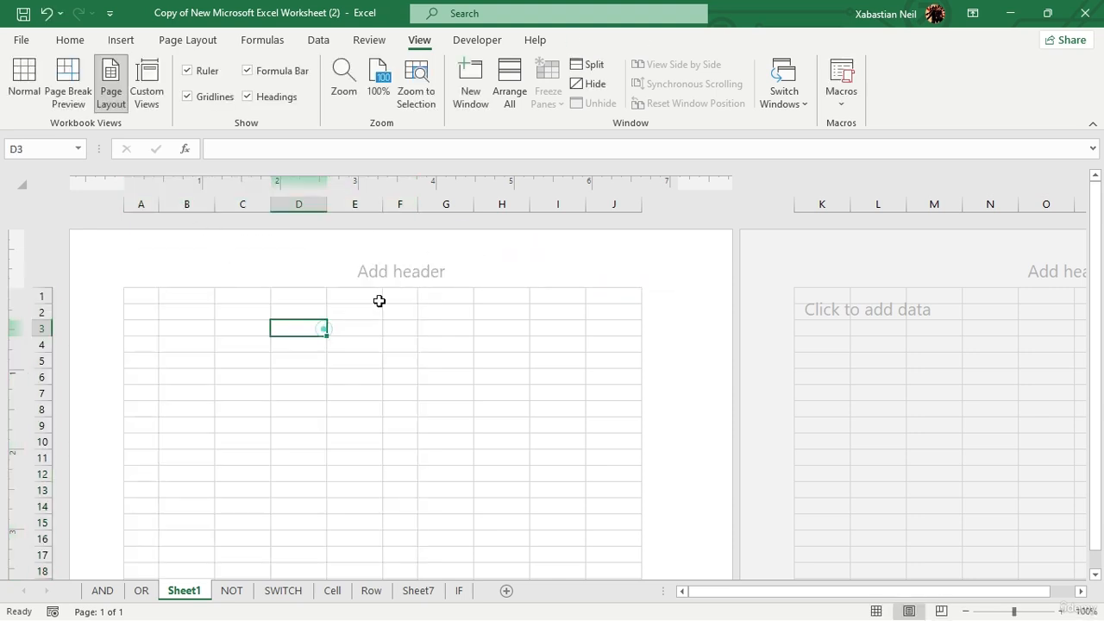
- Set the width of columns B, C, D and E to 1.50 inches and clear the column selection
ctrl+click(186, 204)
ctrl+click(244, 203)
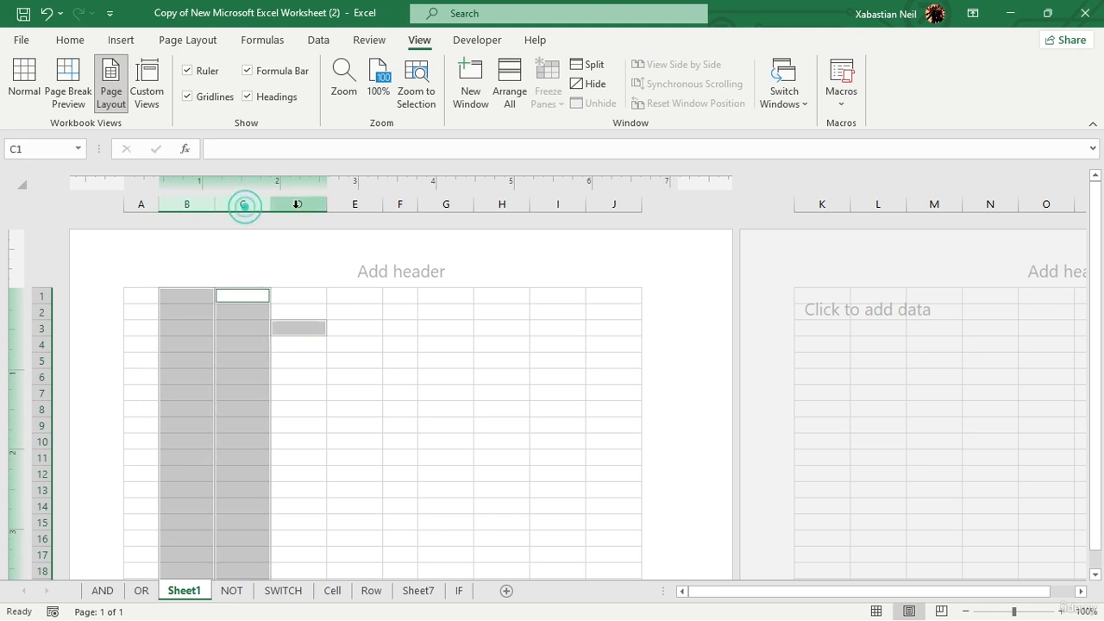
ctrl+click(298, 204)
ctrl+click(356, 203)
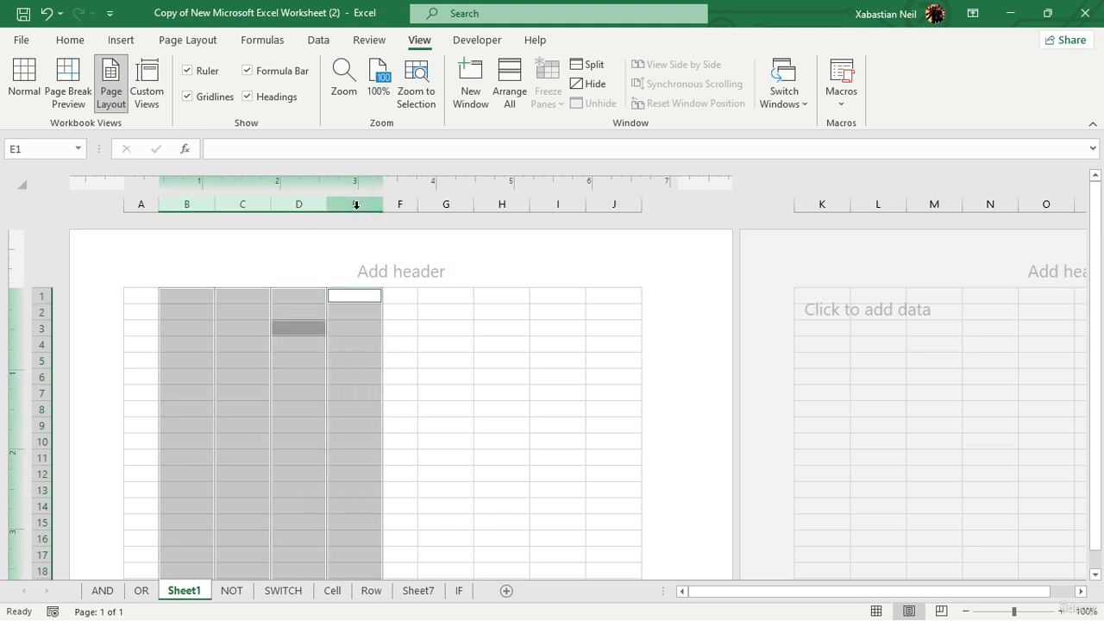
right_click(301, 297)
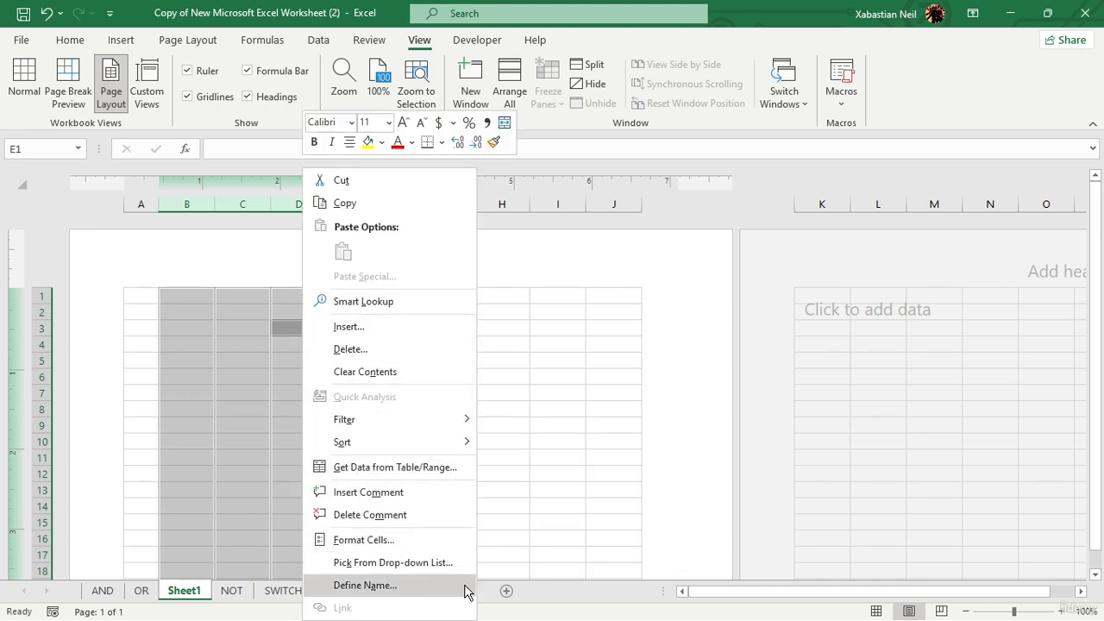
click(254, 197)
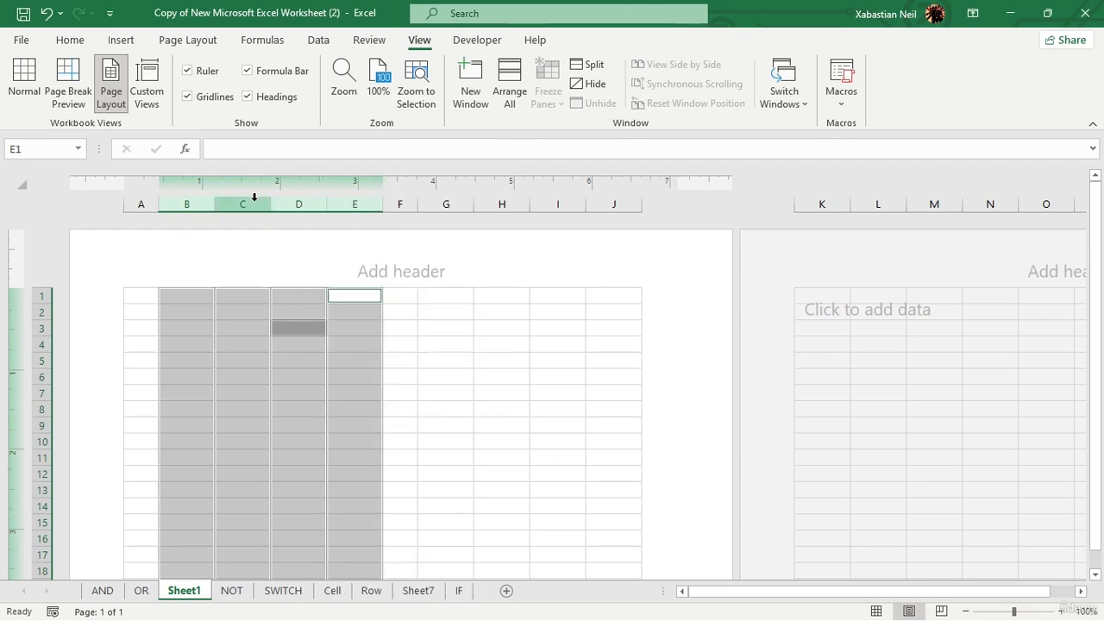
right_click(254, 200)
click(350, 432)
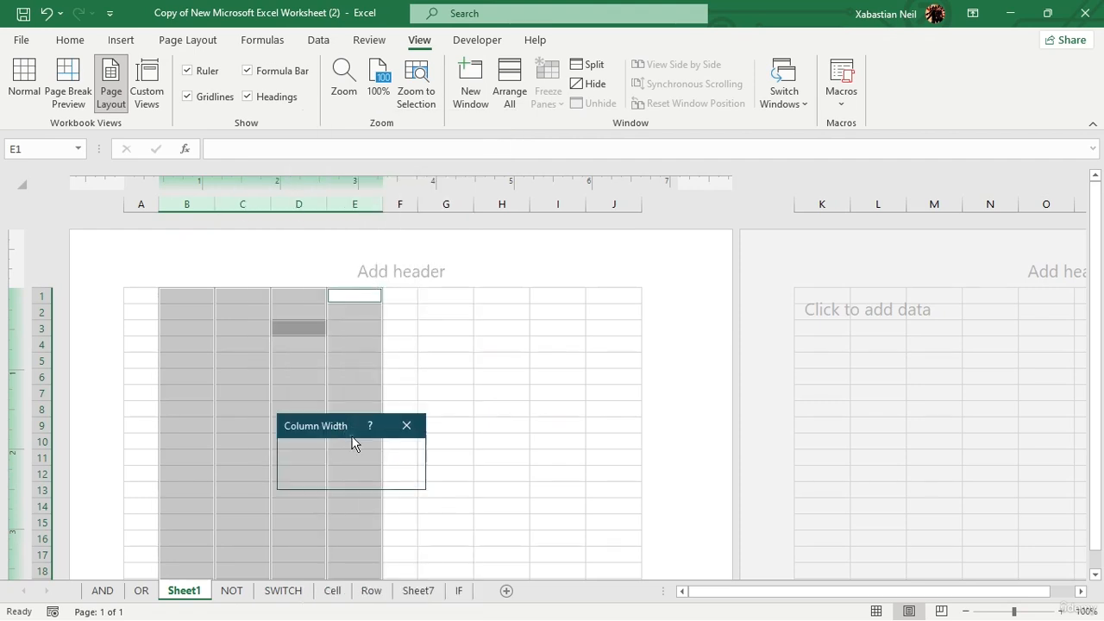
key(BackSpace)
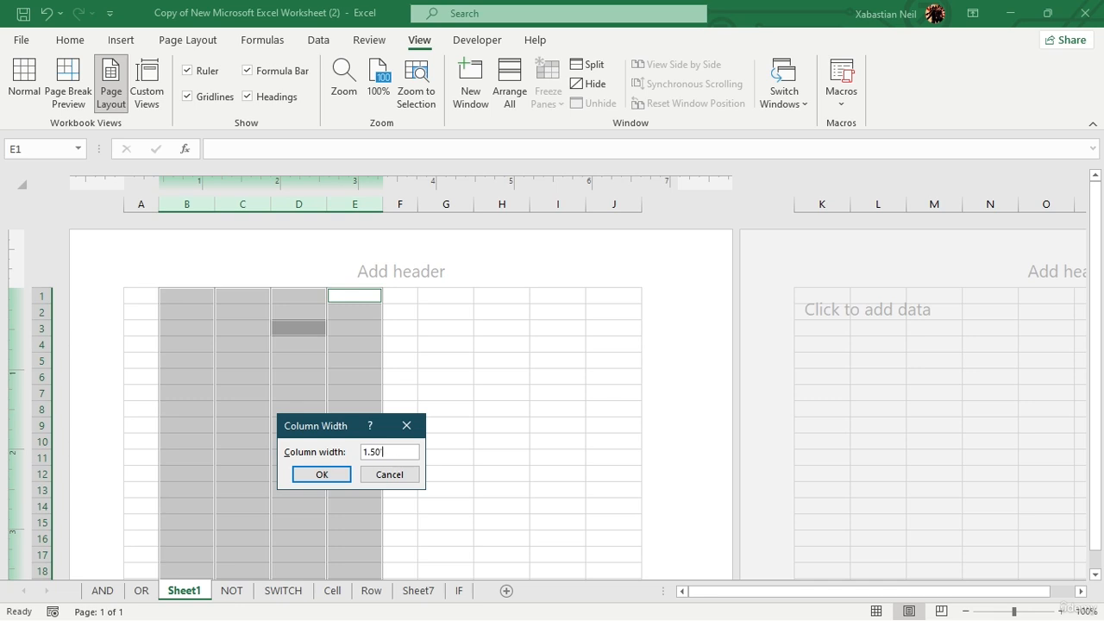
click(322, 474)
click(566, 368)
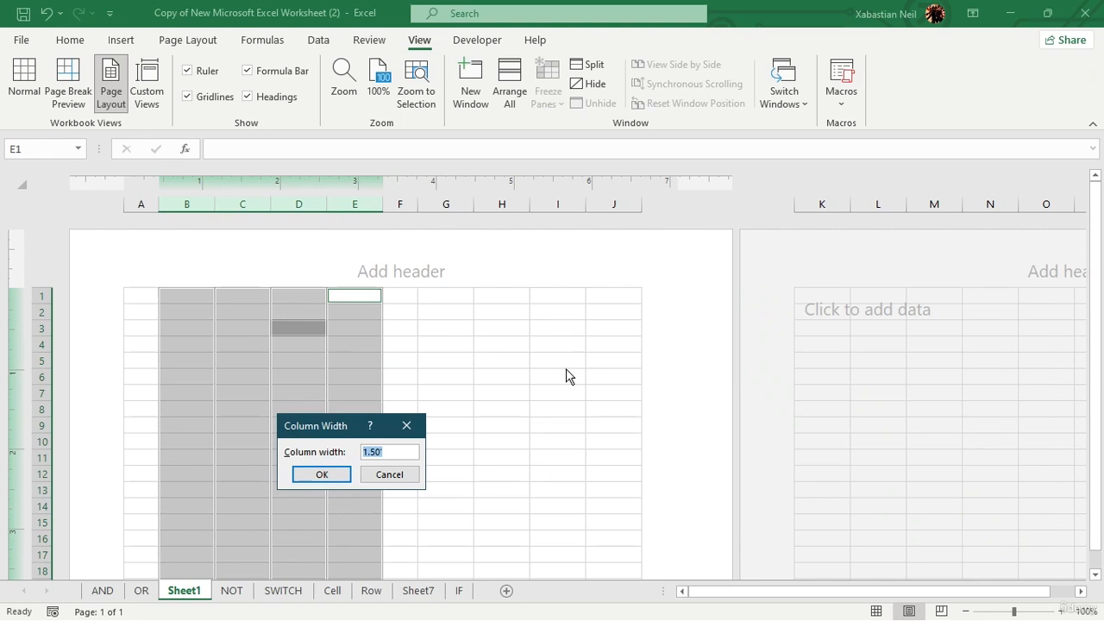
click(411, 453)
key(Return)
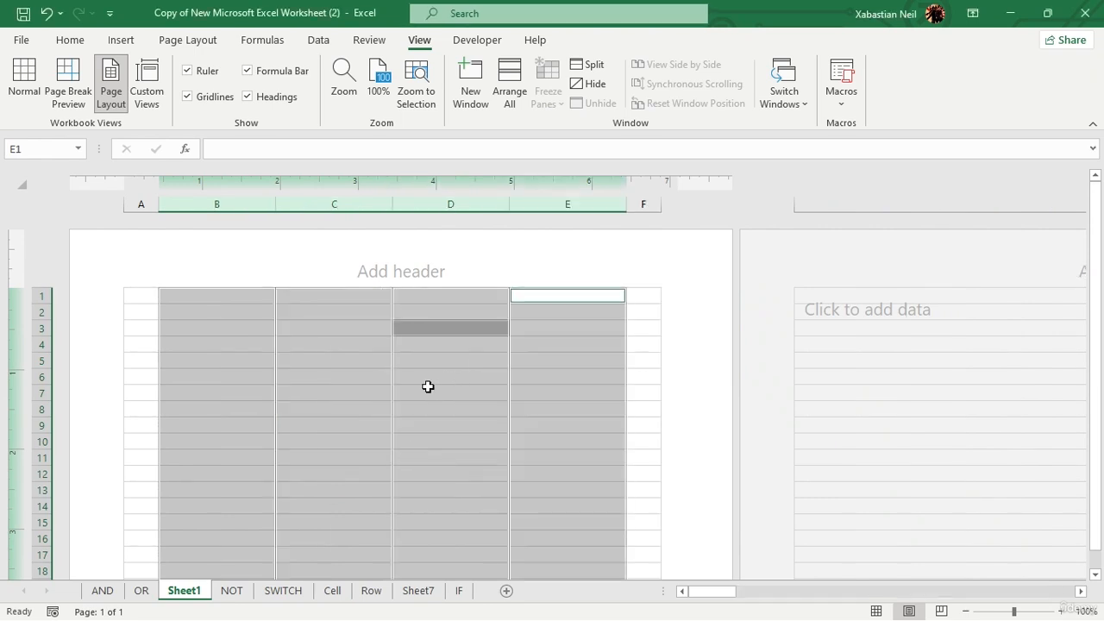
click(714, 239)
click(448, 424)
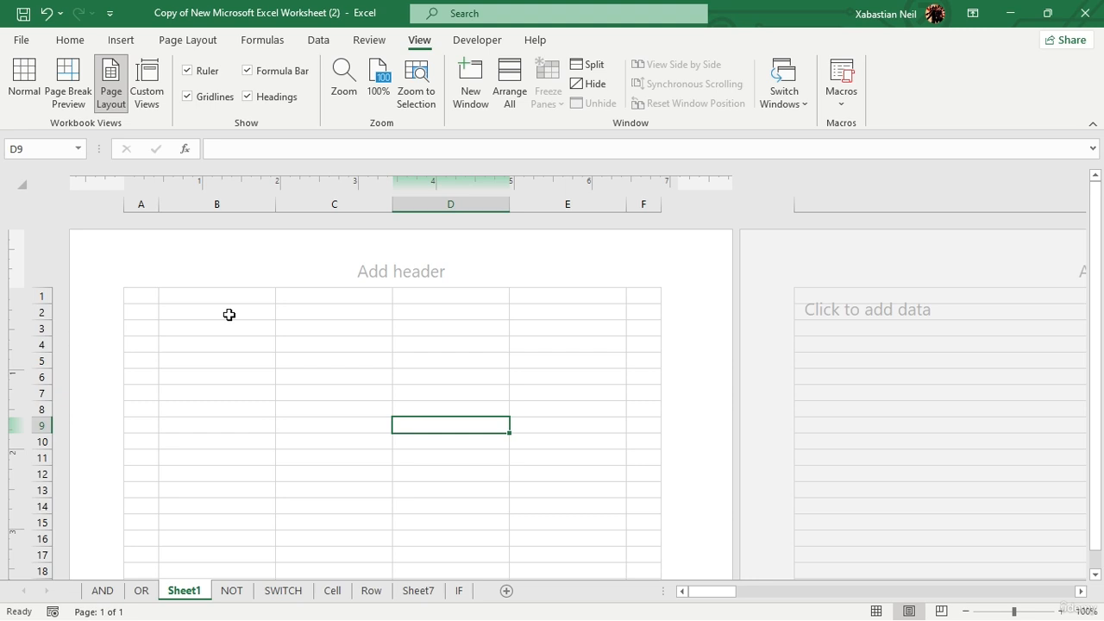
- Merge and center cells B2 through E2 into one cell
drag(228, 315, 545, 314)
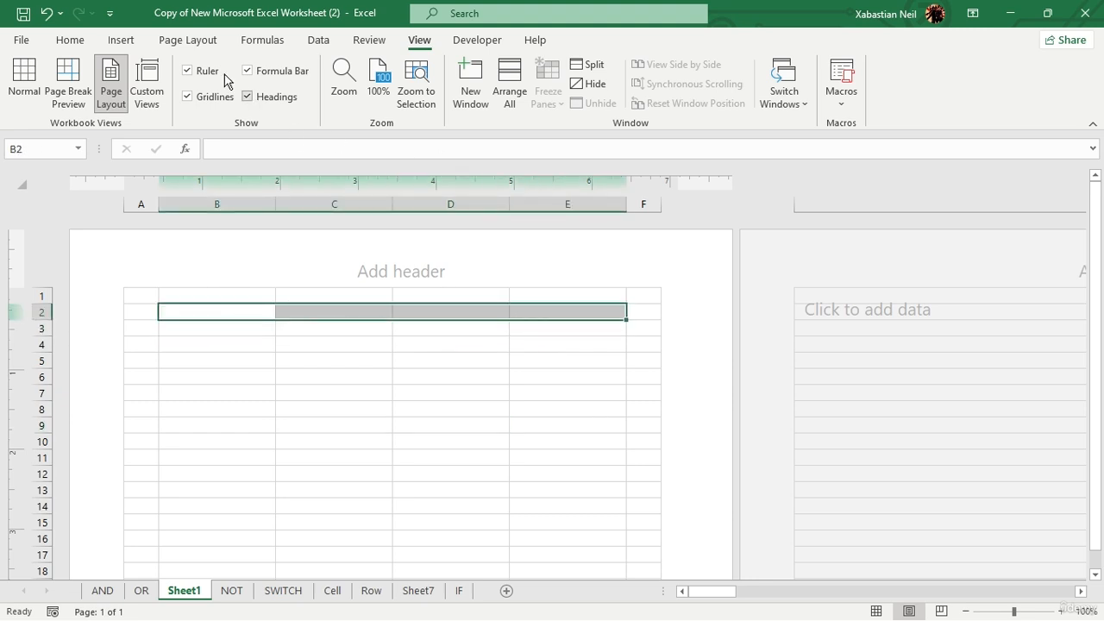
click(75, 45)
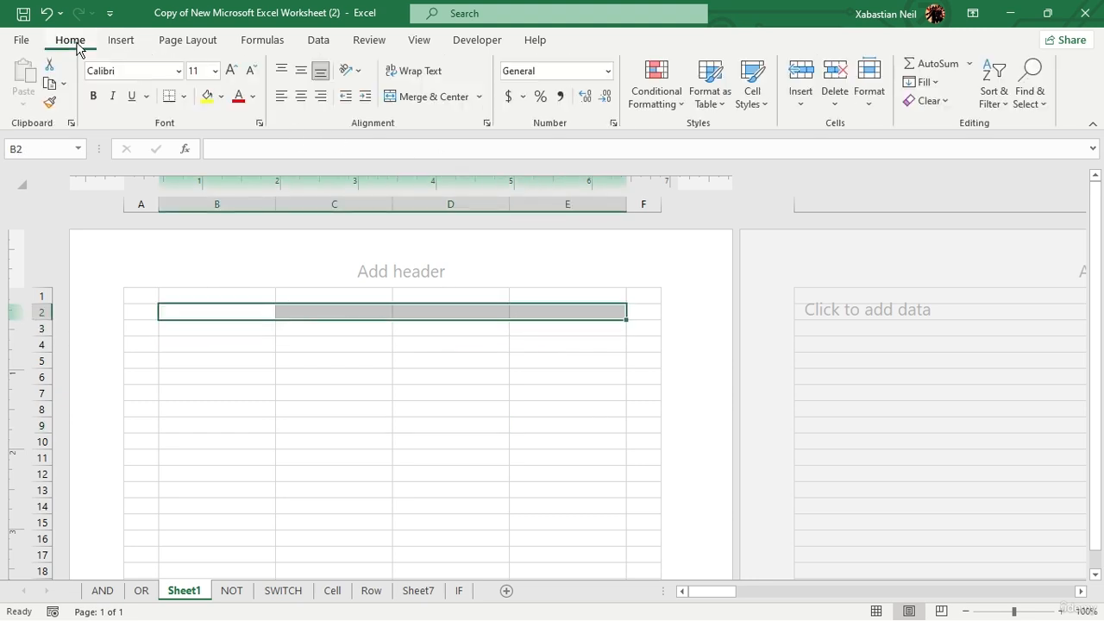
click(442, 100)
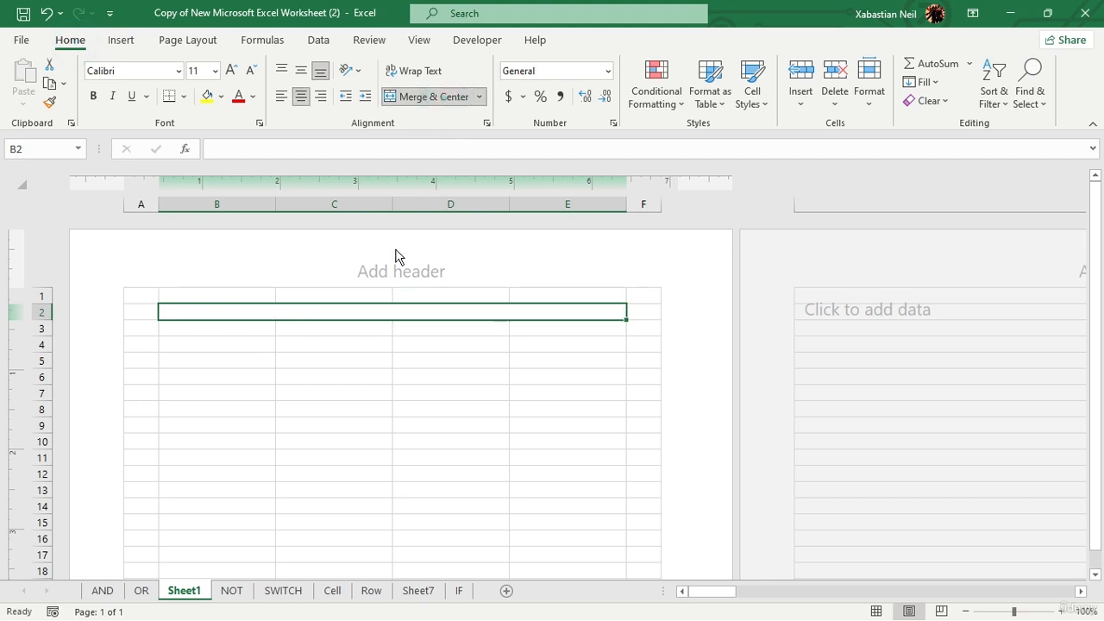
- Enter the heading TRD in the merged cell in row 2
double_click(411, 311)
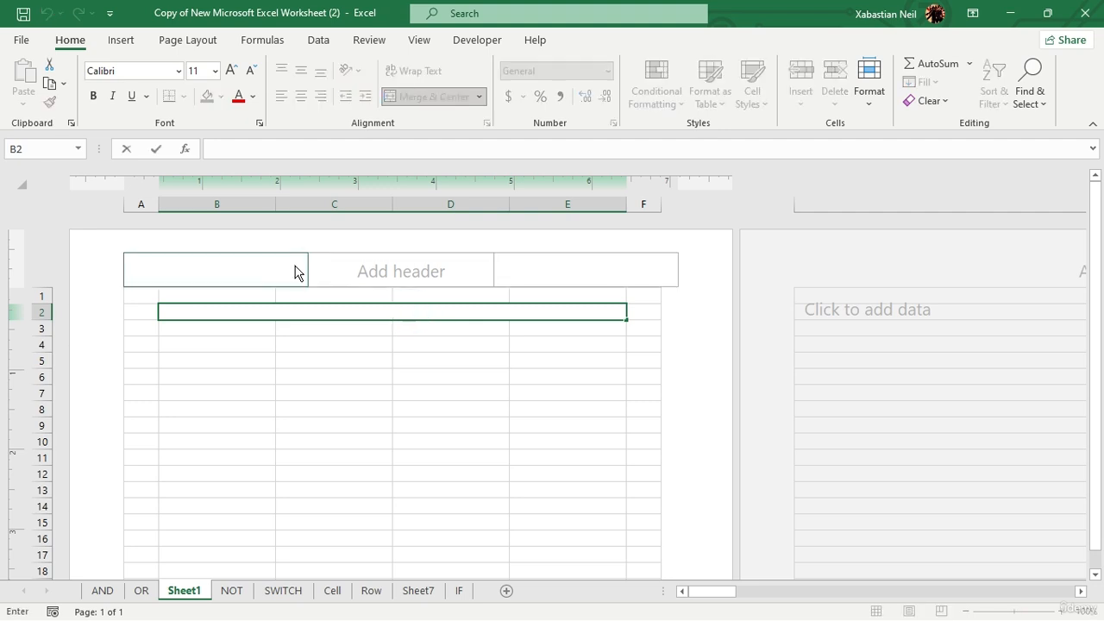
text(C)
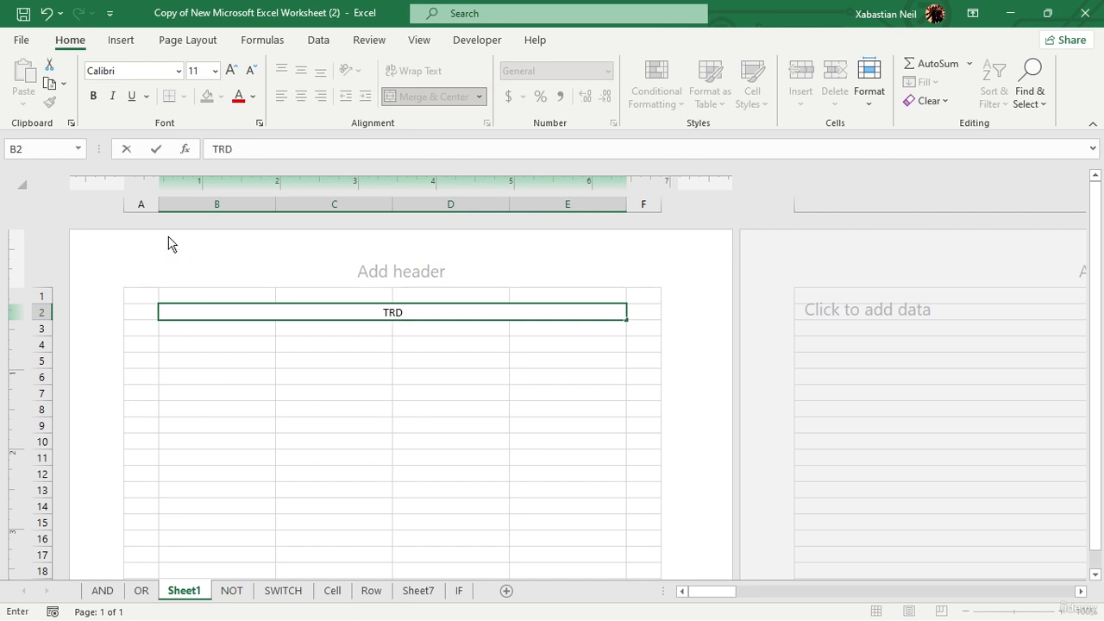
click(171, 330)
- Merge and center cells B3 through E3 and enter Location/Adress in the merged cell
drag(171, 330, 539, 332)
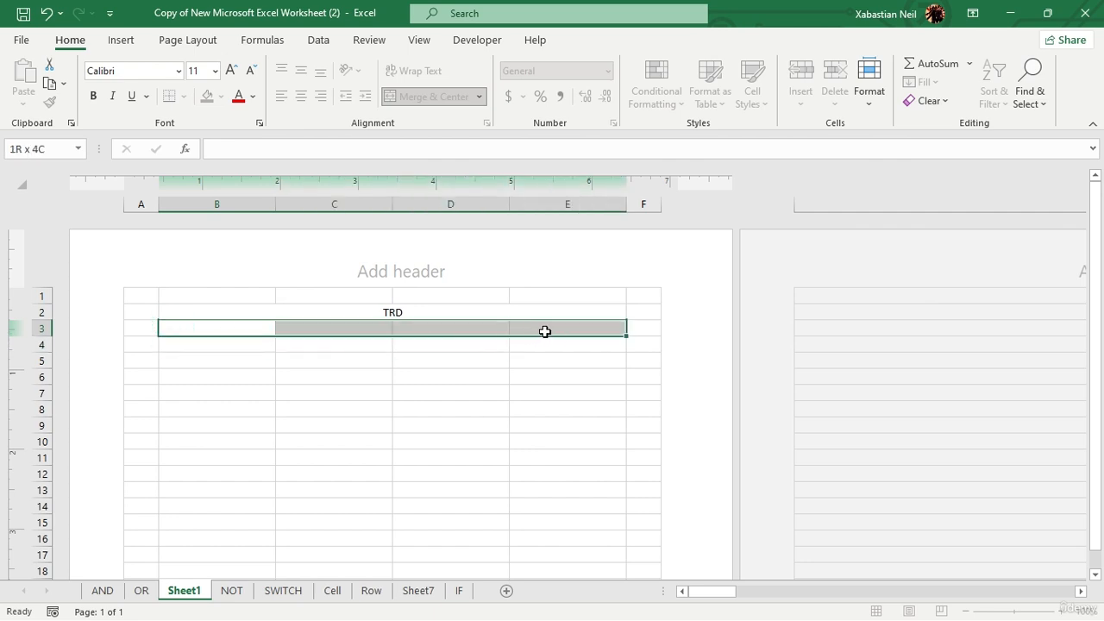
click(431, 97)
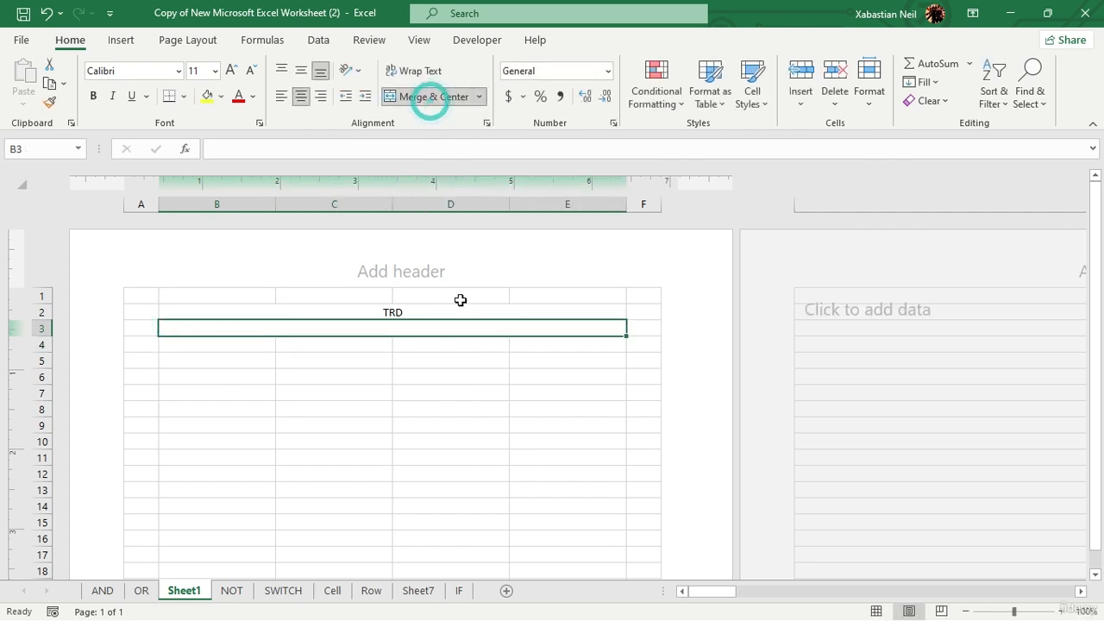
double_click(405, 326)
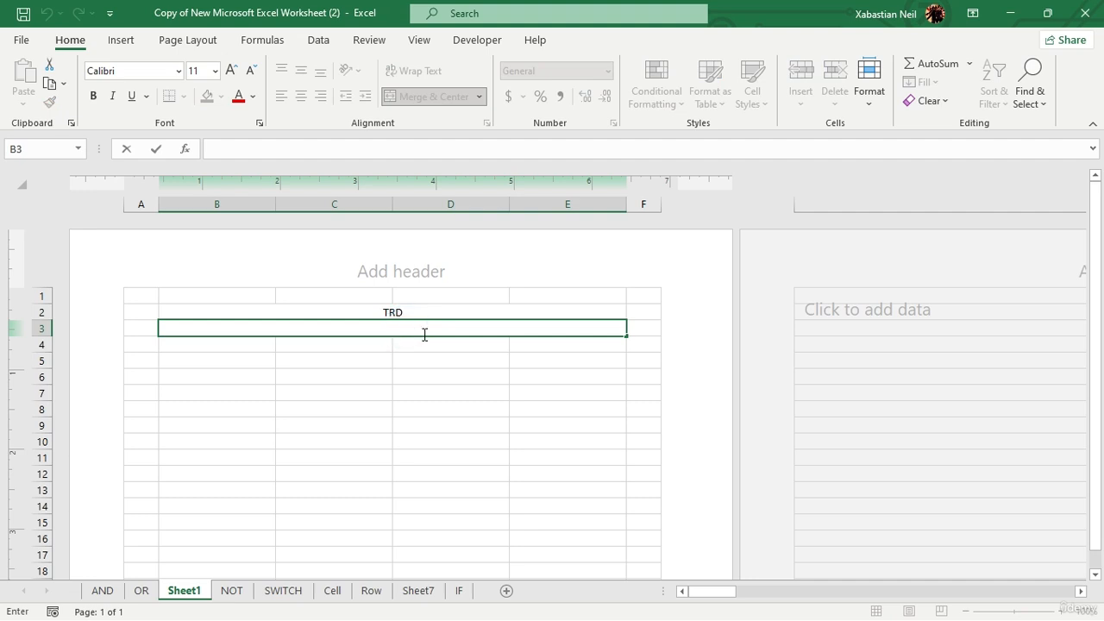
text(Location)
text(/Adress)
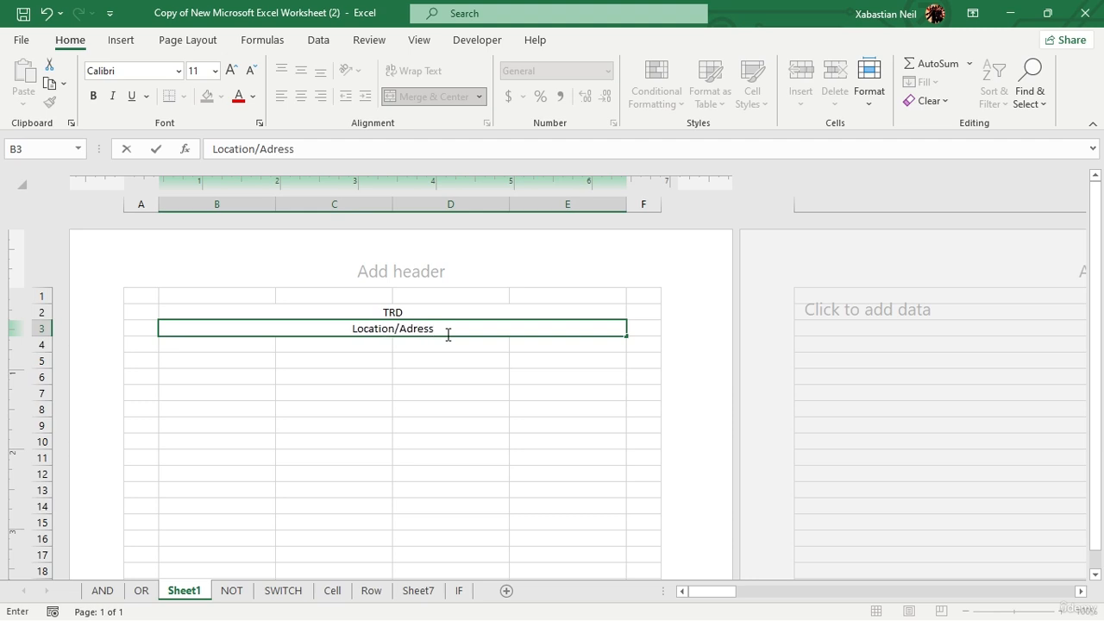
- Format the TRD heading in row 2 at font size 20, bold and italic
click(439, 304)
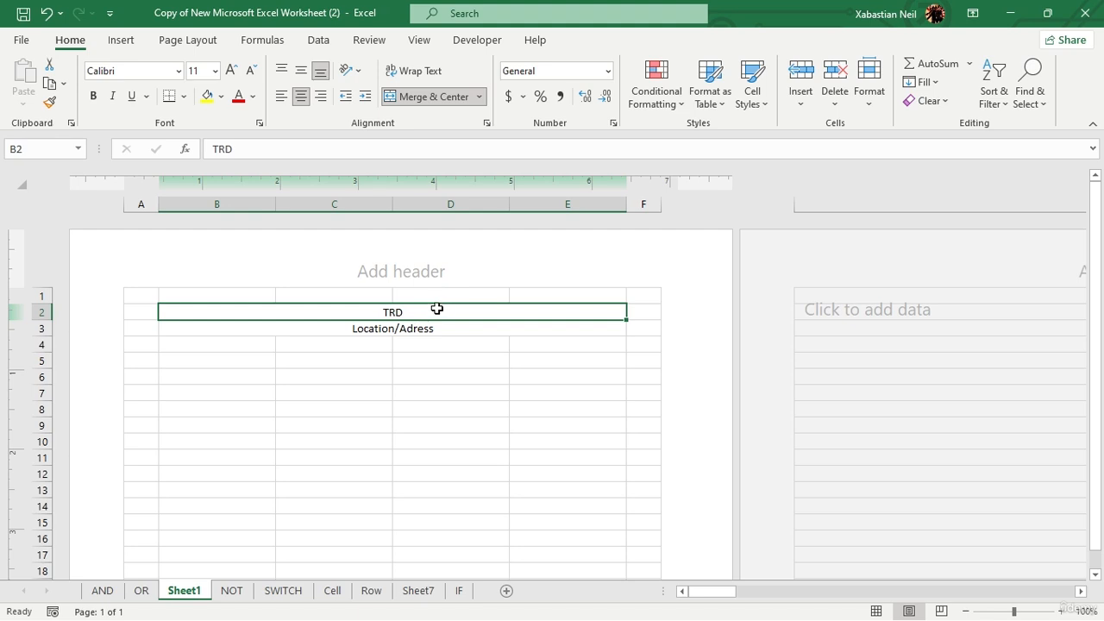
click(438, 309)
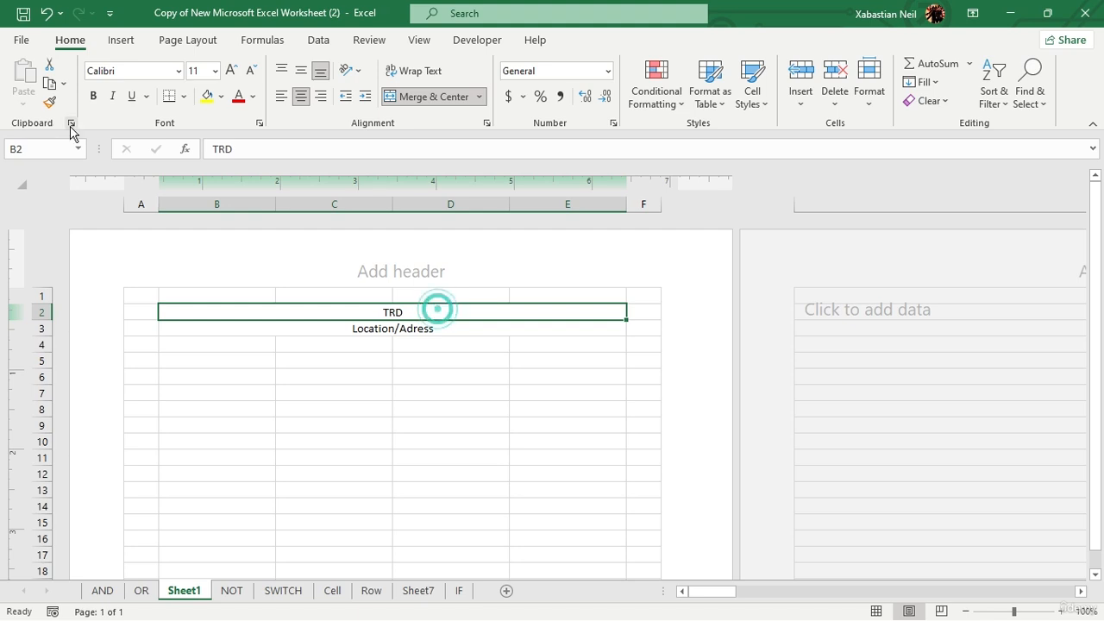
click(231, 71)
click(231, 70)
click(231, 70)
click(231, 71)
click(231, 70)
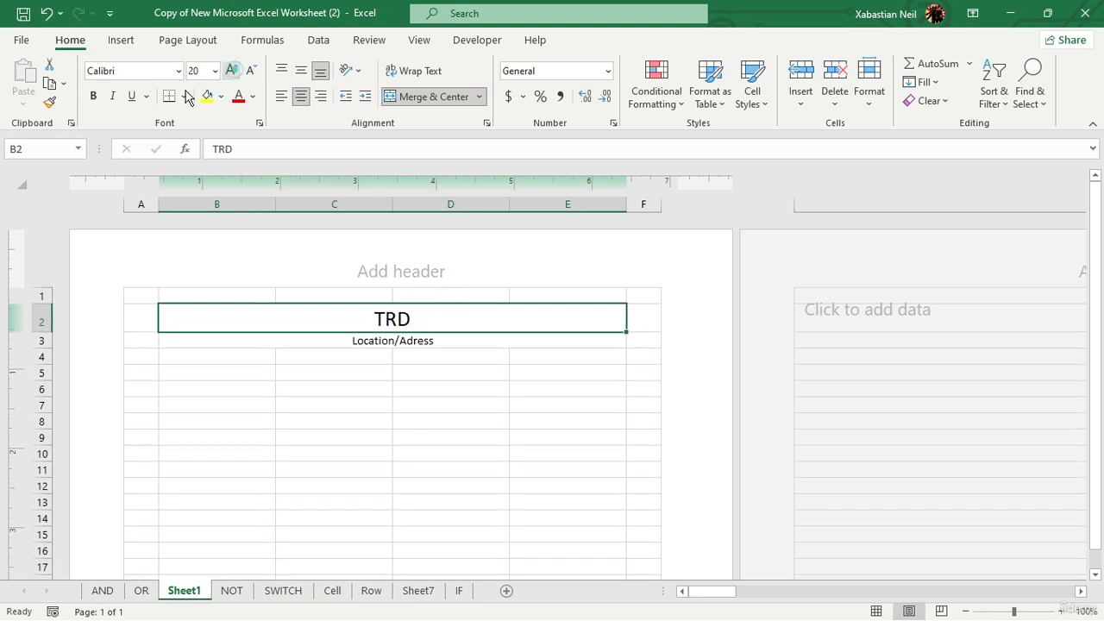
click(93, 95)
click(112, 96)
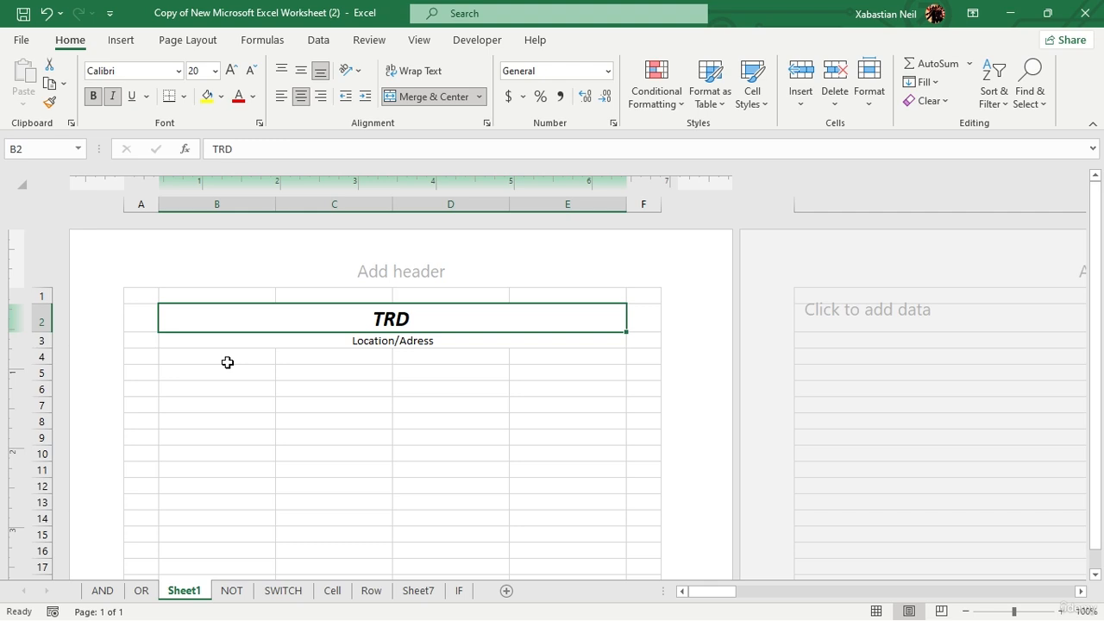
- Merge and center cells B5 through E5 and enter the title Salary Slip in the merged cell
drag(215, 377, 502, 368)
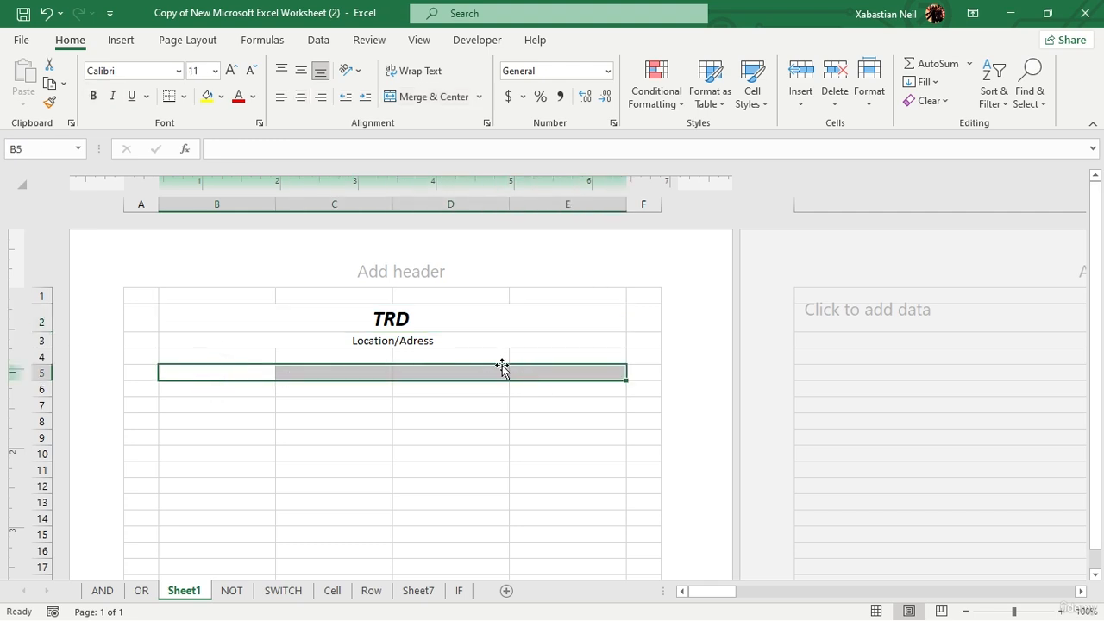
click(427, 96)
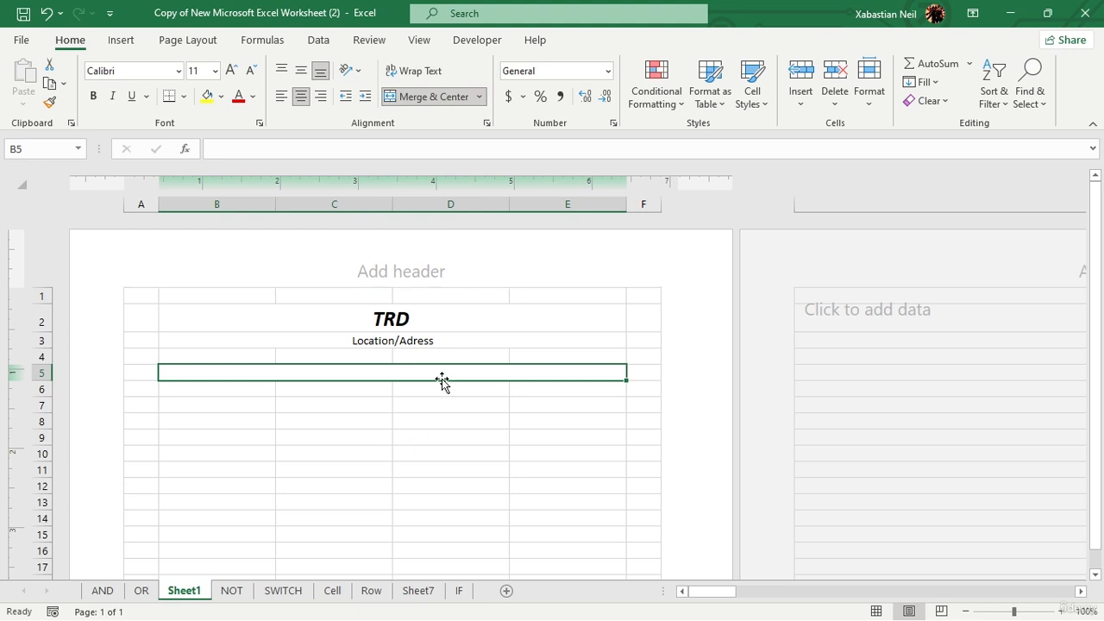
double_click(406, 370)
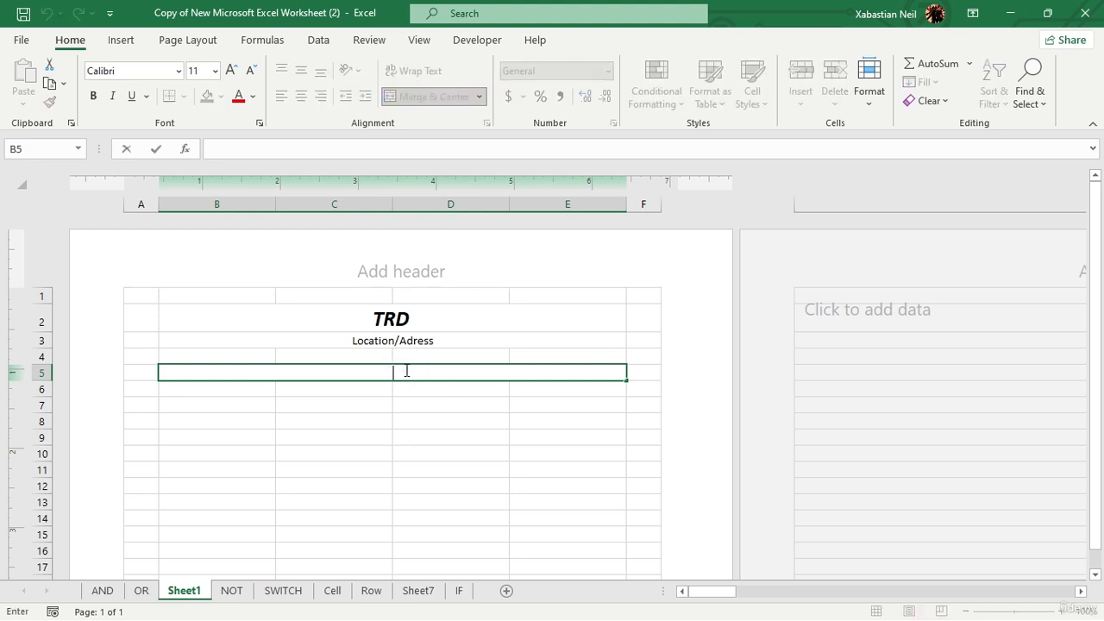
text(Salary Slip)
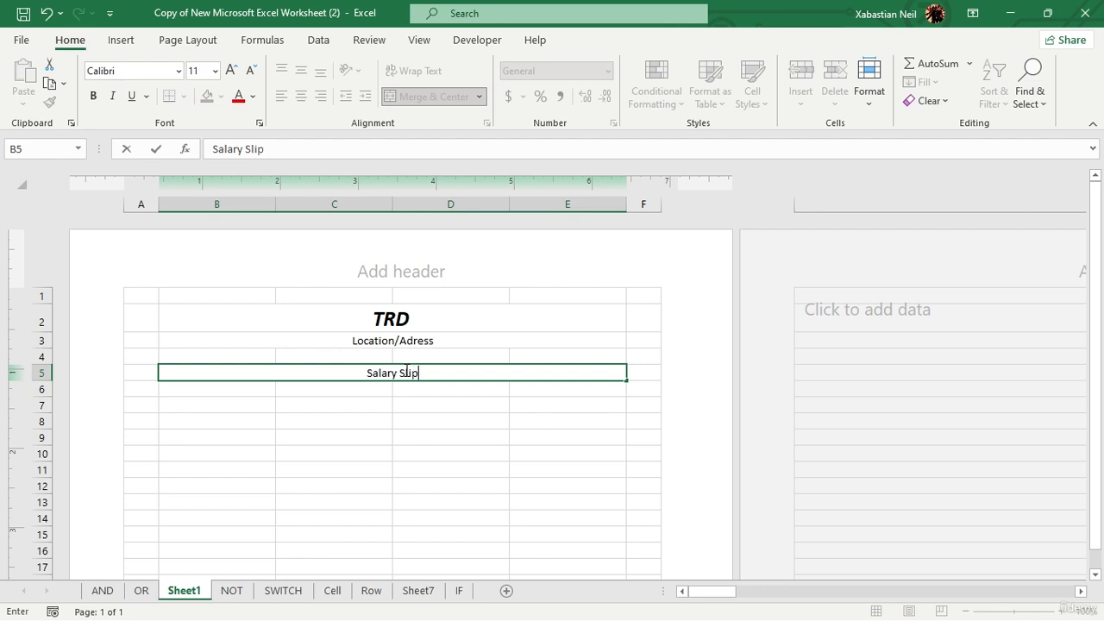
- Format the Salary Slip title in row 5 at font size 14, bold and italic
click(229, 70)
click(230, 70)
click(229, 70)
click(229, 70)
click(441, 401)
click(441, 376)
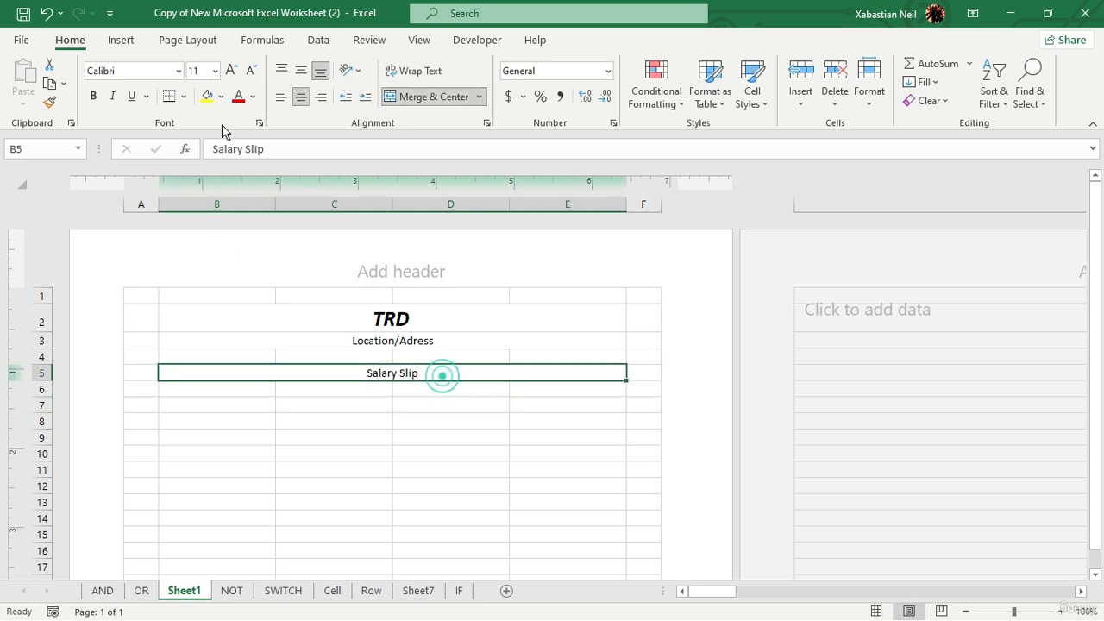
click(230, 70)
click(230, 70)
click(230, 73)
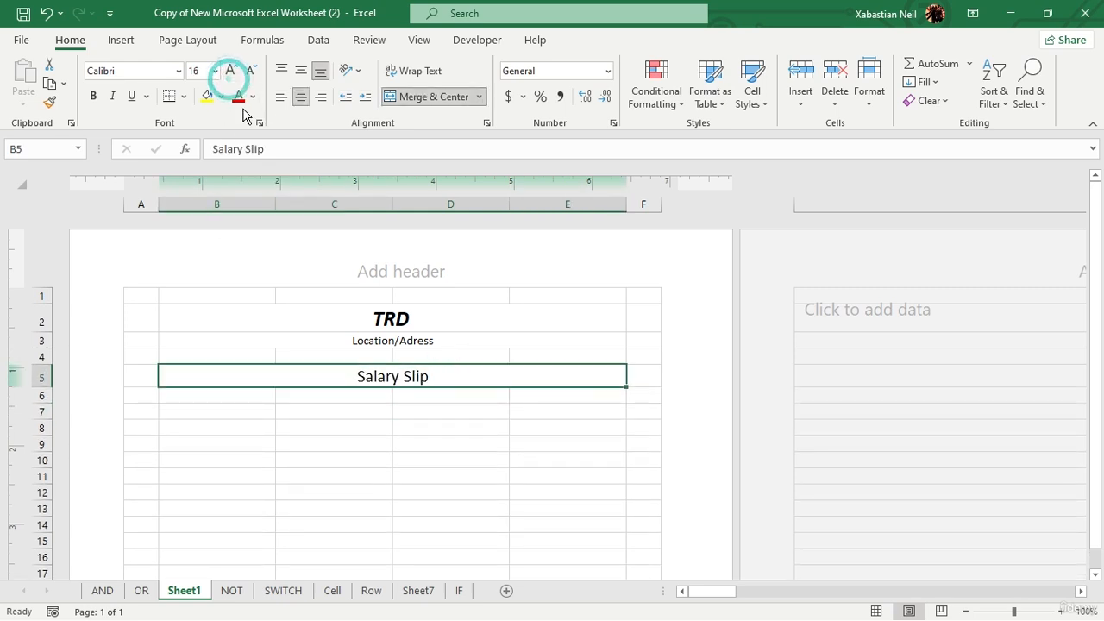
click(94, 96)
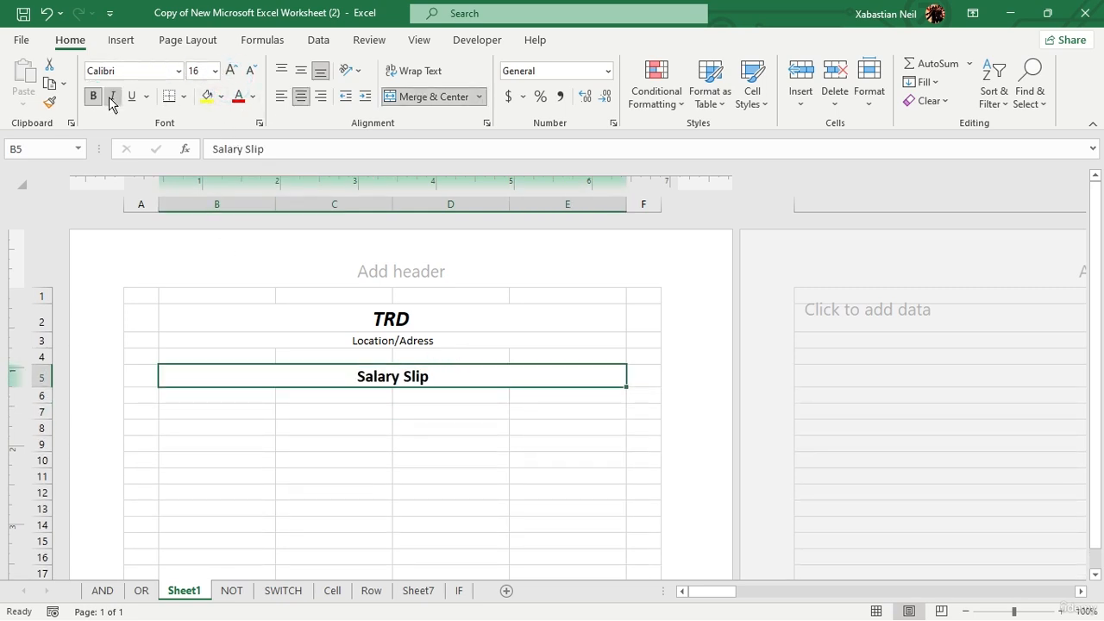
click(112, 95)
click(249, 76)
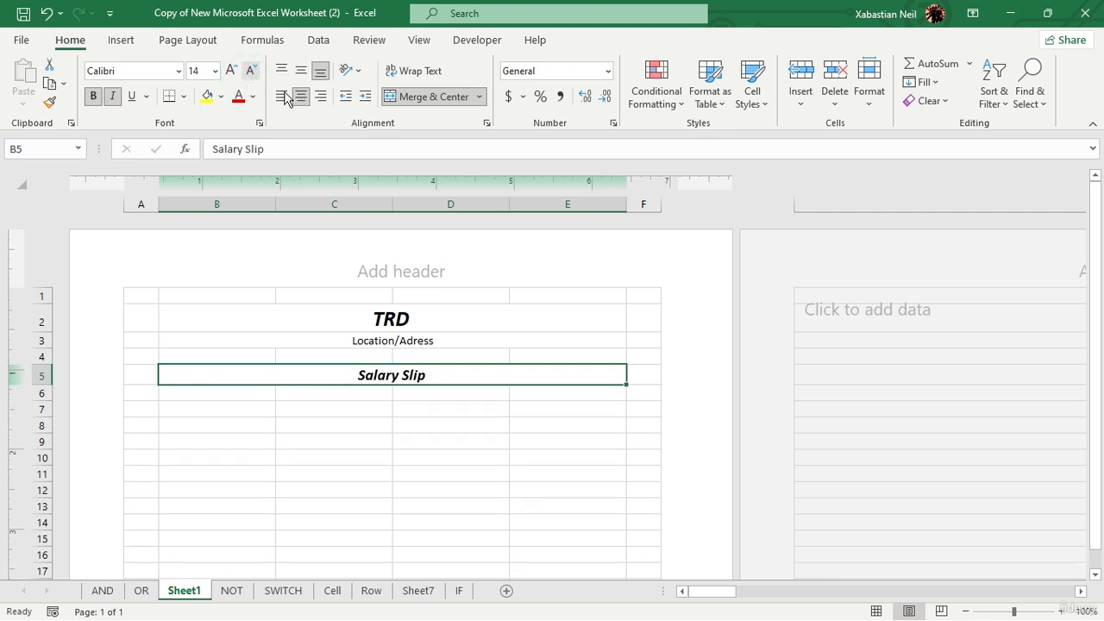
- Apply a Thick Bottom Border to the Salary Slip title cell and deselect it
click(176, 97)
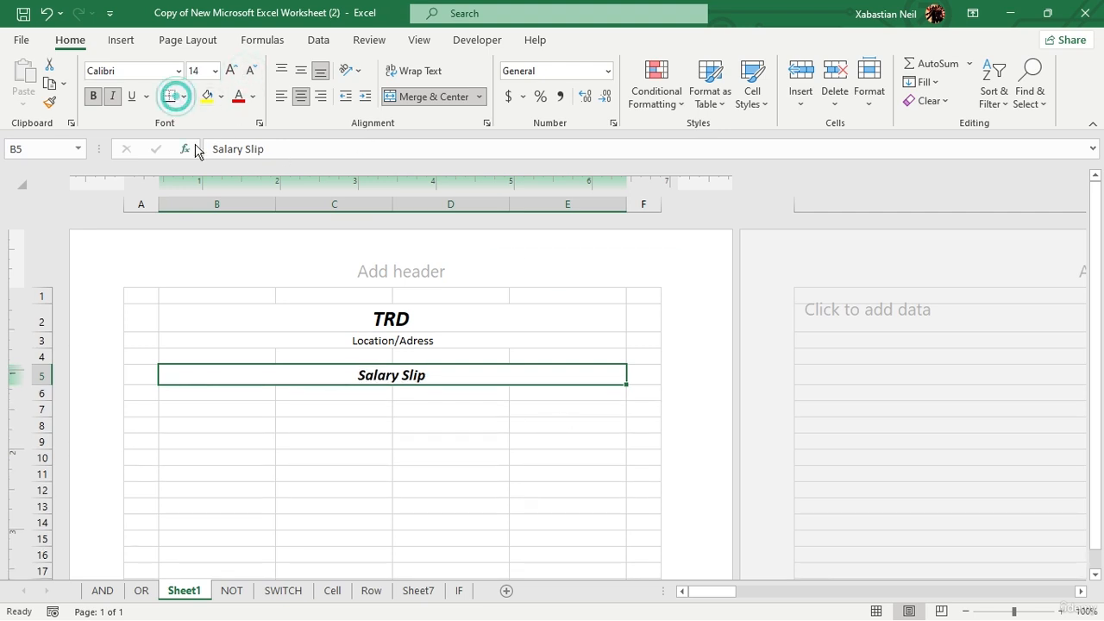
click(179, 97)
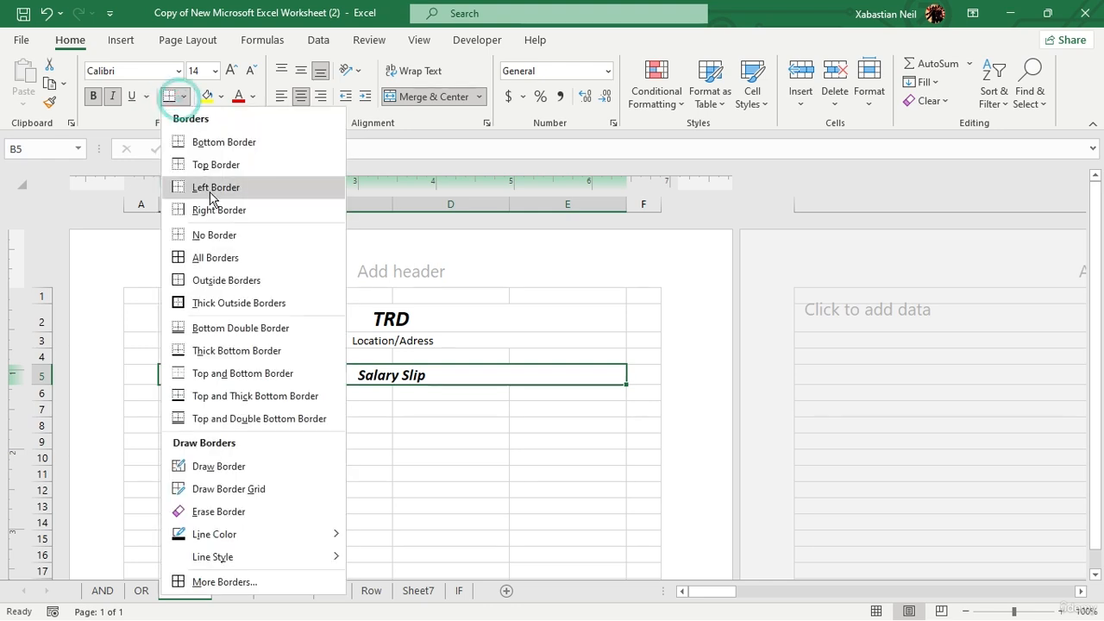
click(289, 353)
click(472, 445)
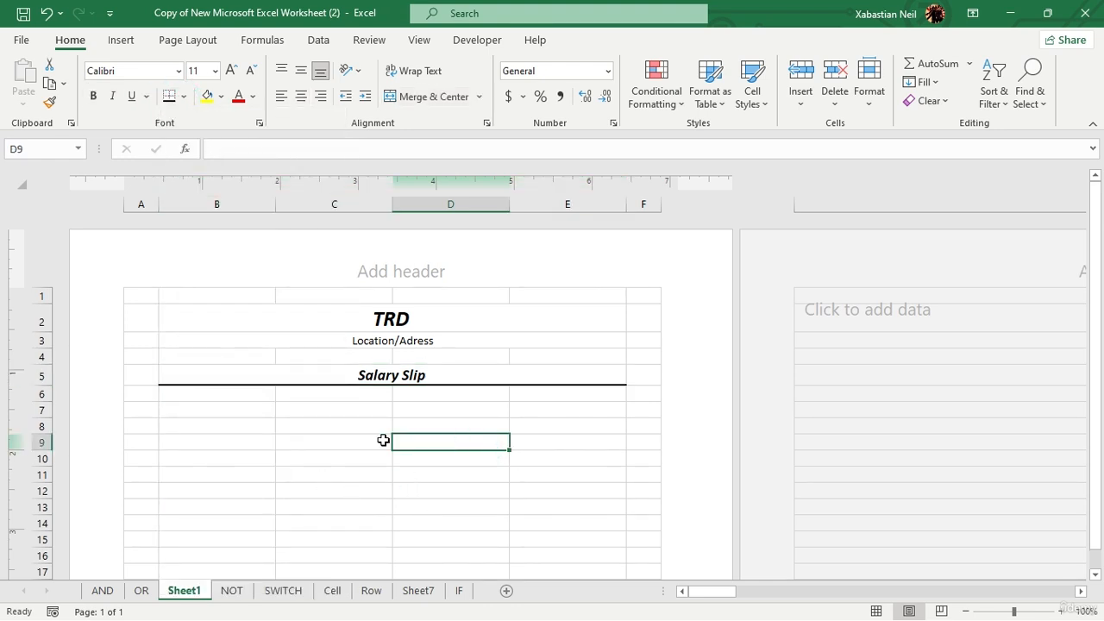
- Set the Location/Adress line in row 3 to font size 12 and italic, without bold
click(488, 346)
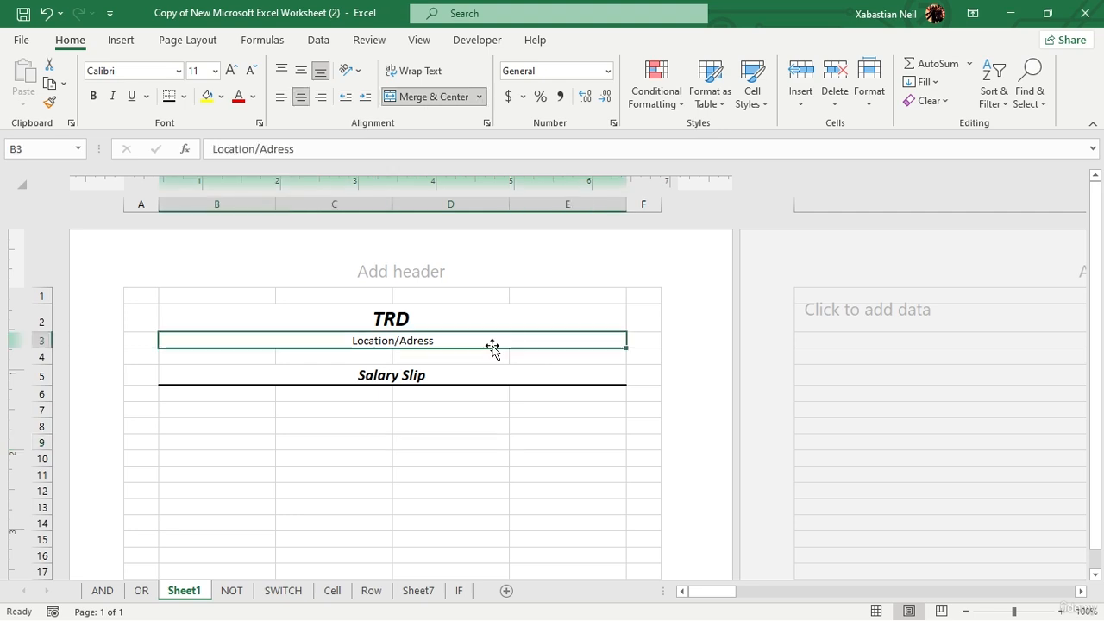
click(230, 70)
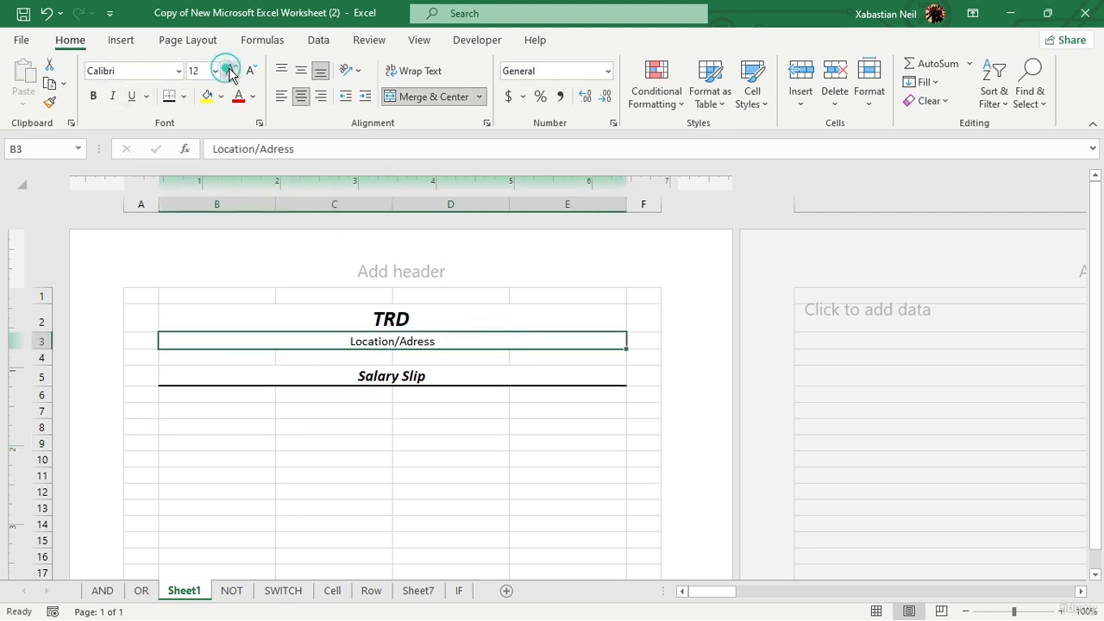
click(112, 97)
click(93, 97)
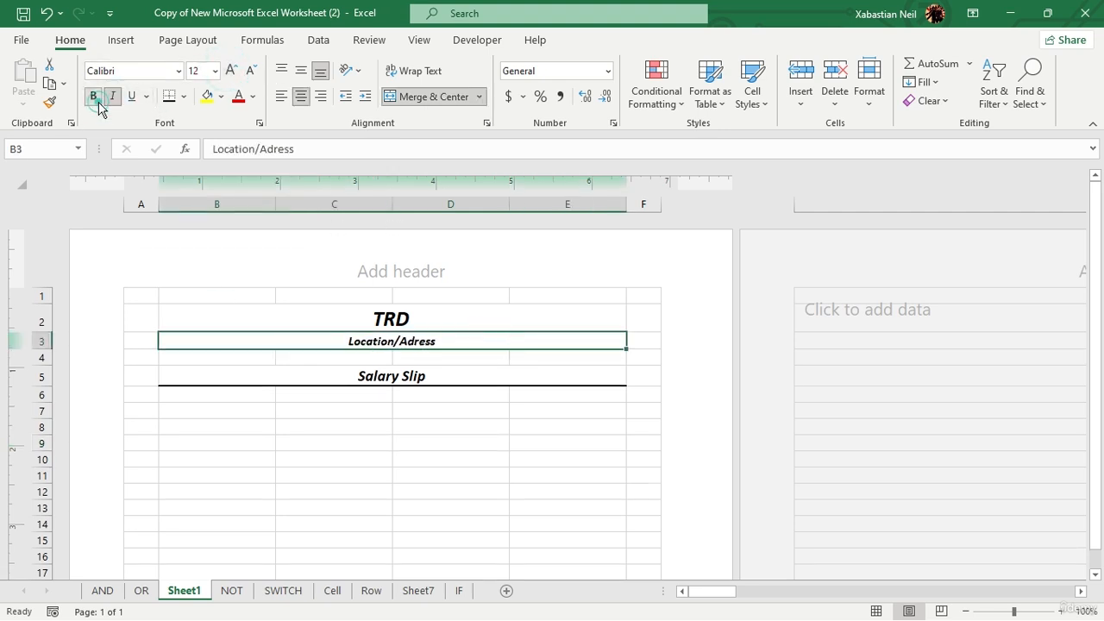
click(93, 97)
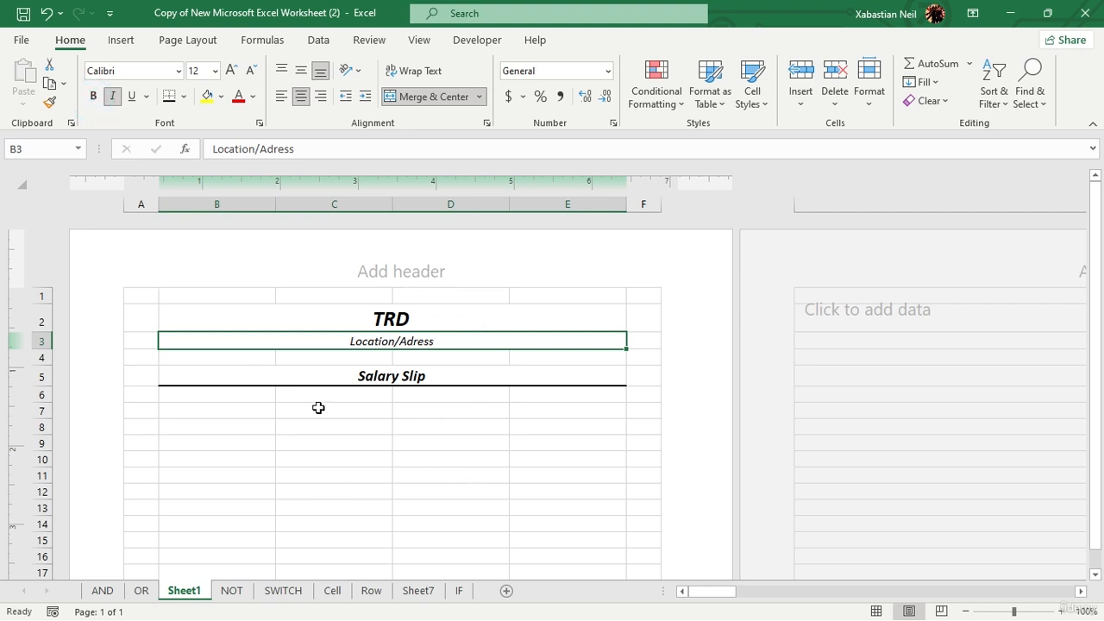
- Enter the labels ID in B7, Name in D7, Designation in B8 and Month/Year in D8
click(234, 414)
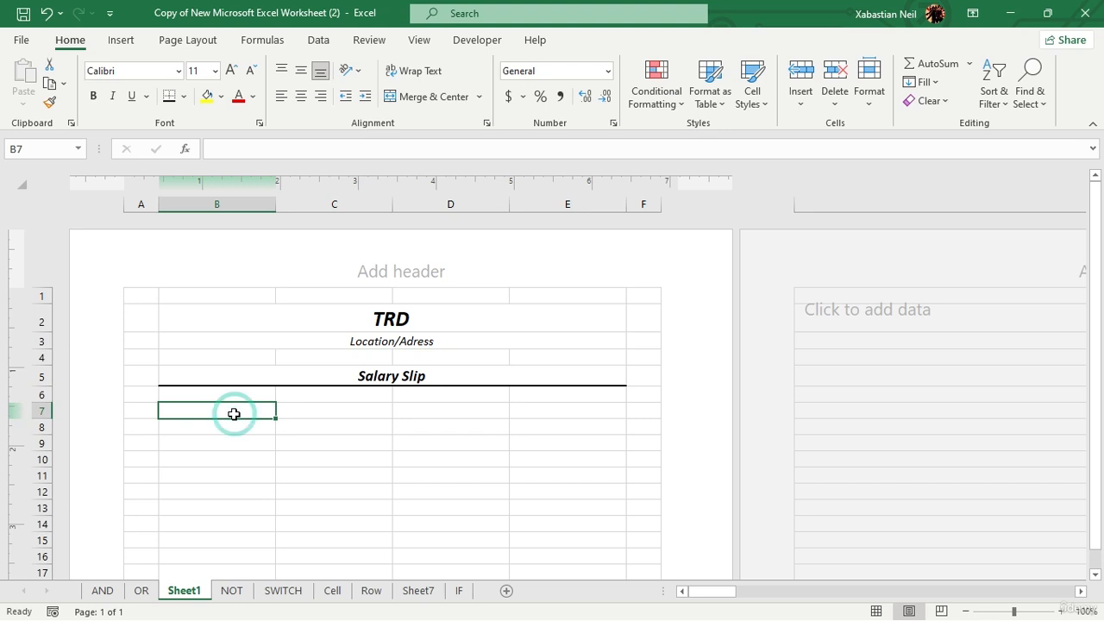
text(E)
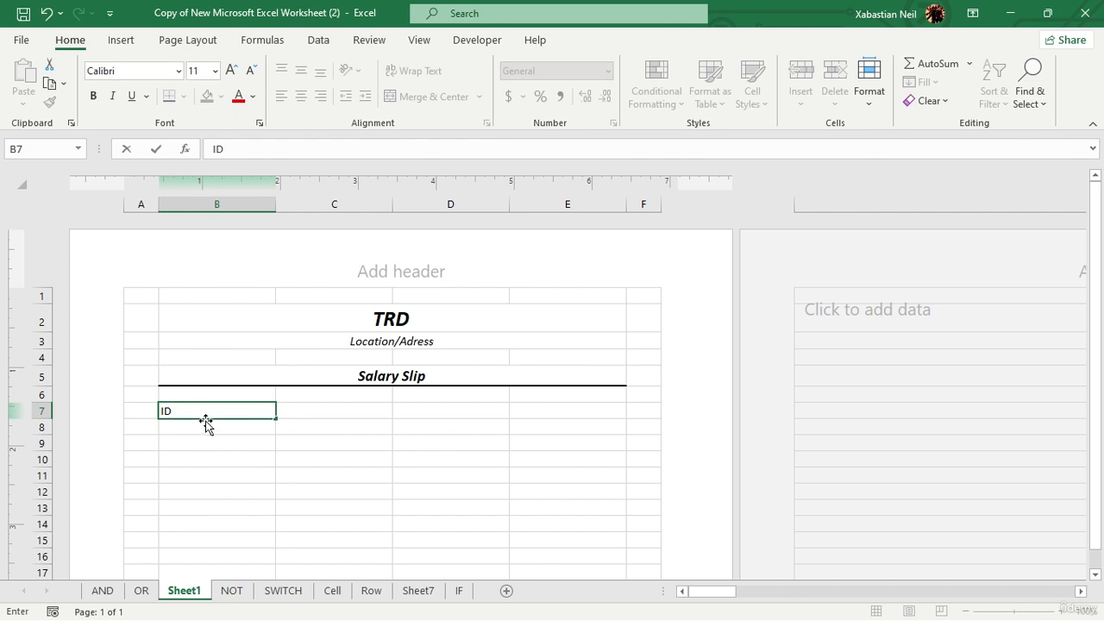
click(425, 410)
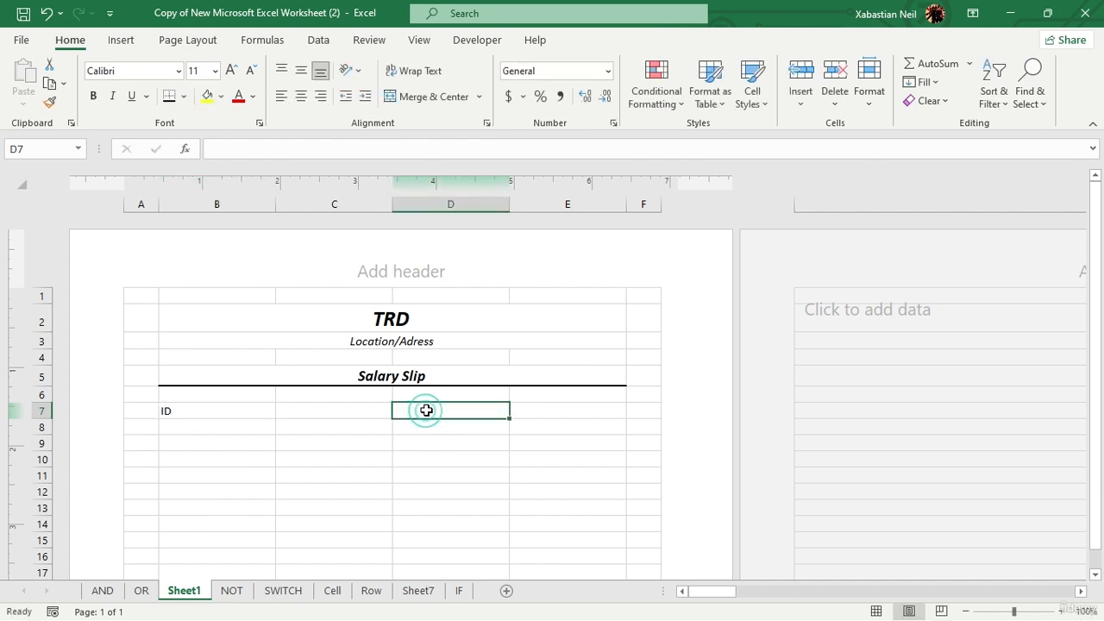
text(Name)
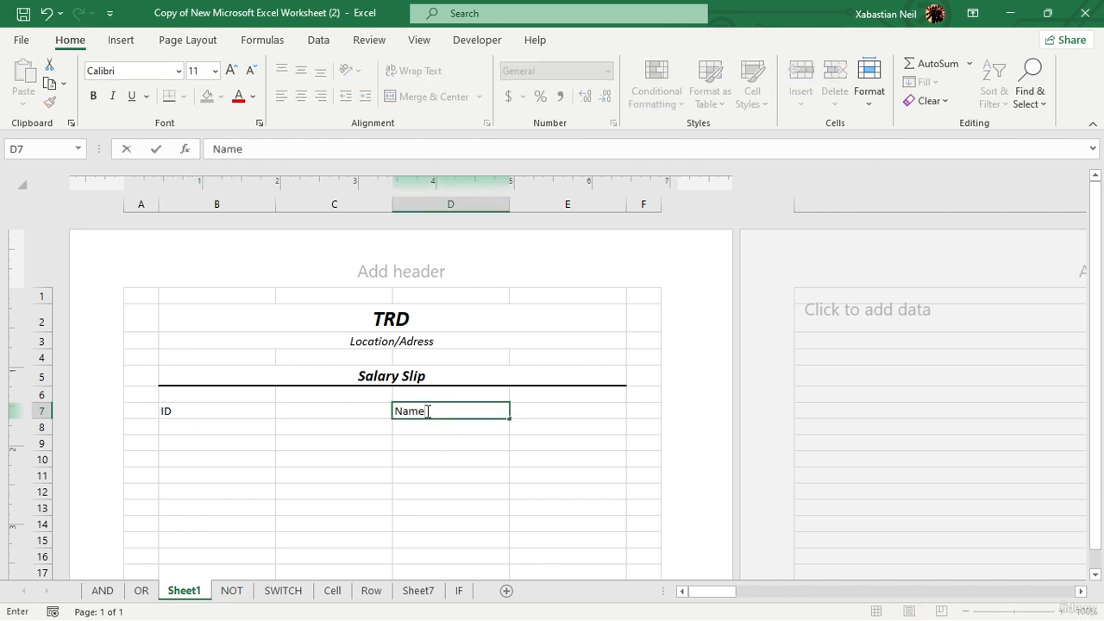
click(193, 429)
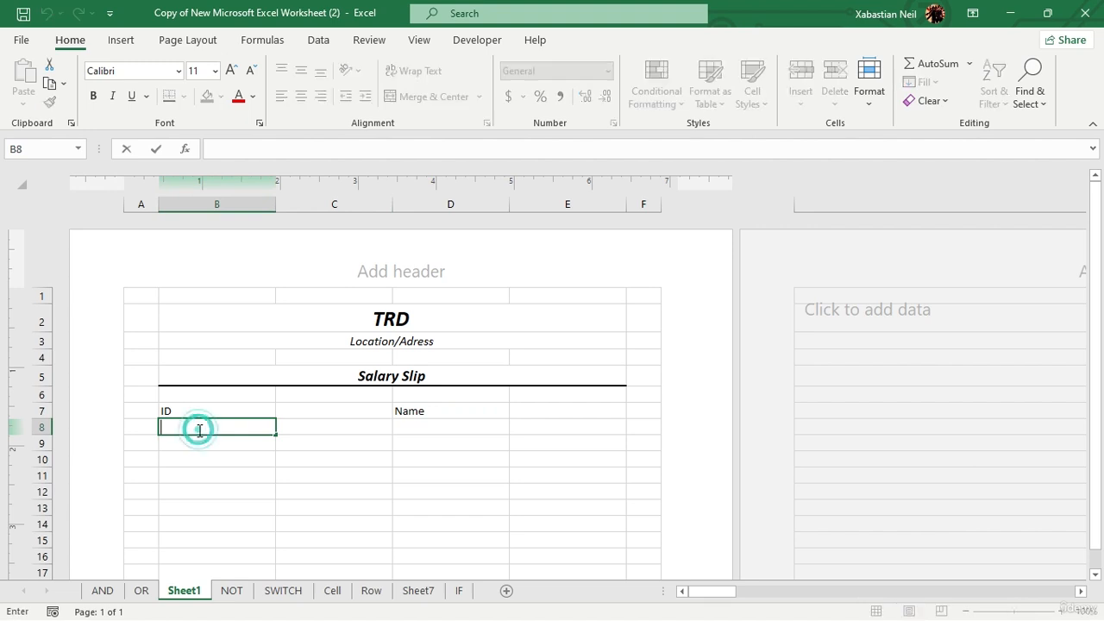
text(Designation)
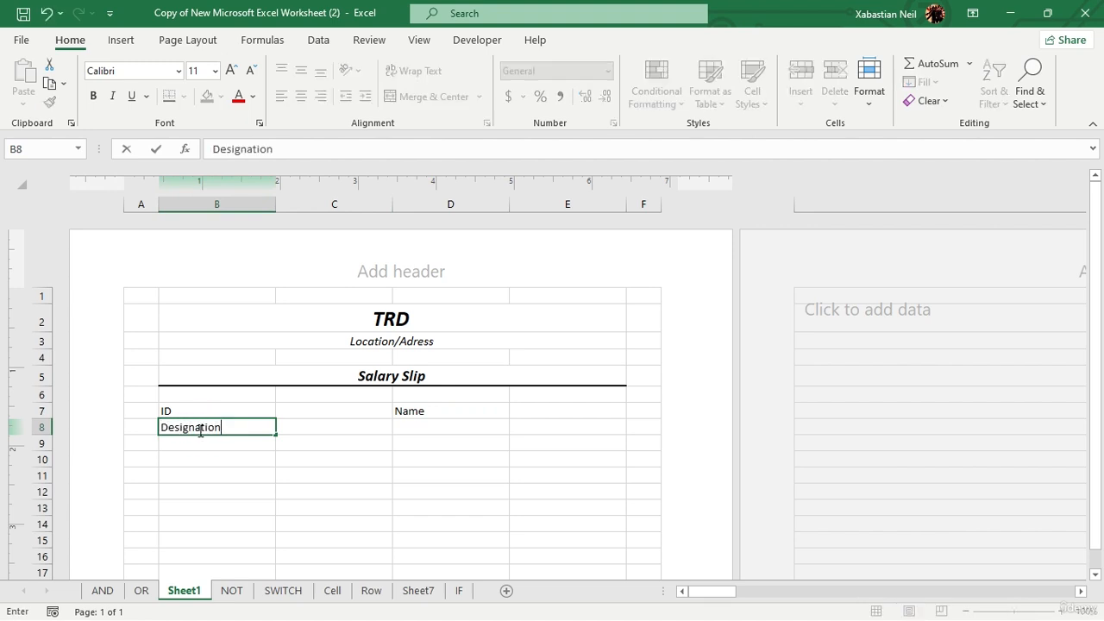
click(463, 429)
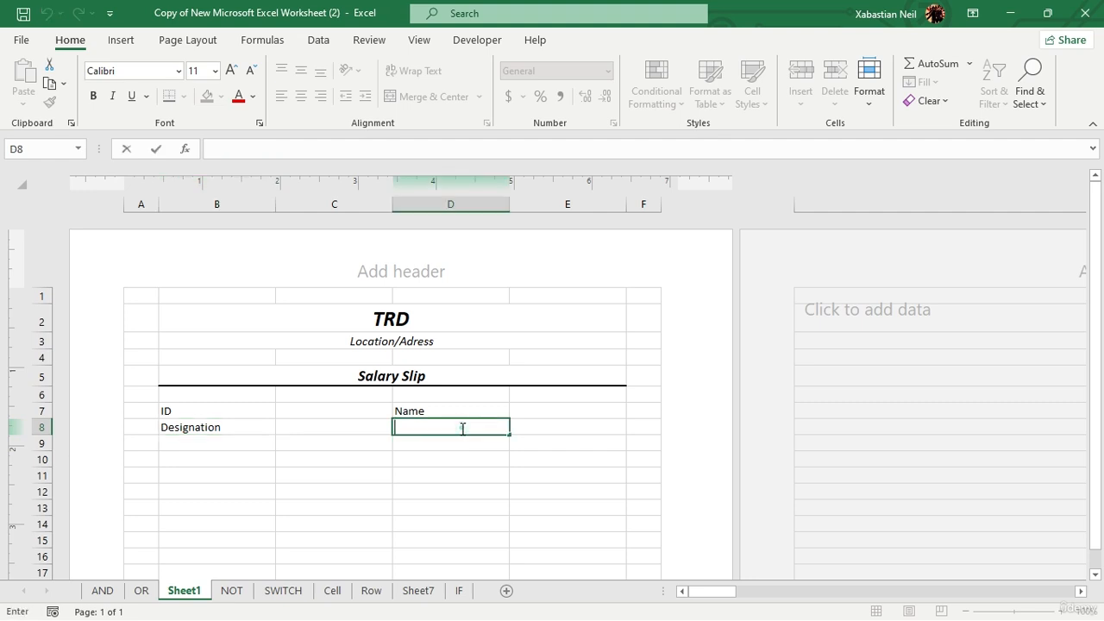
text(M)
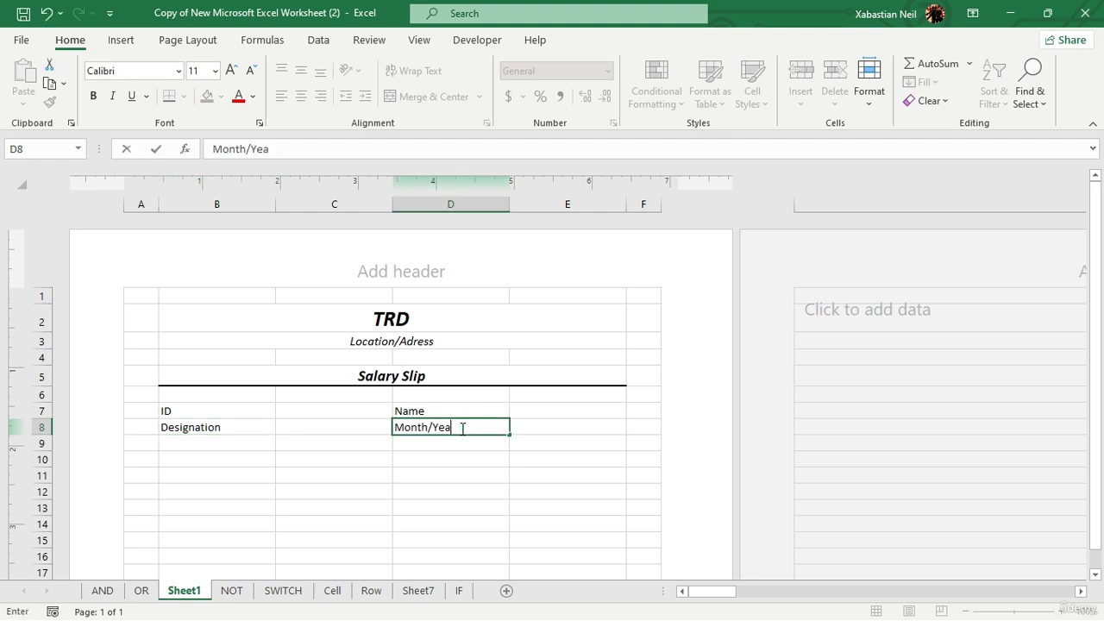
text(onth/Year)
- Apply All Borders to the employee details block in cells B7 through E8
click(187, 412)
drag(187, 411, 558, 427)
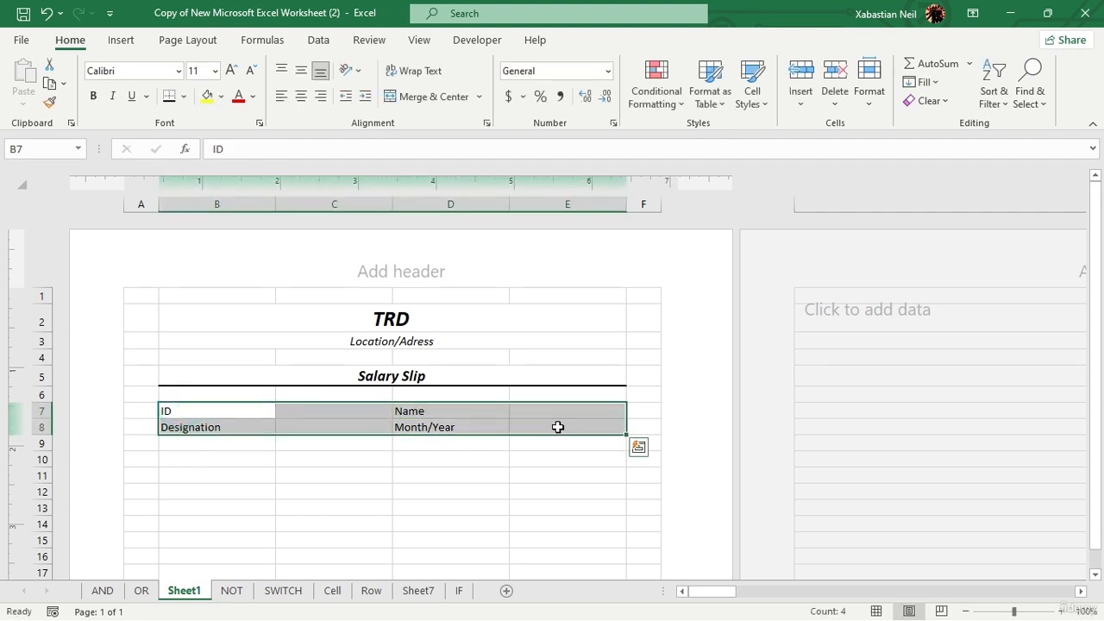
click(183, 96)
click(250, 257)
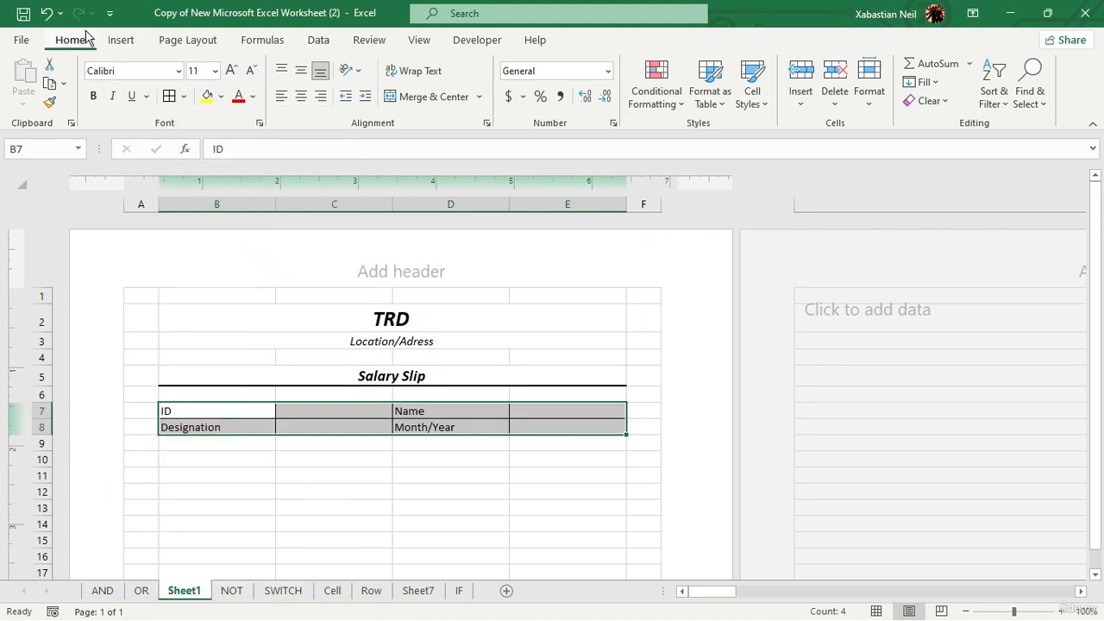
- Undo the All Borders formatting on the employee details block and try Outside Borders on B7 through E8
click(47, 14)
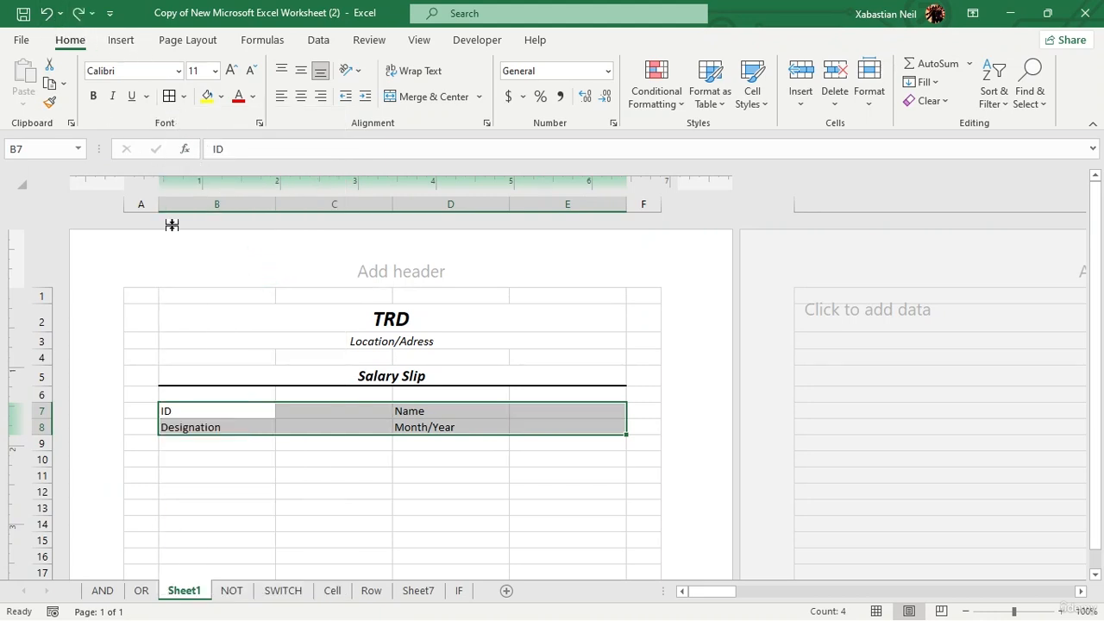
click(183, 96)
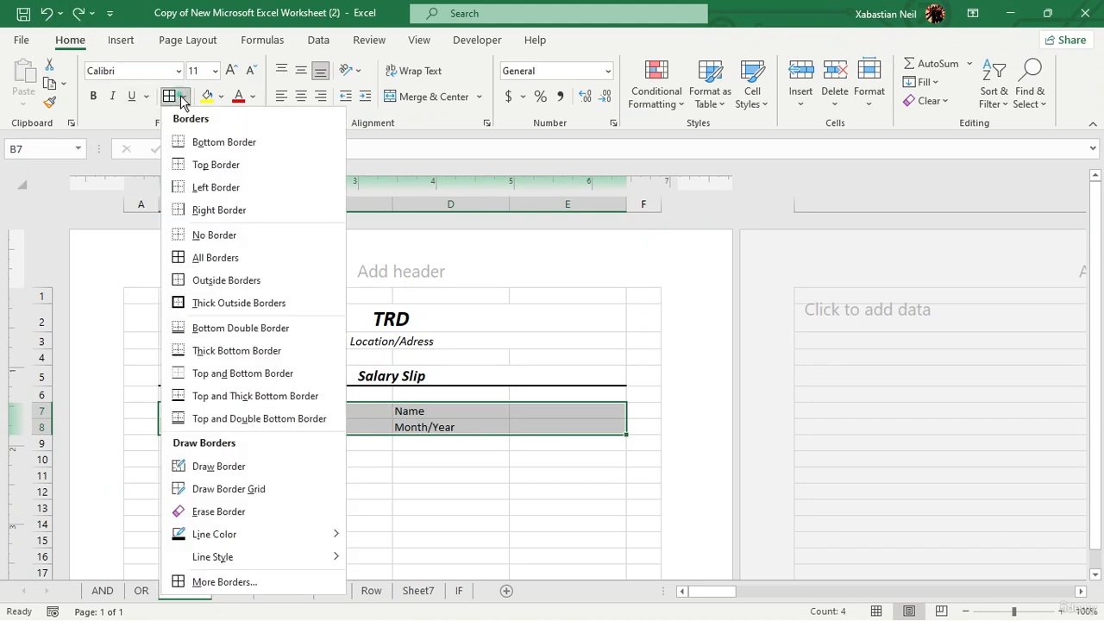
click(278, 280)
click(610, 345)
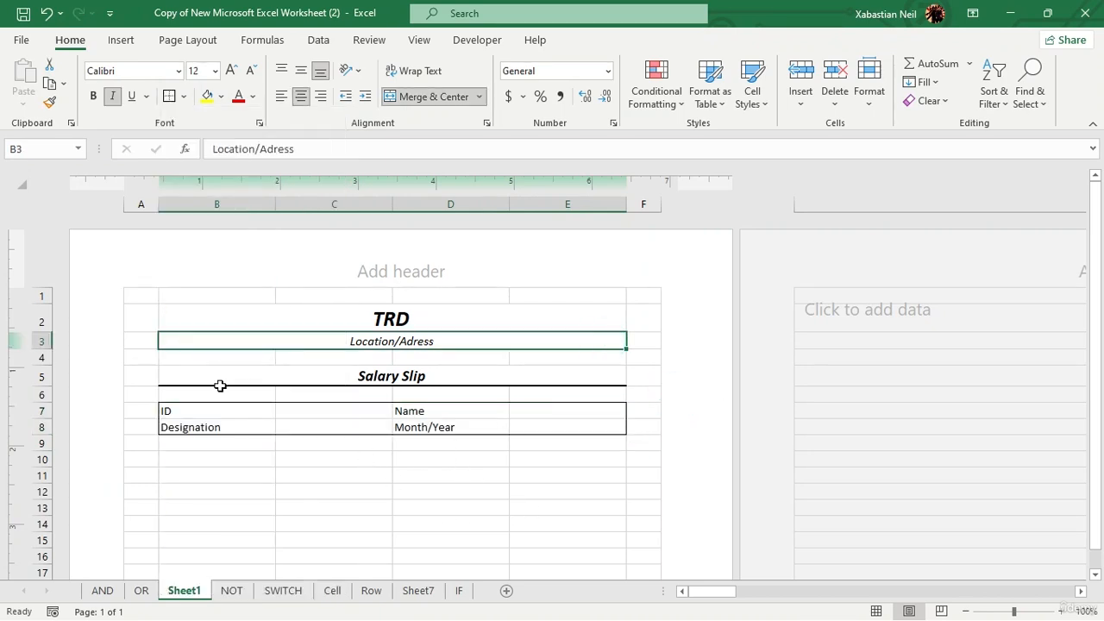
- Apply All Borders to cells B7 through E8 and deselect the block
drag(195, 416, 530, 424)
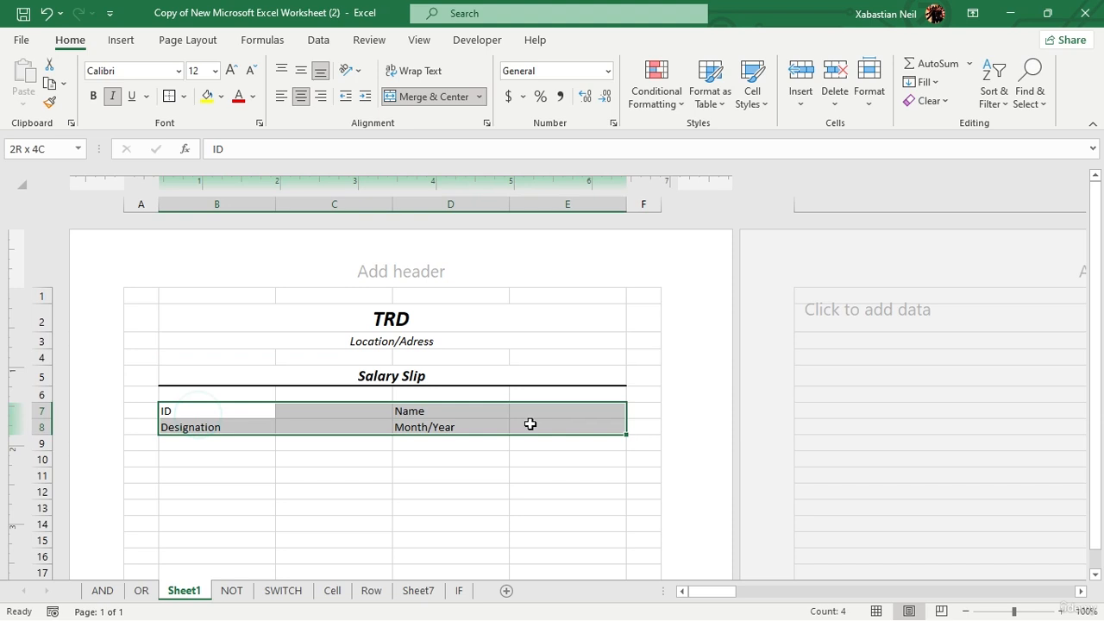
click(183, 96)
click(253, 258)
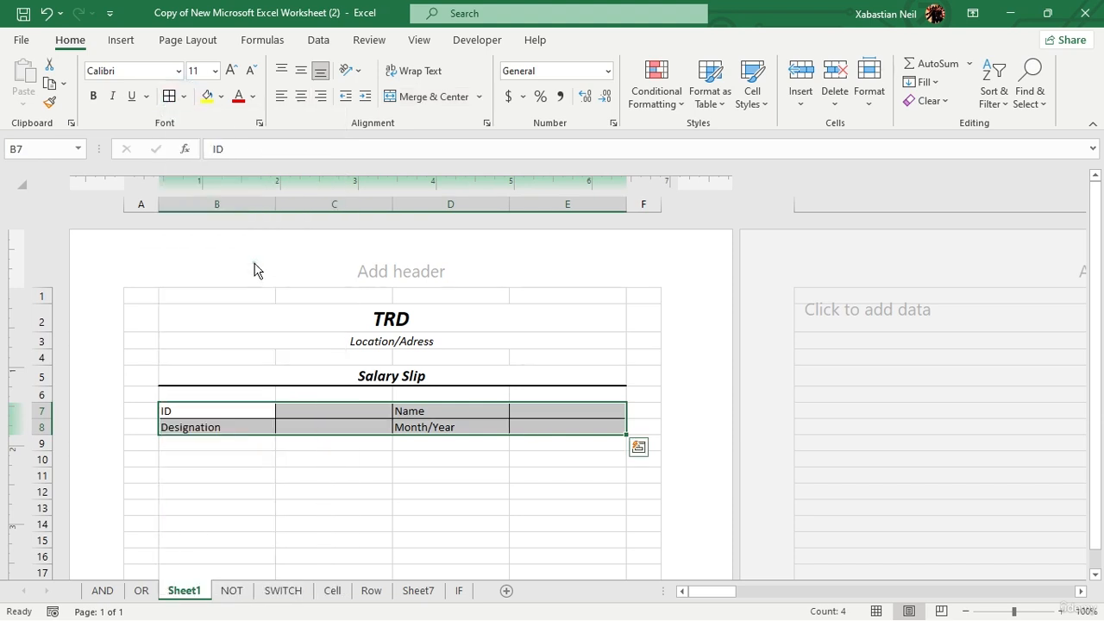
click(675, 358)
click(594, 511)
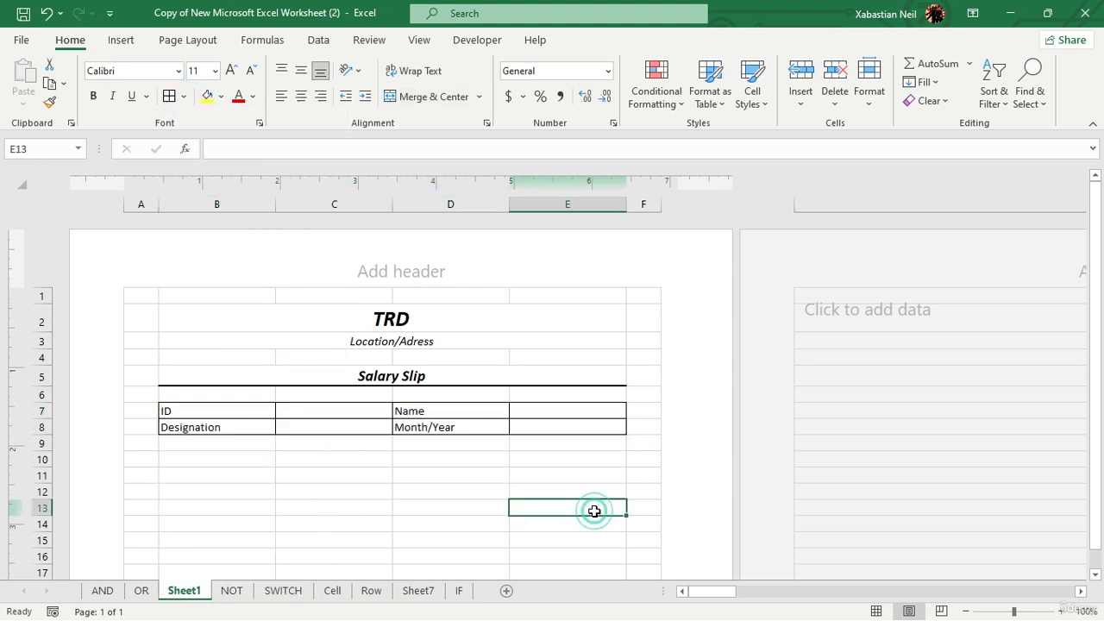
- Format the employee details block in B7 through E8 with font size 12, bold and italic
drag(181, 416, 564, 432)
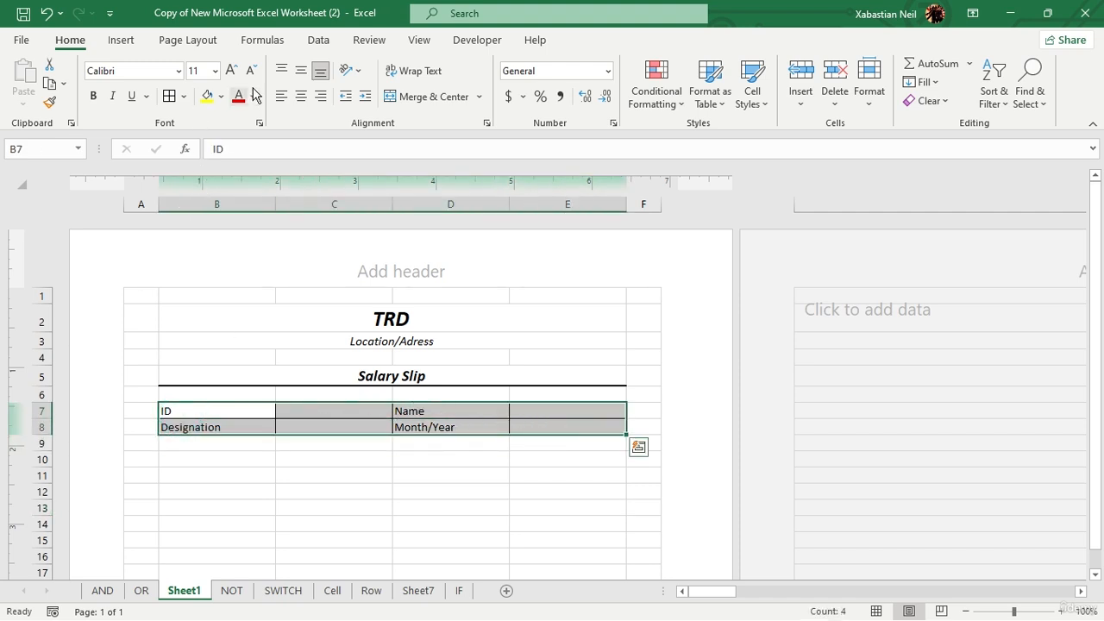
click(230, 69)
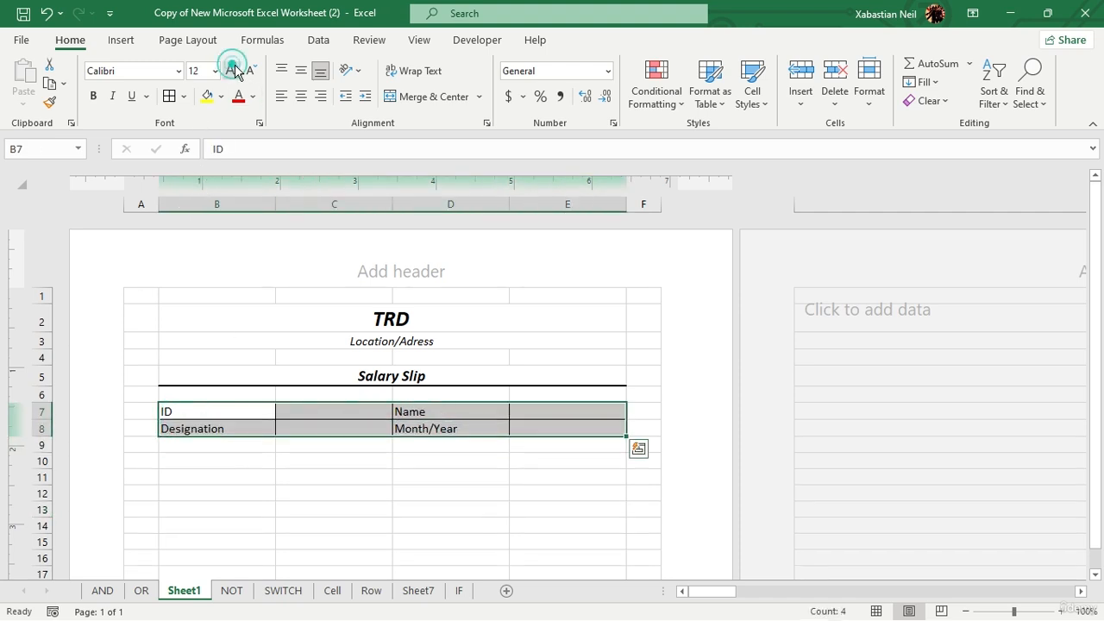
click(93, 96)
click(113, 96)
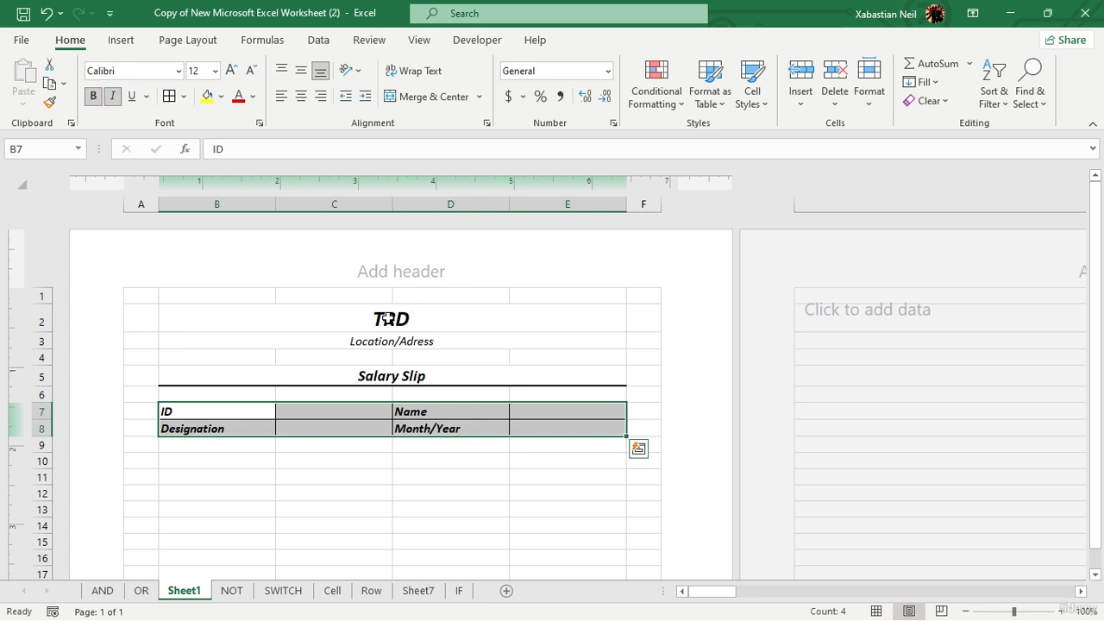
scroll(510, 468, down, 3)
scroll(510, 448, up, 3)
click(687, 329)
click(502, 256)
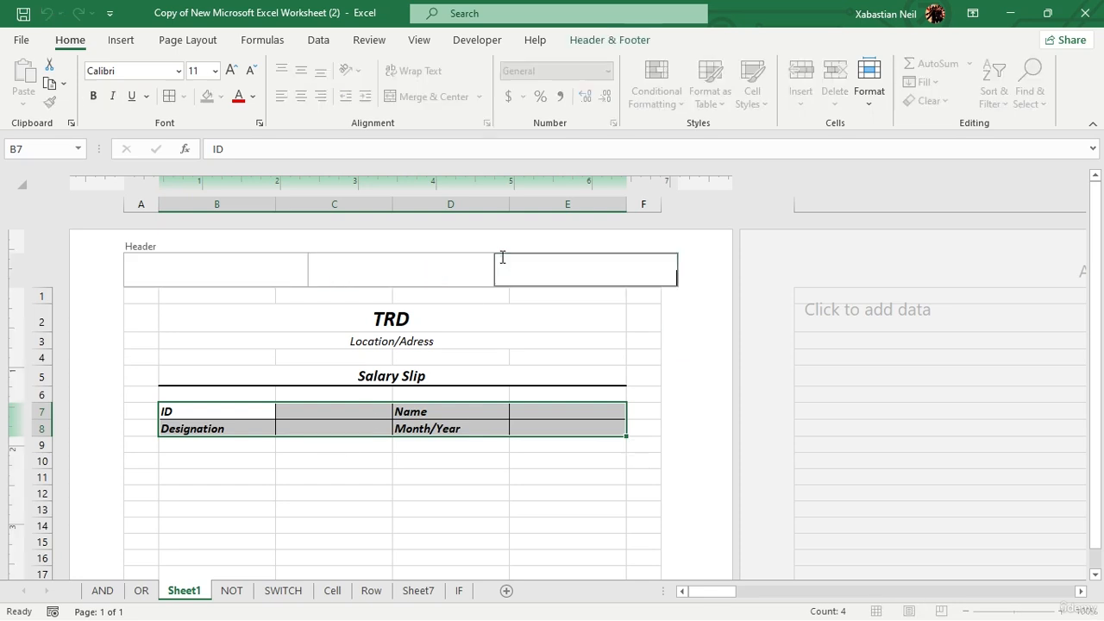
click(512, 372)
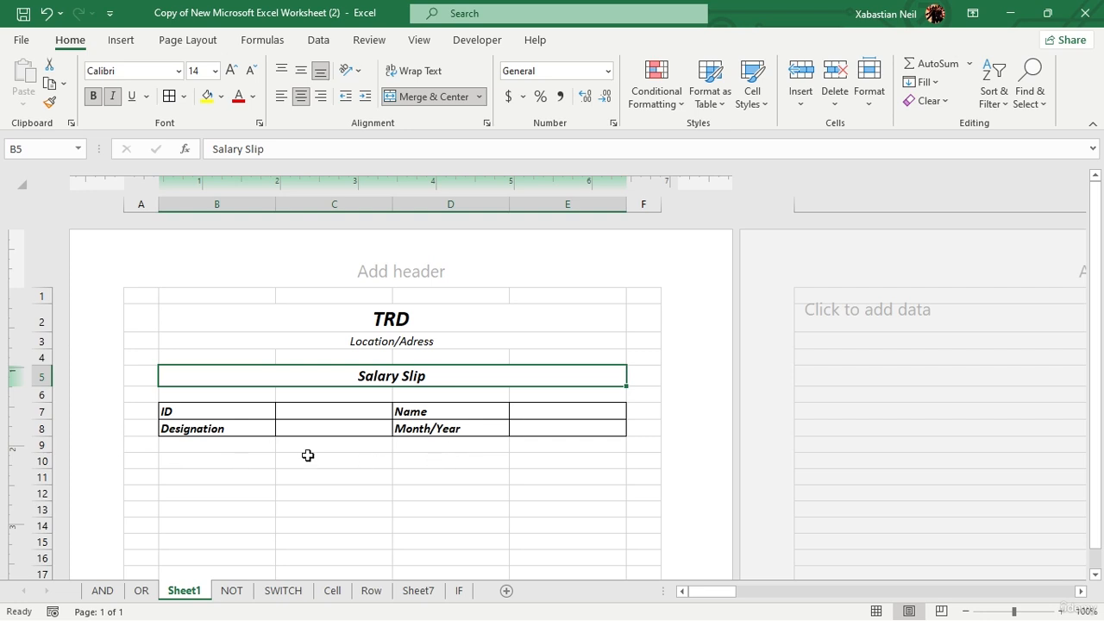
- Enter the headings Earnings in B10 and Deduction in D10
click(208, 464)
double_click(209, 465)
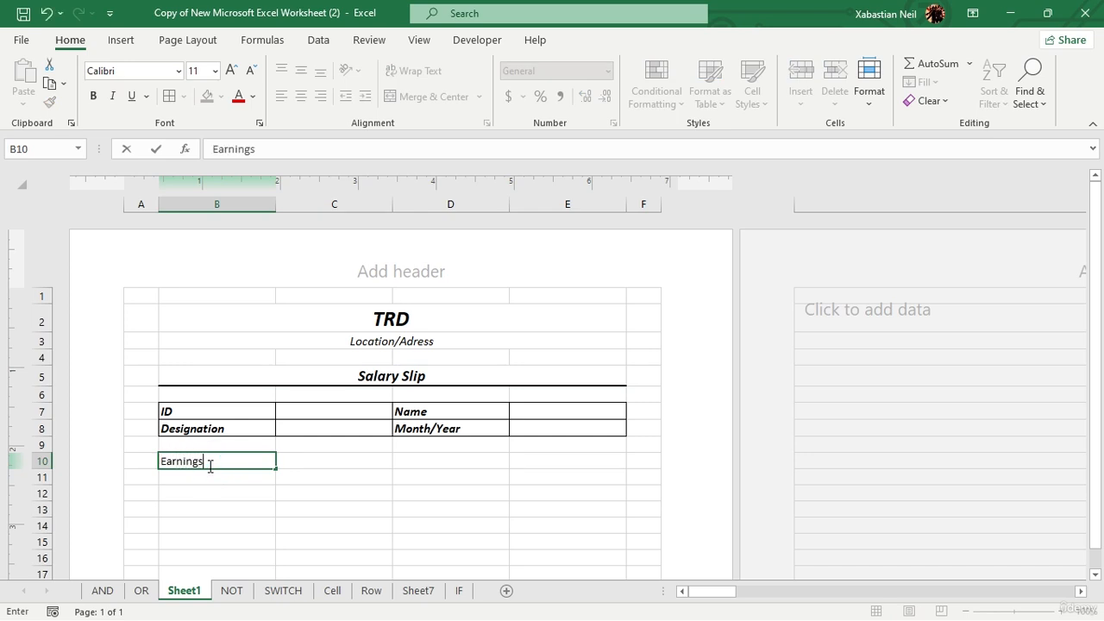
double_click(471, 464)
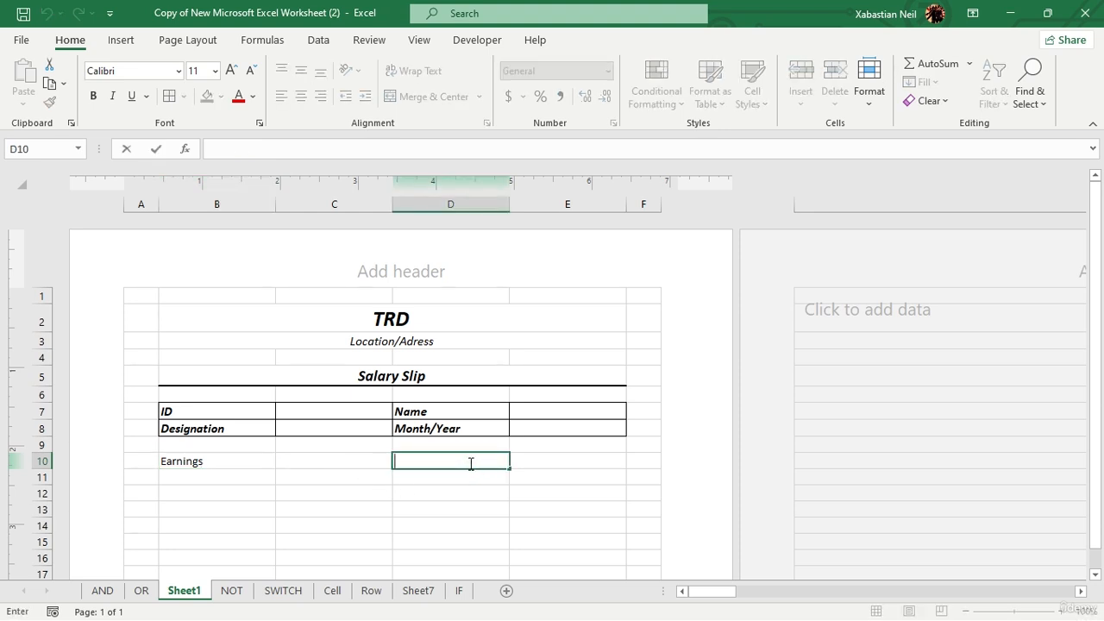
text(Deduction)
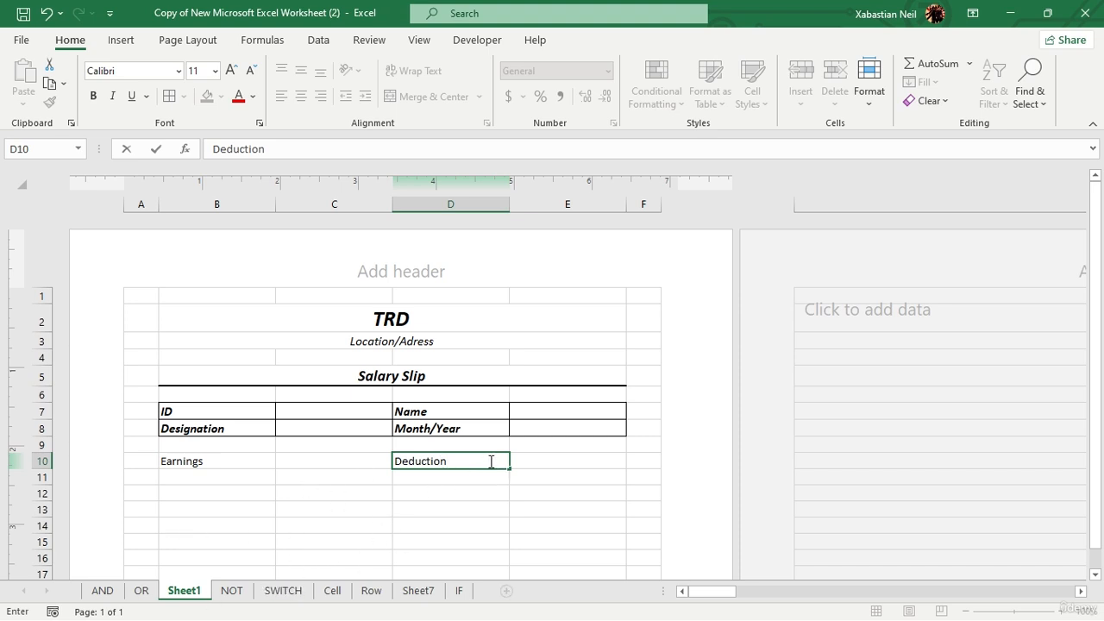
- Merge and center the Deduction heading across D10 and E10 and the Earnings heading across B10 and C10
drag(562, 465, 485, 466)
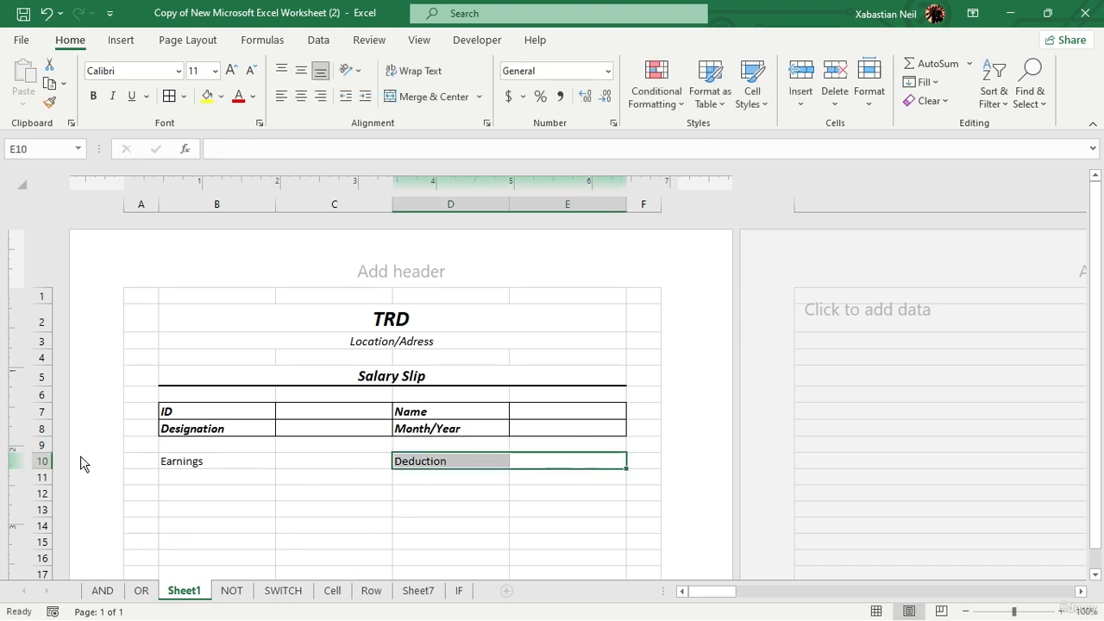
click(414, 97)
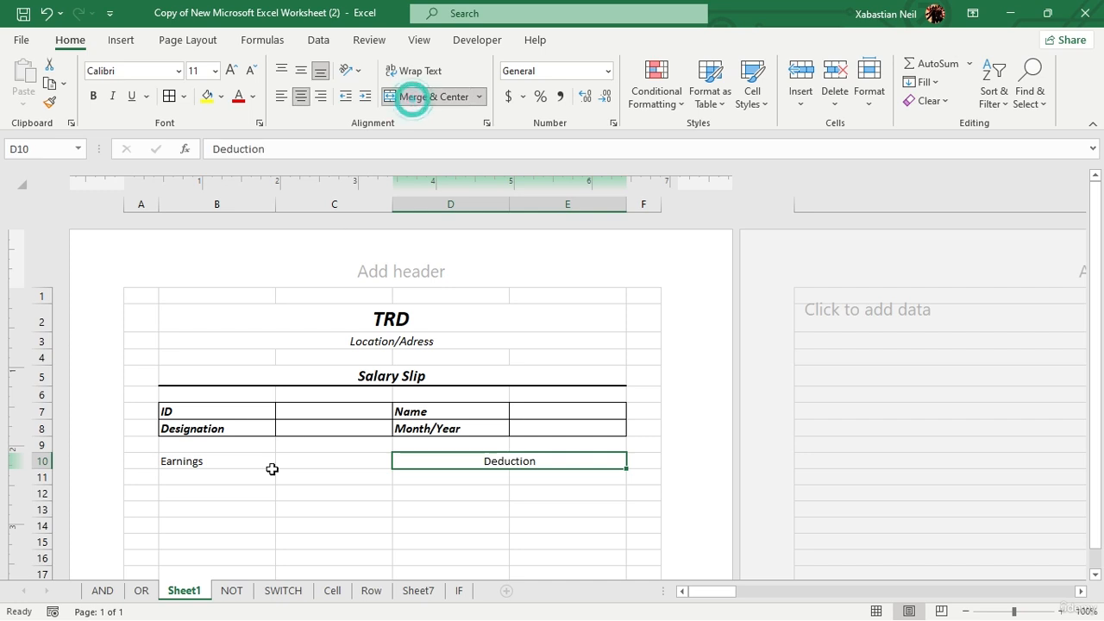
drag(280, 467, 245, 461)
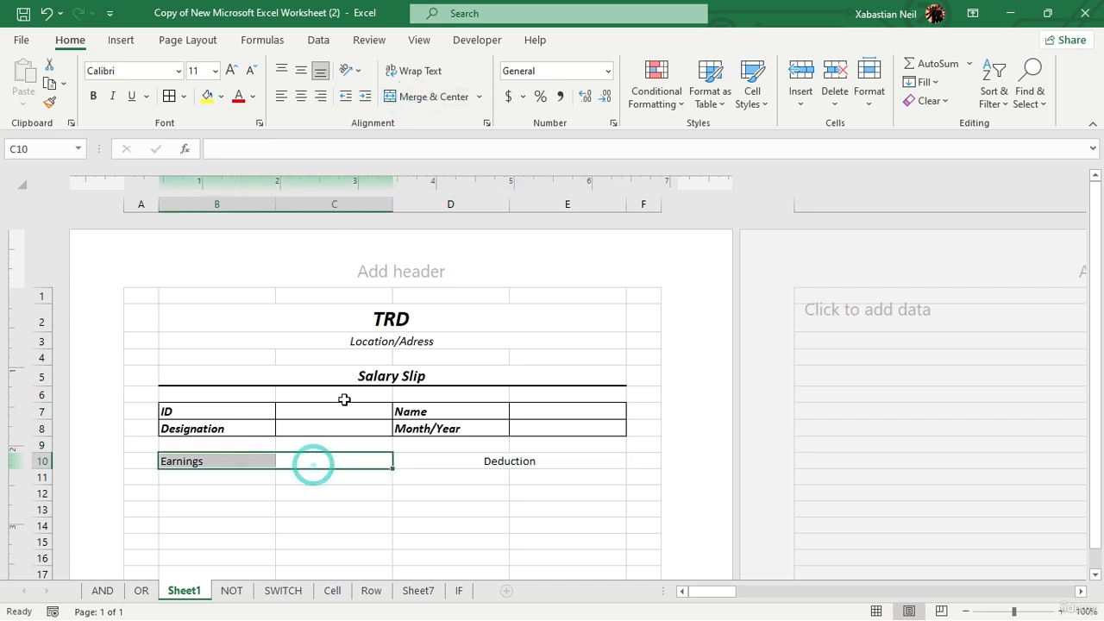
click(438, 101)
click(481, 489)
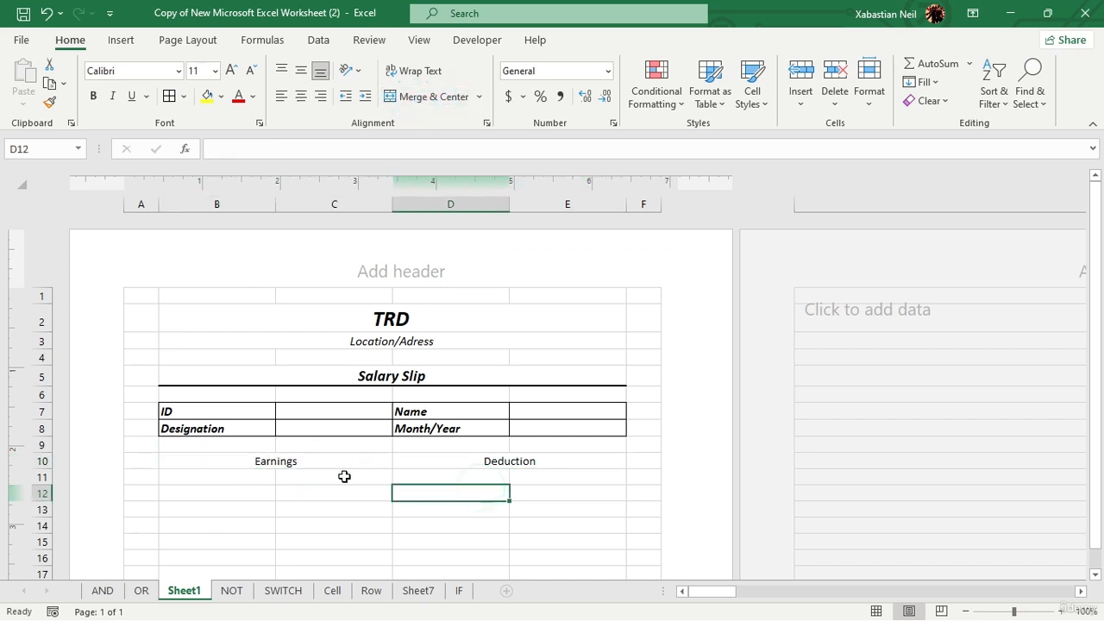
- Apply All Borders to the Earnings and Deduction headings in row 10
drag(354, 460, 455, 457)
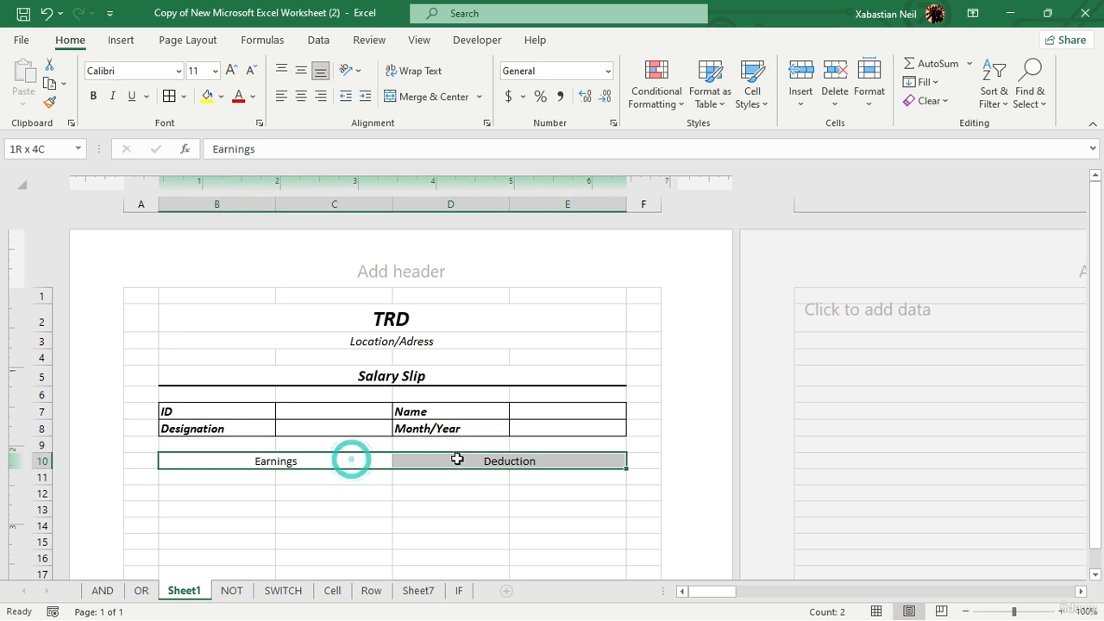
click(169, 96)
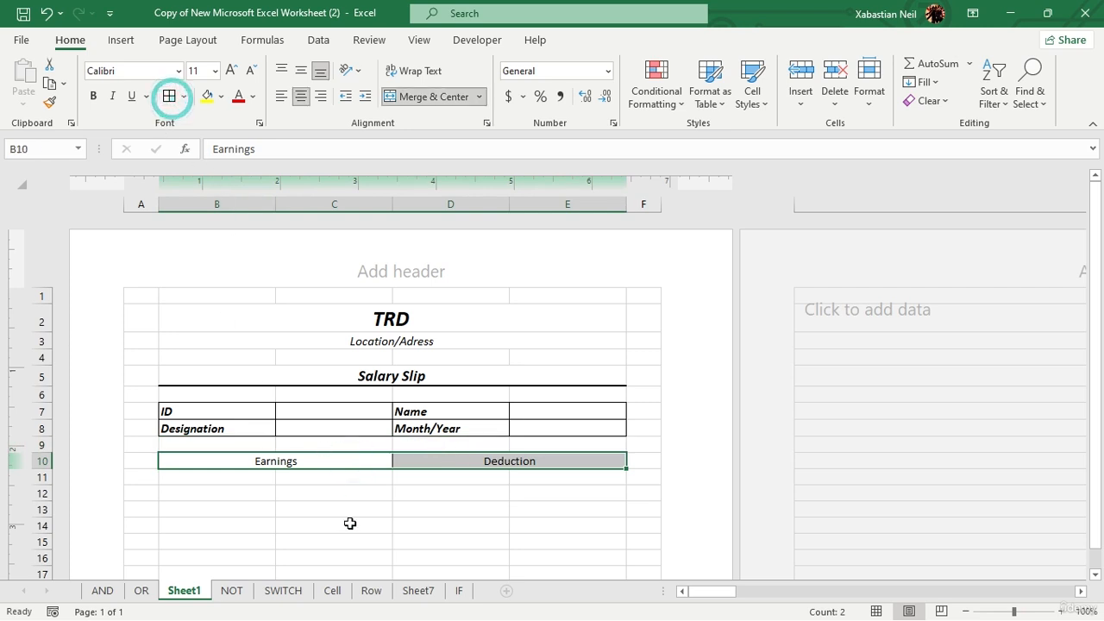
click(352, 523)
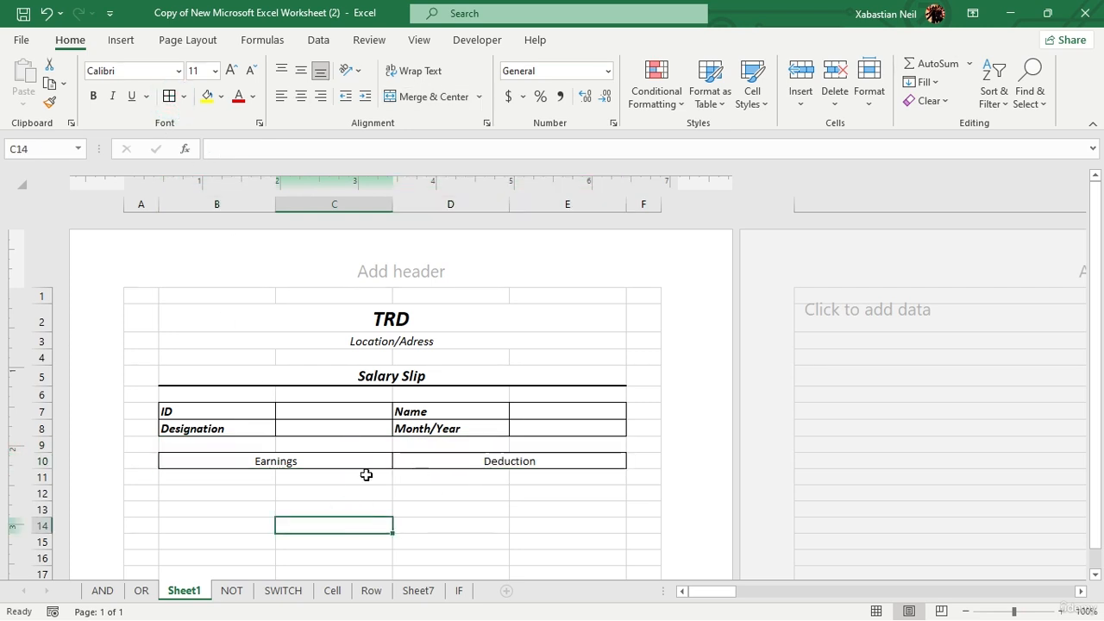
click(231, 480)
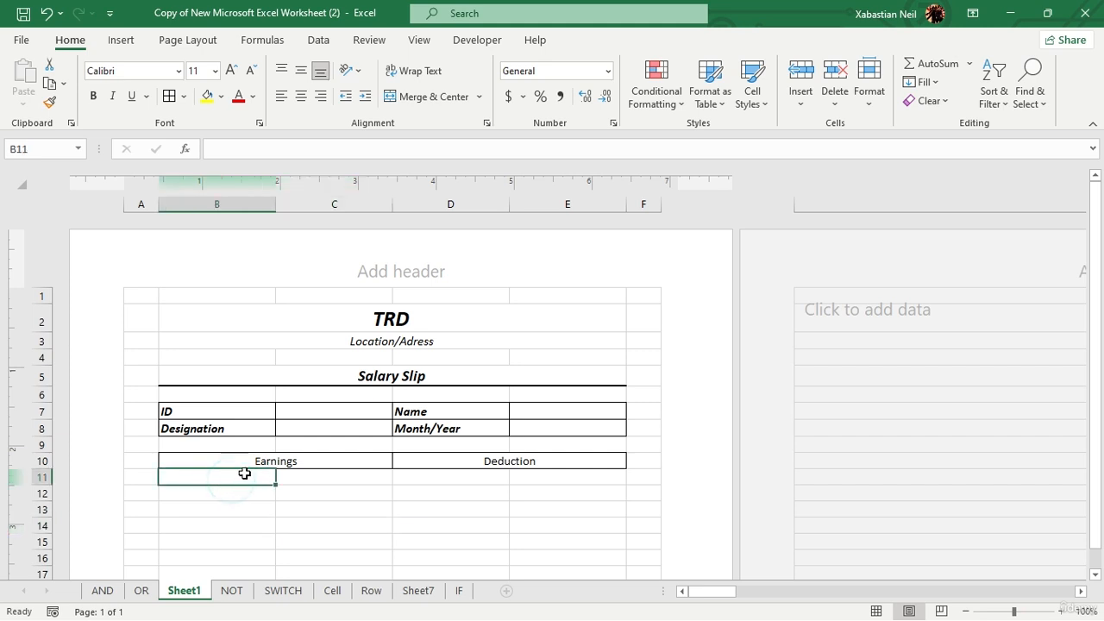
- Set the Earnings and Deduction headings to font size 12 and bold
drag(300, 460, 446, 463)
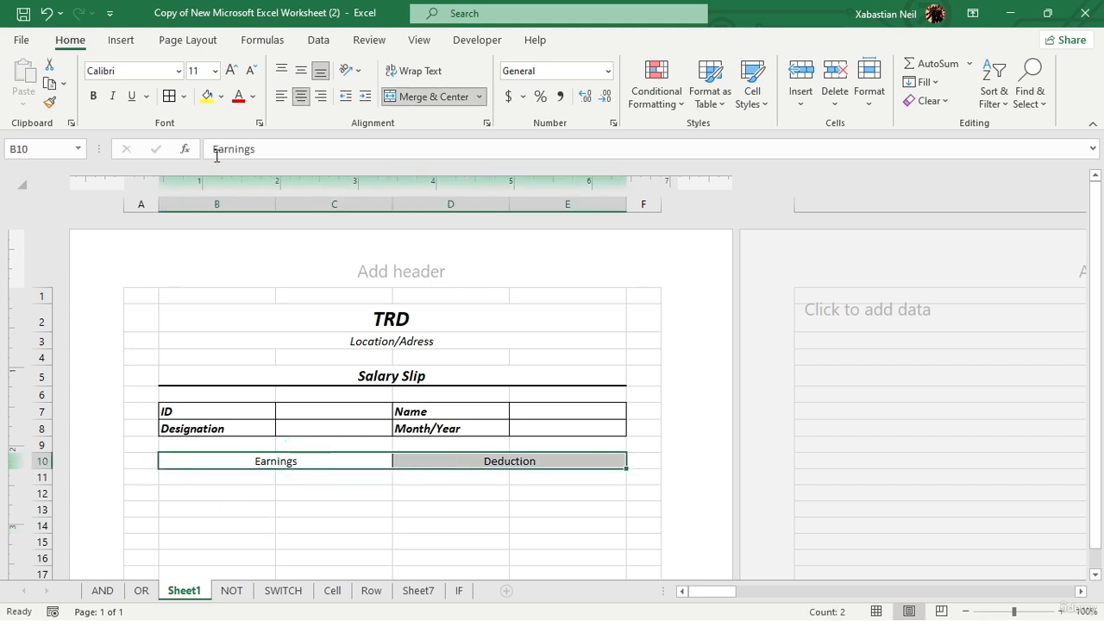
click(231, 69)
click(93, 96)
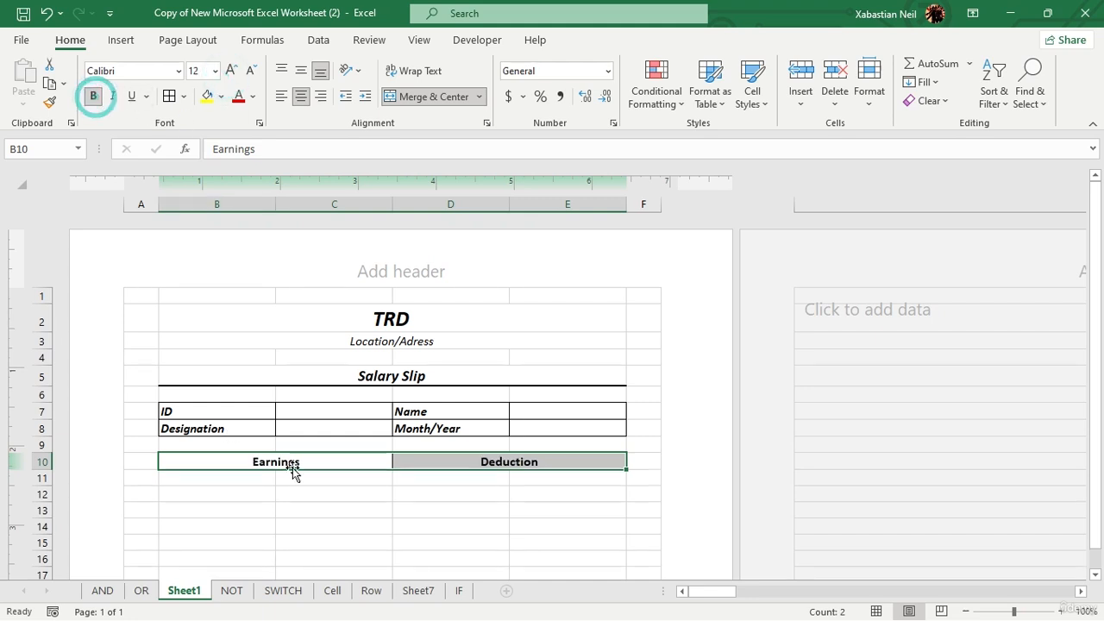
click(299, 499)
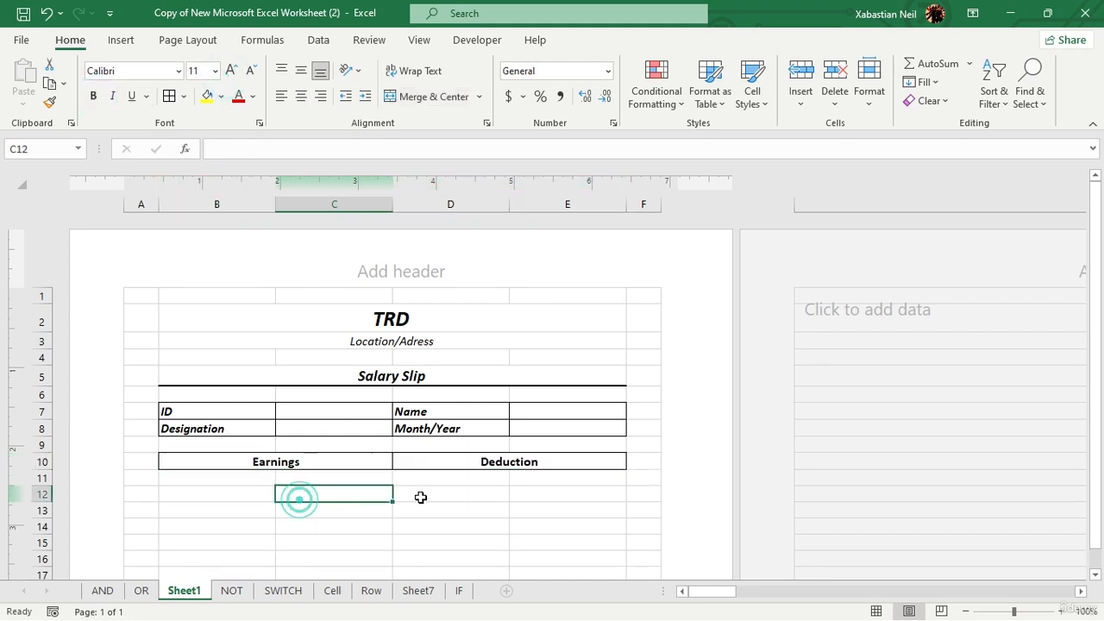
- Enter the earnings labels Basics in B11 and DA in B12
click(231, 479)
click(235, 480)
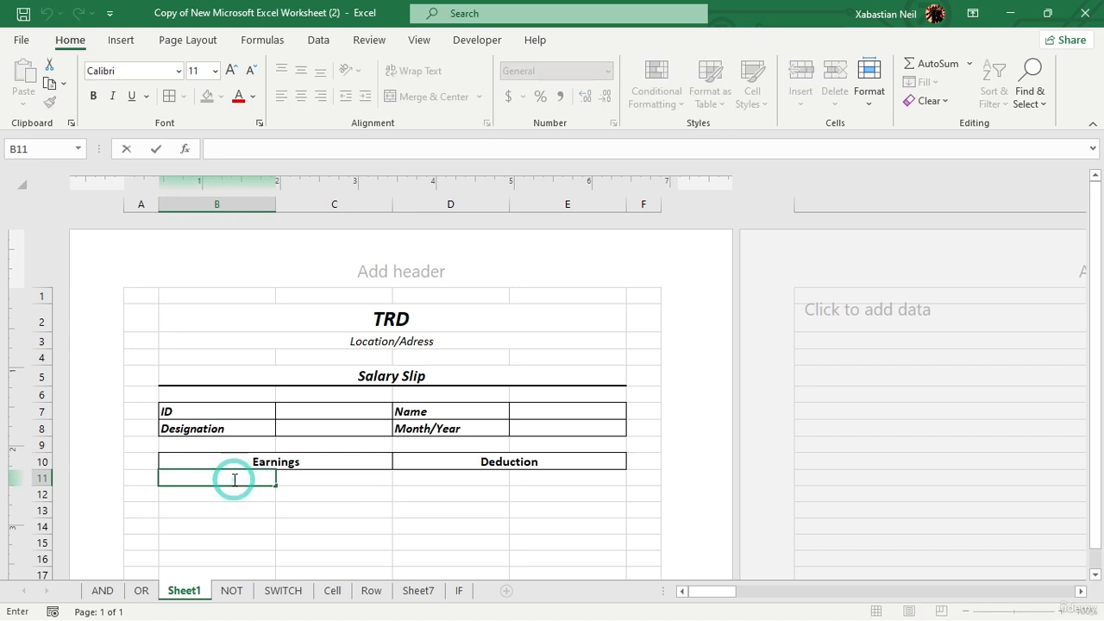
text(BAs)
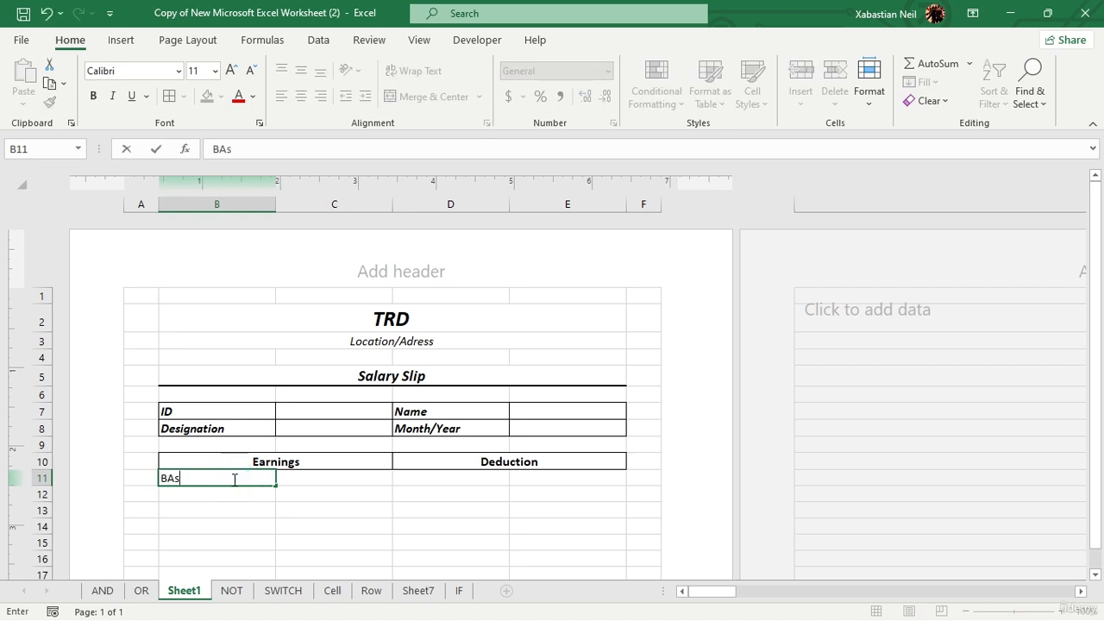
key(BackSpace)
key(BackSpace)
text(asics)
click(217, 493)
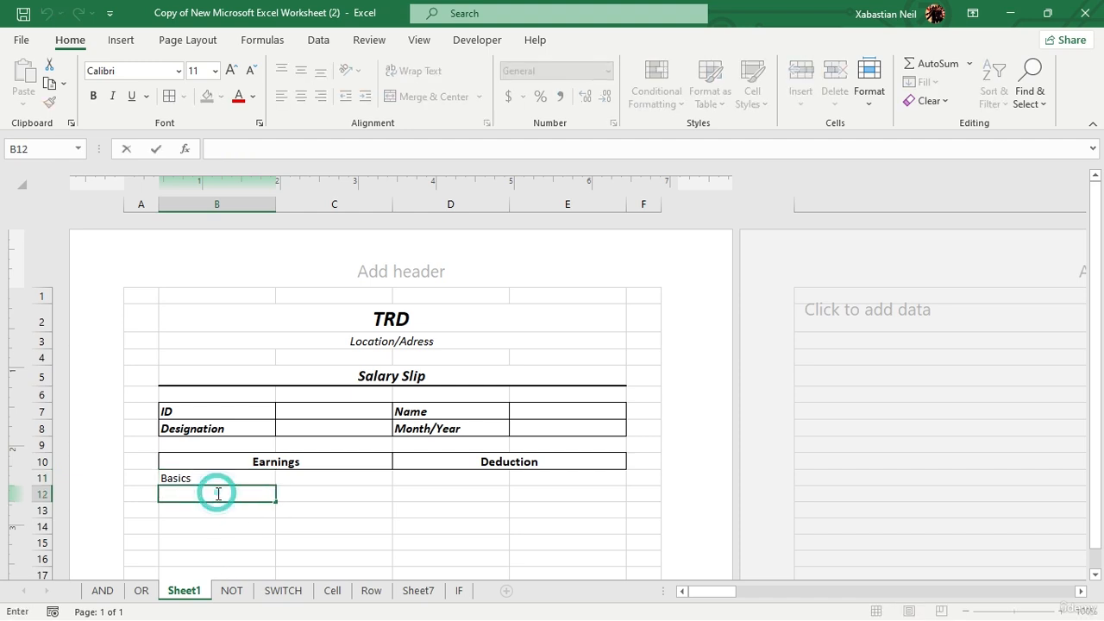
text(Da)
key(BackSpace)
text(A)
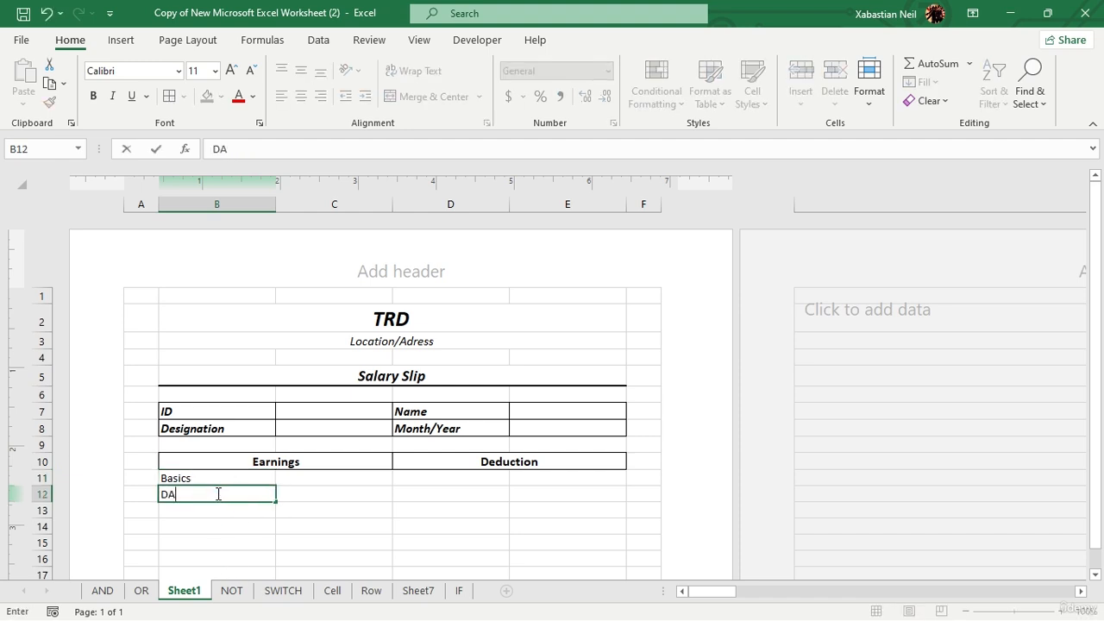
- Enter the earnings labels HRA in B13, TA in B14 and Total Addition in B15
click(207, 508)
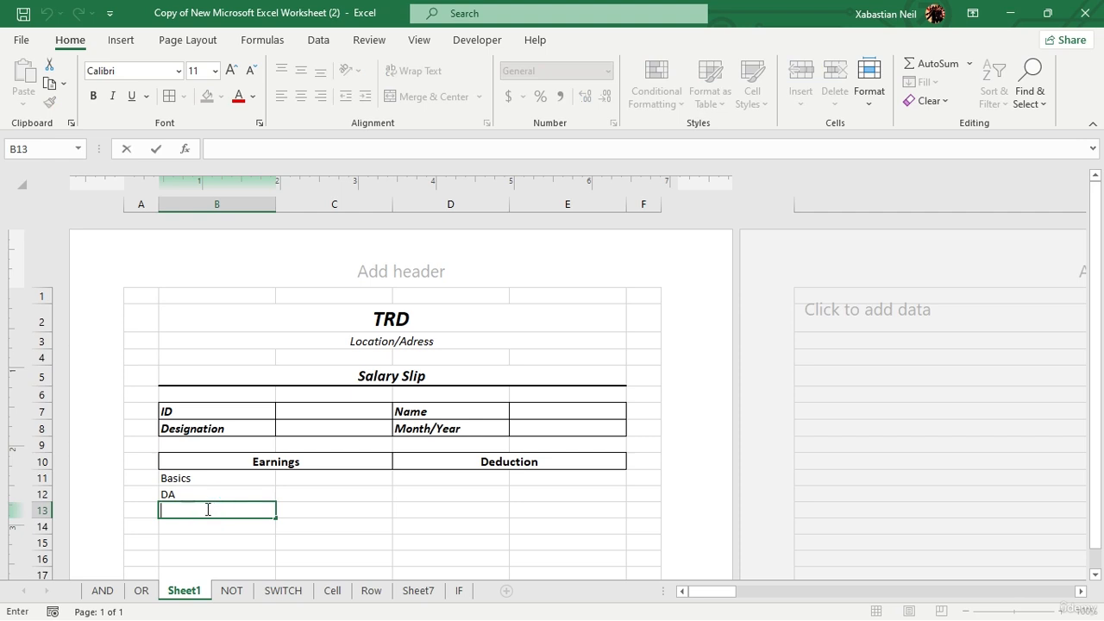
text(HRA)
click(178, 526)
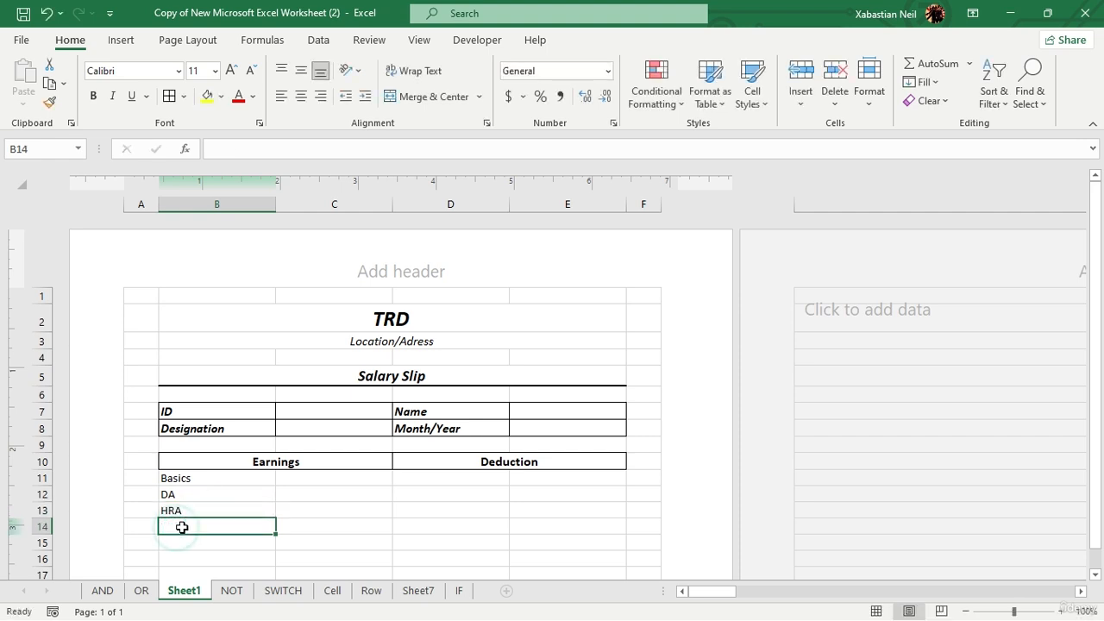
text(TA)
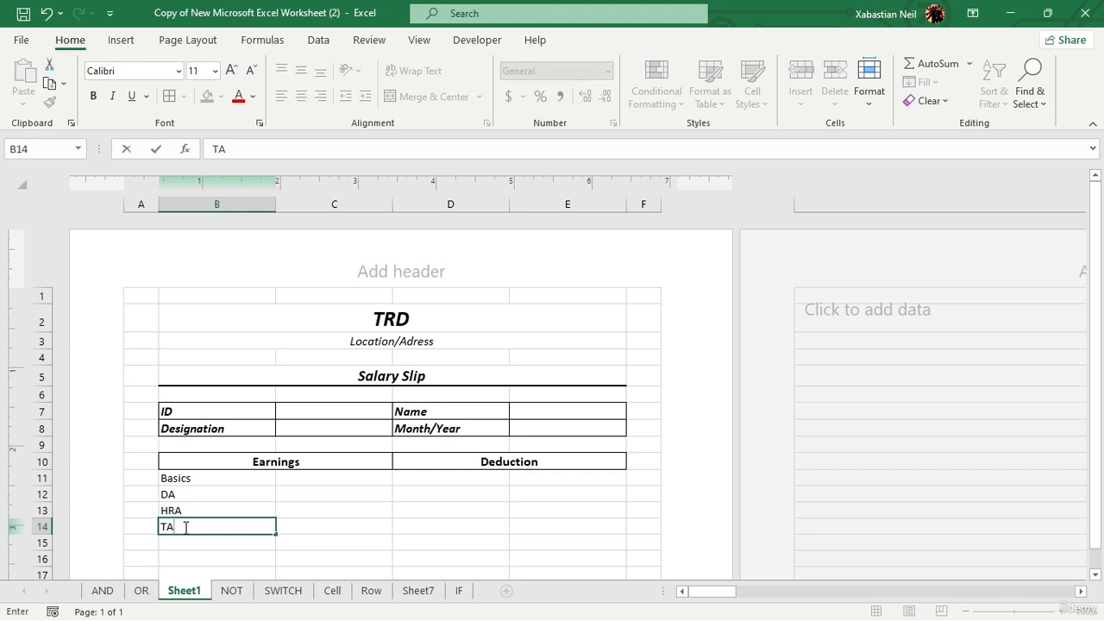
click(182, 539)
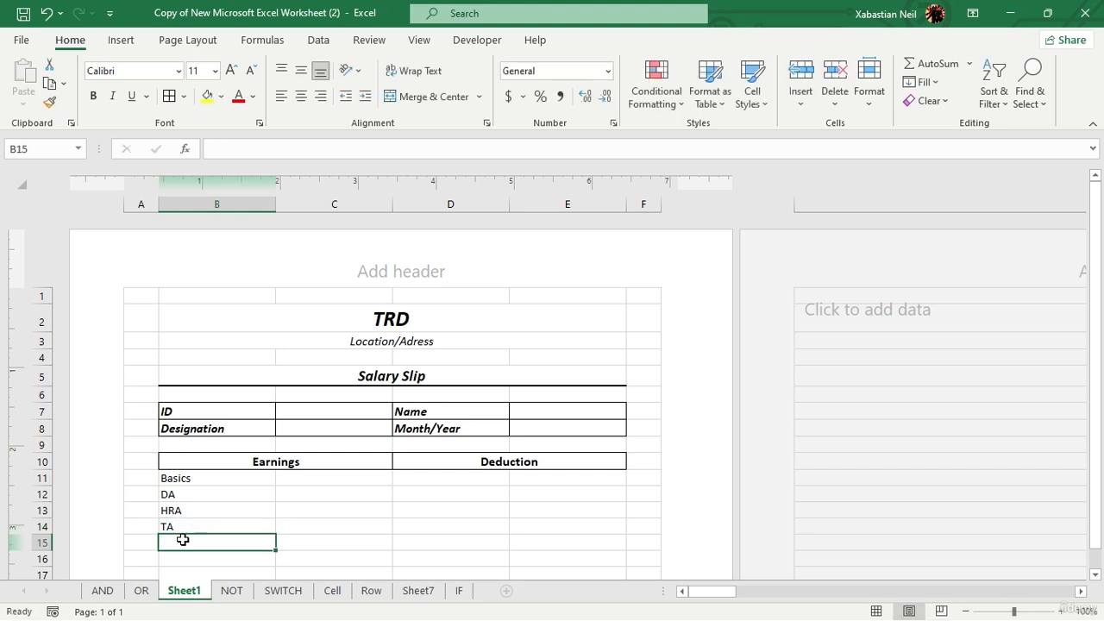
text(Tota)
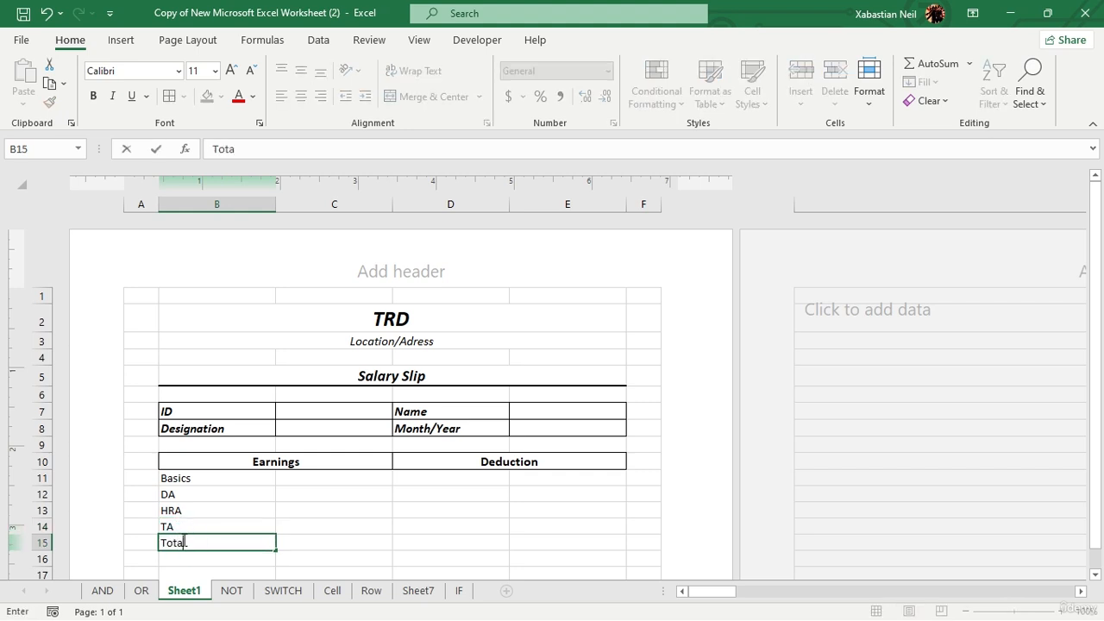
text(l AS)
text(dition)
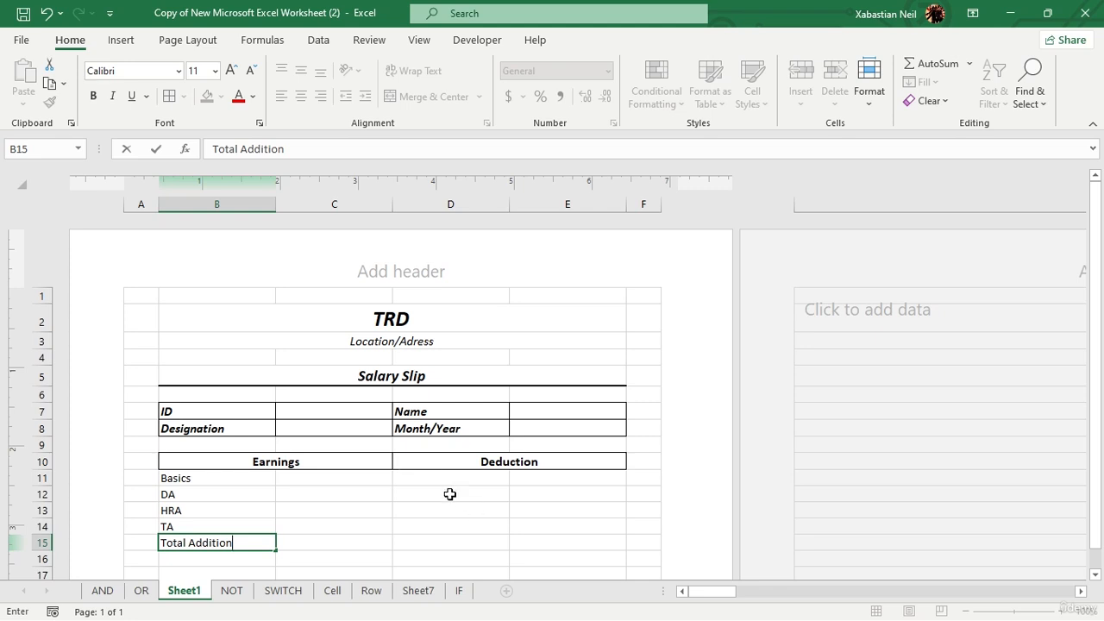
- Enter the deduction labels Provident Fund in D11 and ESI in D12
click(476, 481)
double_click(483, 478)
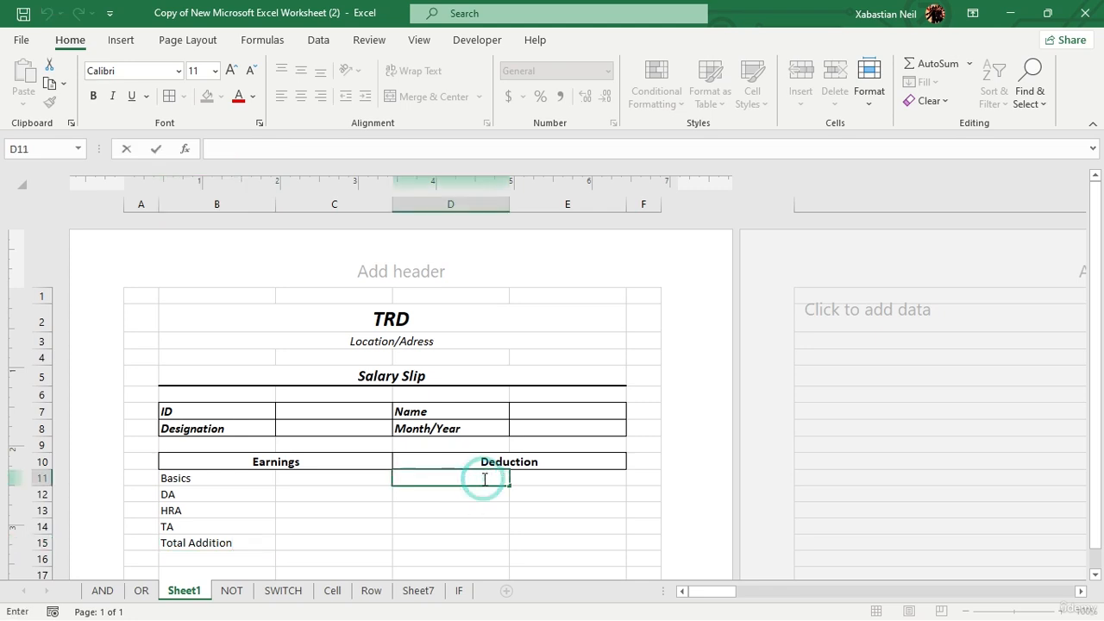
text(Pro)
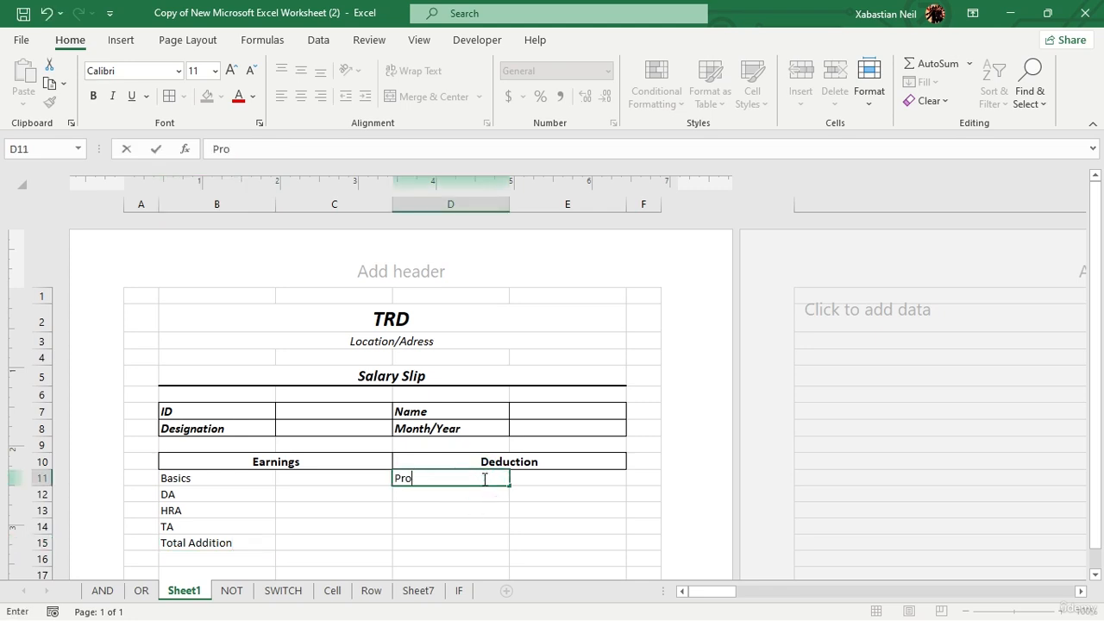
text(vident Fund)
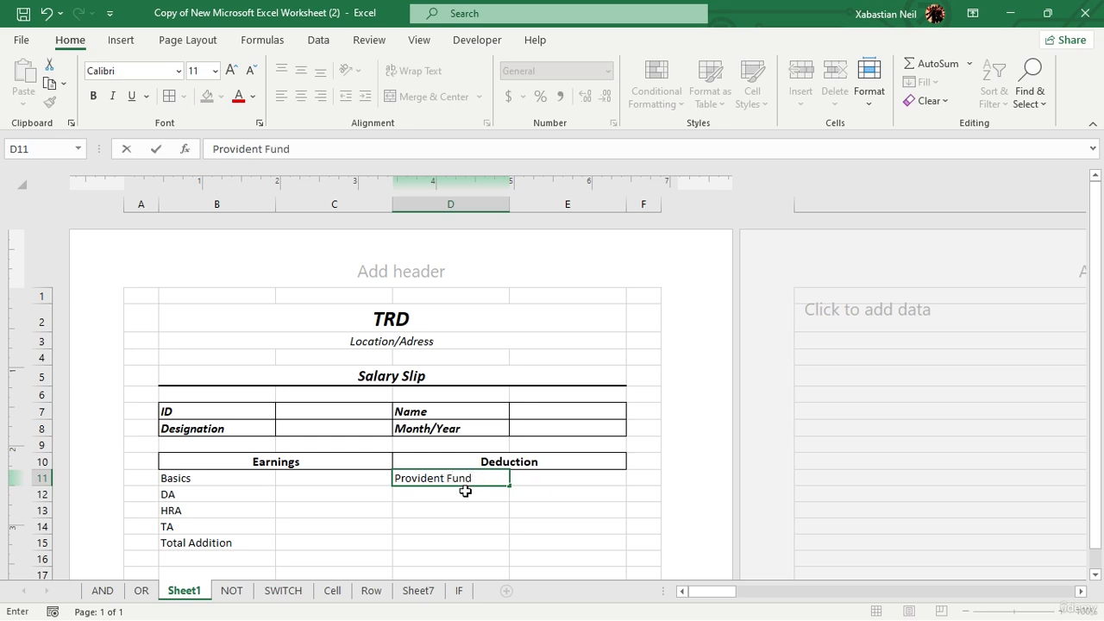
double_click(456, 496)
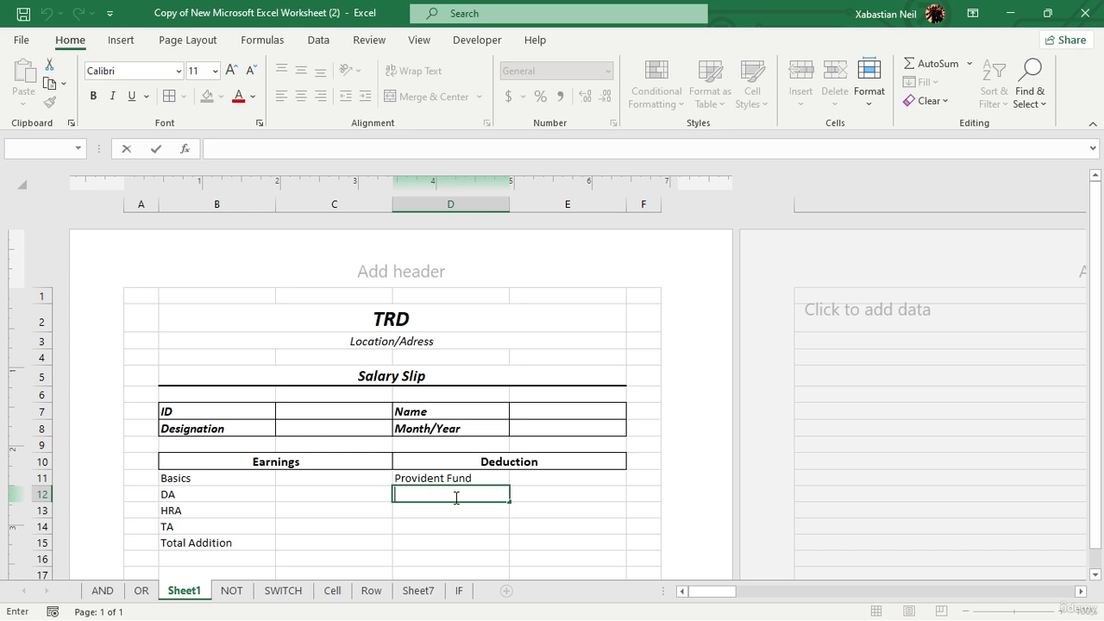
scroll(433, 488, down, 2)
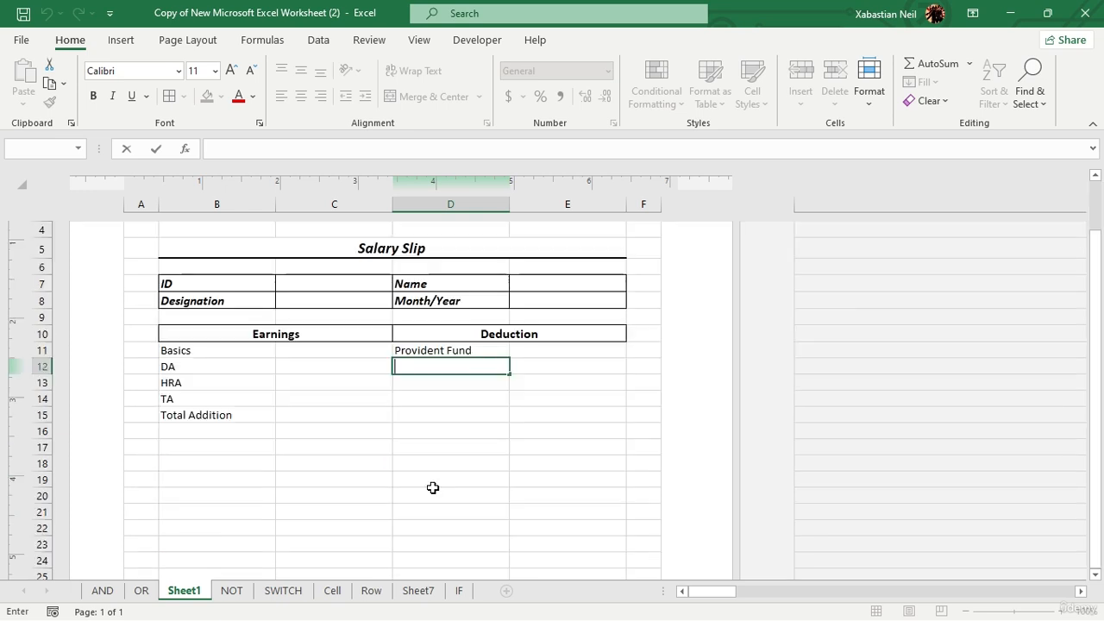
text(E)
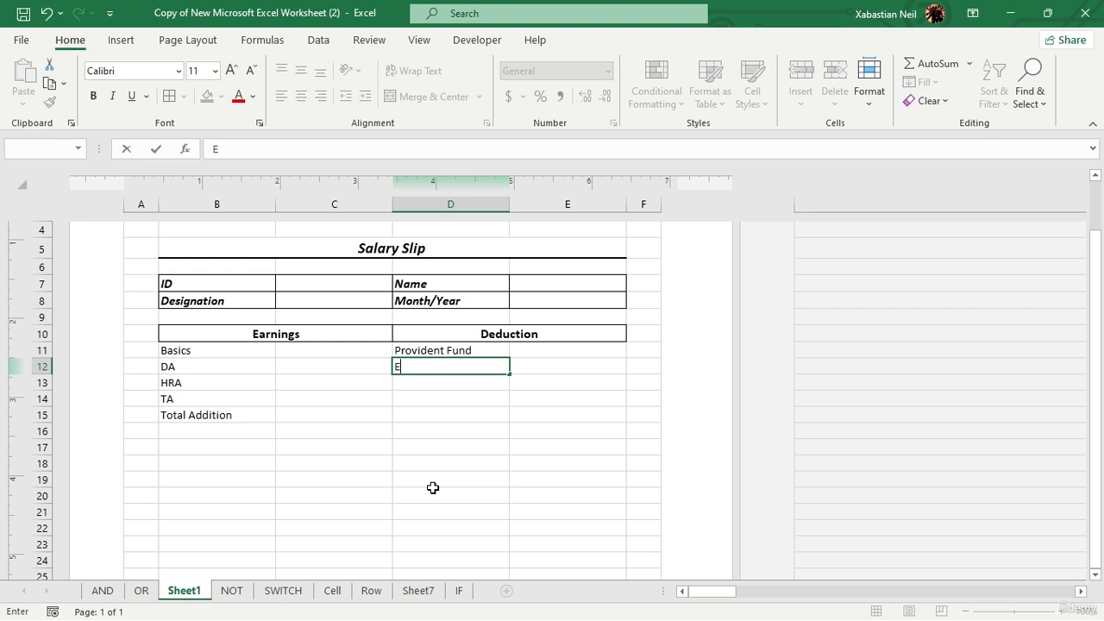
text(SI)
key(Return)
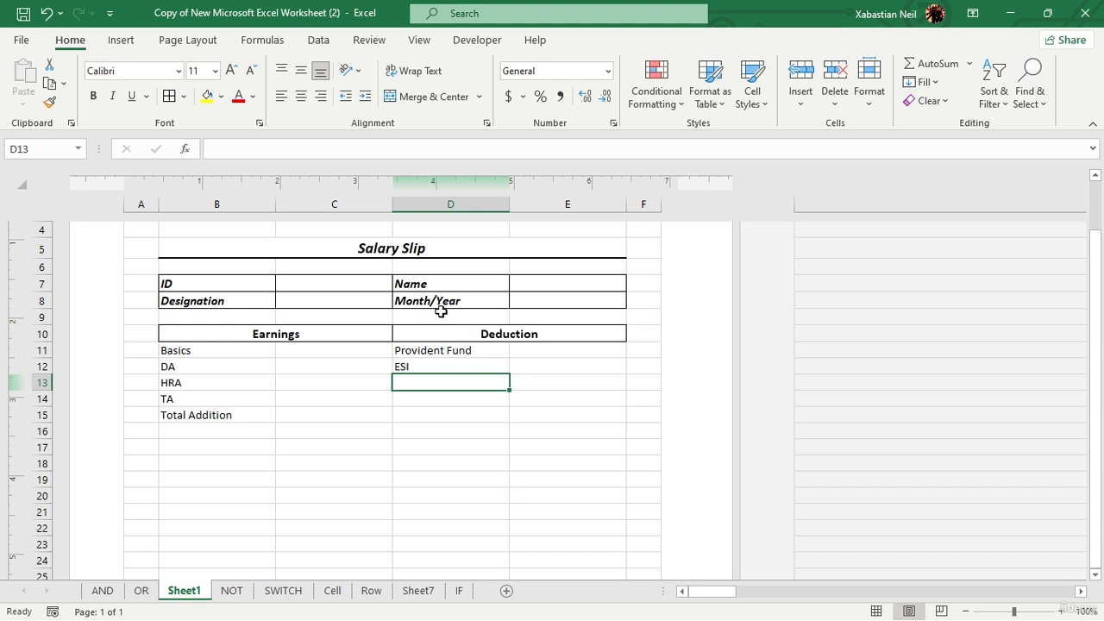
- Enter the deduction labels Loan in D13, Tax in D14 and Total Deduction in D15
text(Lo)
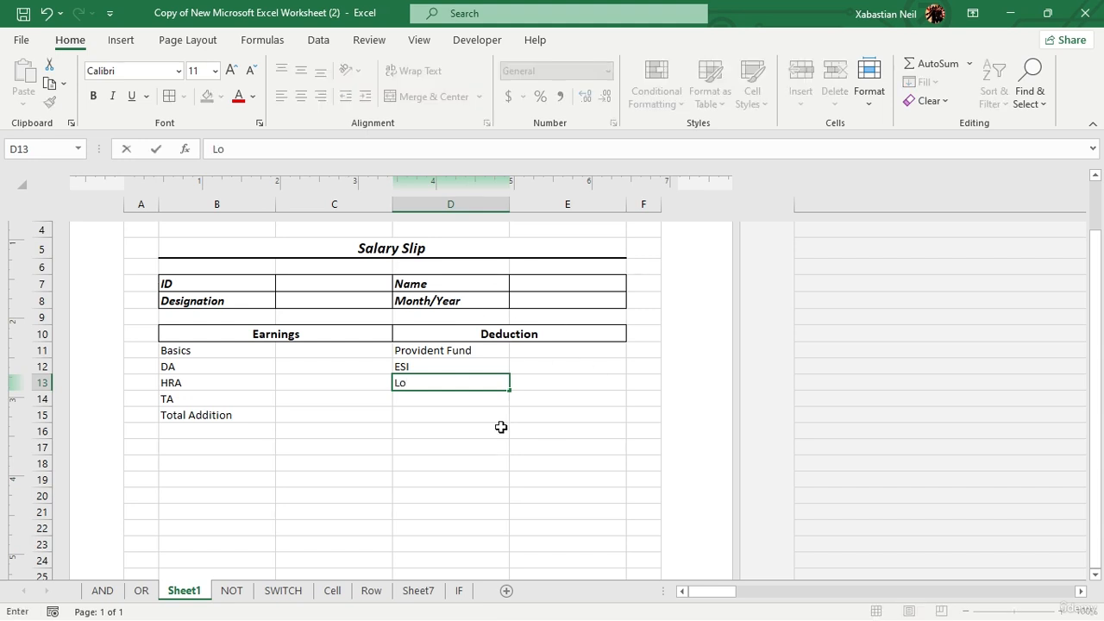
text(an)
key(Return)
text(Tax)
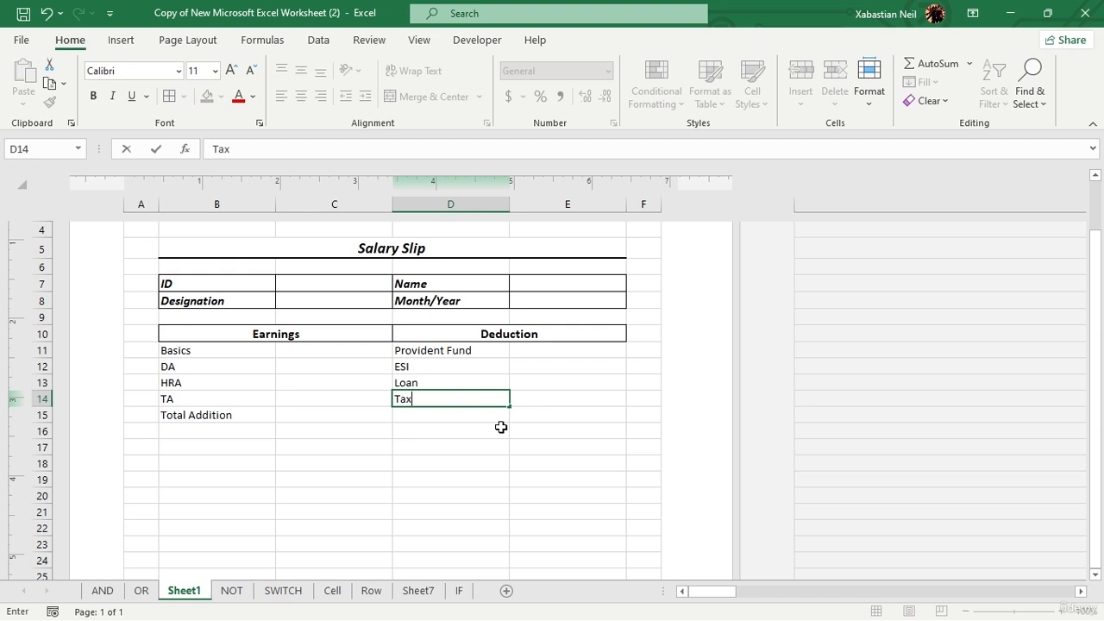
key(Return)
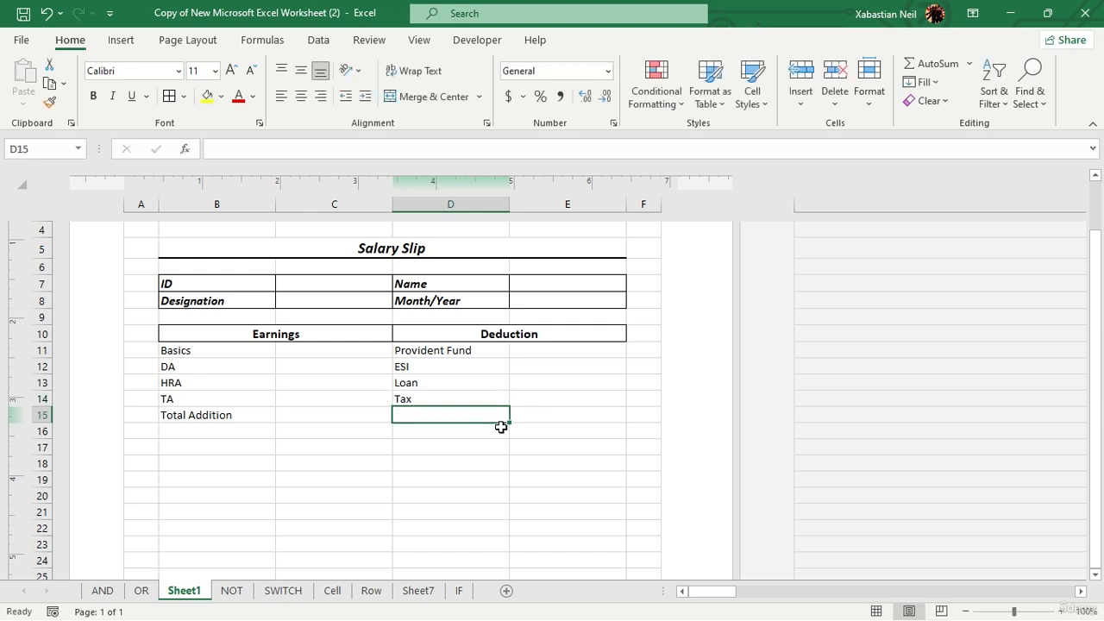
text(To)
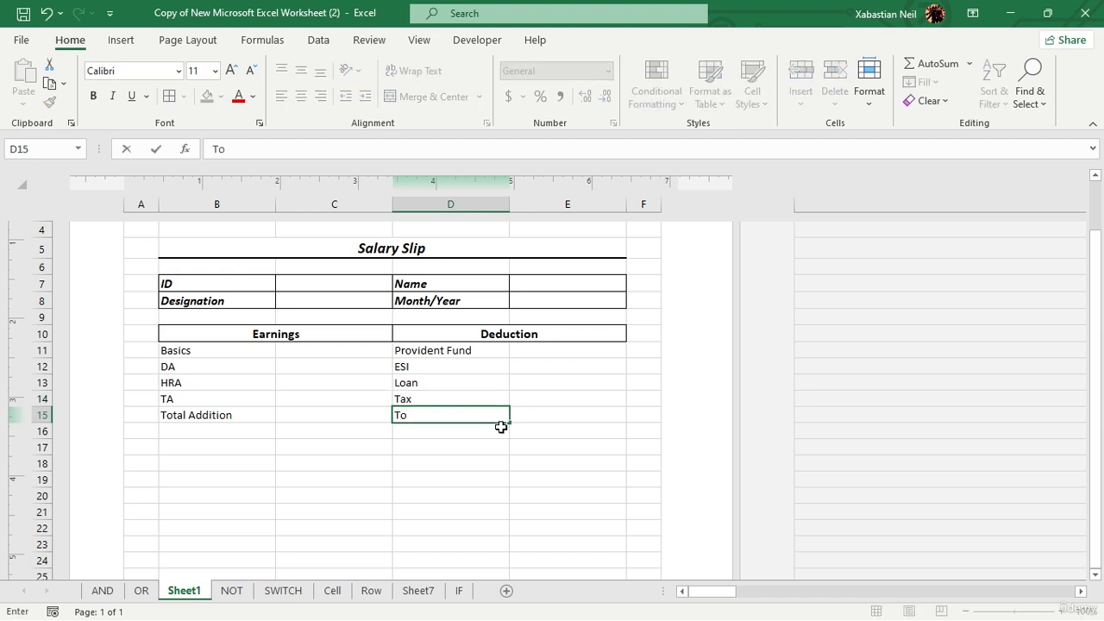
text(tal DEduction)
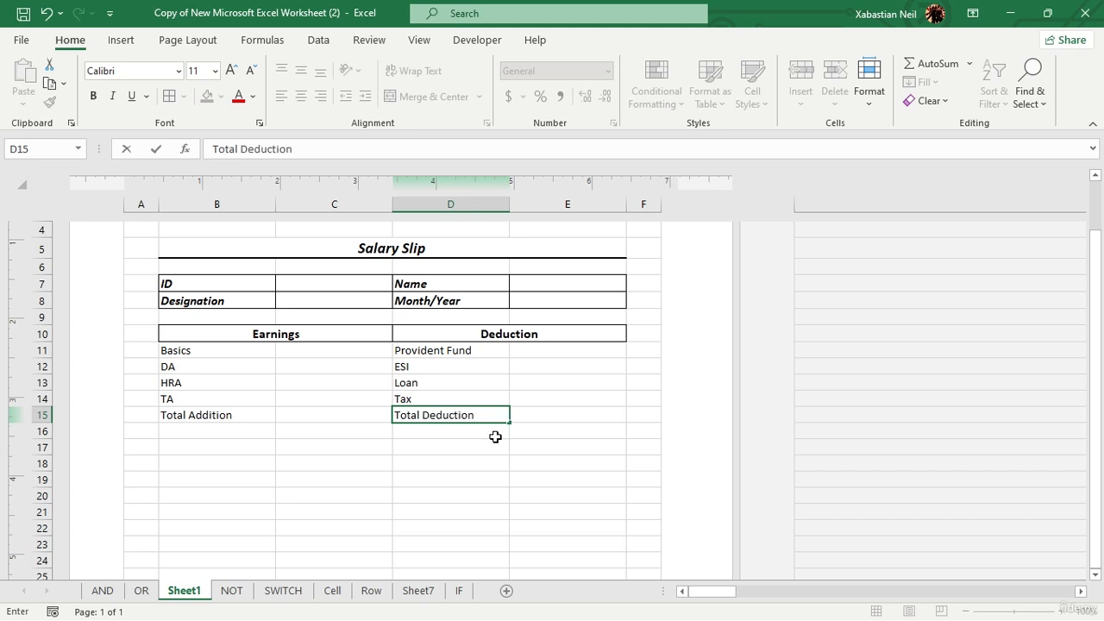
click(466, 512)
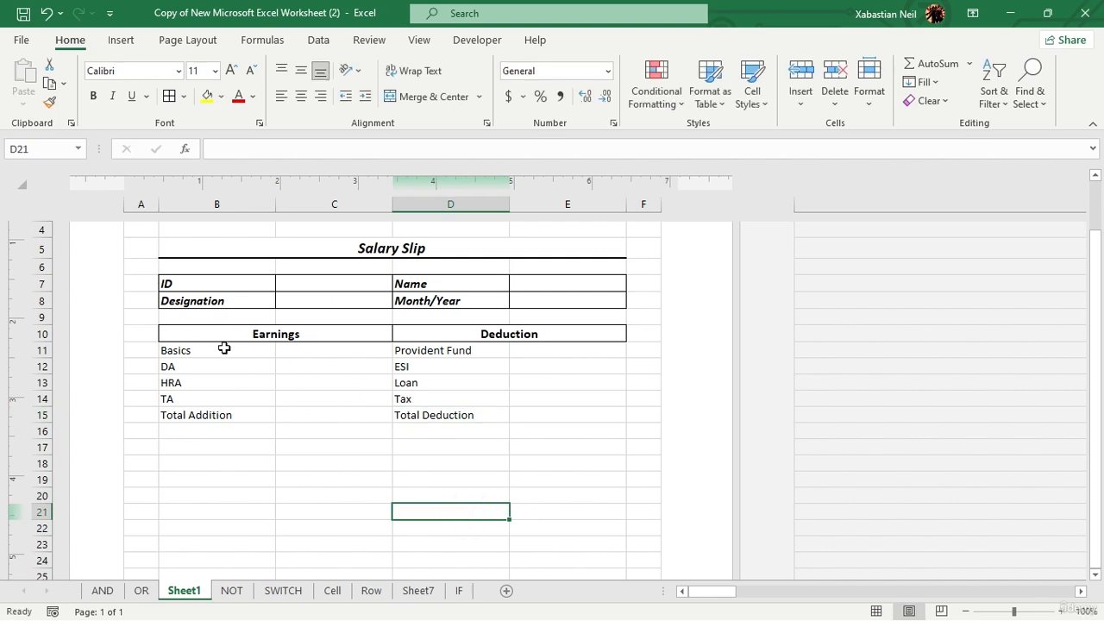
- Enter the labels Net Salary in B17 and Salary in words in B18
click(205, 449)
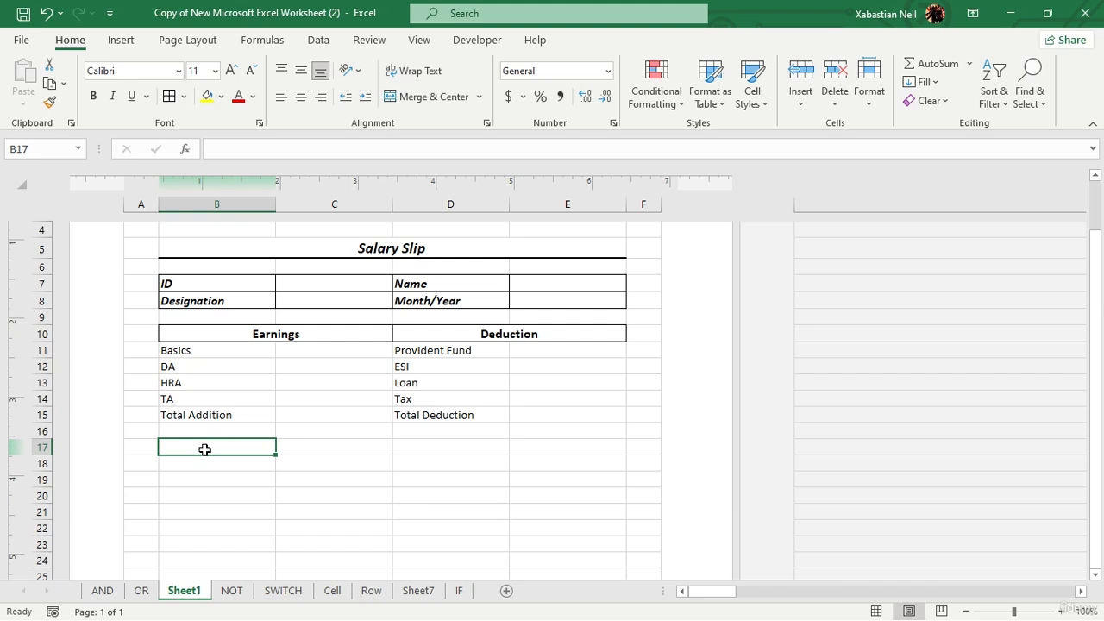
text(Net)
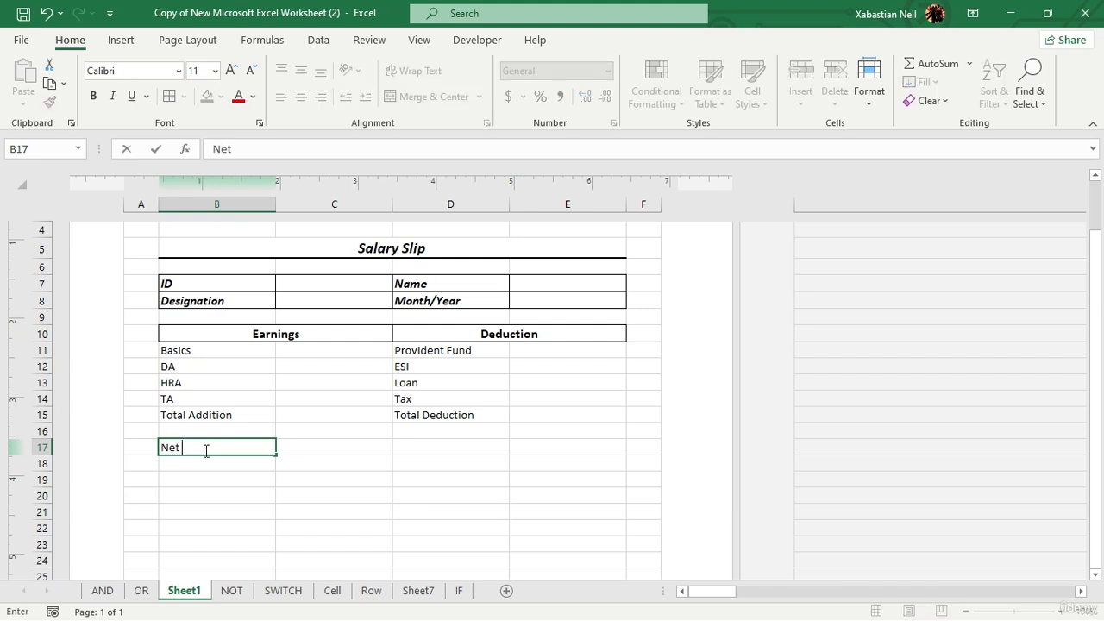
text( Salary)
key(Return)
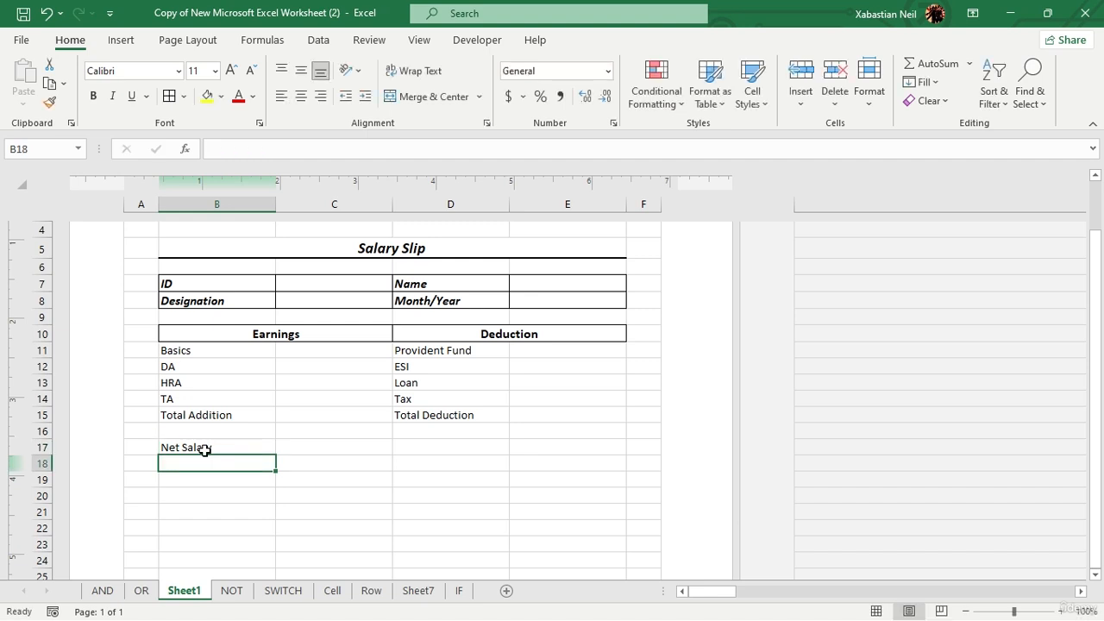
text(Sa)
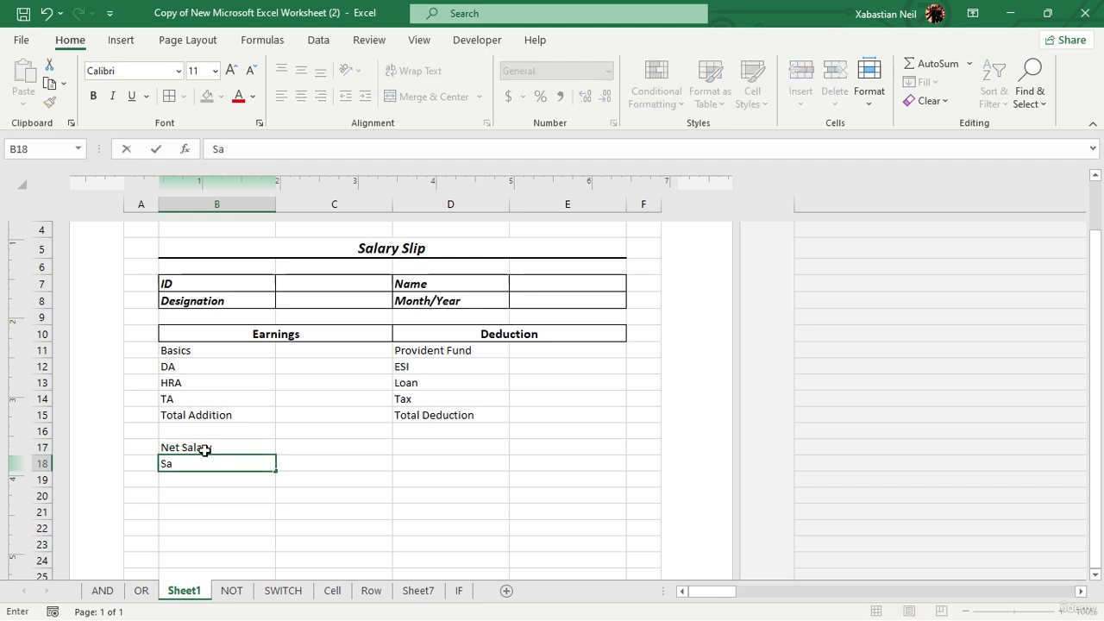
text(lary )
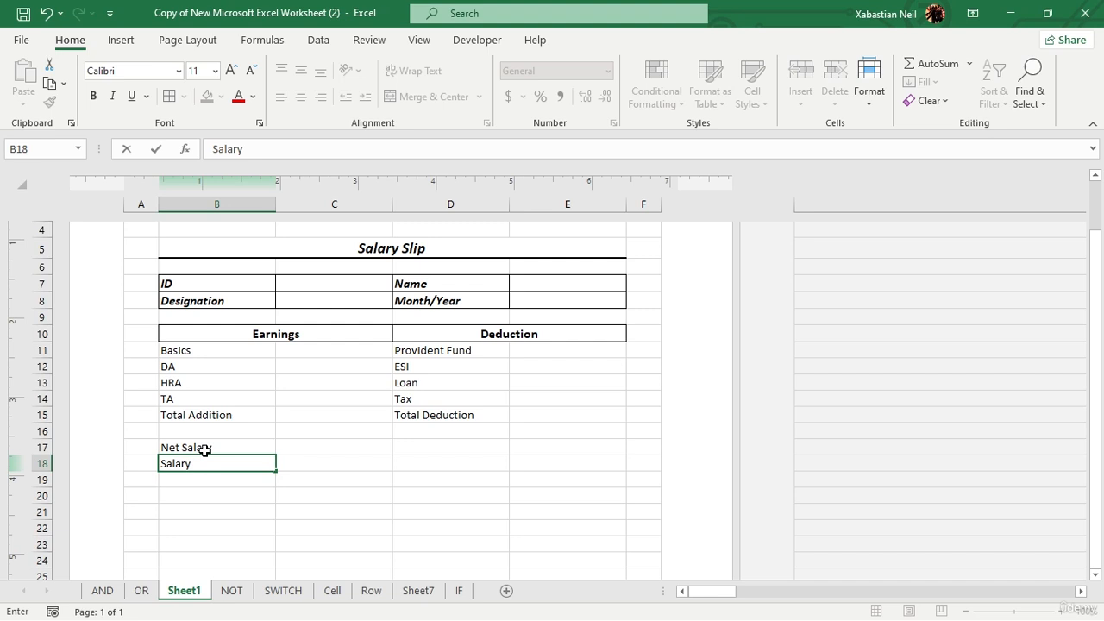
text(W)
key(BackSpace)
text(in words)
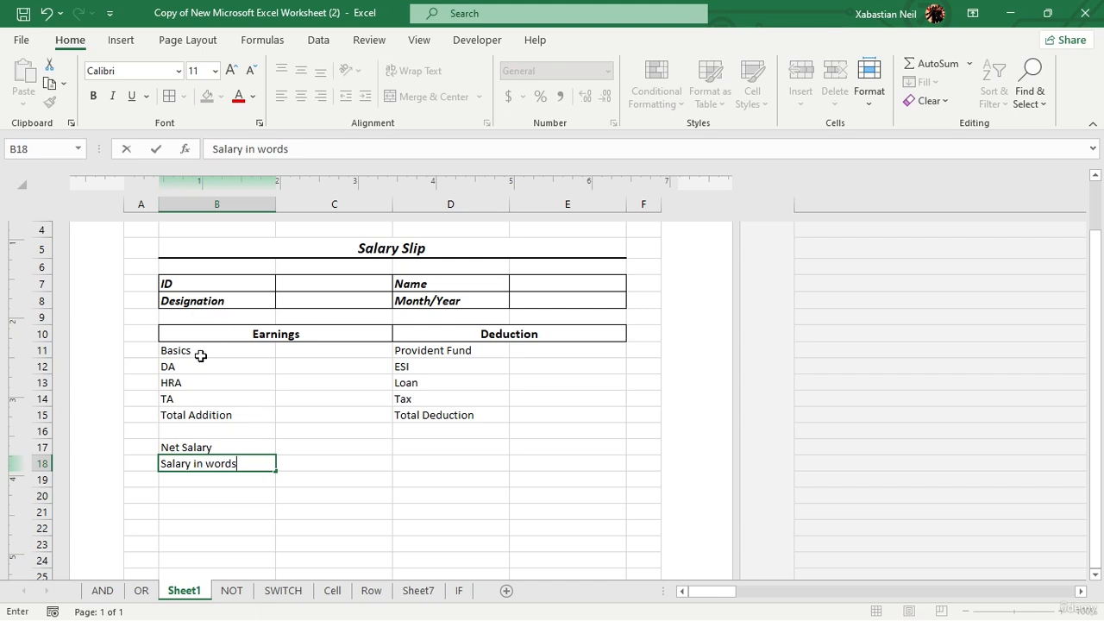
- Apply All Borders to the earnings, deduction and net salary rows, B11:E18
drag(200, 354, 473, 474)
click(169, 96)
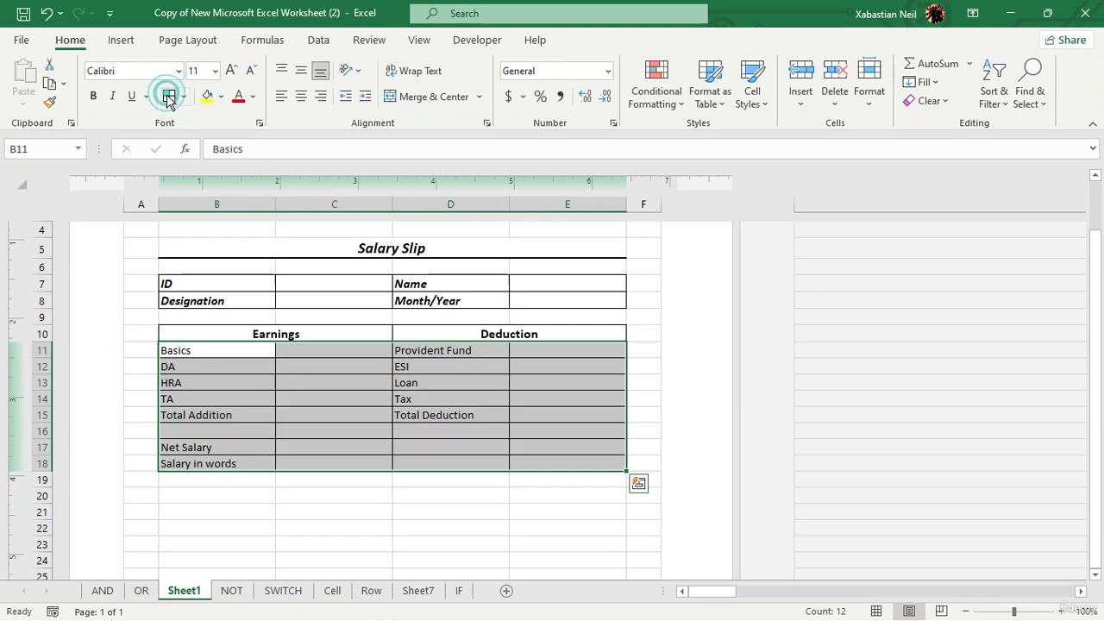
click(387, 537)
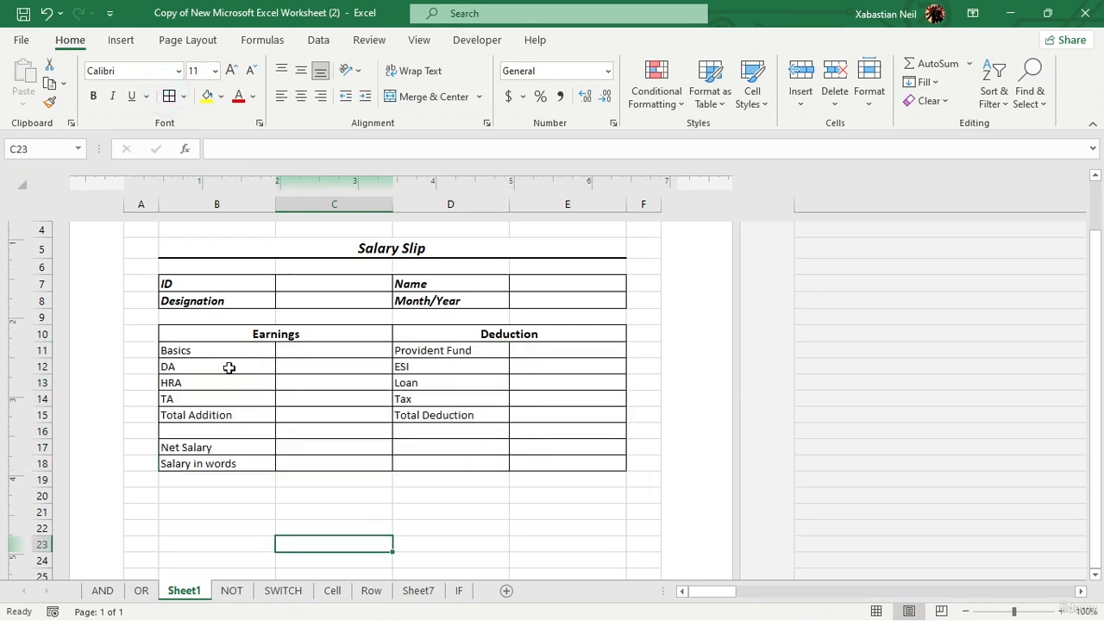
- Center the contents of B11:E18 horizontally
drag(216, 351, 540, 456)
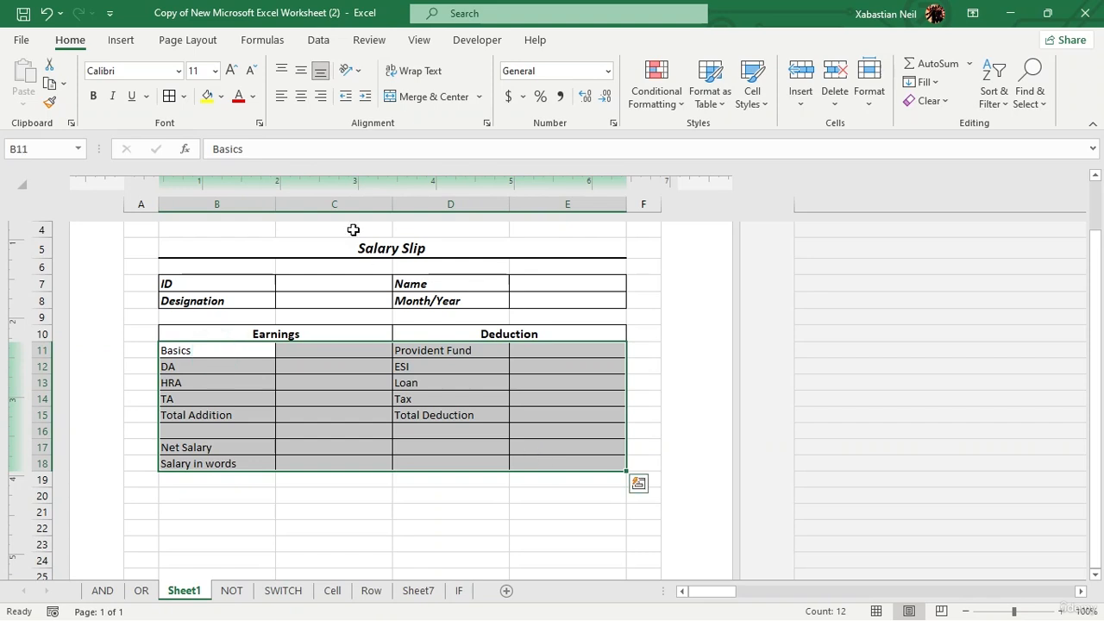
click(301, 96)
click(544, 507)
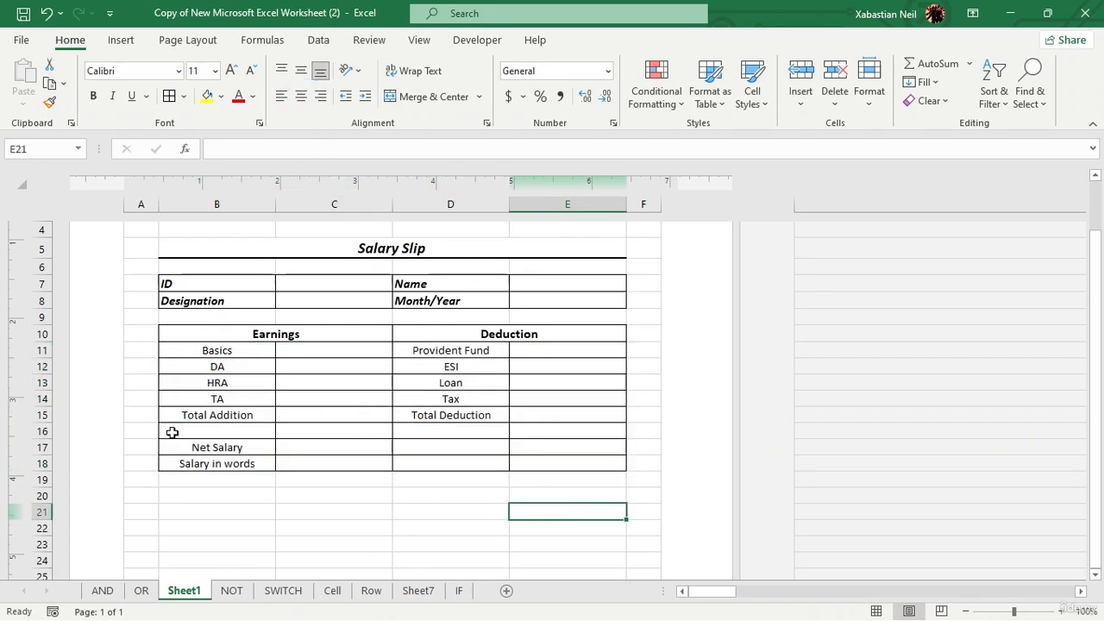
- Make the Net Salary and Salary in words labels bold and italic
drag(199, 451, 228, 474)
click(93, 96)
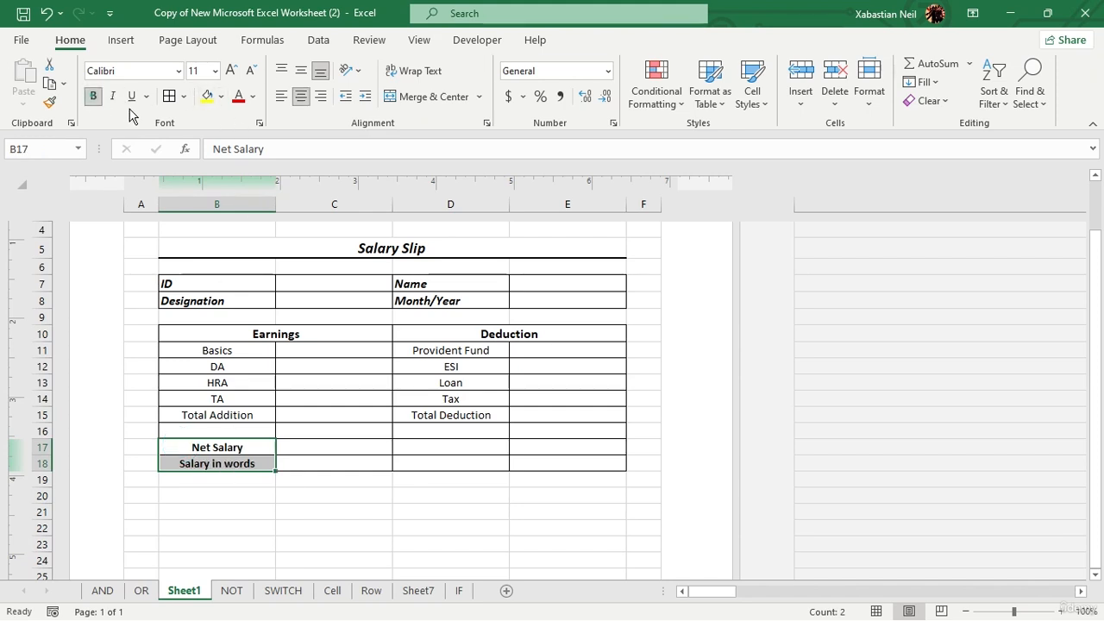
click(113, 97)
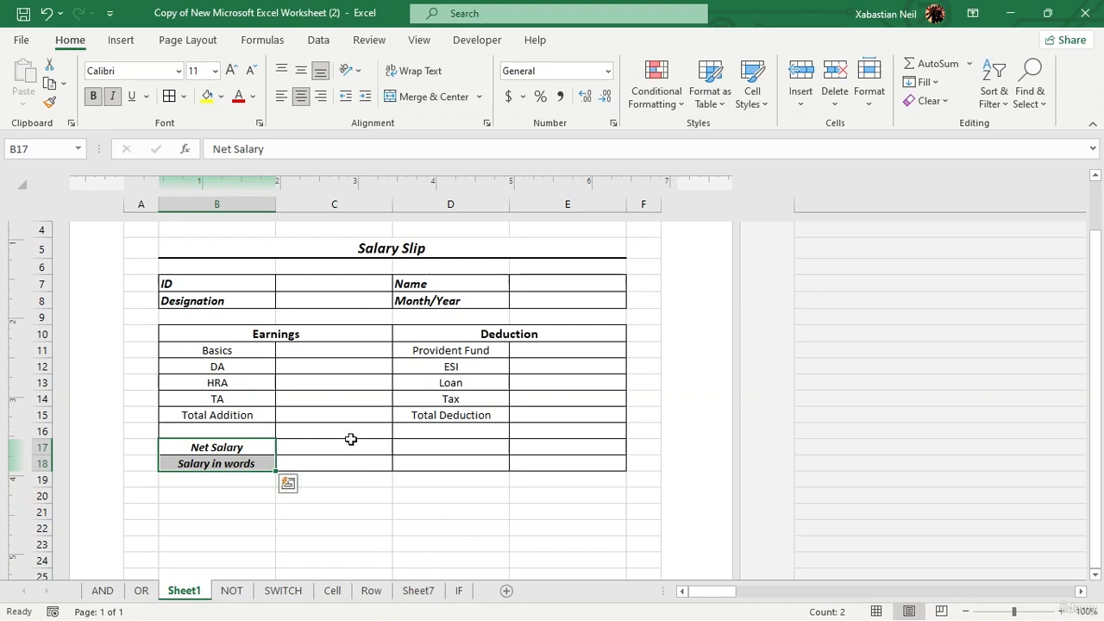
- Merge and center C17:E17 beside Net Salary and C18:E18 beside Salary in words
drag(353, 445, 532, 443)
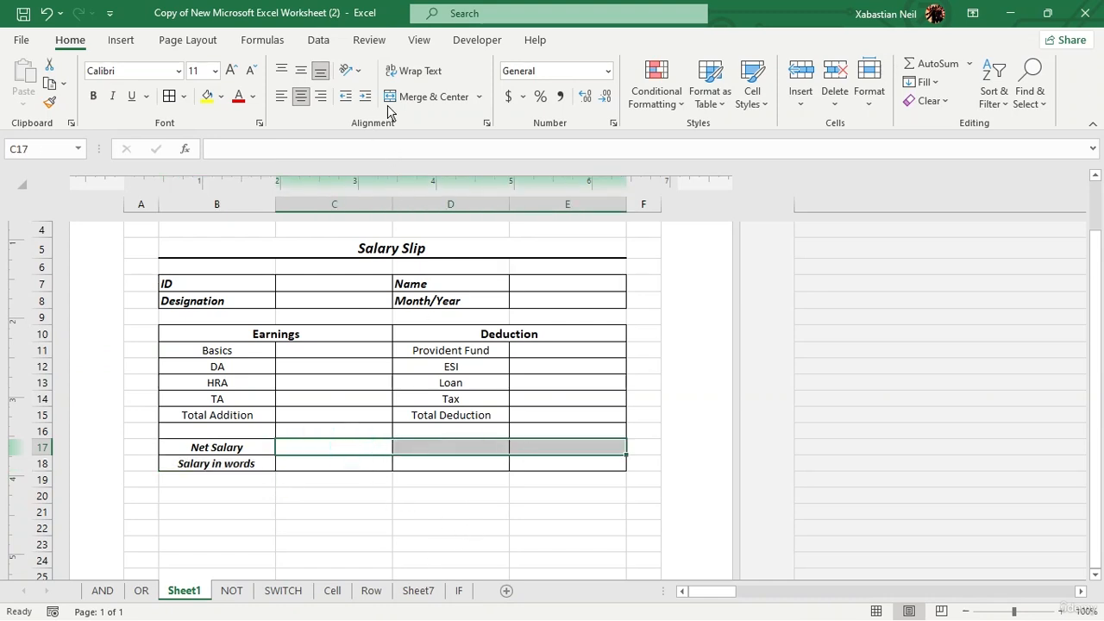
click(422, 97)
drag(340, 463, 552, 463)
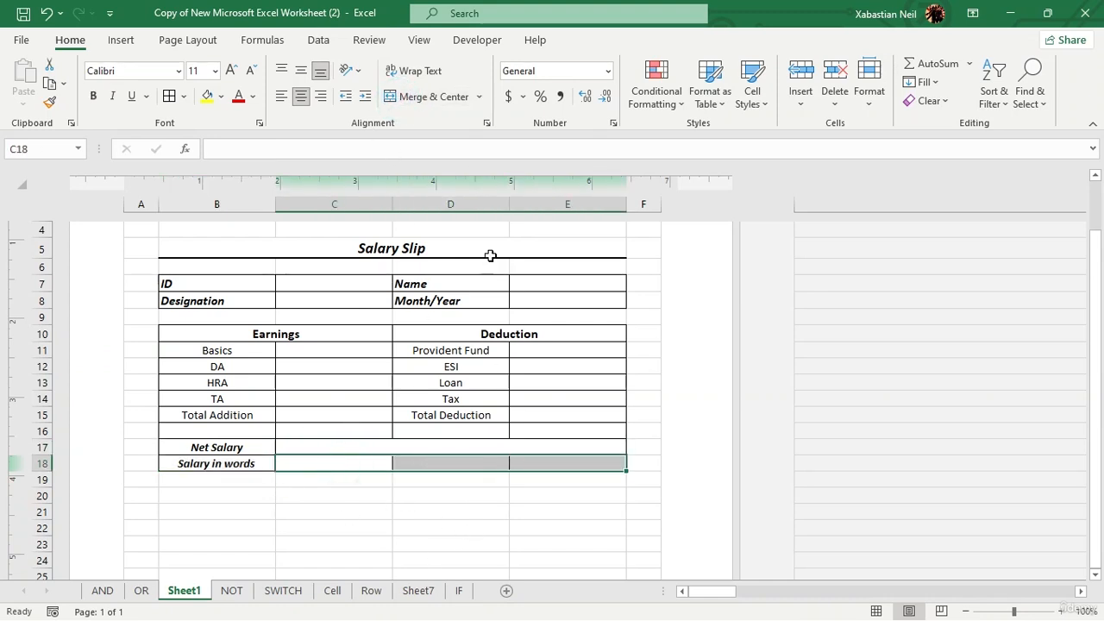
click(432, 97)
click(556, 513)
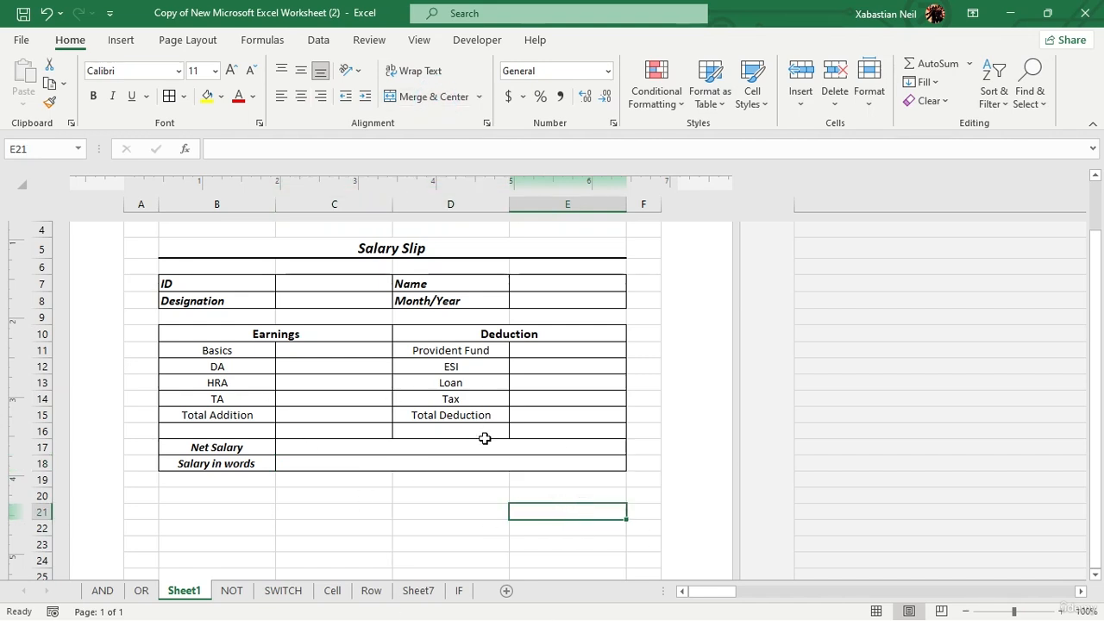
- Enter the label "Salary Paid by:" in B20, below the salary table
click(226, 505)
text(sa)
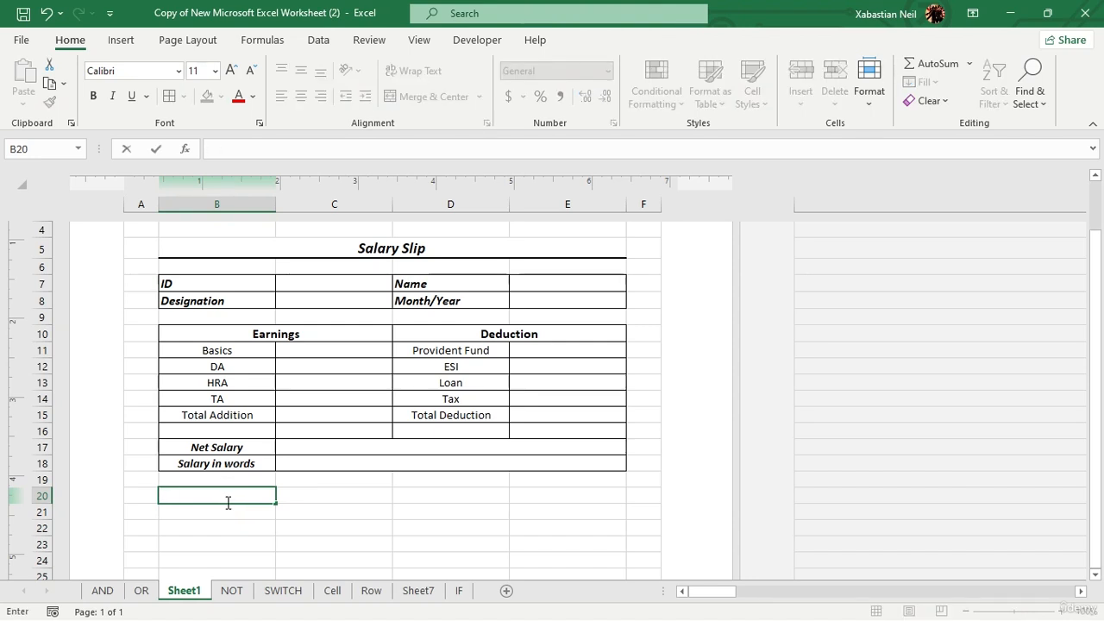
text(Salary )
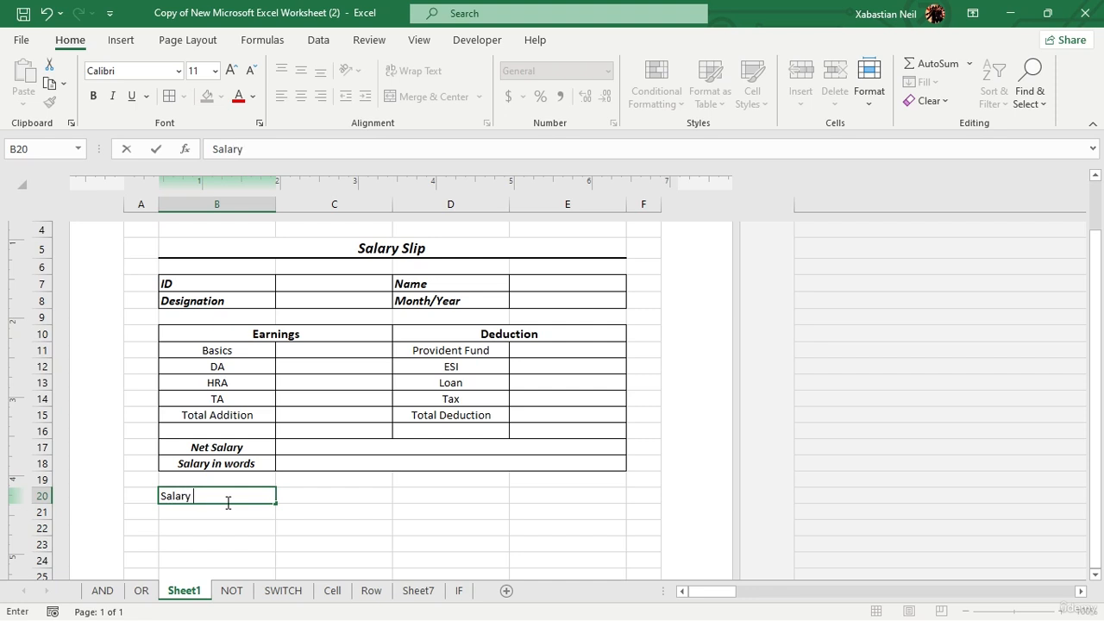
text(Paid by:)
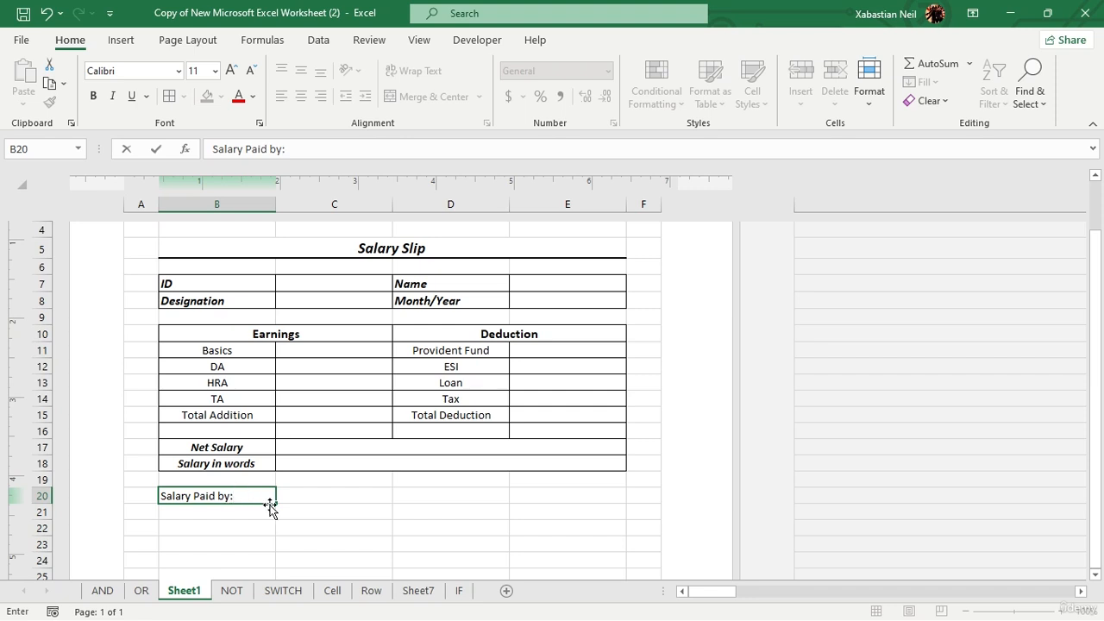
- Enter the payment options Cash in C20 and Cheque in D20
click(364, 498)
double_click(364, 499)
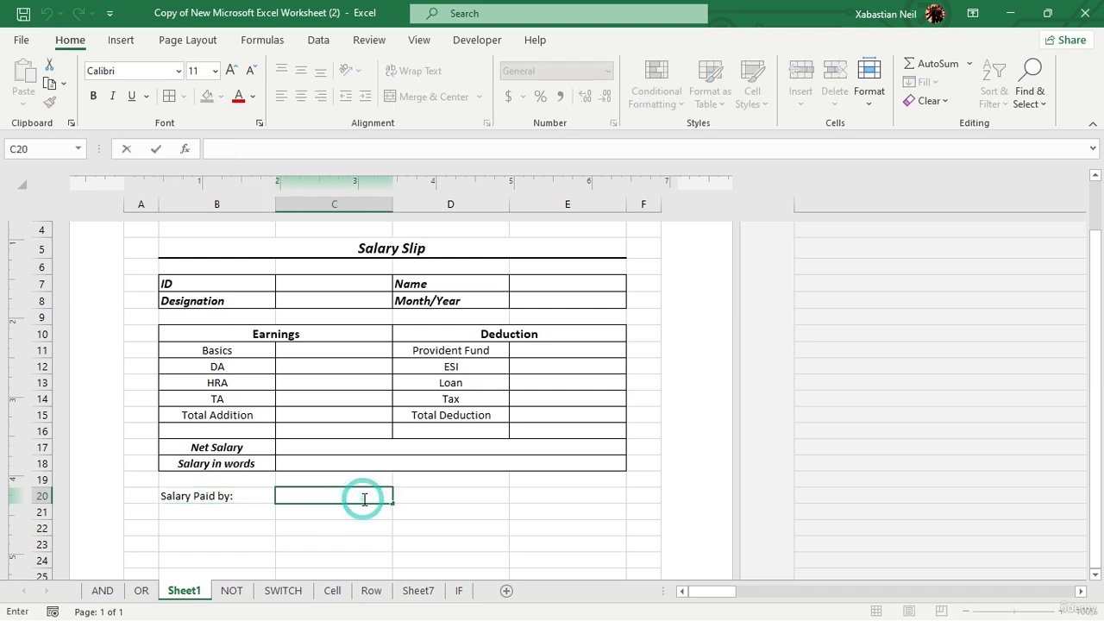
text(Cash)
key(Tab)
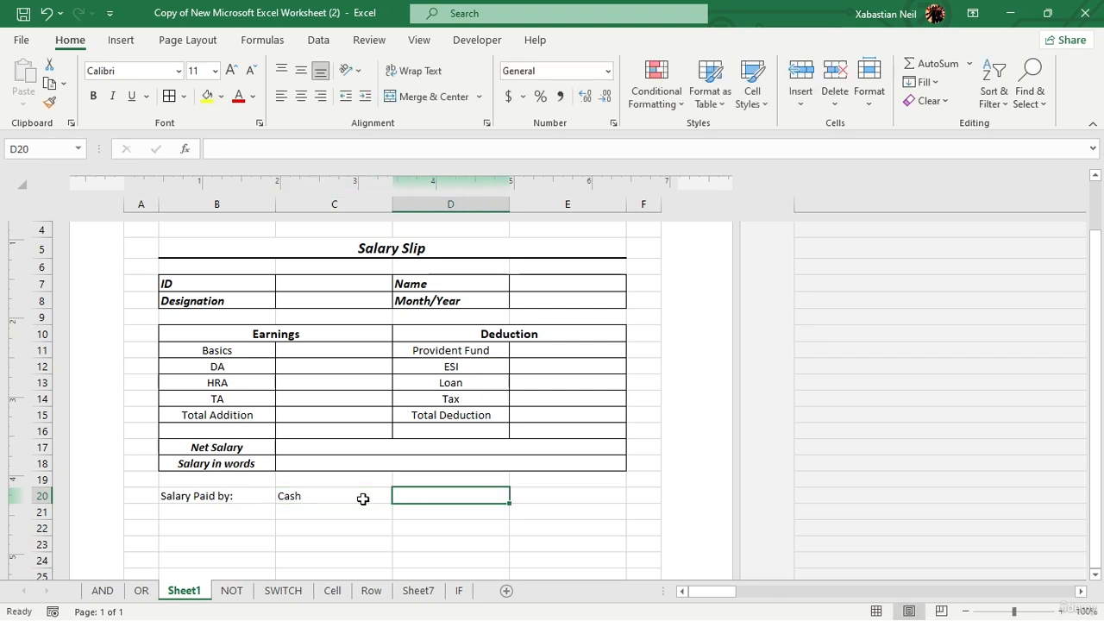
text(Che)
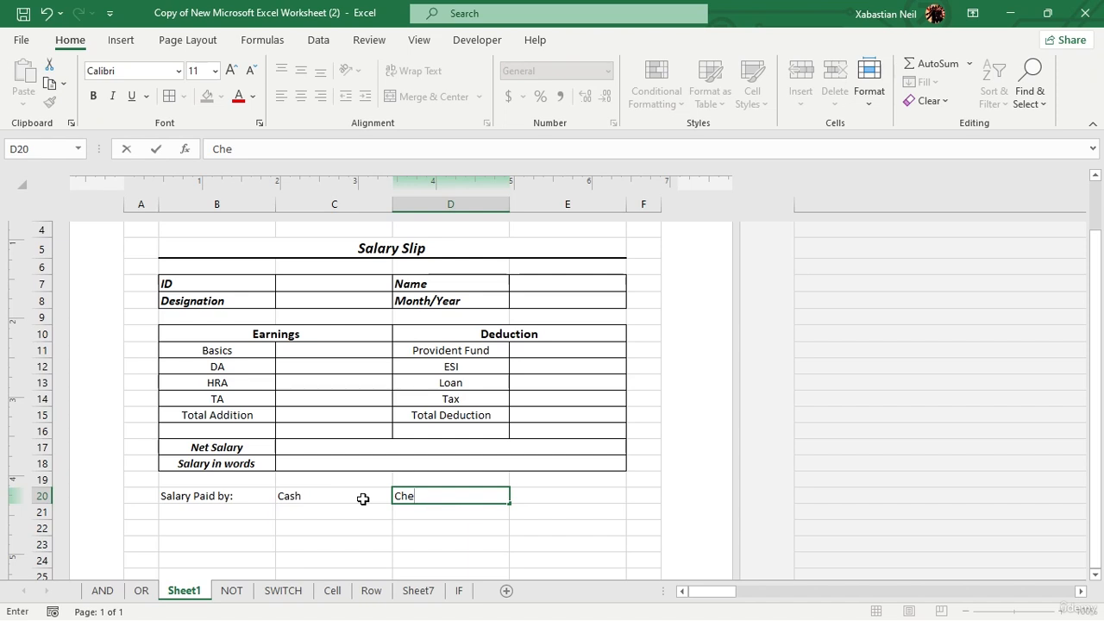
text(que)
- Center Cash and Cheque in C20:D20 and format the "Salary Paid by:" label as 12-point bold italic
drag(330, 498, 471, 493)
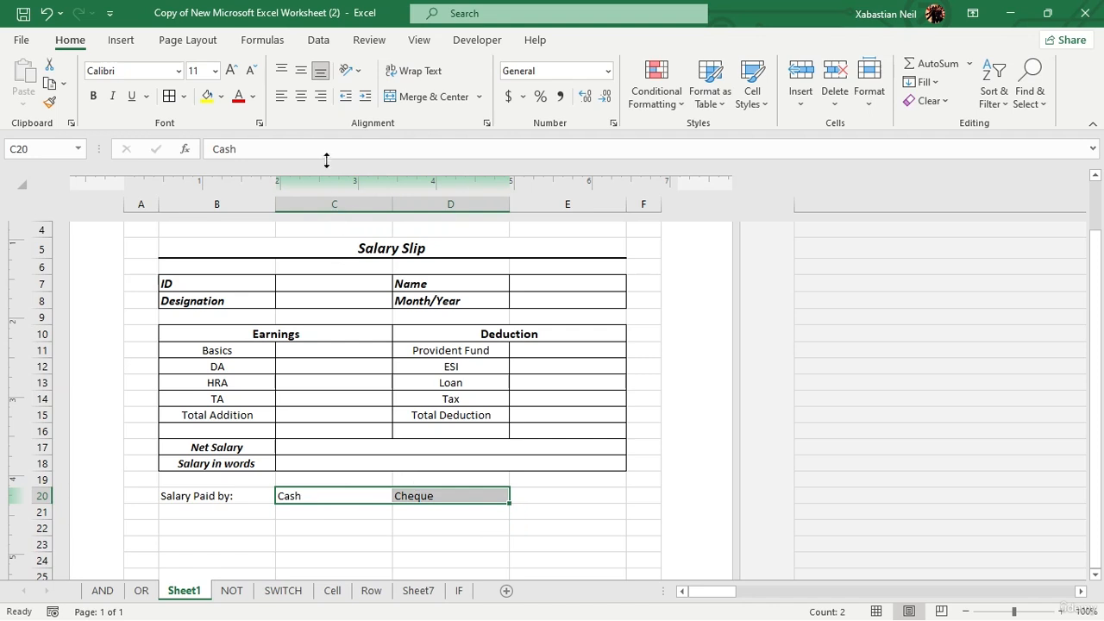
click(300, 97)
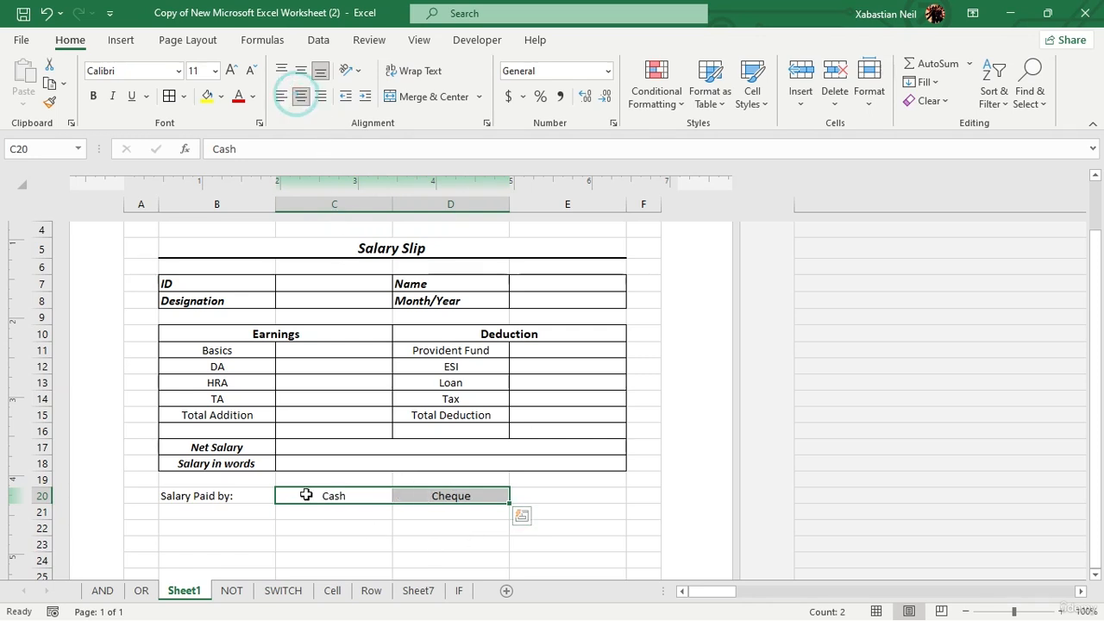
click(253, 495)
click(230, 70)
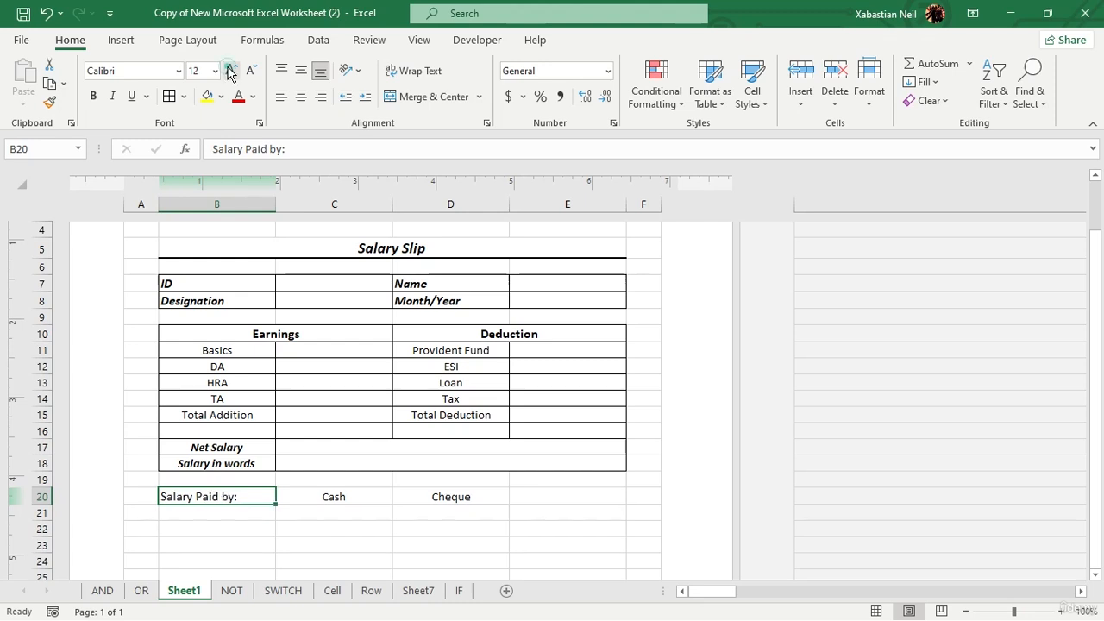
click(93, 96)
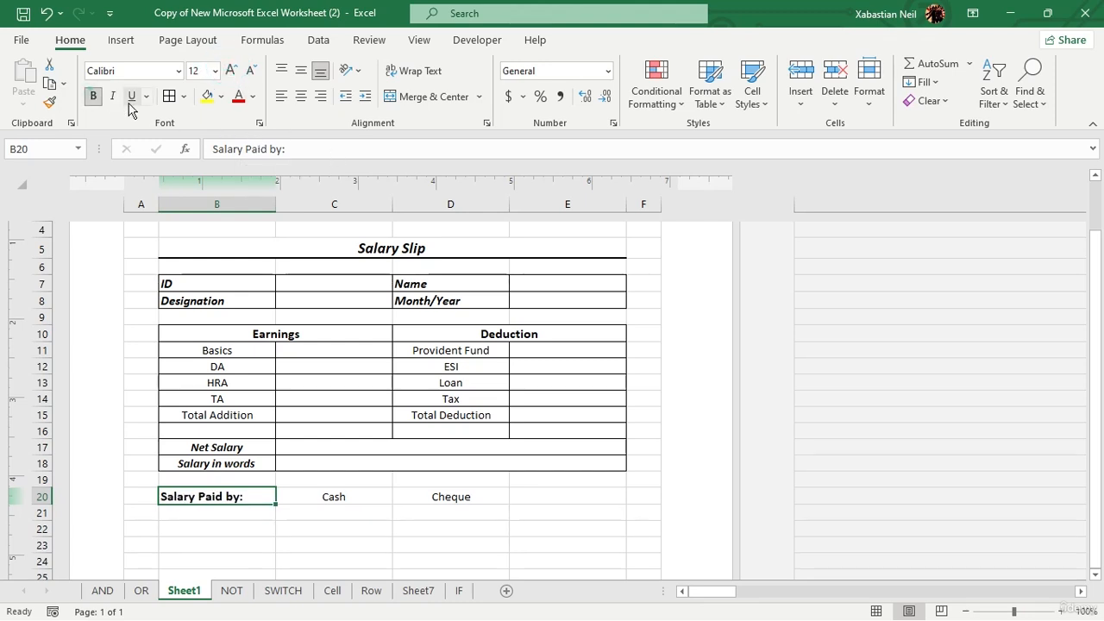
click(113, 96)
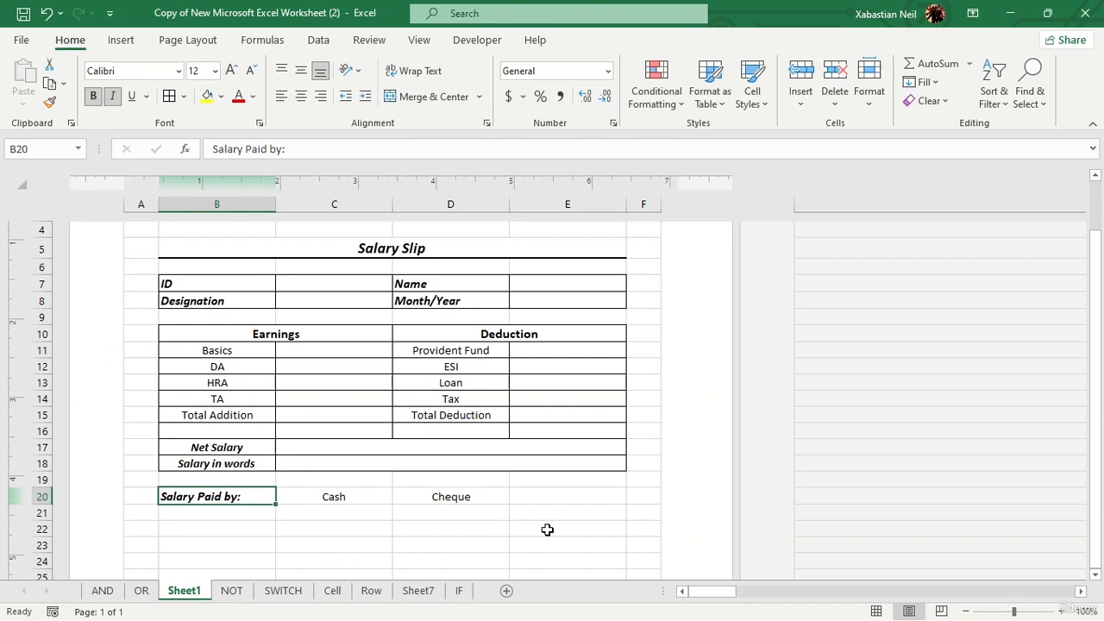
- Try out a check box form control beside Cash in C20, tick it, and undo its insertion
click(472, 44)
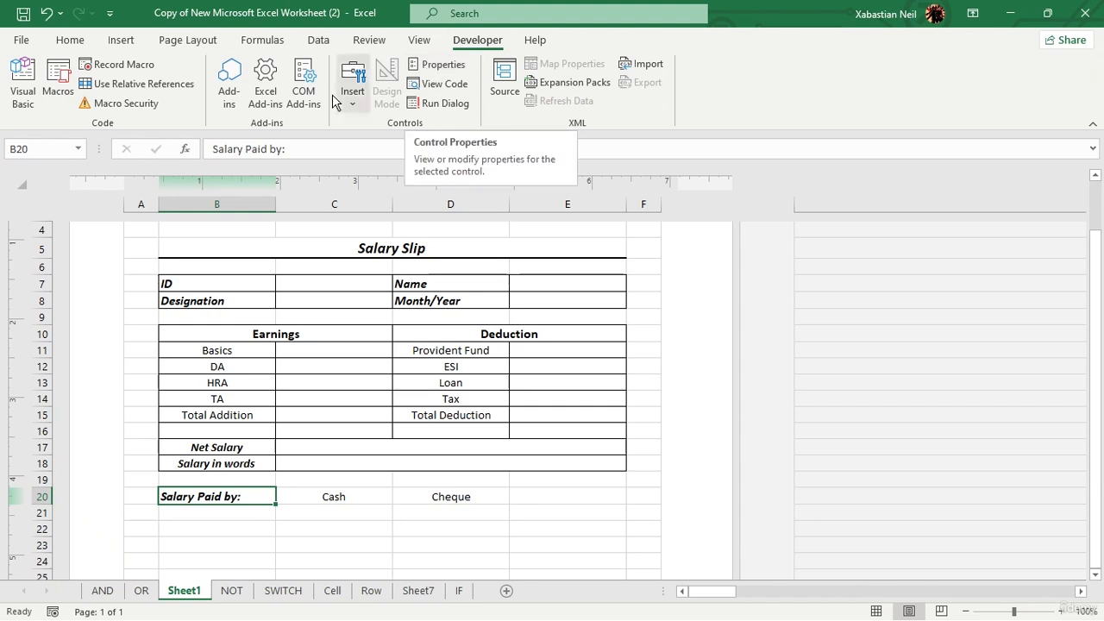
click(359, 91)
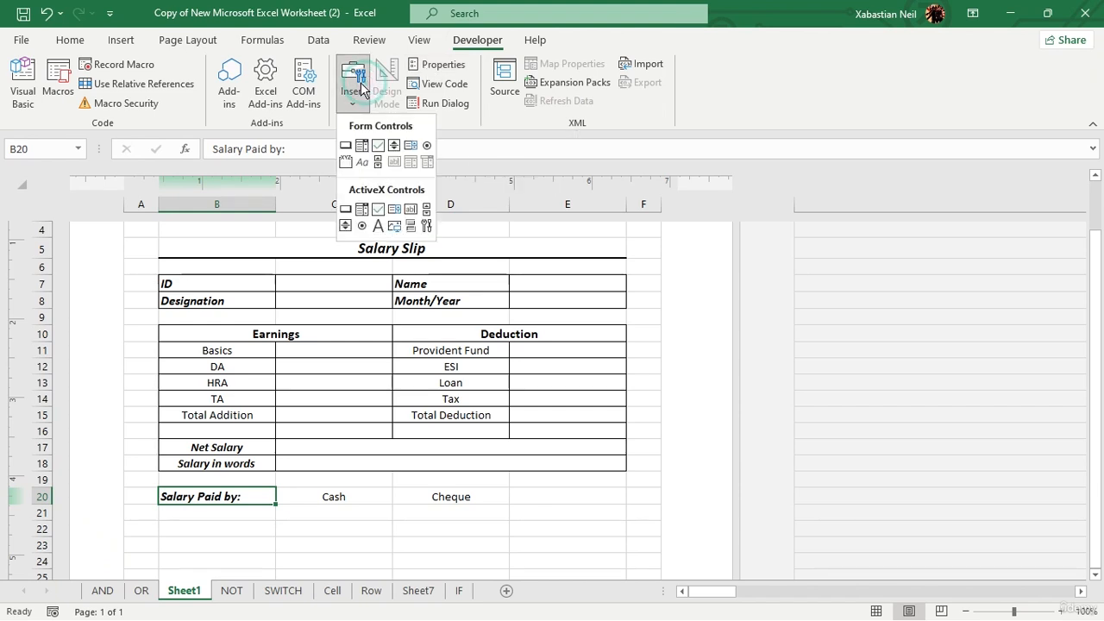
click(376, 146)
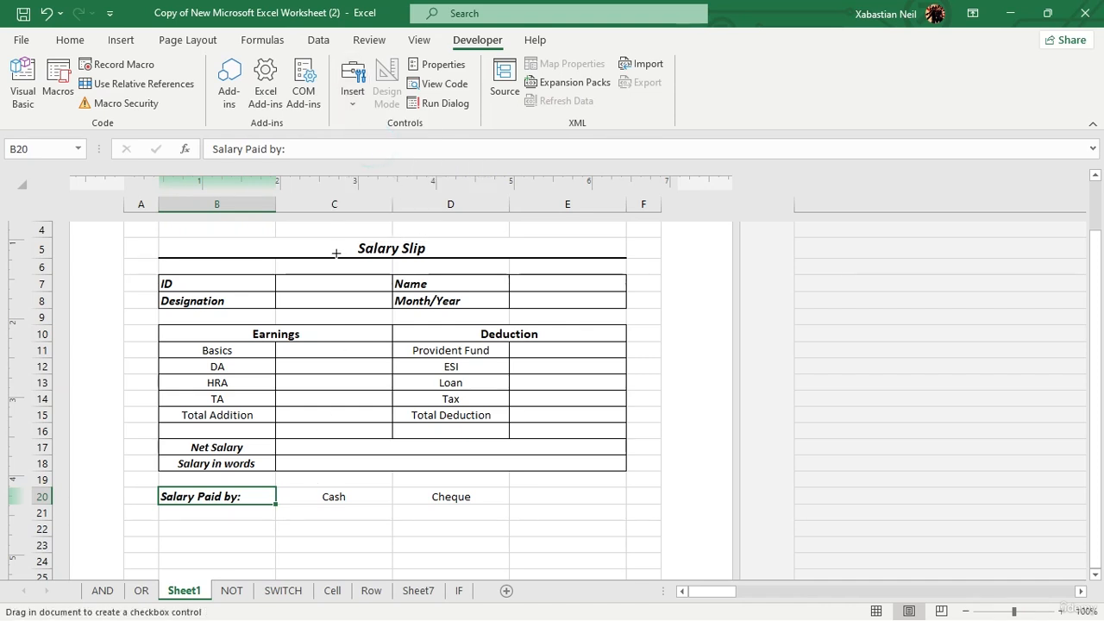
drag(296, 491, 315, 513)
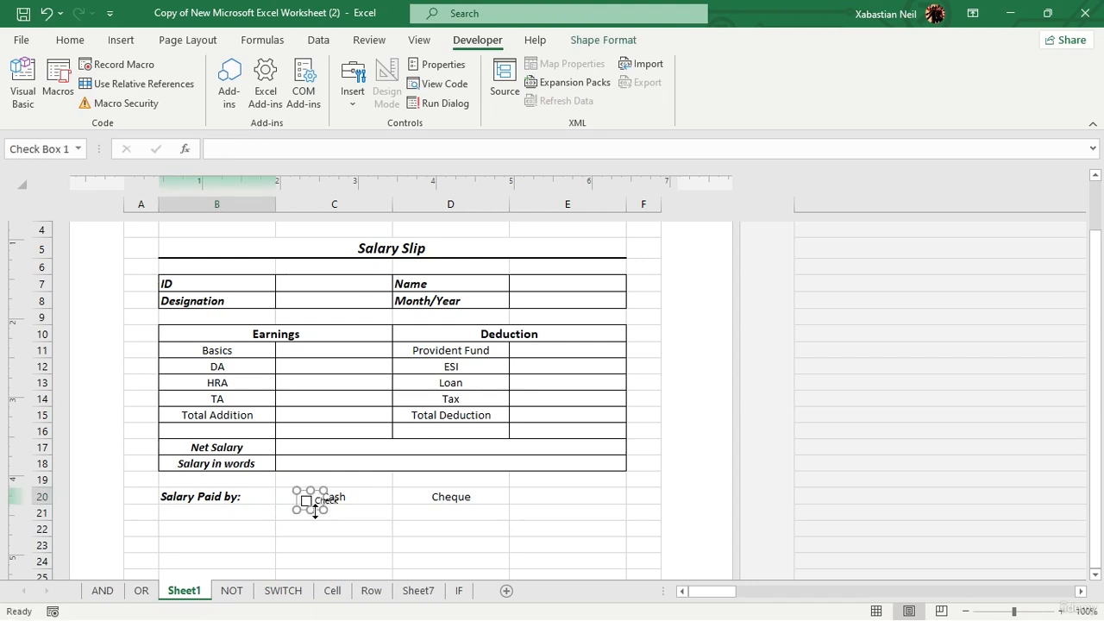
click(309, 511)
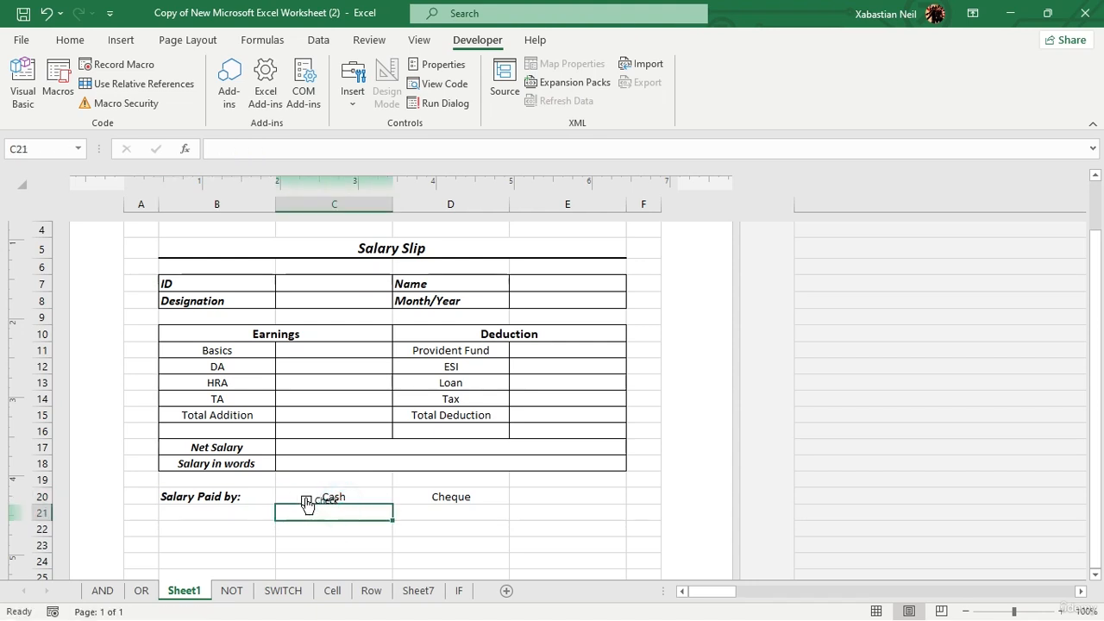
click(341, 511)
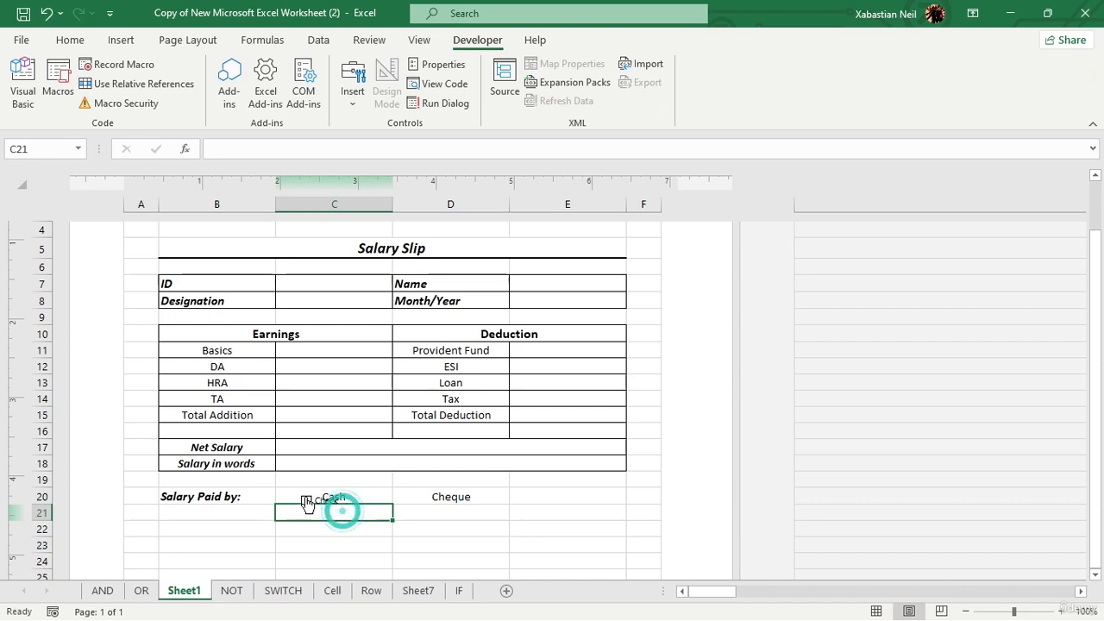
click(307, 500)
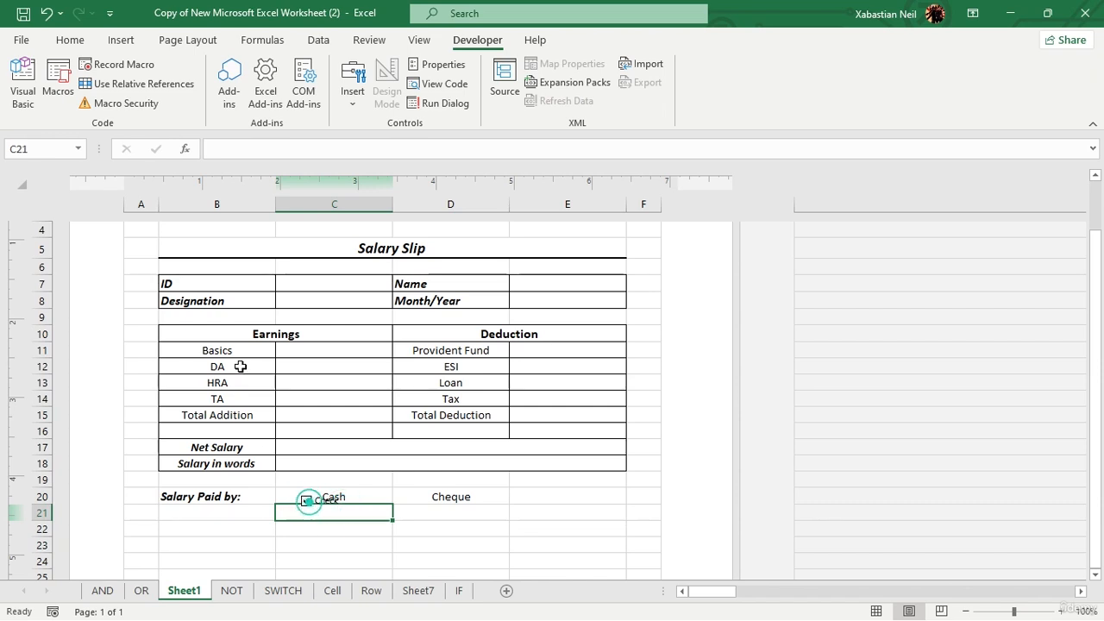
click(46, 13)
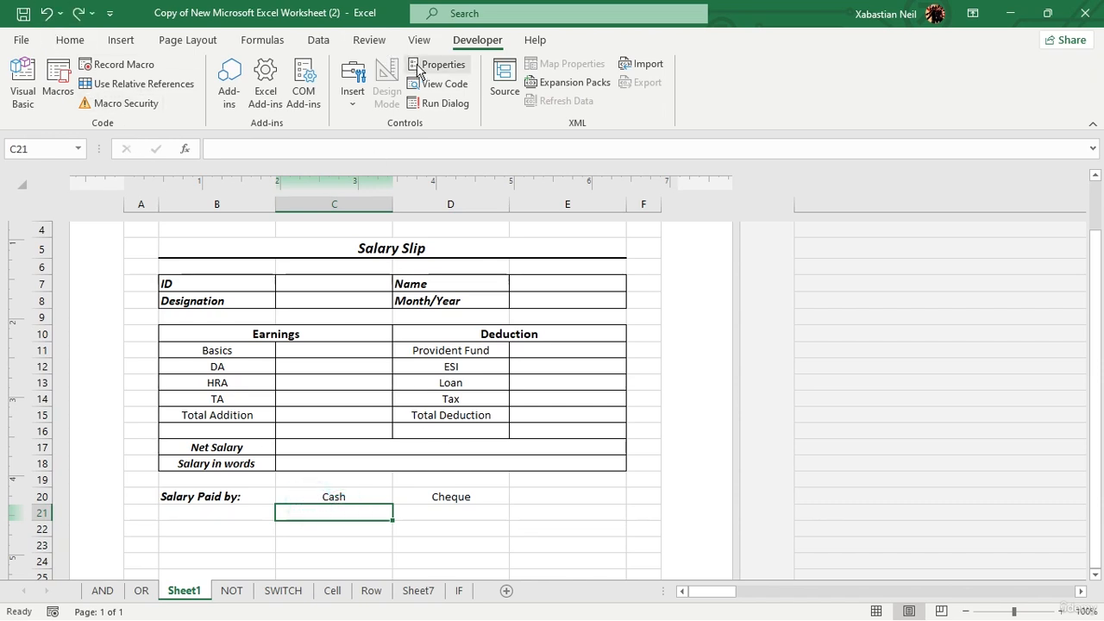
- Insert a check box form control beside Cash in C20 and duplicate it beside Cheque in D20
click(352, 90)
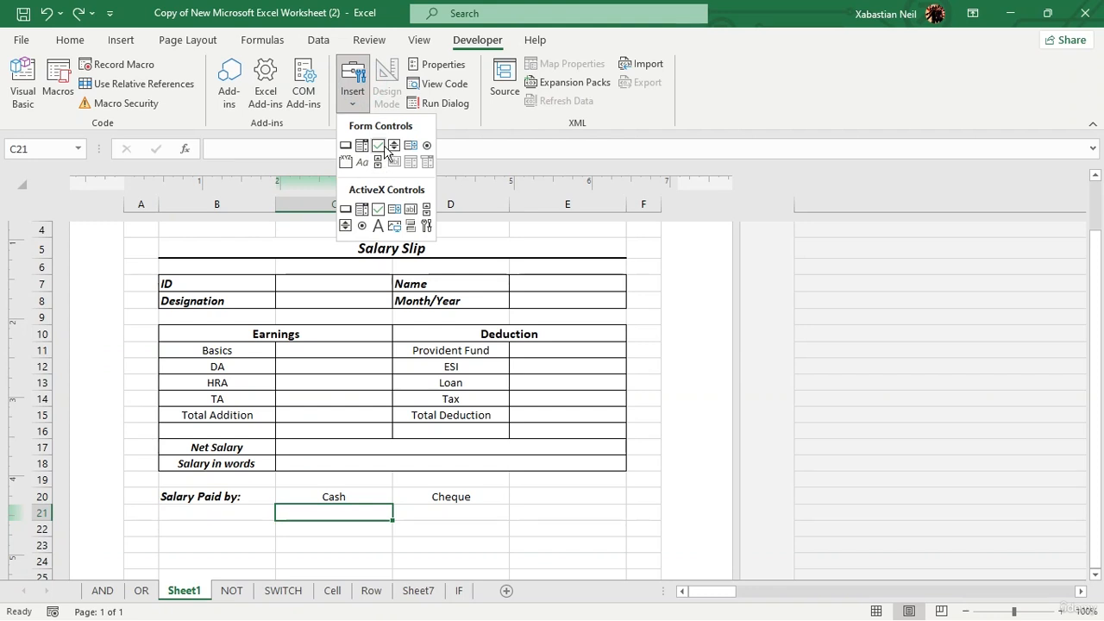
click(377, 145)
click(293, 491)
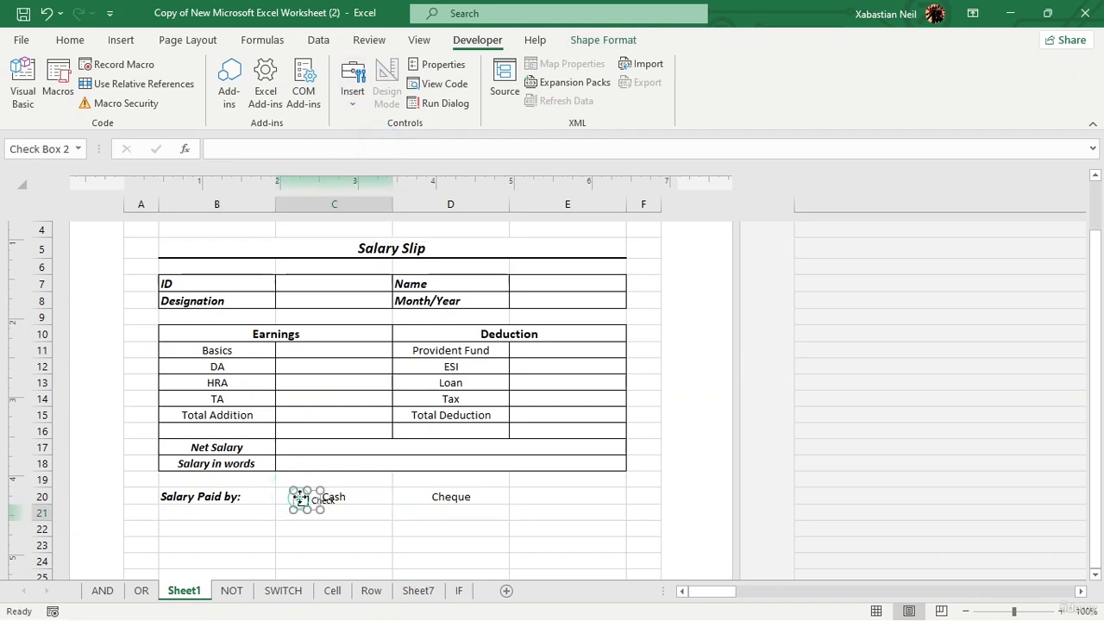
click(298, 496)
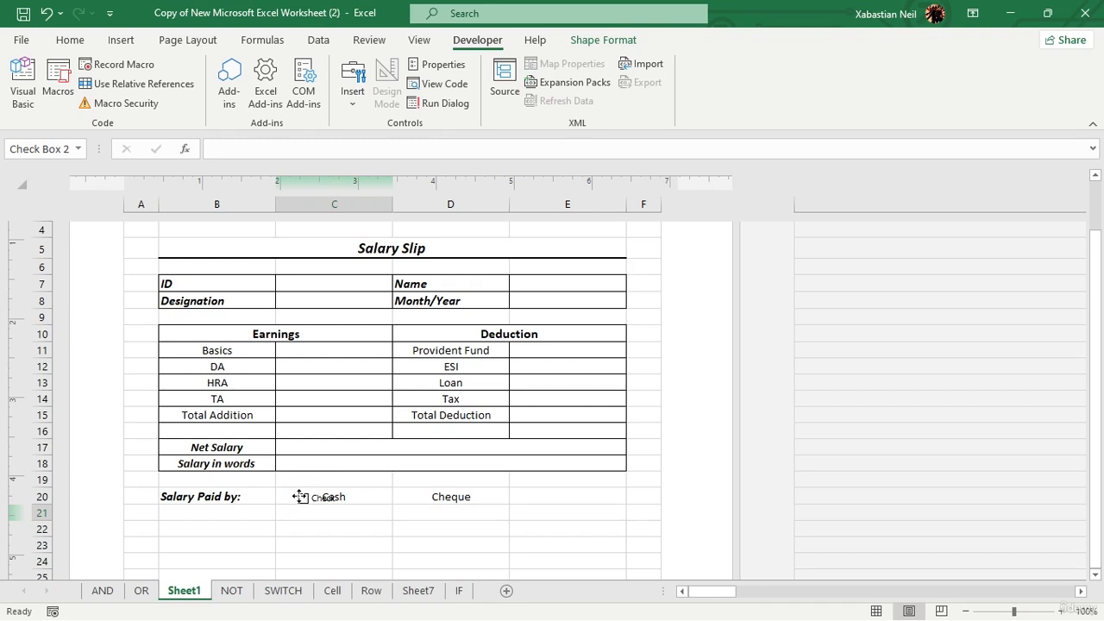
drag(298, 496, 300, 496)
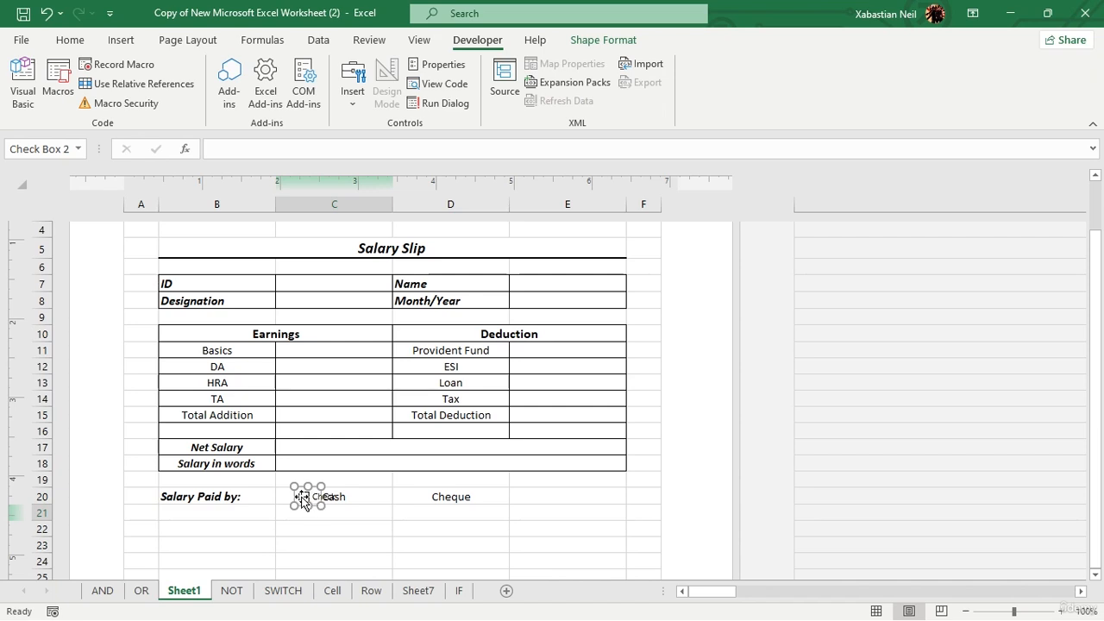
drag(302, 500, 419, 496)
click(649, 429)
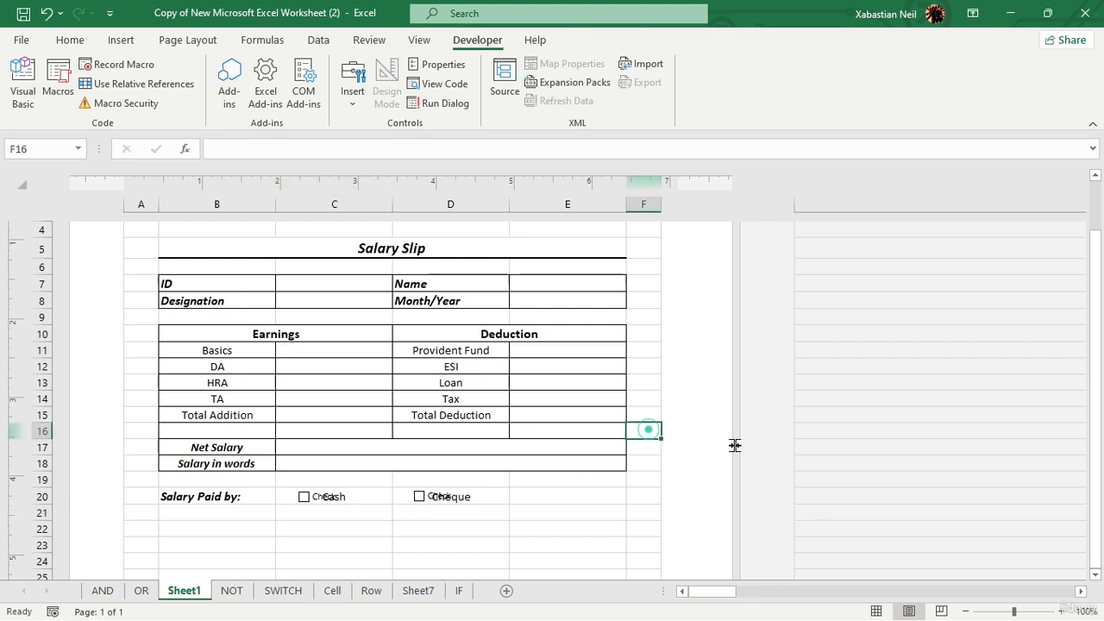
- Try to edit the caption of the check box beside Cheque, and undo the check box's deletion
click(517, 513)
click(442, 509)
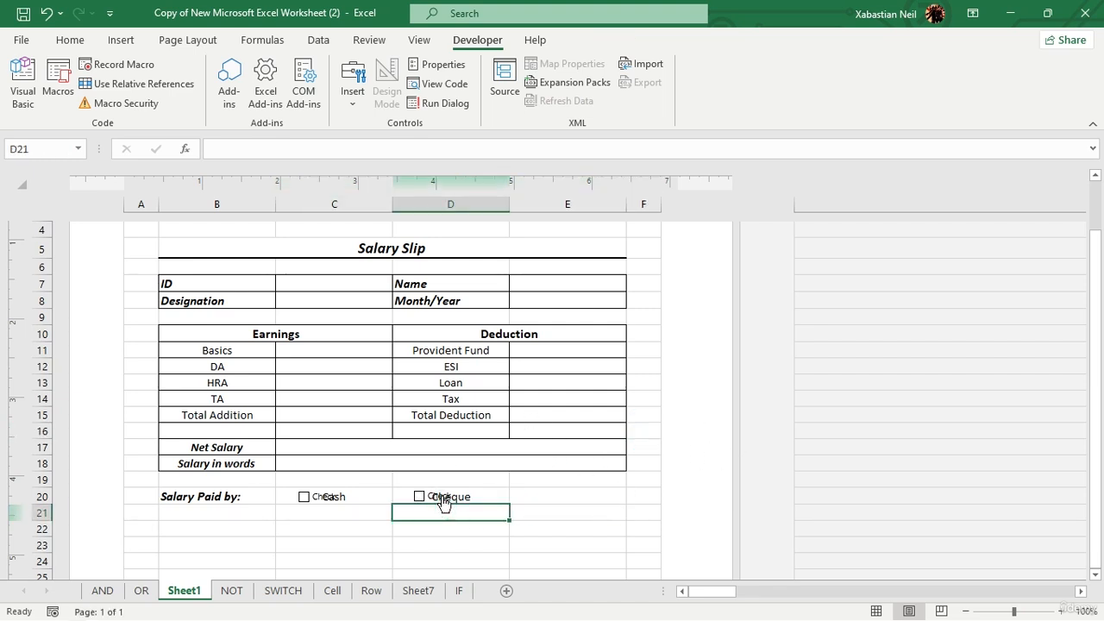
click(442, 499)
double_click(434, 500)
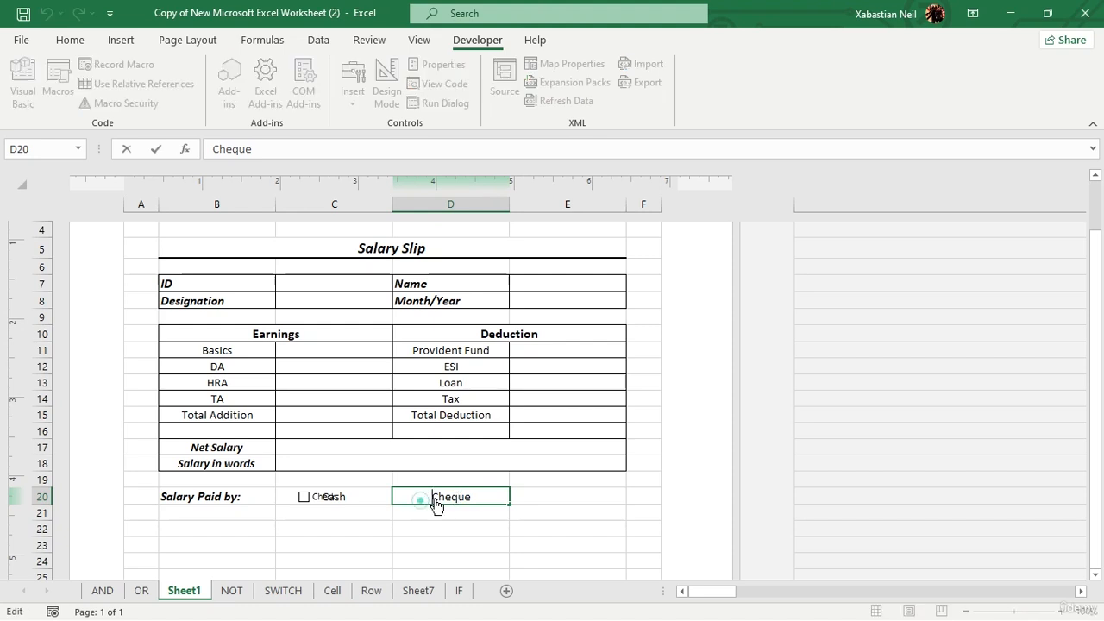
click(455, 534)
right_click(429, 500)
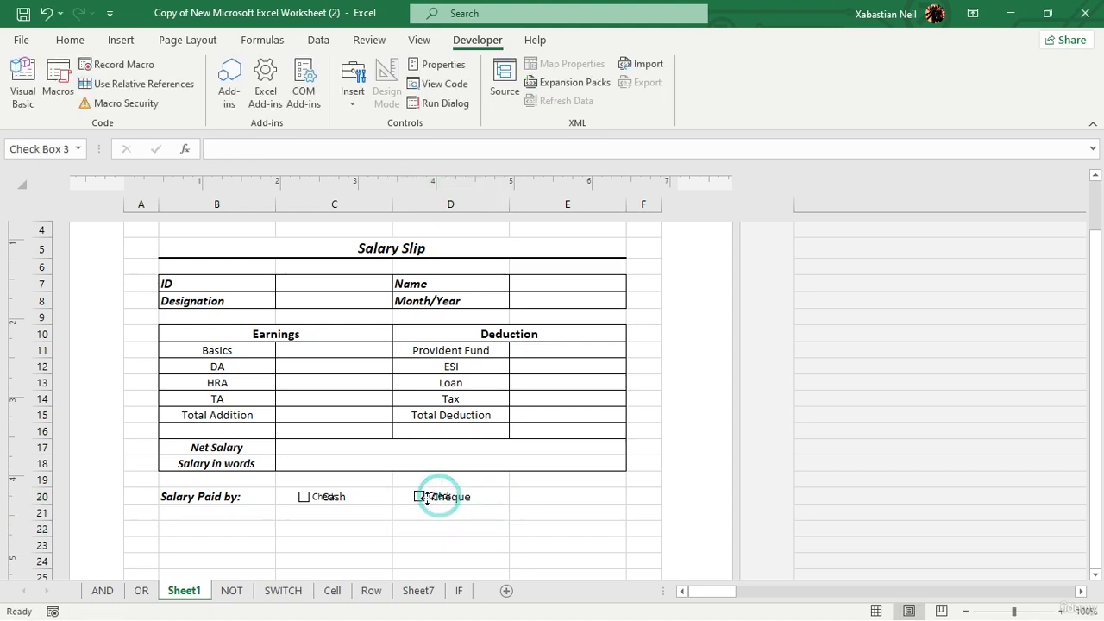
click(522, 389)
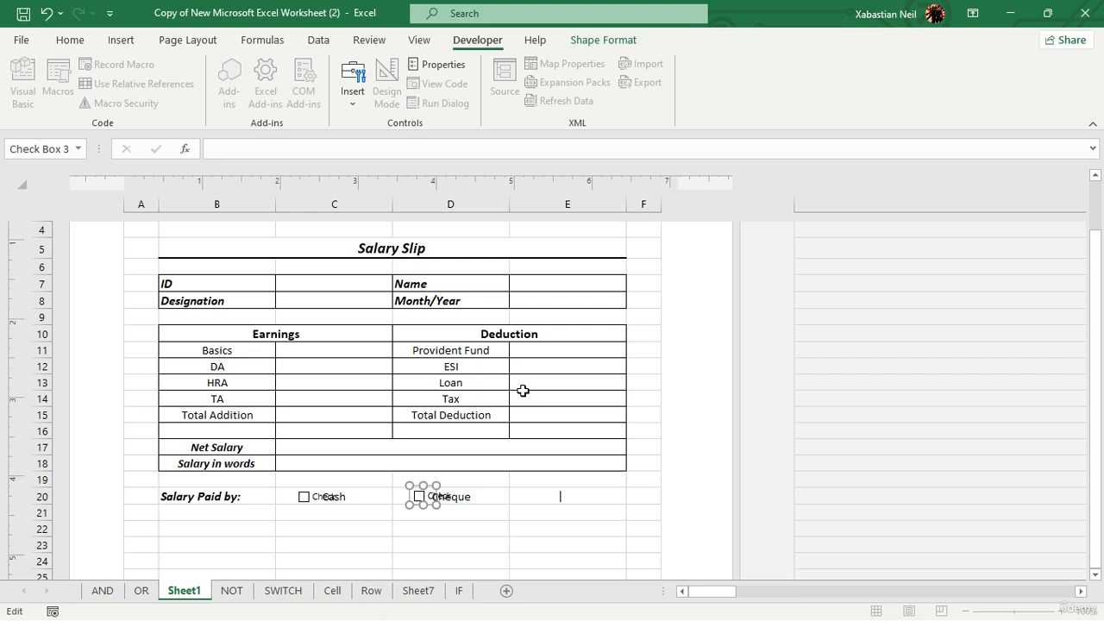
right_click(430, 496)
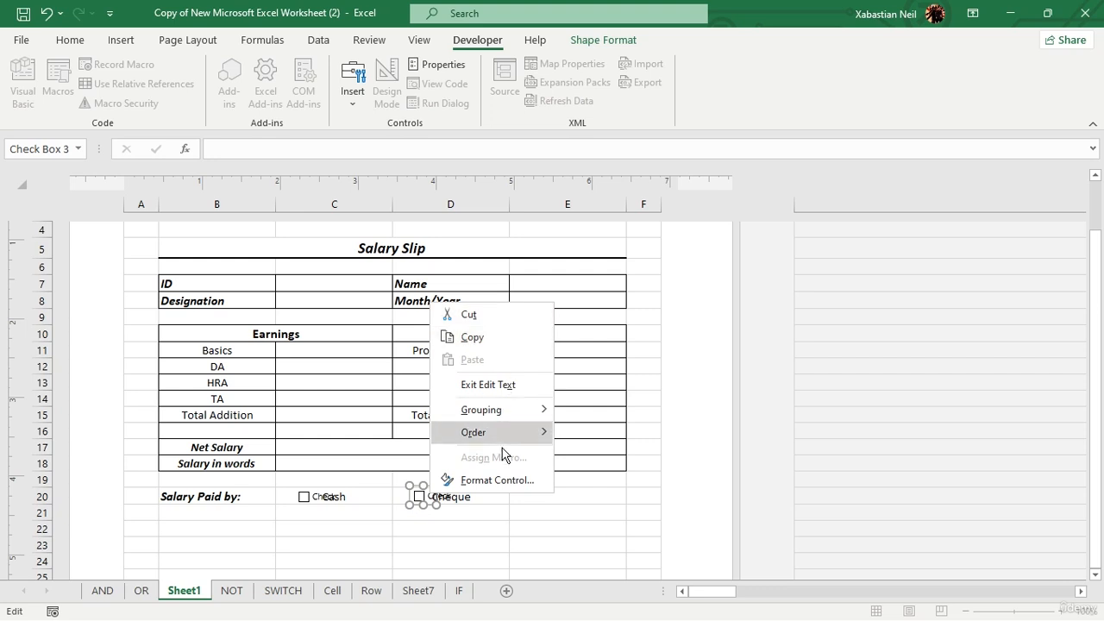
click(532, 388)
click(532, 387)
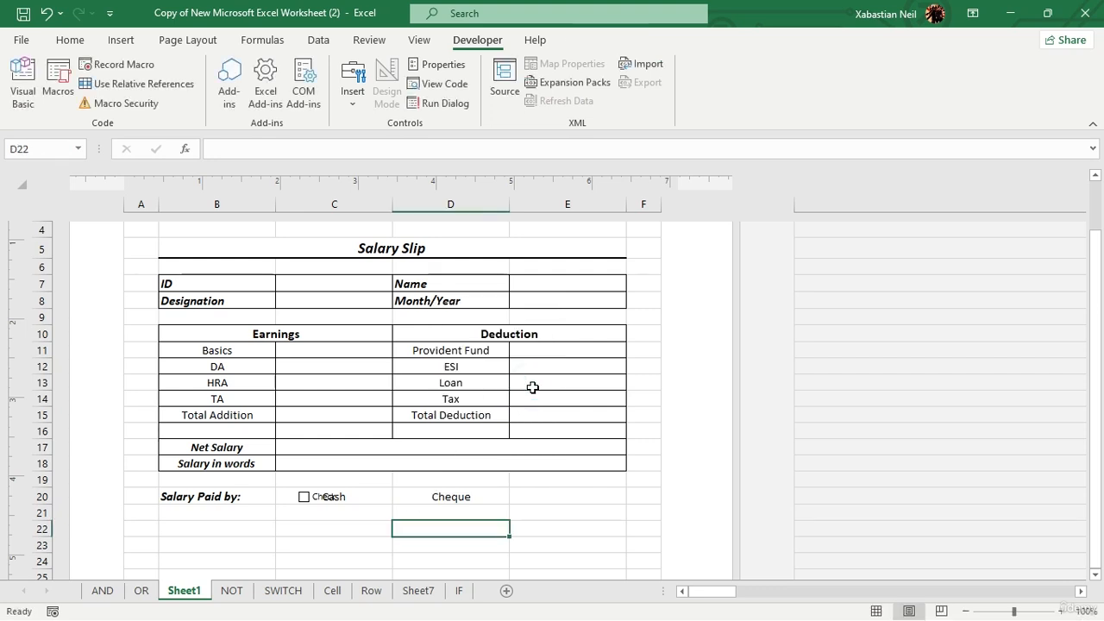
key(BackSpace)
key(Return)
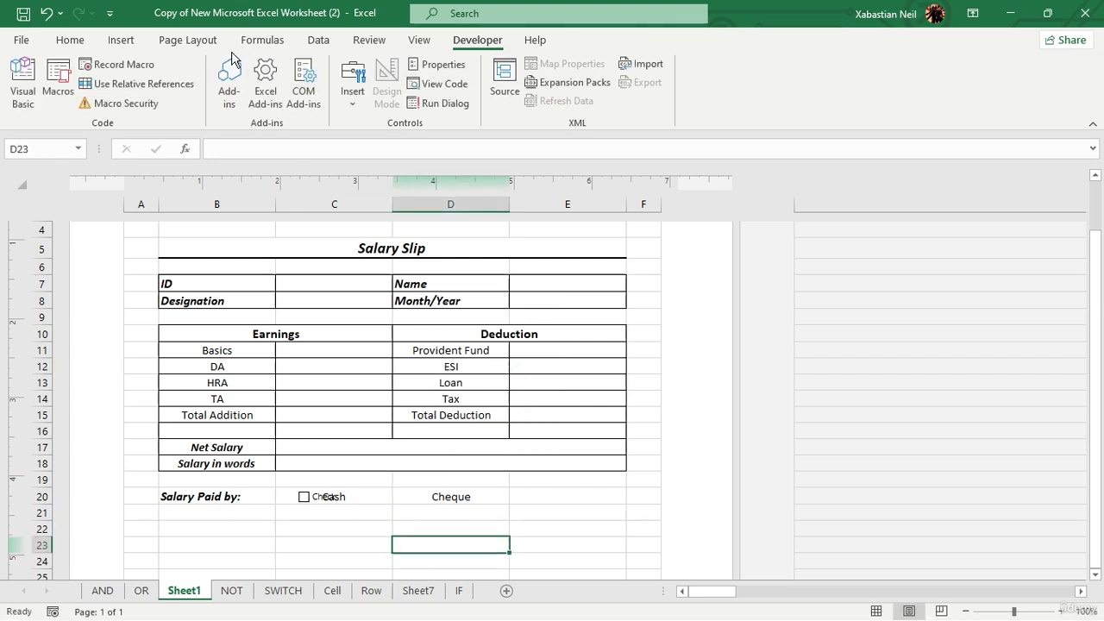
click(47, 13)
click(471, 411)
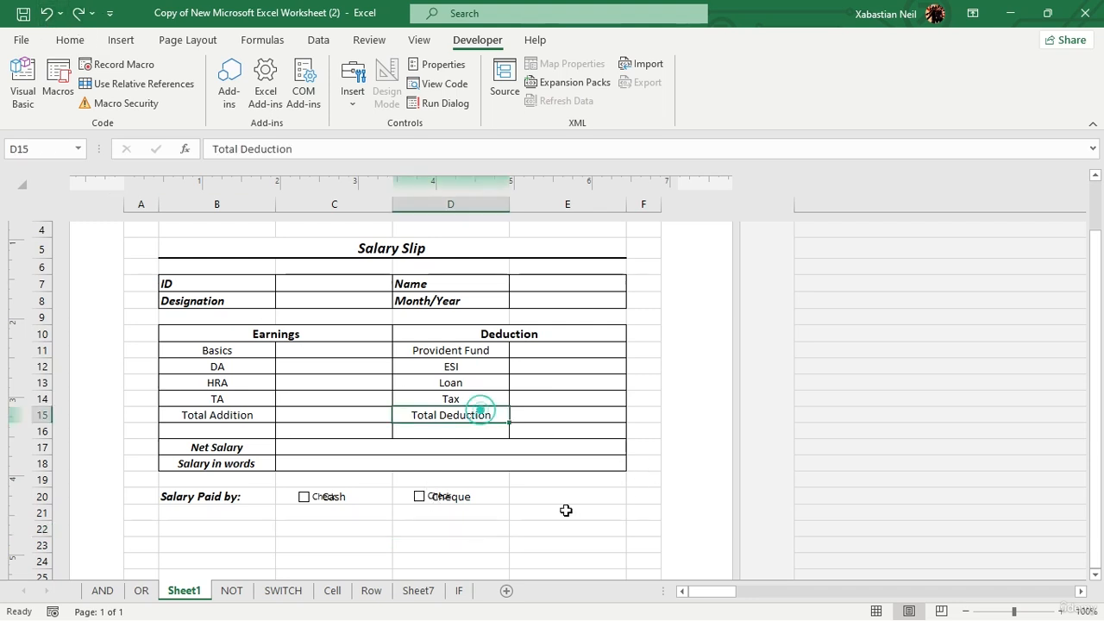
click(303, 497)
click(314, 502)
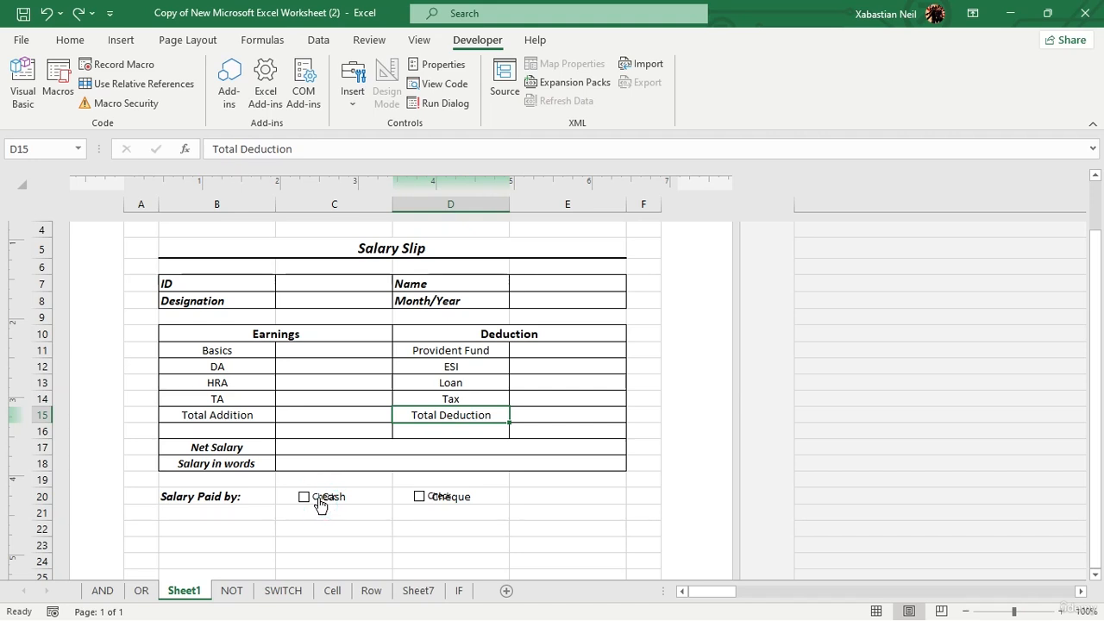
right_click(319, 503)
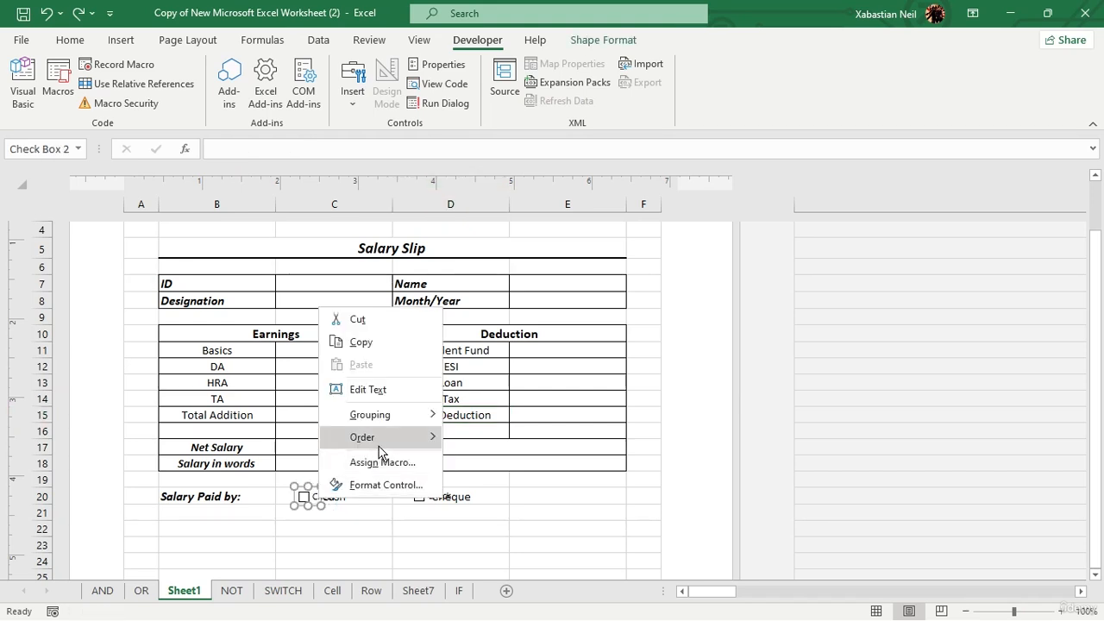
click(302, 561)
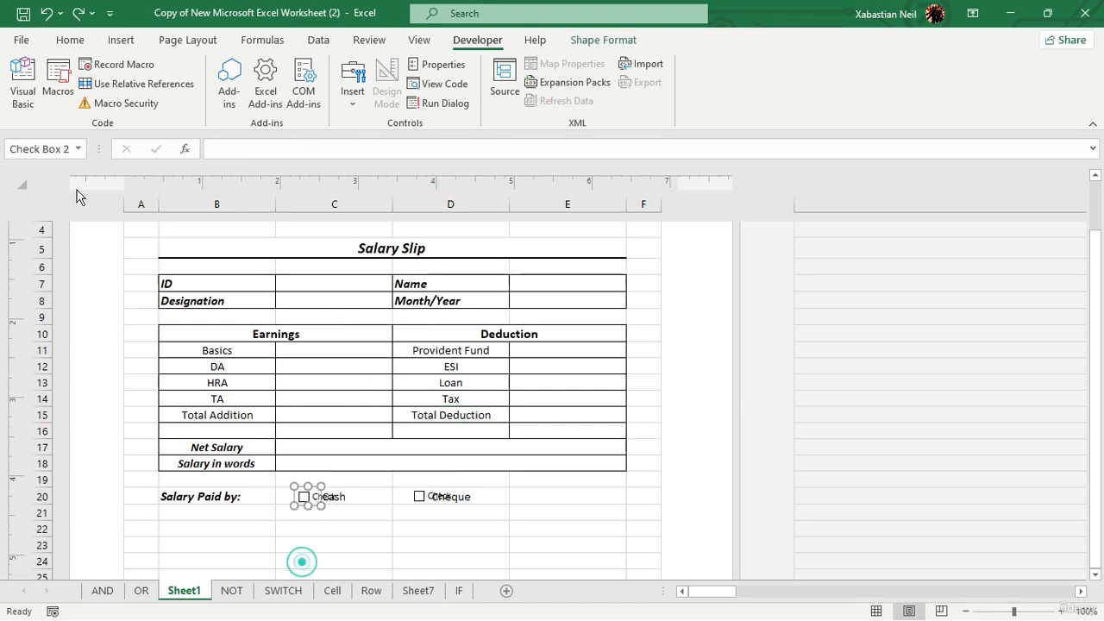
- Undo the insertion of the check boxes beside Cash and Cheque in row 20
click(48, 16)
click(48, 16)
click(48, 16)
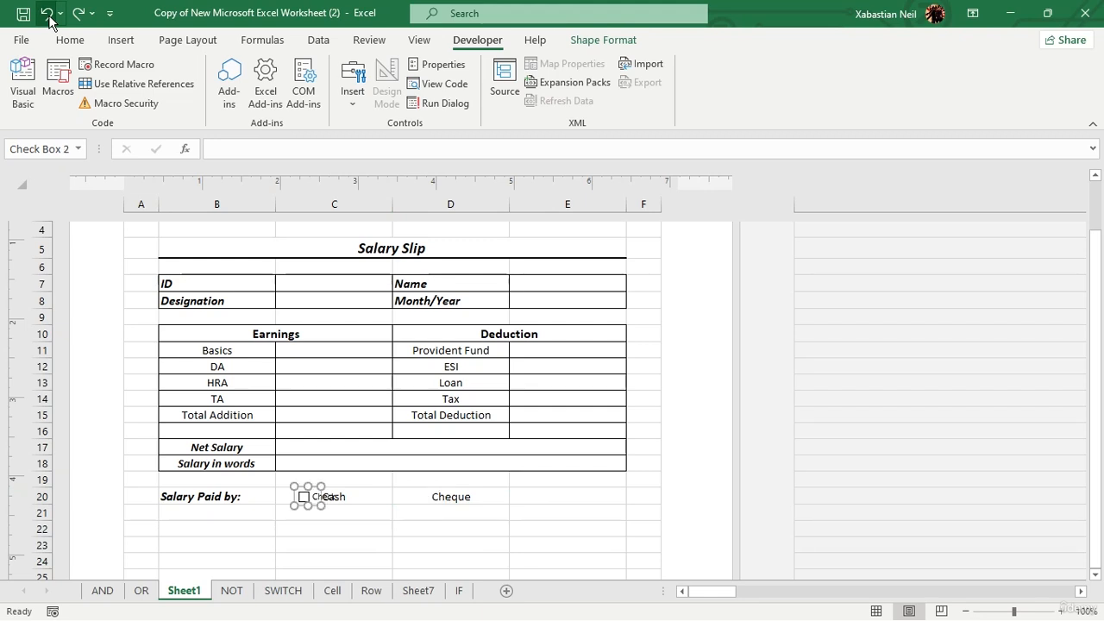
click(48, 15)
click(48, 16)
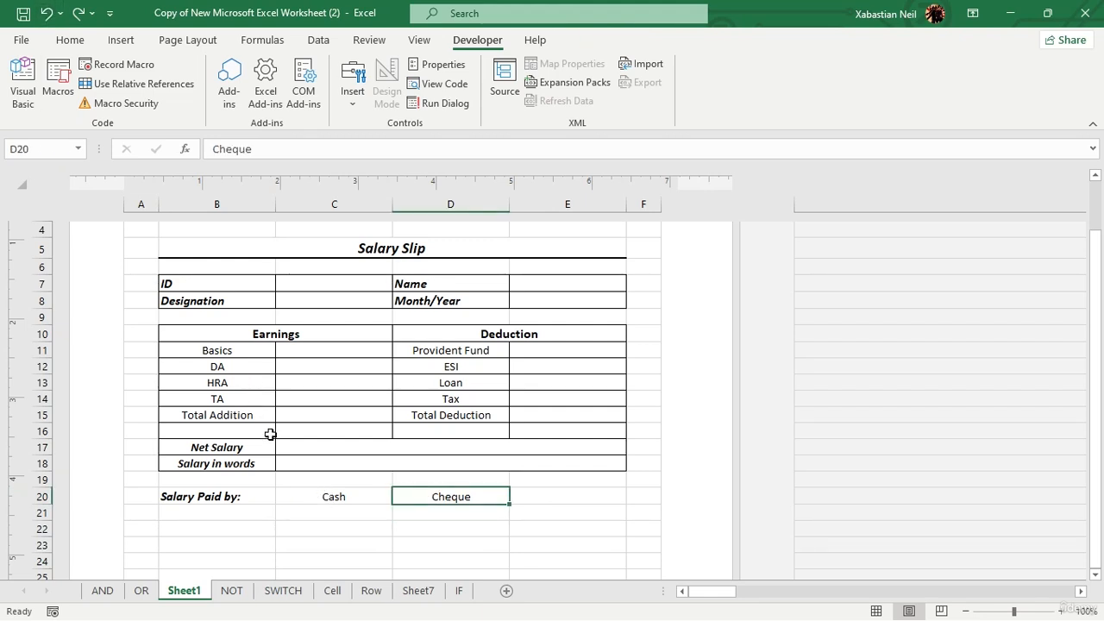
- Insert a small check box form control beside Cash in C20, sized to little more than the box itself
click(352, 87)
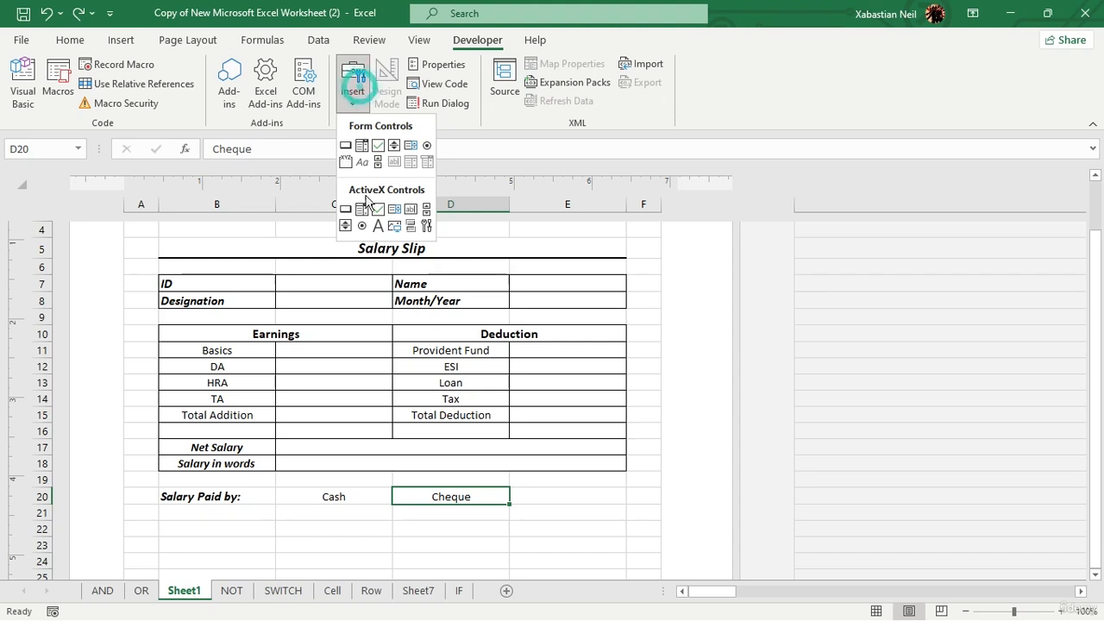
click(378, 145)
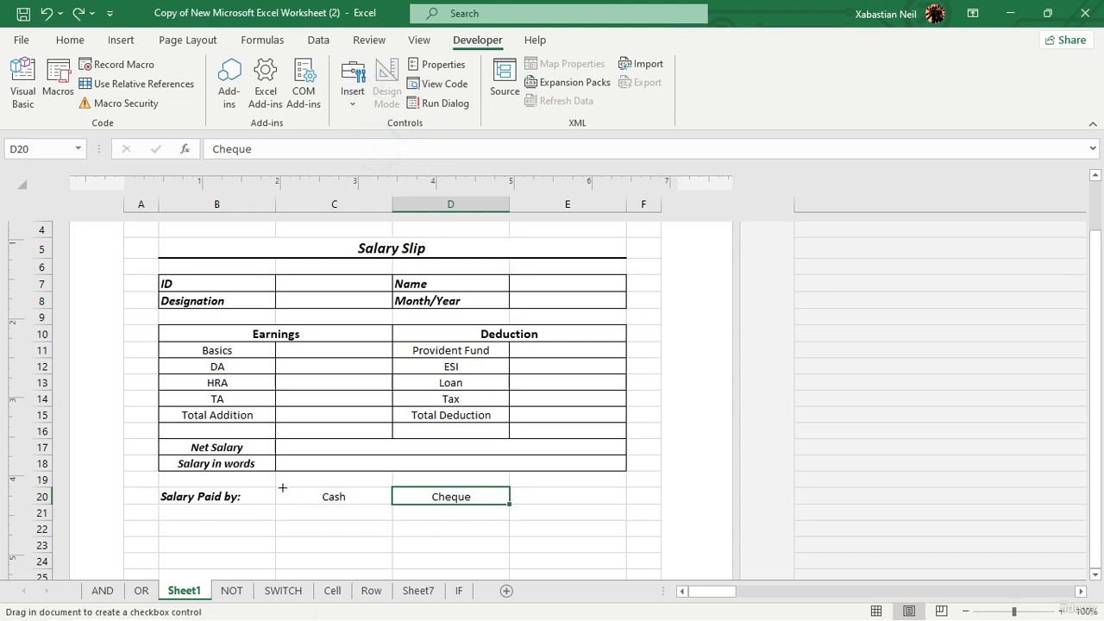
drag(294, 482, 320, 501)
click(330, 490)
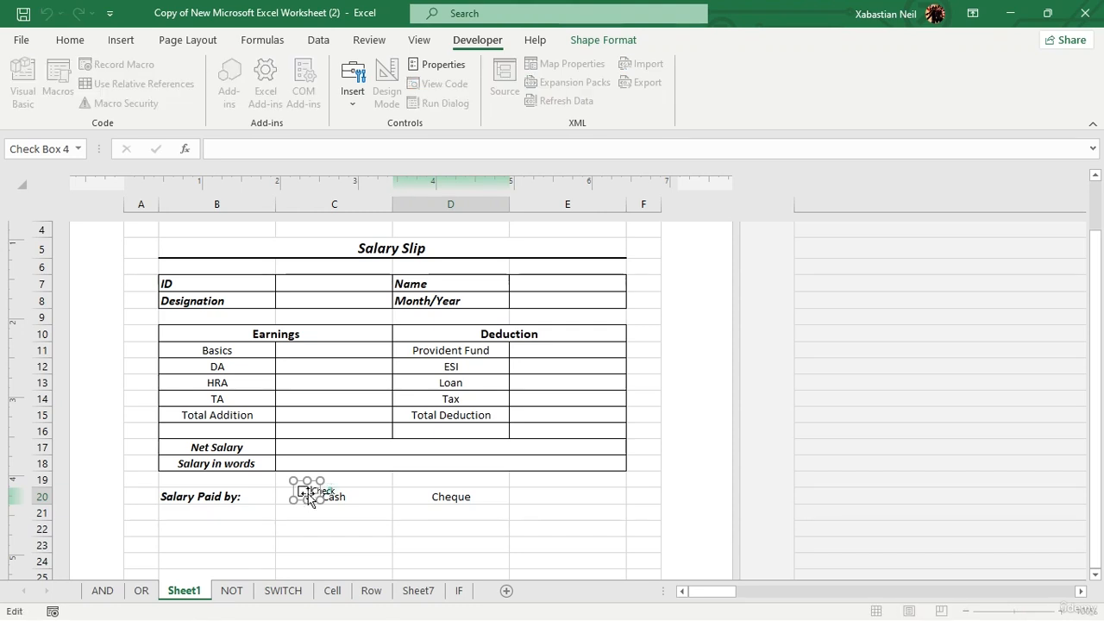
click(319, 488)
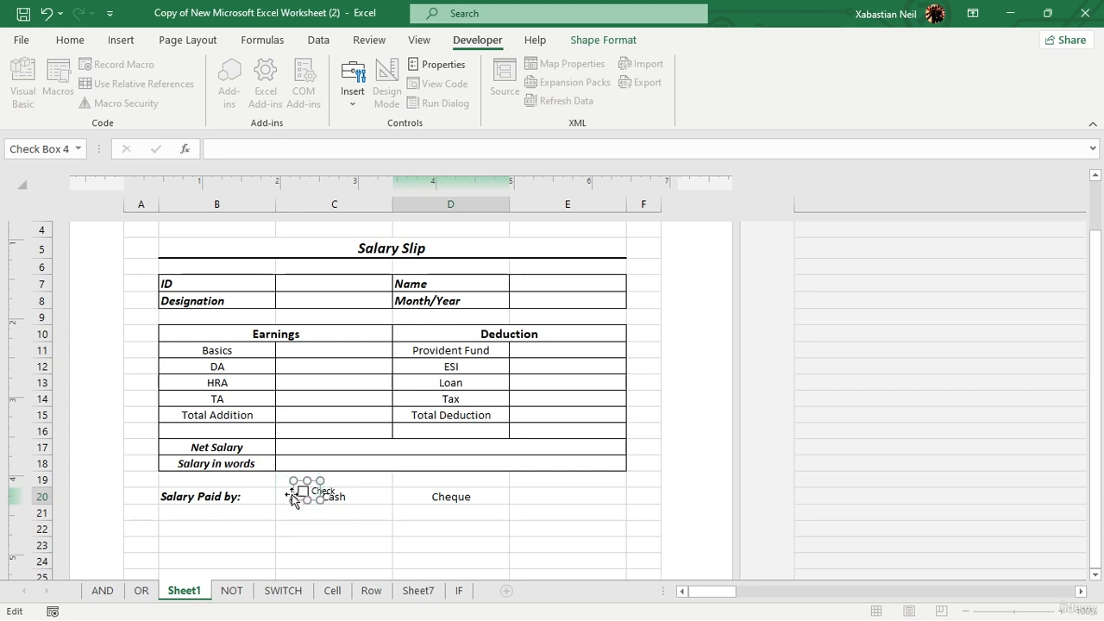
click(296, 495)
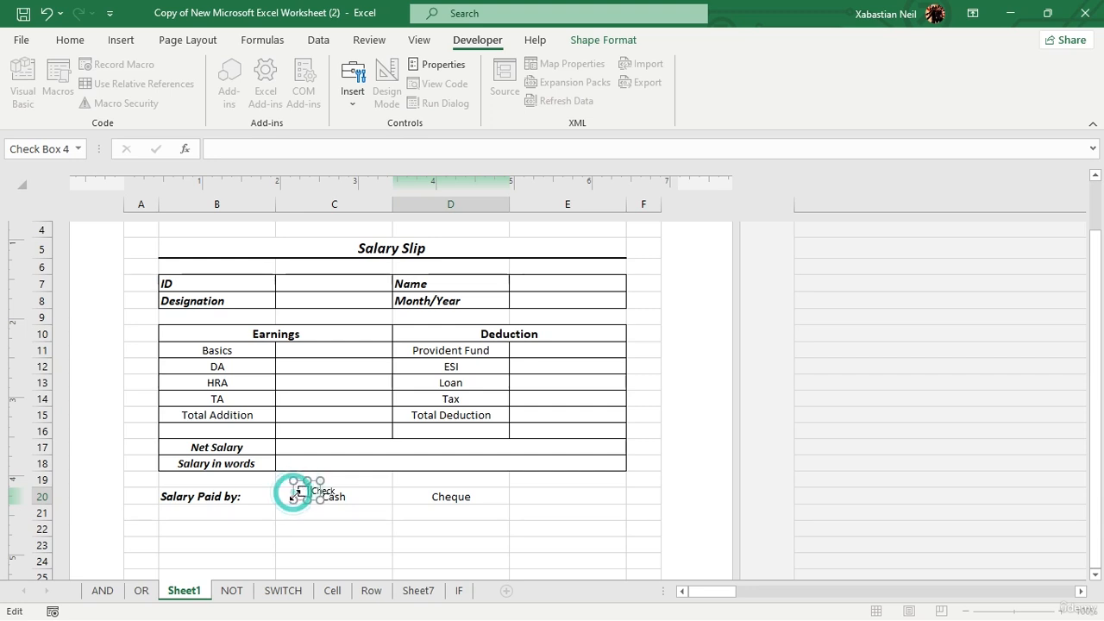
click(393, 513)
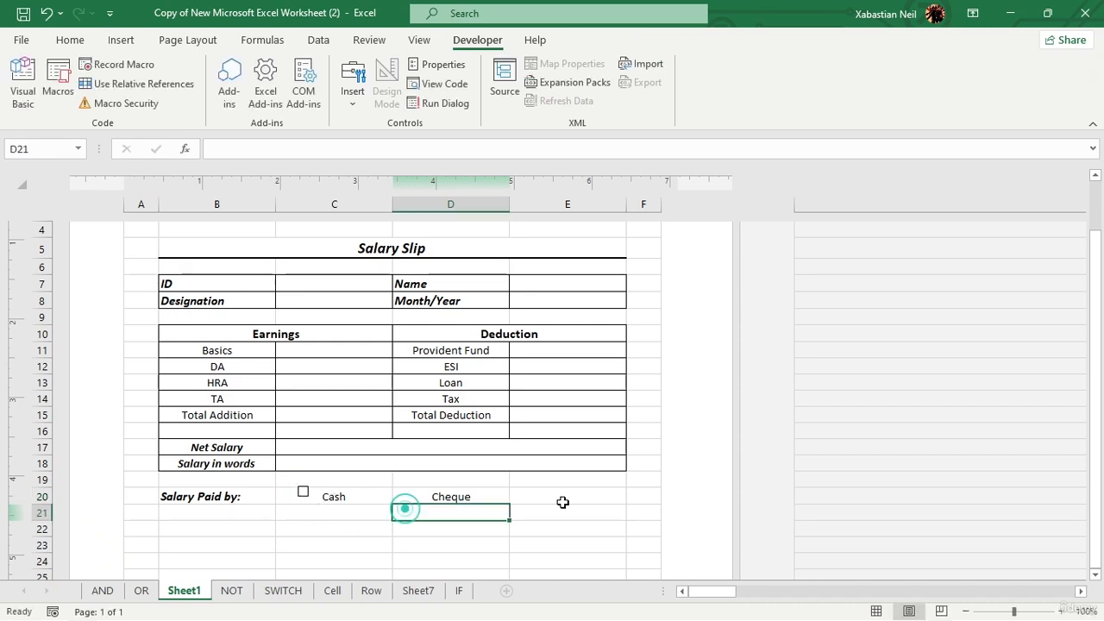
- Tick the check box beside Cash and duplicate it beside Cheque in D20
click(299, 497)
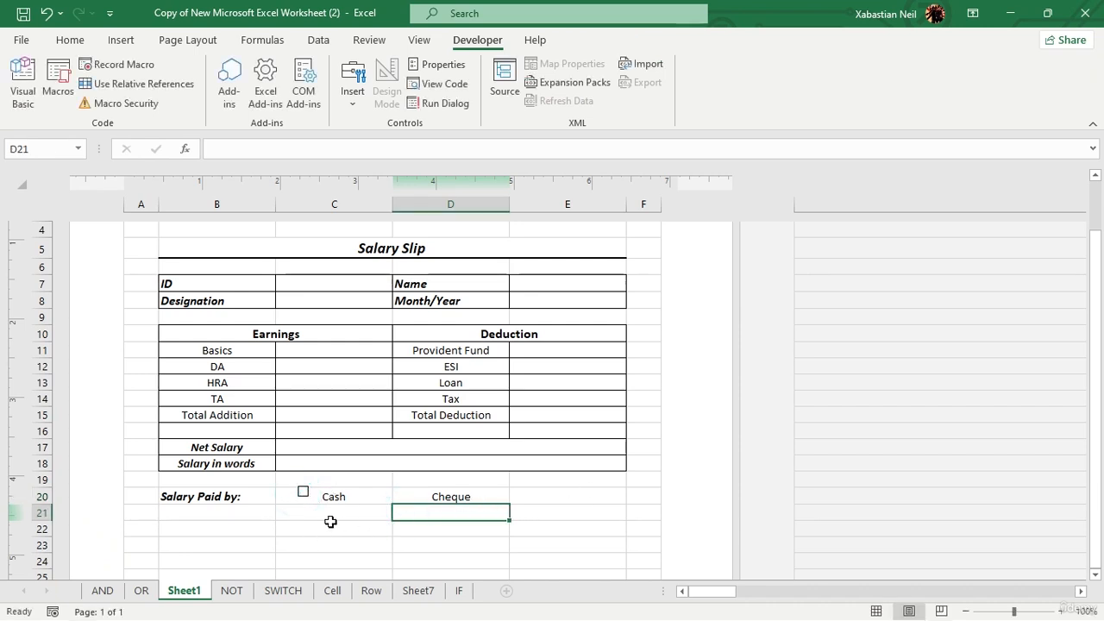
drag(302, 499, 416, 504)
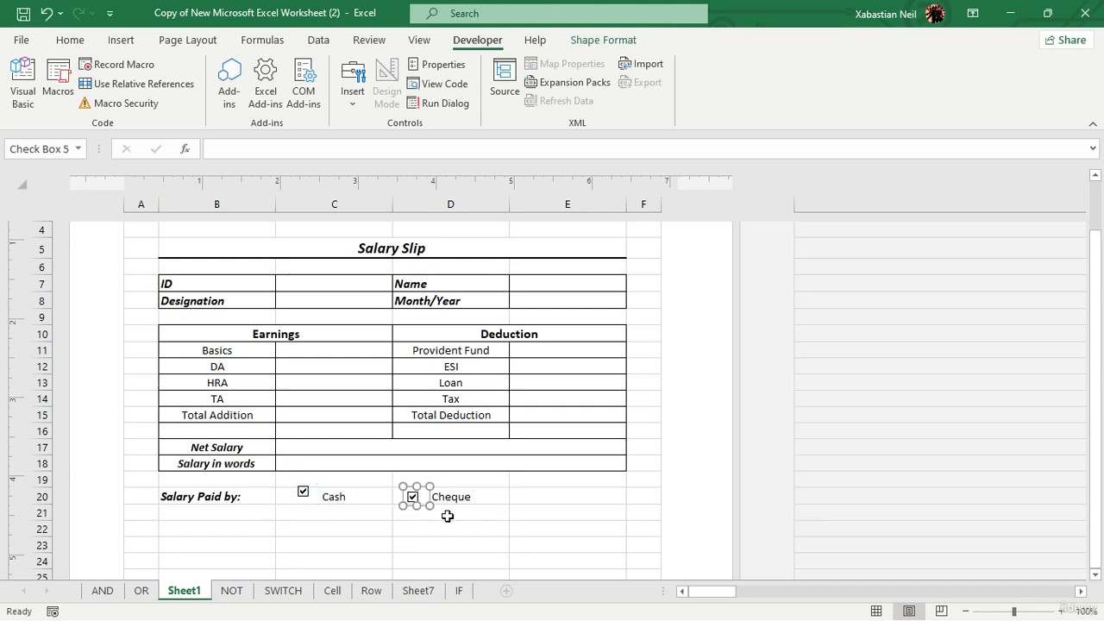
click(451, 560)
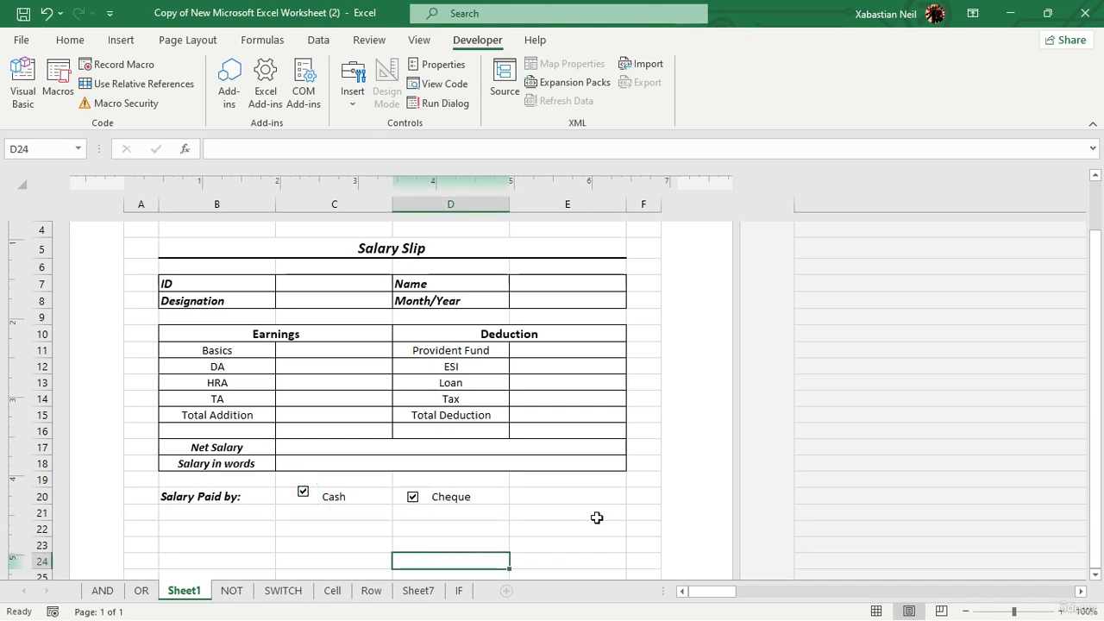
- Replace the misaligned check box beside Cash with a copy of the Cheque check box, level with it in row 20
right_click(306, 495)
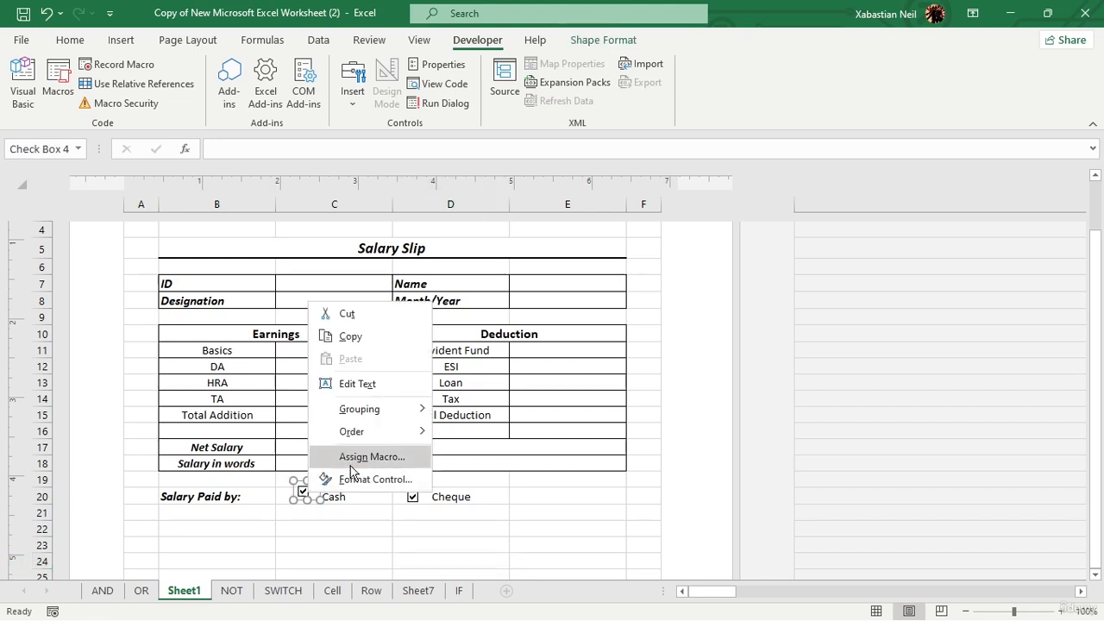
click(295, 485)
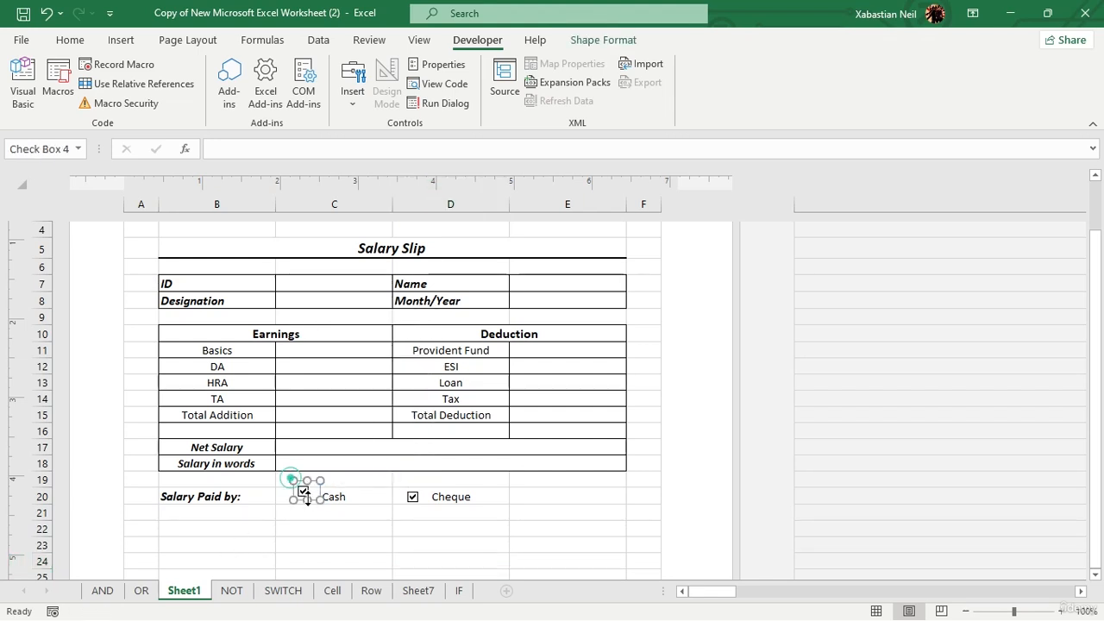
click(312, 499)
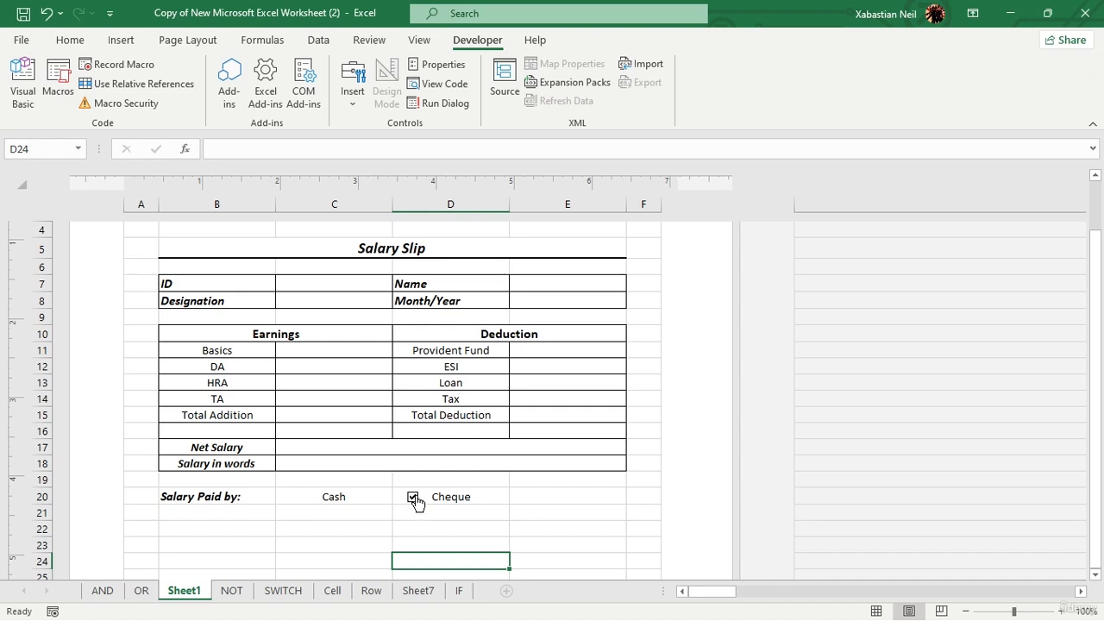
drag(415, 496, 305, 498)
click(388, 484)
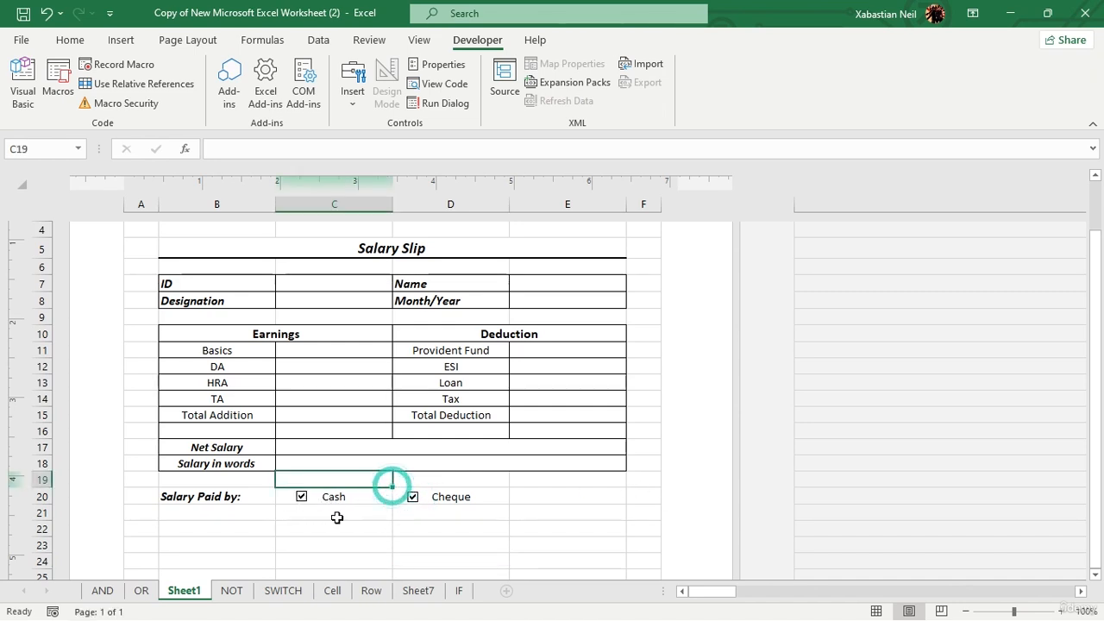
- Clear the tick marks from the check boxes beside Cheque and Cash
click(413, 505)
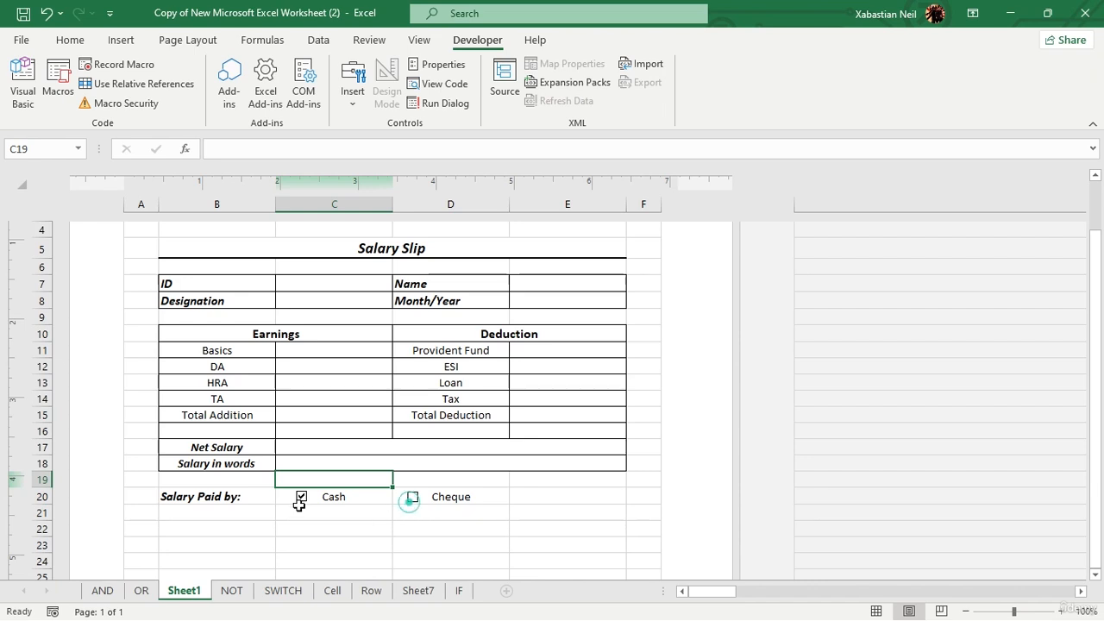
click(299, 502)
click(228, 514)
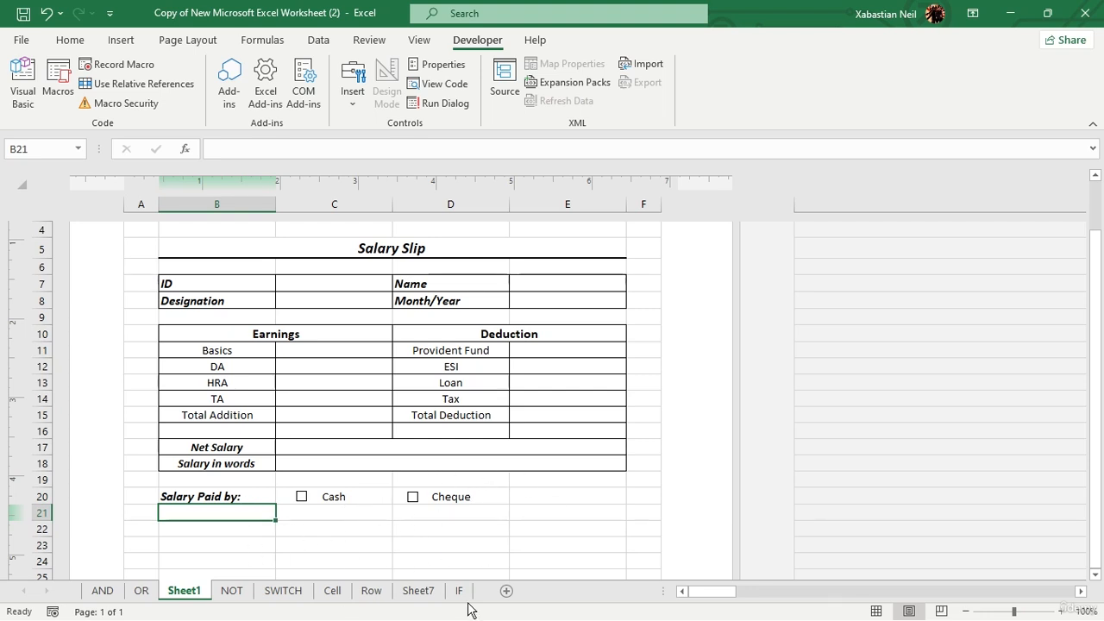
- Test the Cash and Cheque check boxes by ticking and clearing each one
click(302, 498)
click(302, 498)
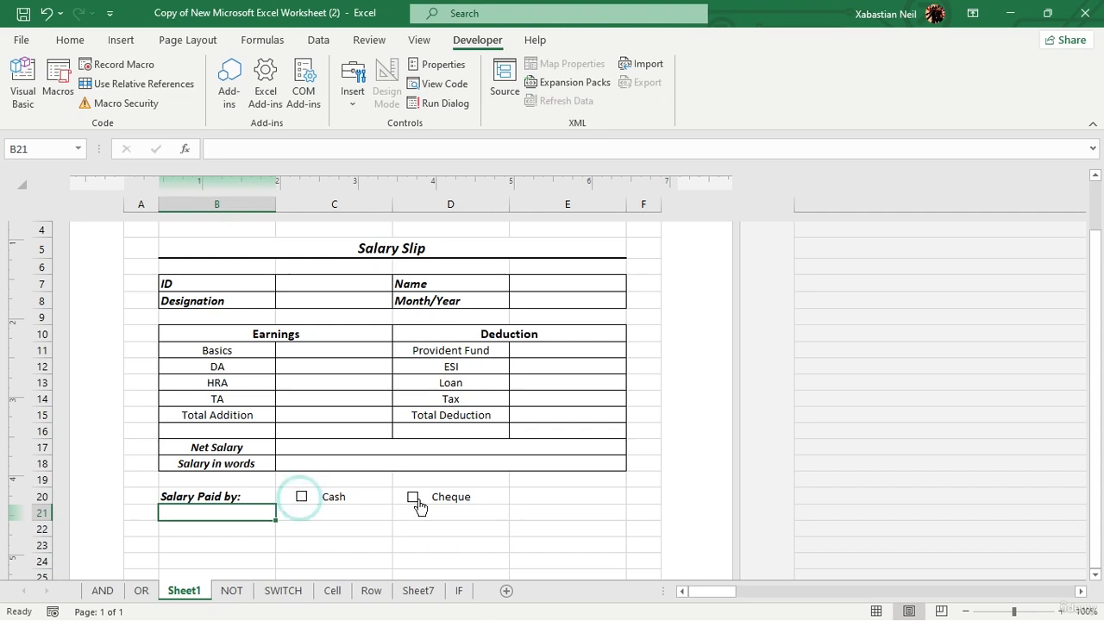
click(414, 499)
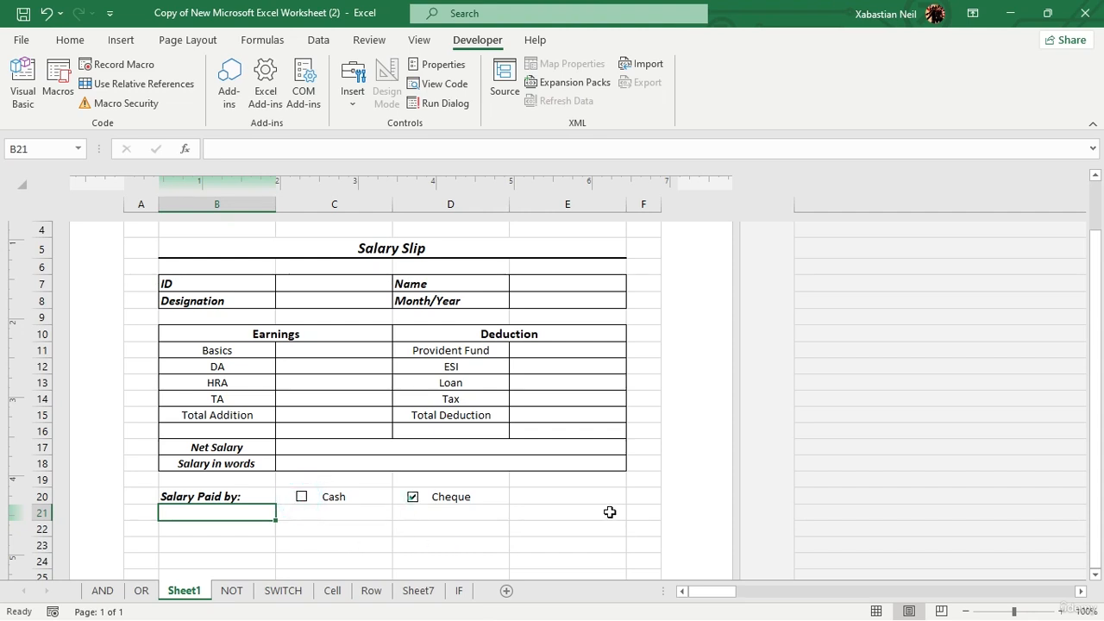
click(413, 499)
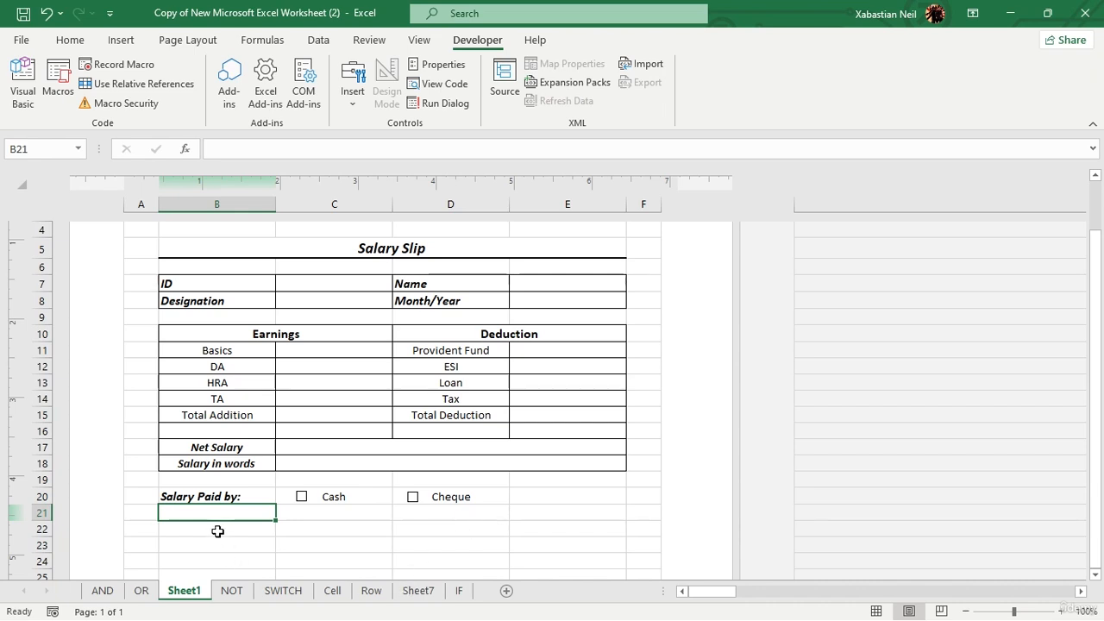
- Merge and center B22:C22 and enter the label "Employee Signature"
drag(217, 531, 337, 529)
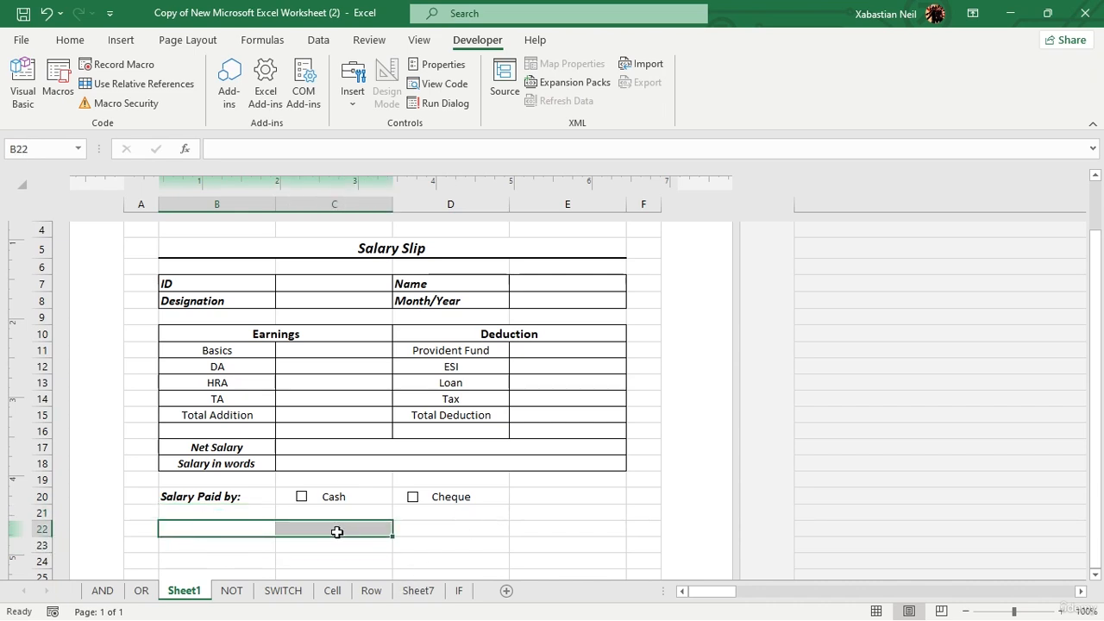
click(70, 40)
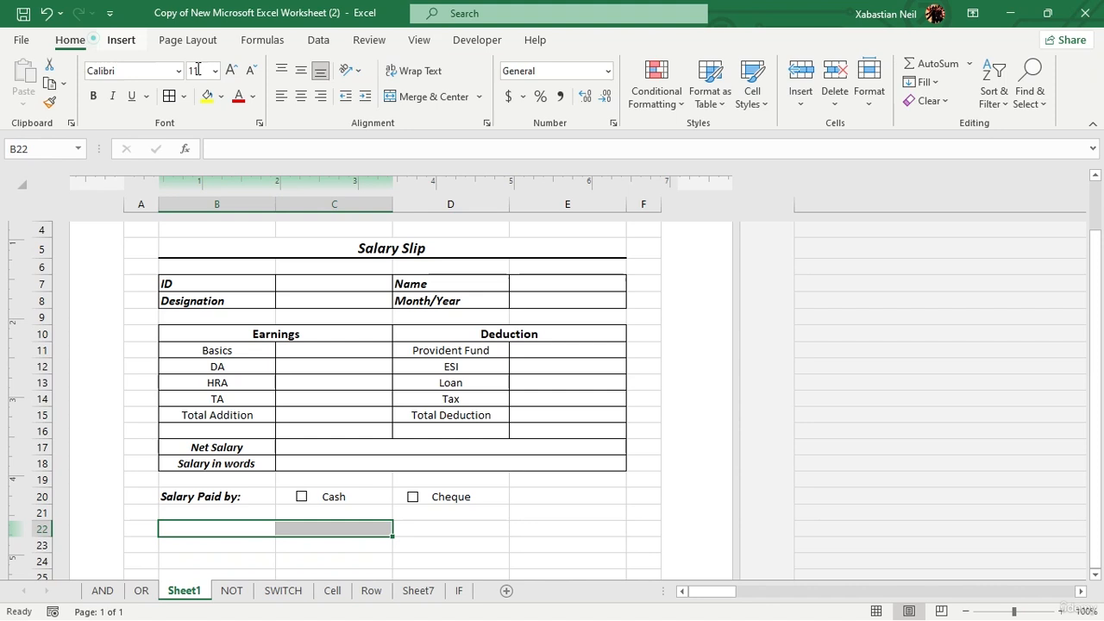
click(411, 97)
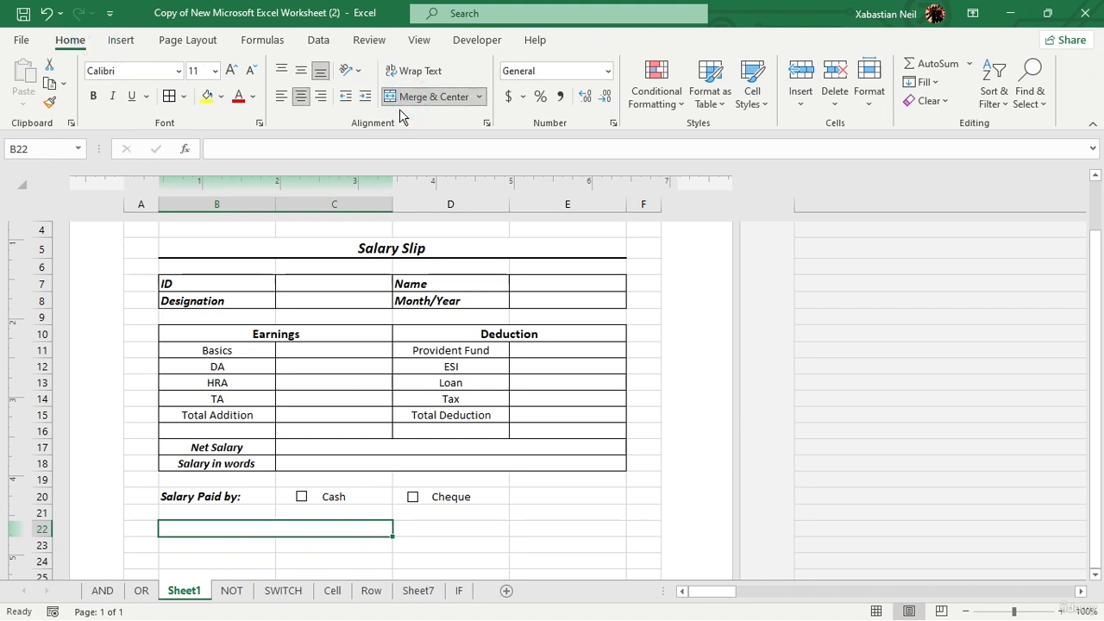
text(Em)
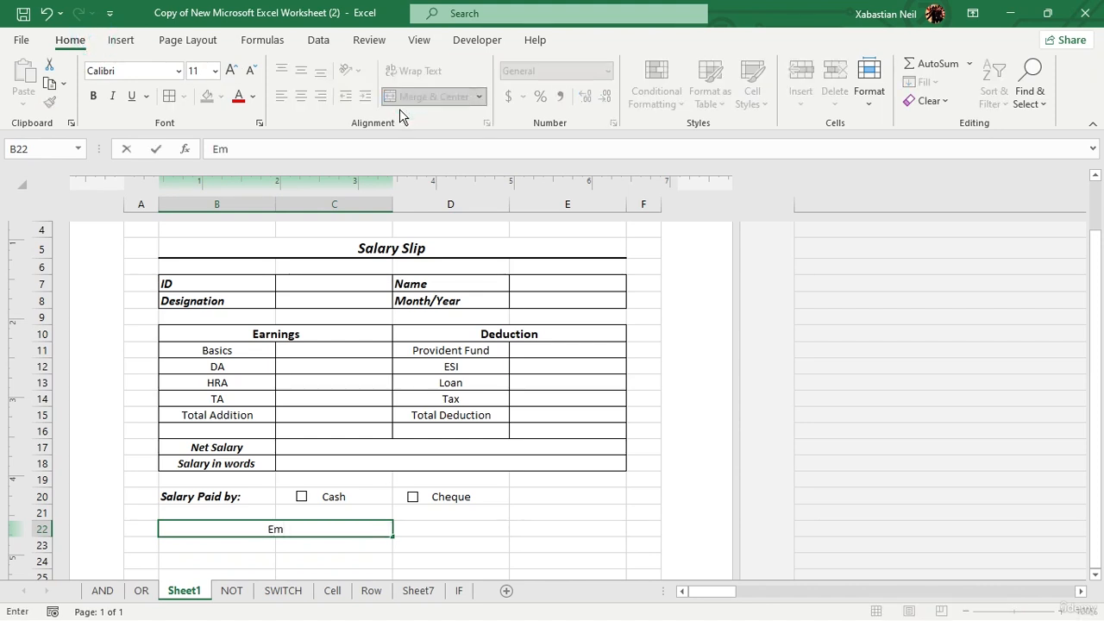
text(ployee Signatu)
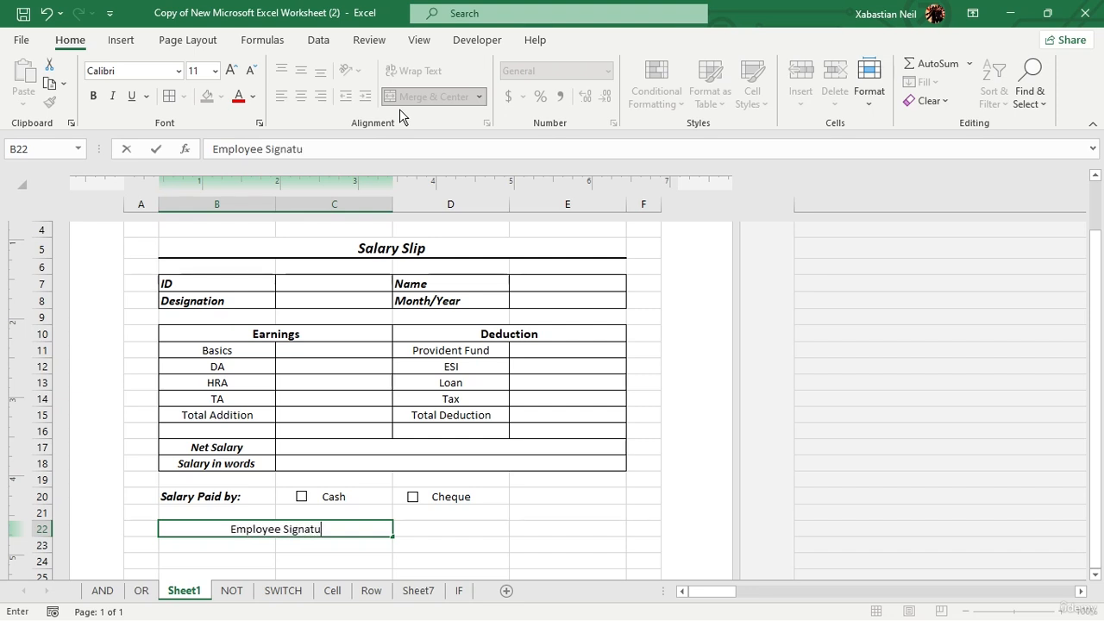
text(re)
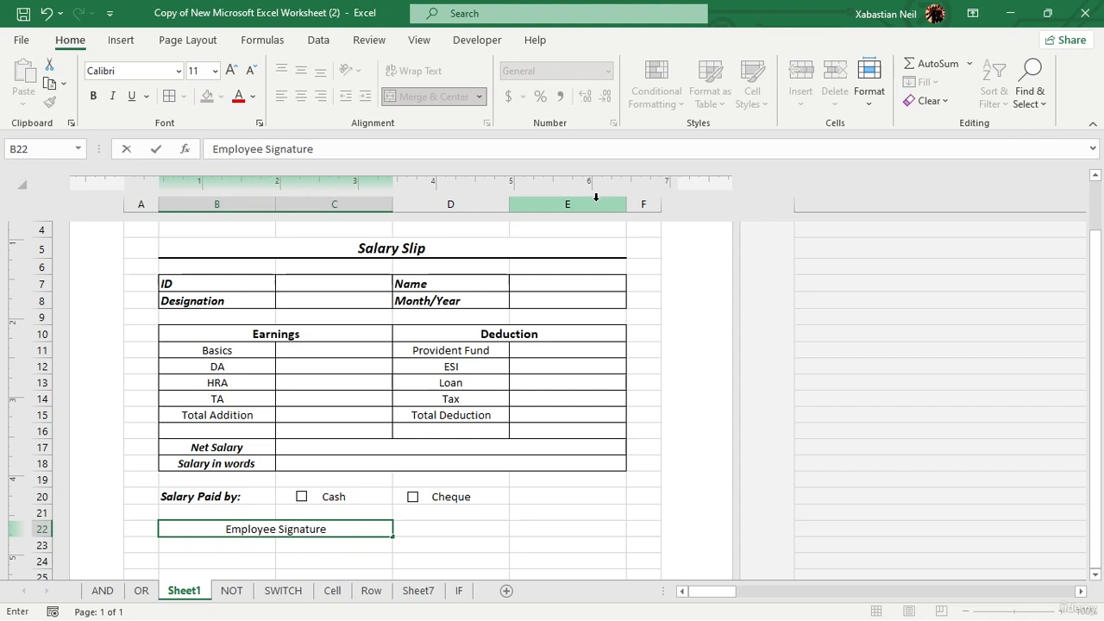
- Merge and center D22:E22 and enter "Director" followed by a long underscore signature line
drag(466, 530, 524, 530)
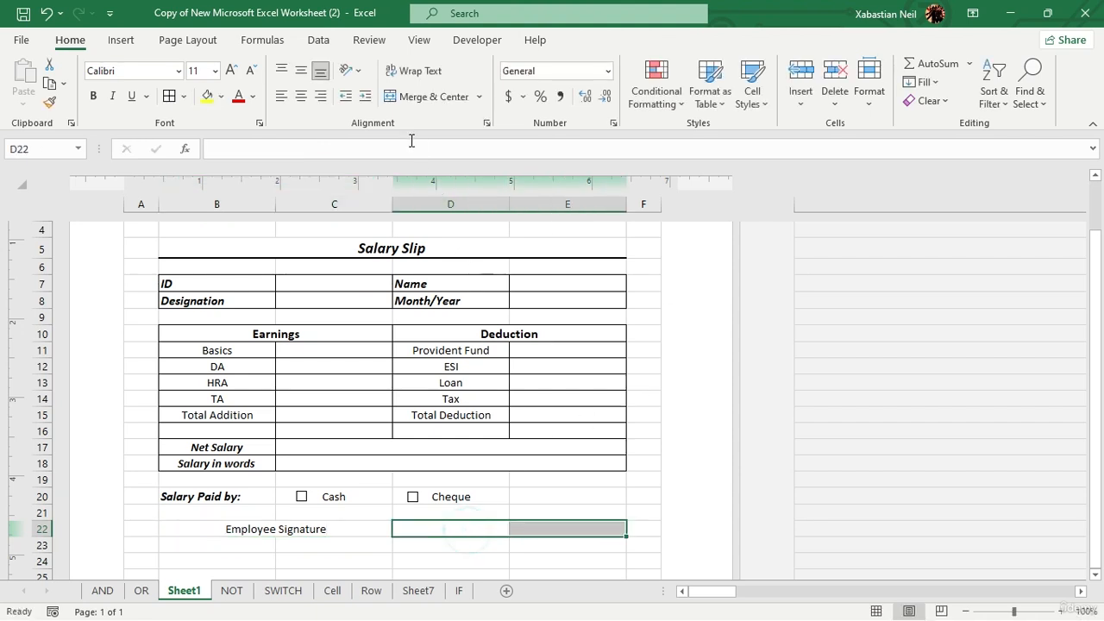
click(404, 96)
text(D)
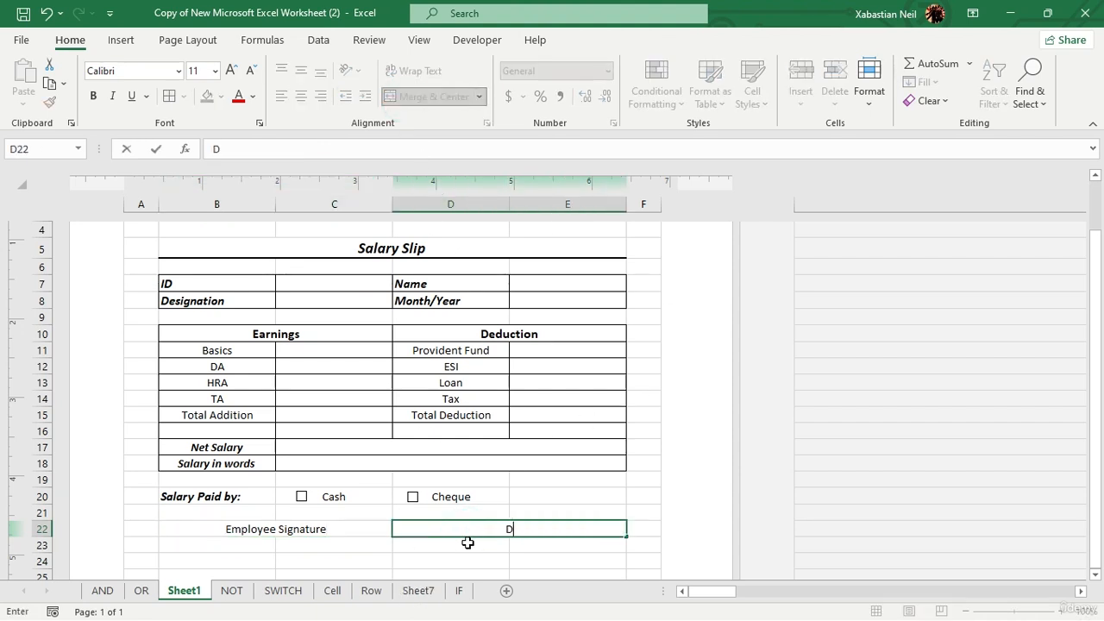
text(irector )
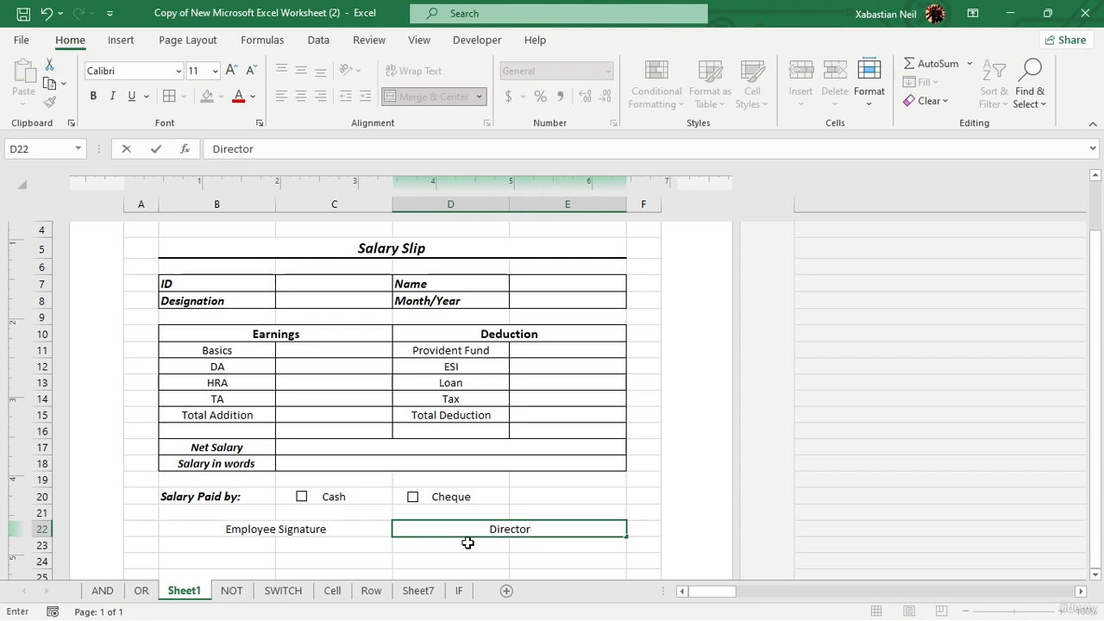
text(______)
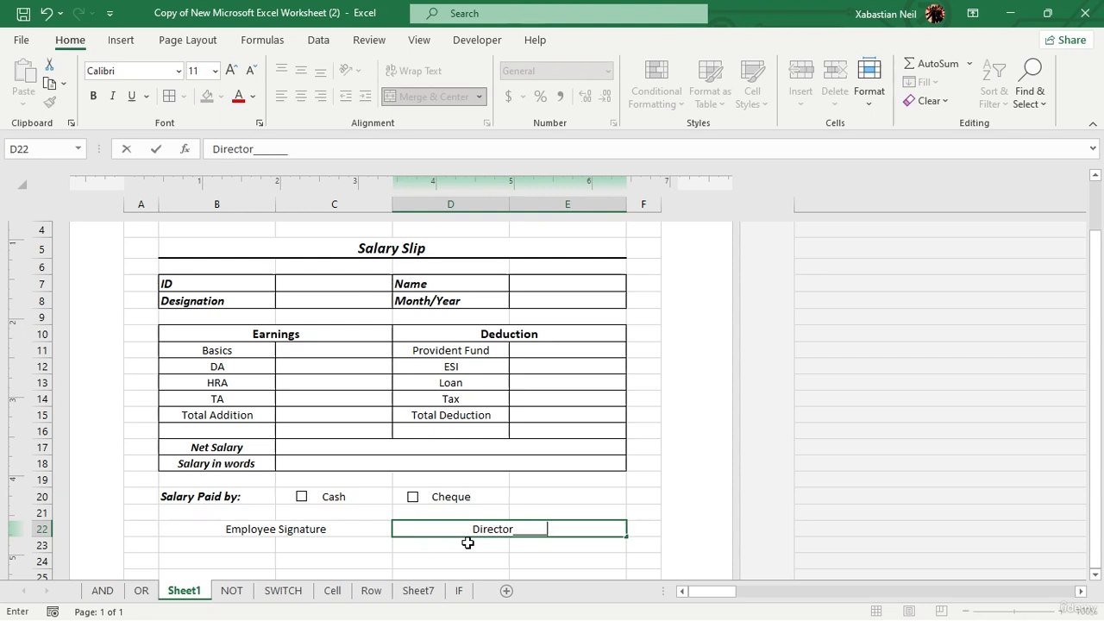
text(________________)
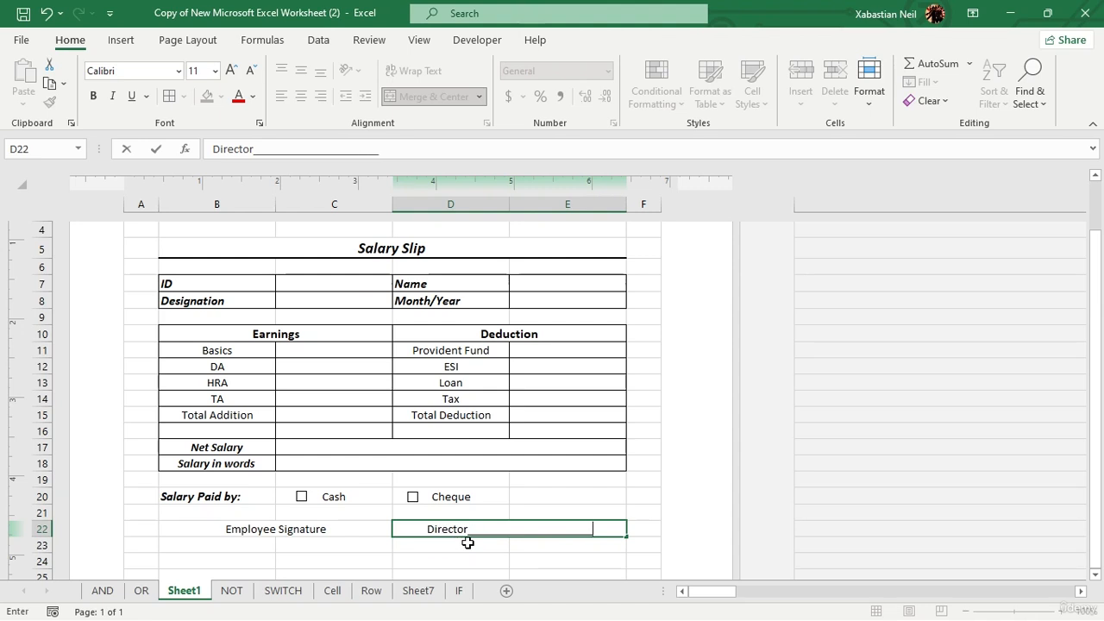
text(_)
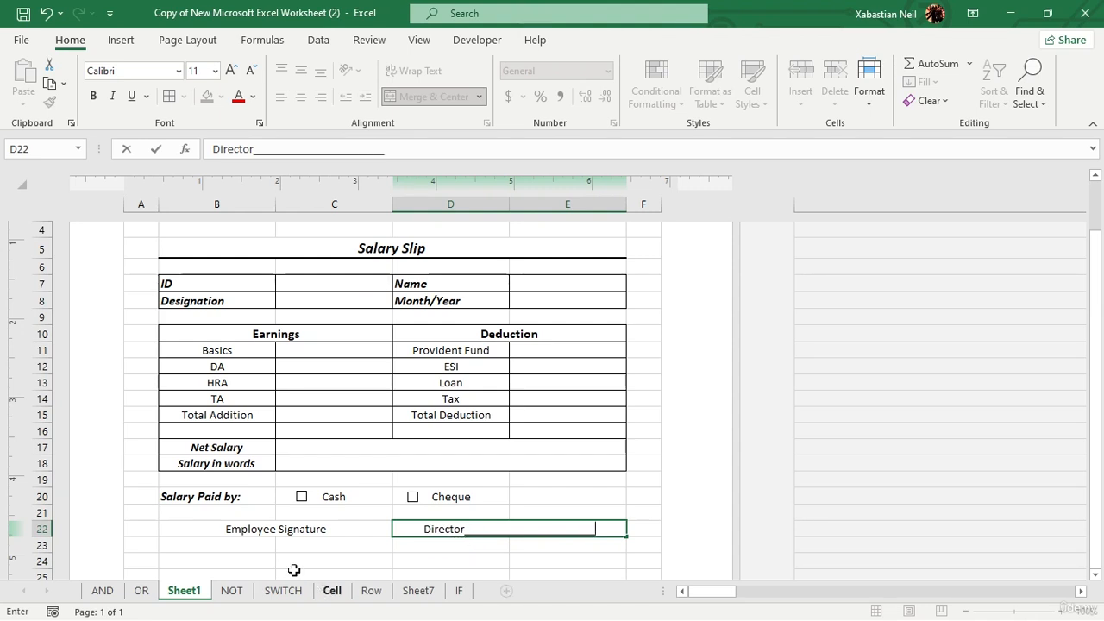
- Format the Employee Signature and Director labels in row 22 as bold italic
click(366, 530)
click(96, 98)
click(112, 96)
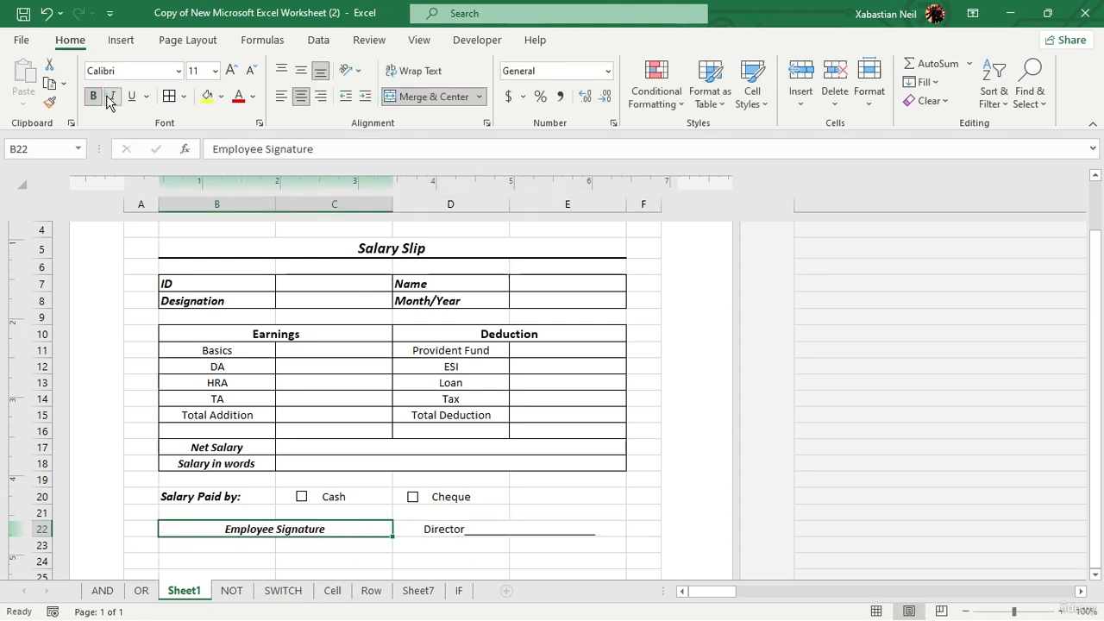
click(448, 523)
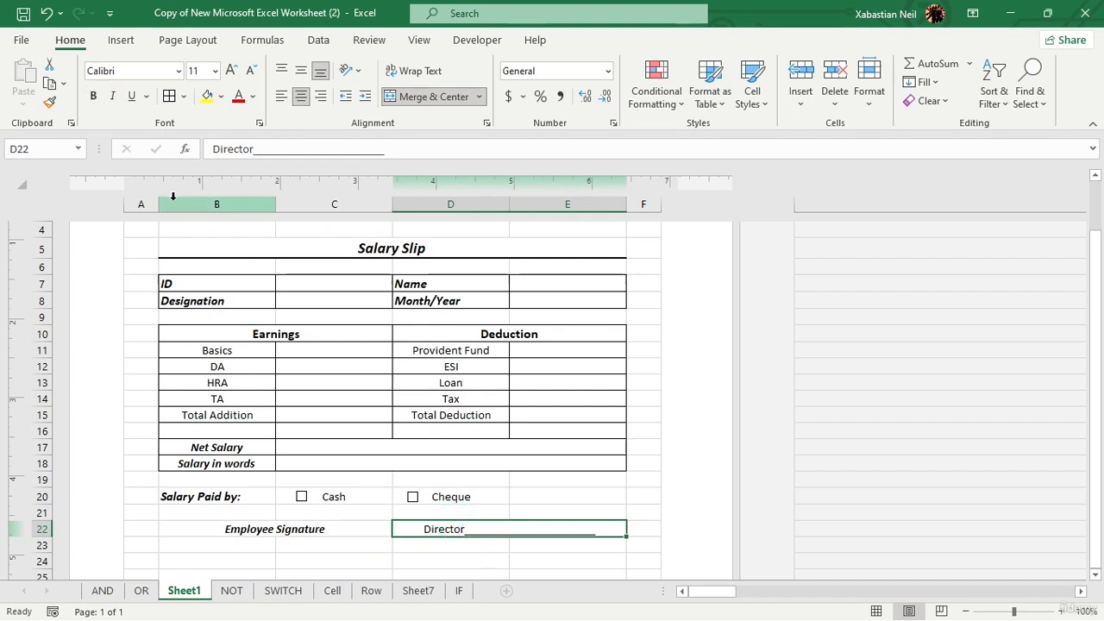
click(94, 96)
click(114, 95)
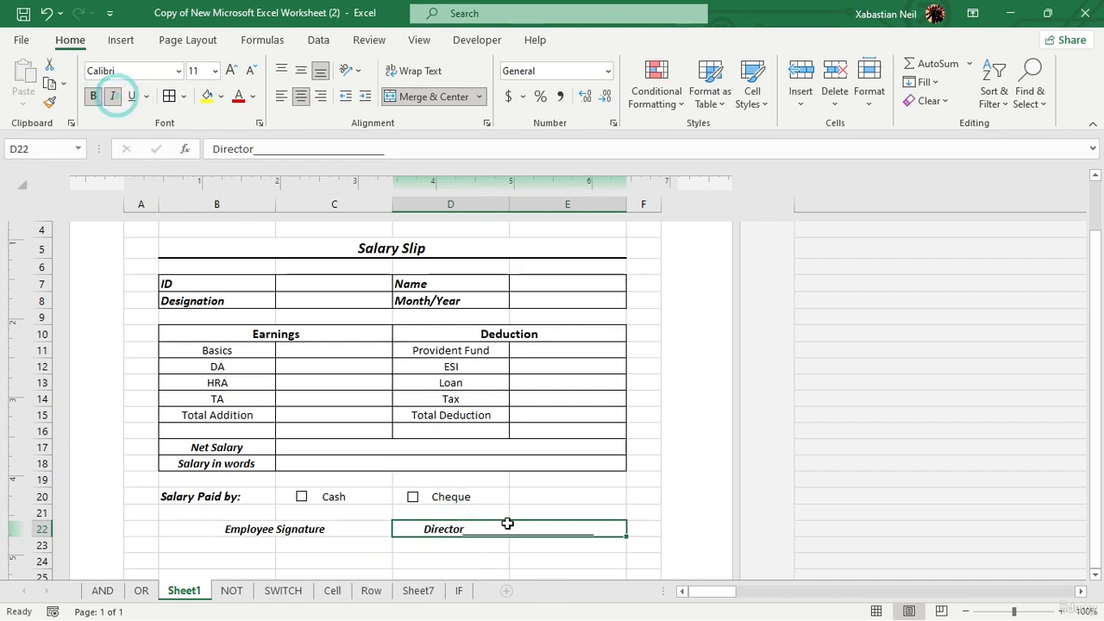
- Add a long underscore signature line after the Employee Signature label in B22
click(609, 527)
click(349, 526)
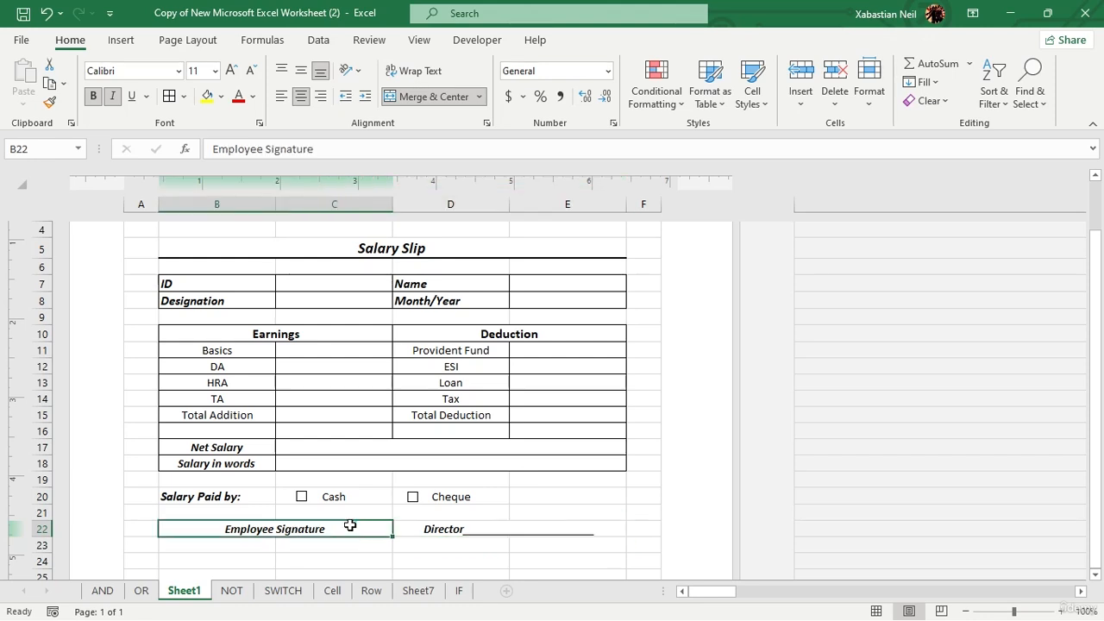
double_click(357, 528)
text(_)
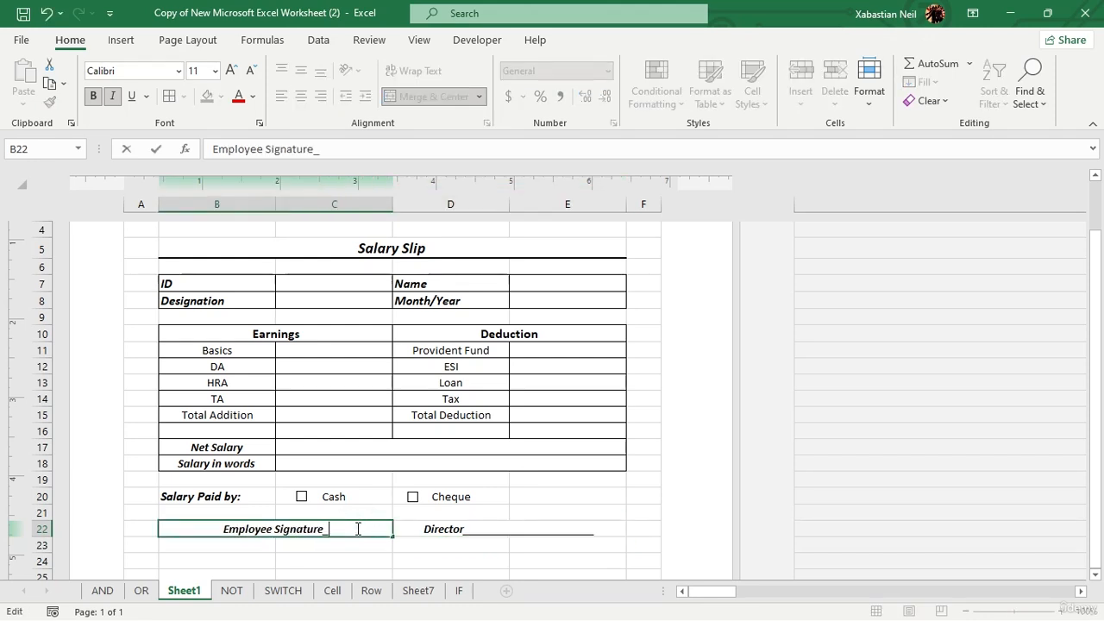
text(_____________)
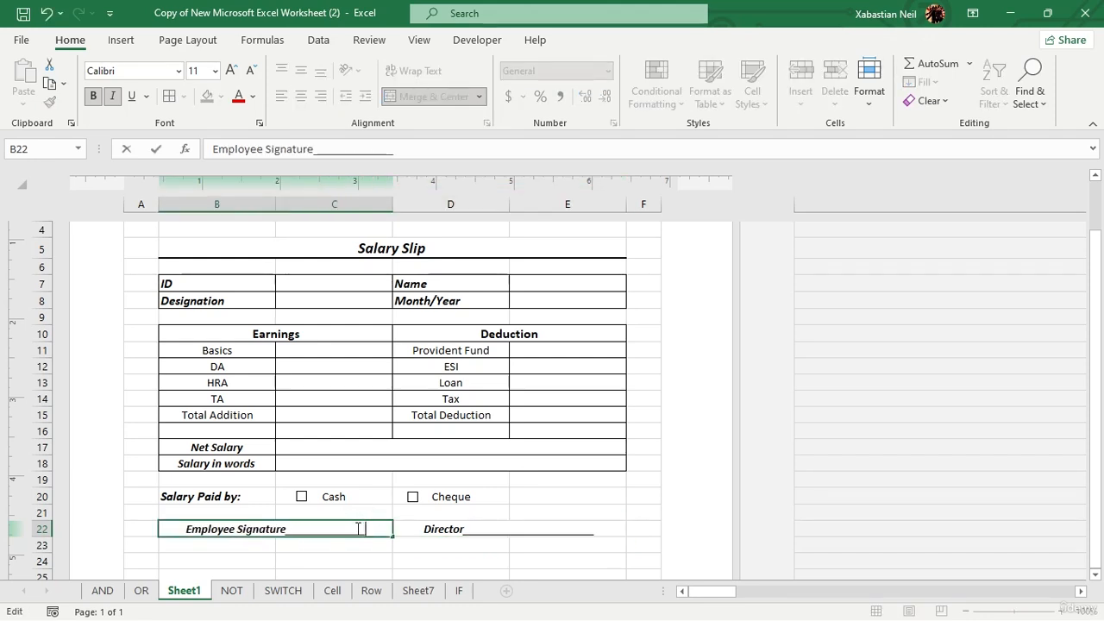
text(______________)
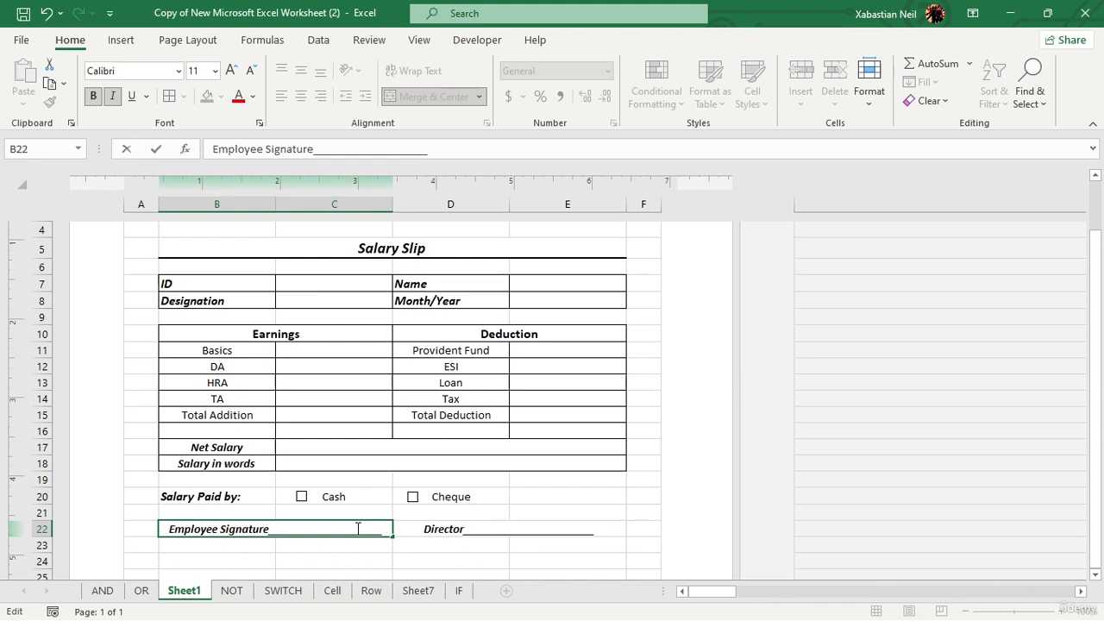
- Extend the underscore line after Director in D22 so it nearly fills the merged cell
click(594, 530)
double_click(593, 530)
text(__________)
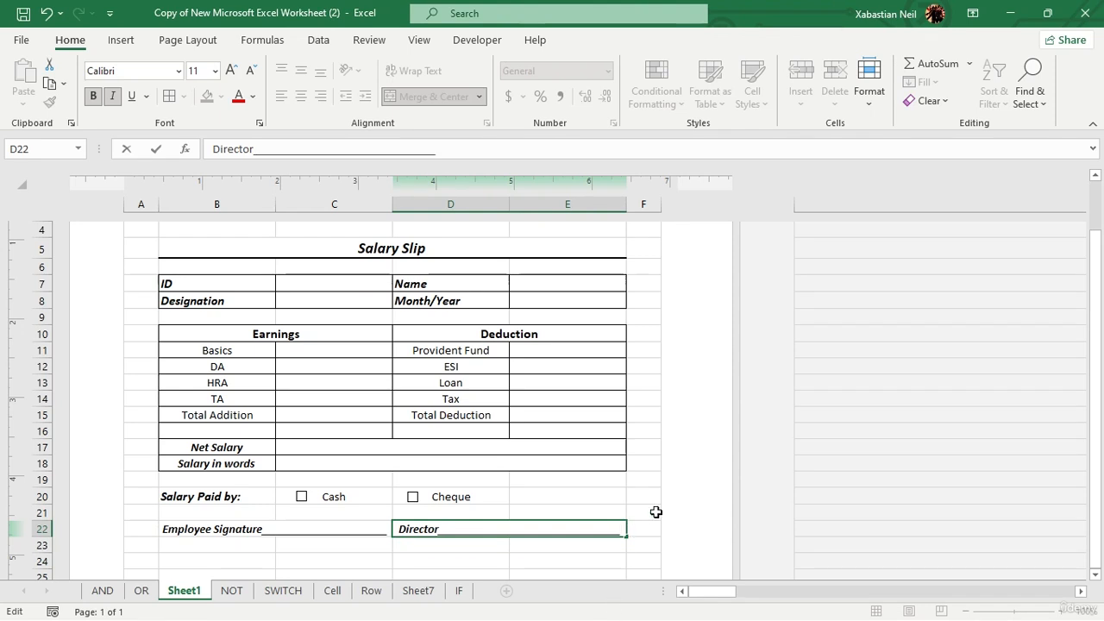
click(719, 468)
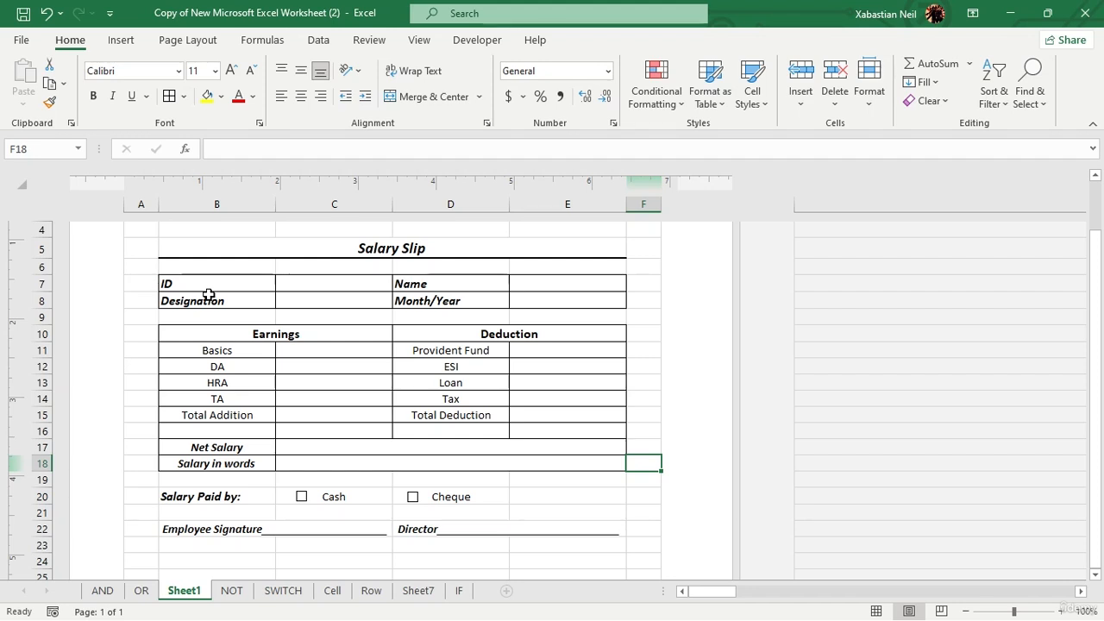
- Apply a thick outside border around the whole salary slip, range A1:F25
scroll(183, 471, down, 1)
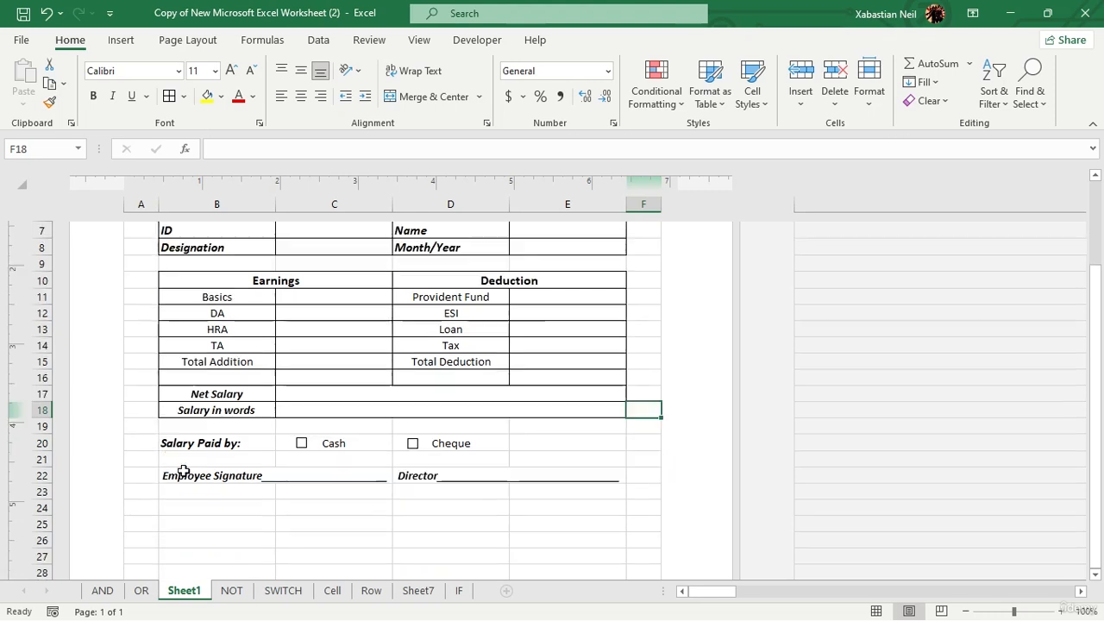
scroll(183, 470, down, 4)
scroll(183, 471, up, 1)
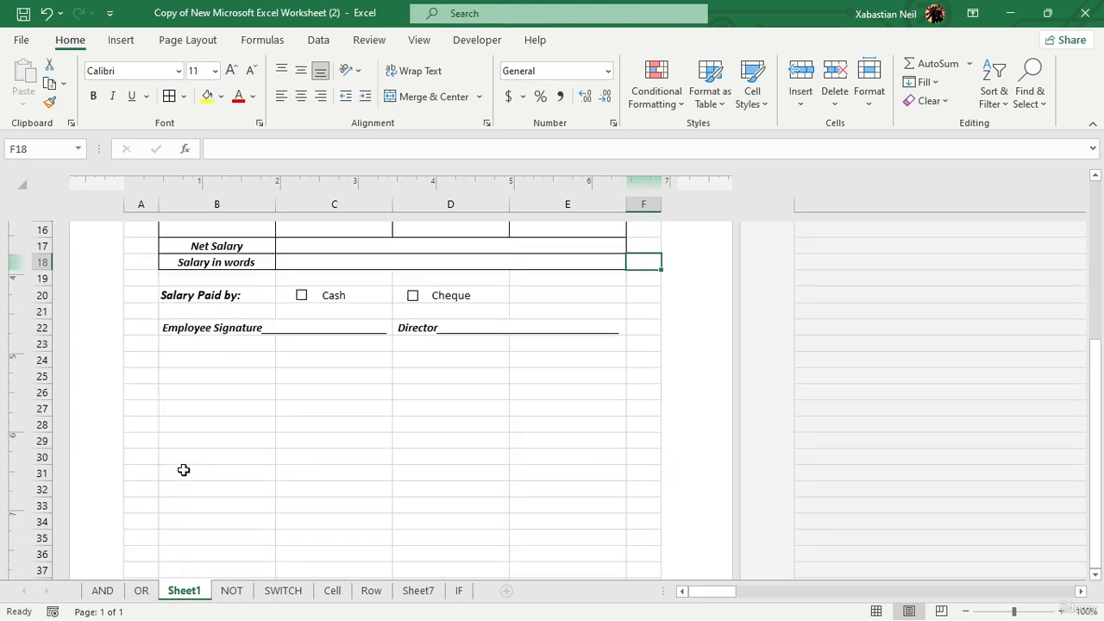
drag(129, 379, 648, 190)
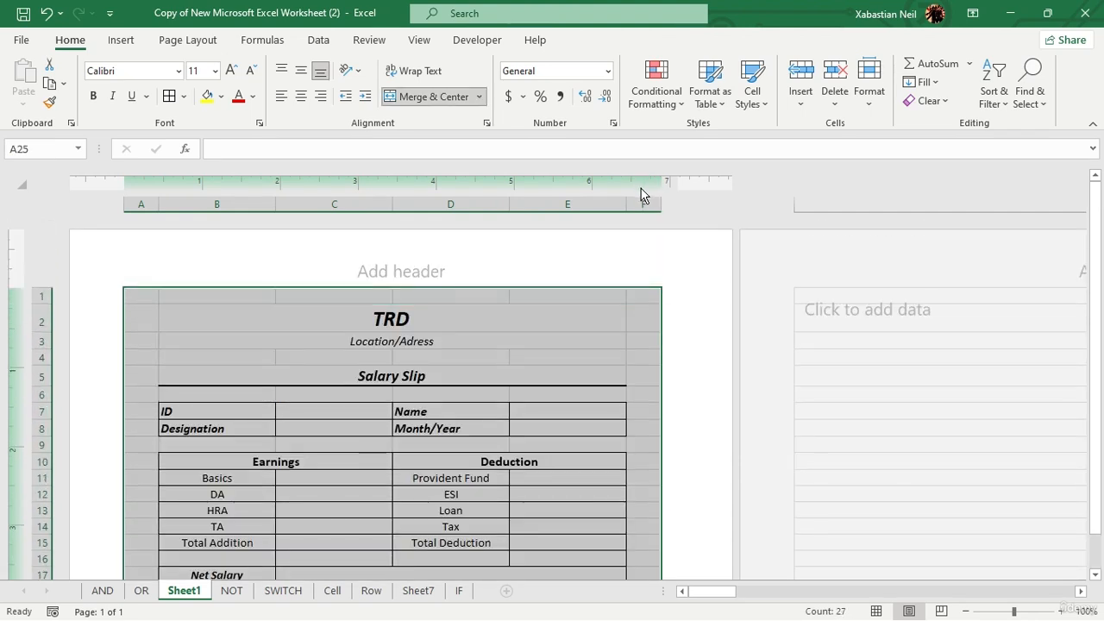
click(183, 96)
click(246, 303)
scroll(492, 374, down, 4)
click(574, 552)
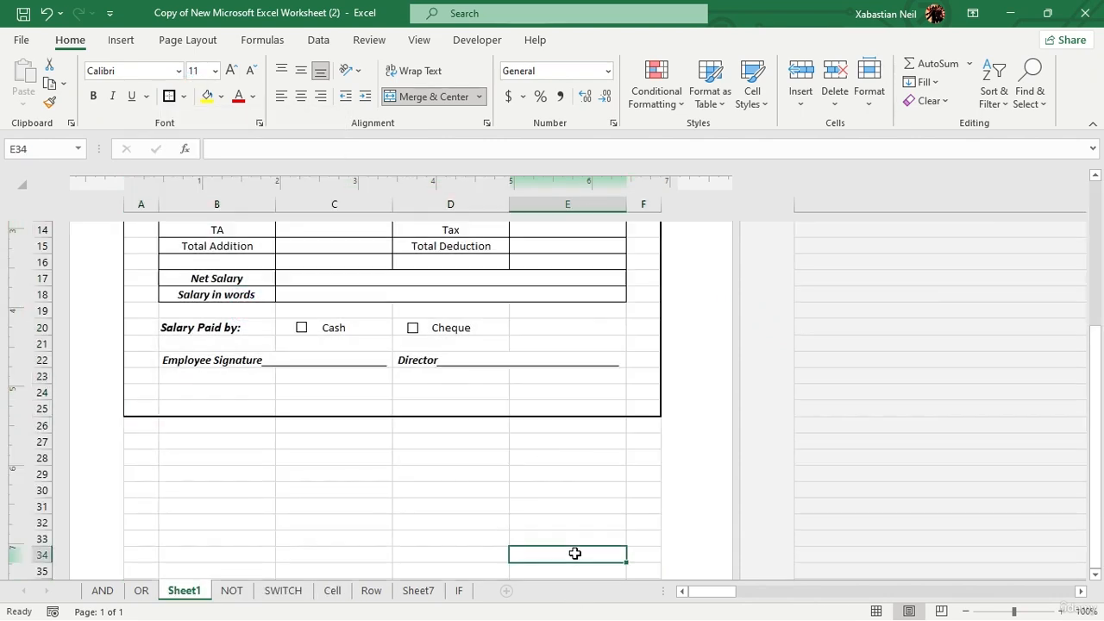
- Fill the range A1:F25 with white and hide the white space around the page
scroll(614, 468, up, 4)
scroll(616, 468, down, 1)
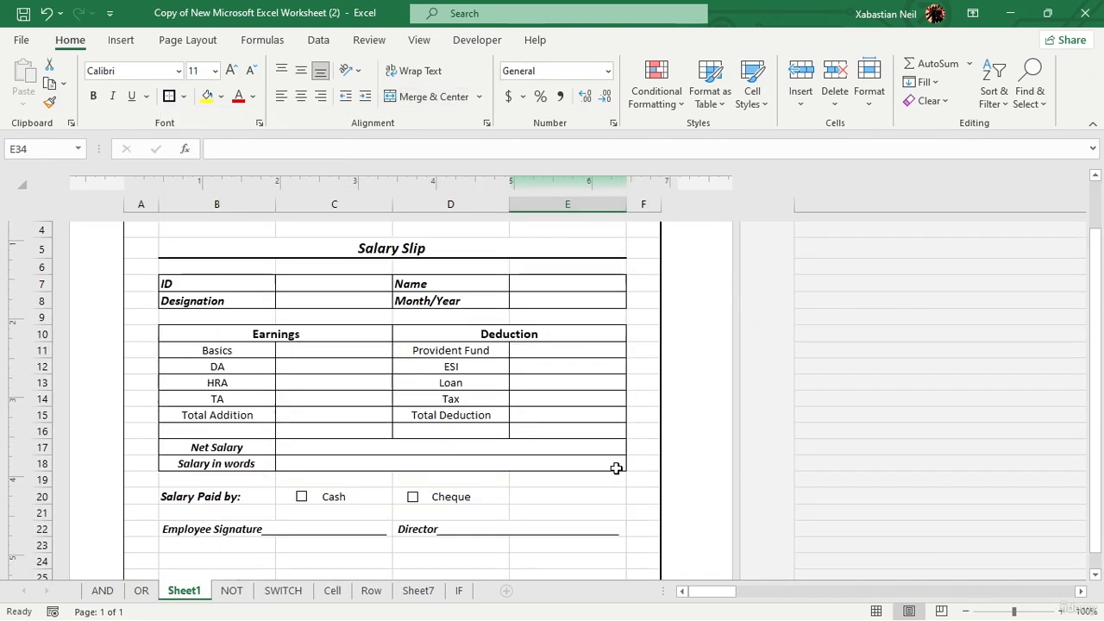
scroll(278, 328, up, 2)
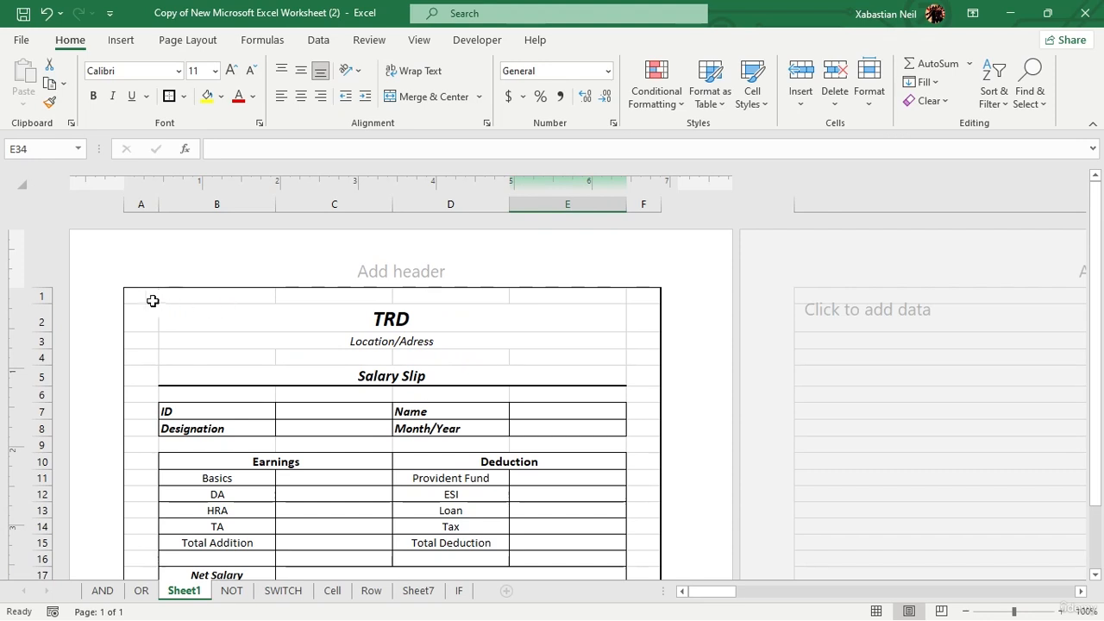
drag(146, 298, 646, 344)
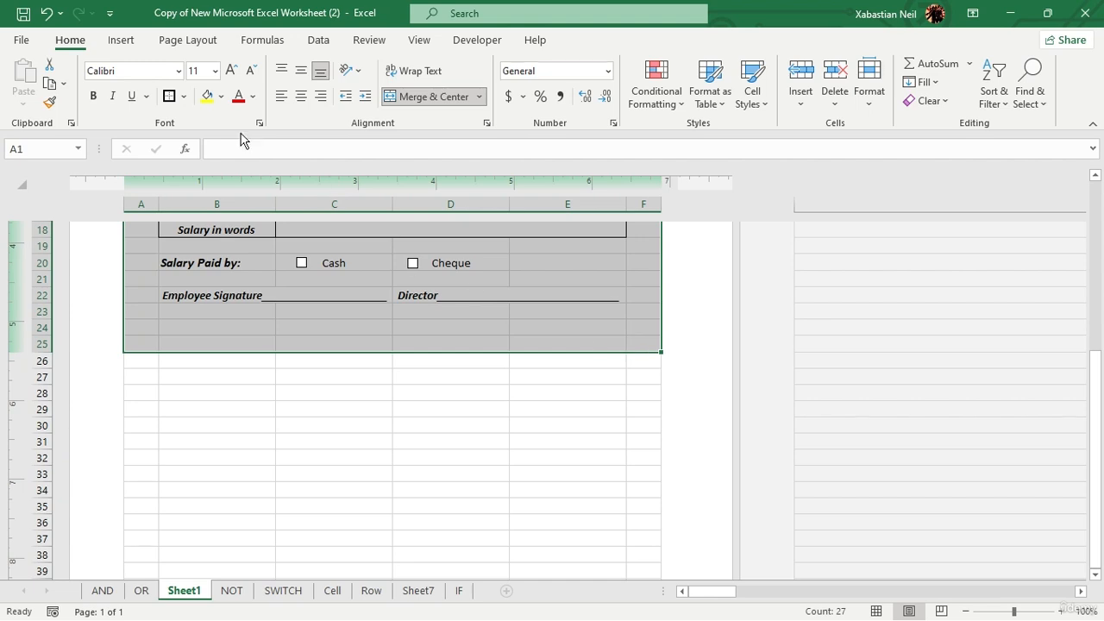
click(220, 101)
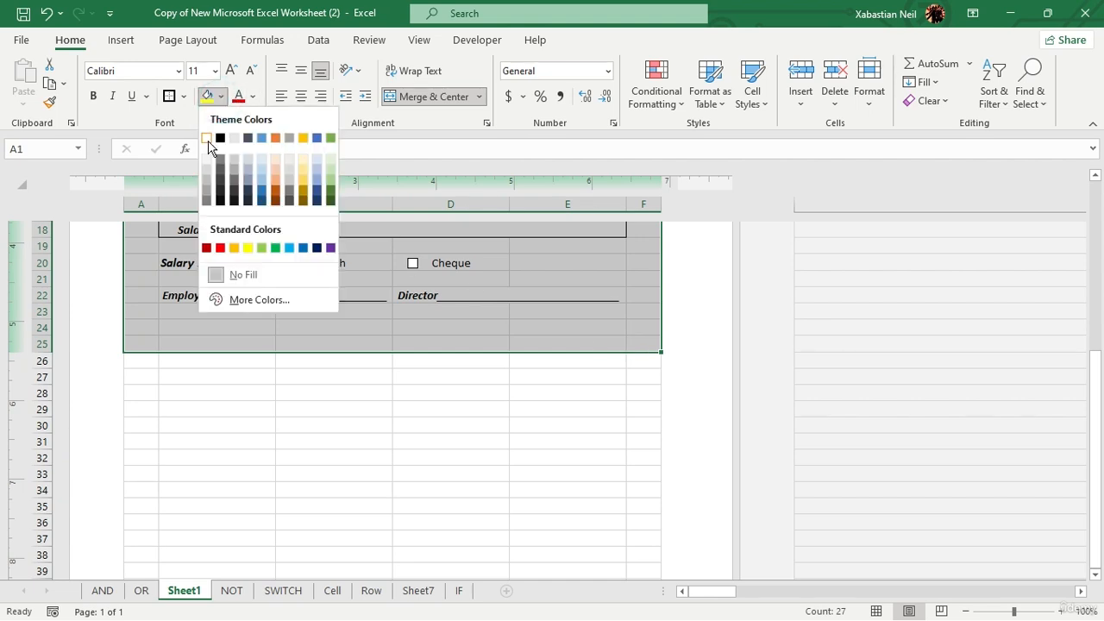
click(212, 139)
click(68, 343)
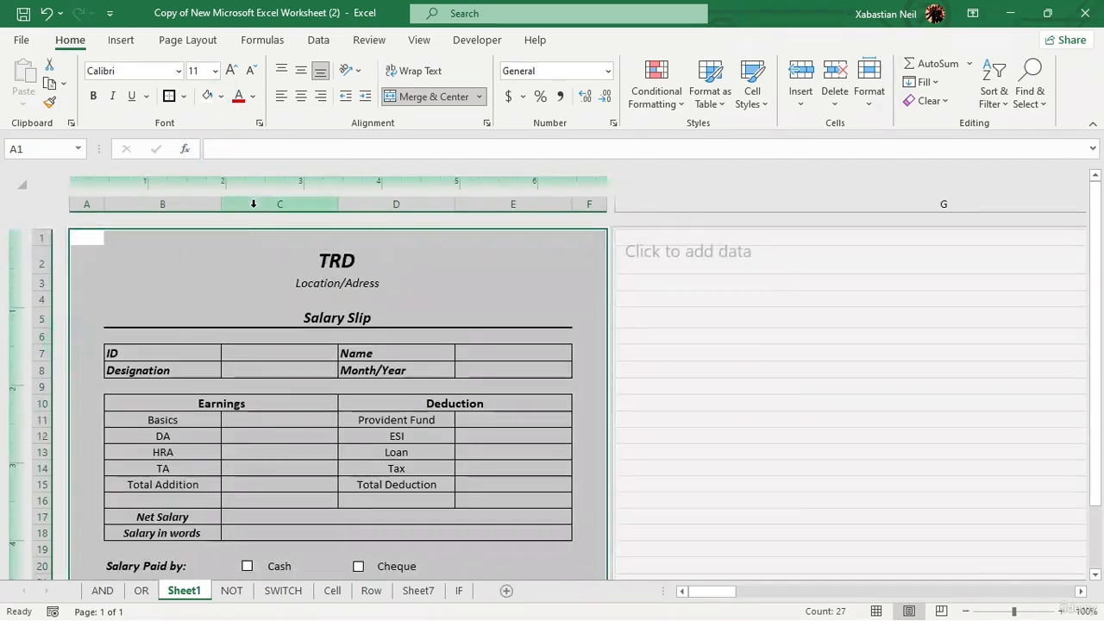
click(638, 238)
- Review the bordered salary slip layout from the TRD heading to the signature lines
scroll(316, 340, down, 4)
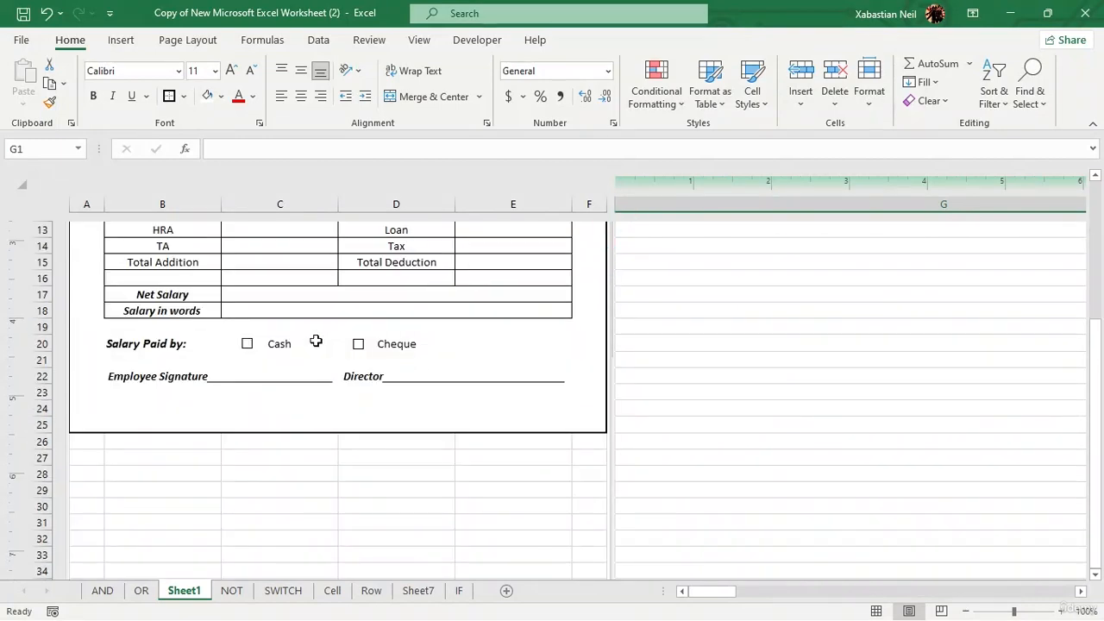
scroll(326, 347, up, 4)
scroll(331, 349, down, 6)
scroll(330, 349, up, 3)
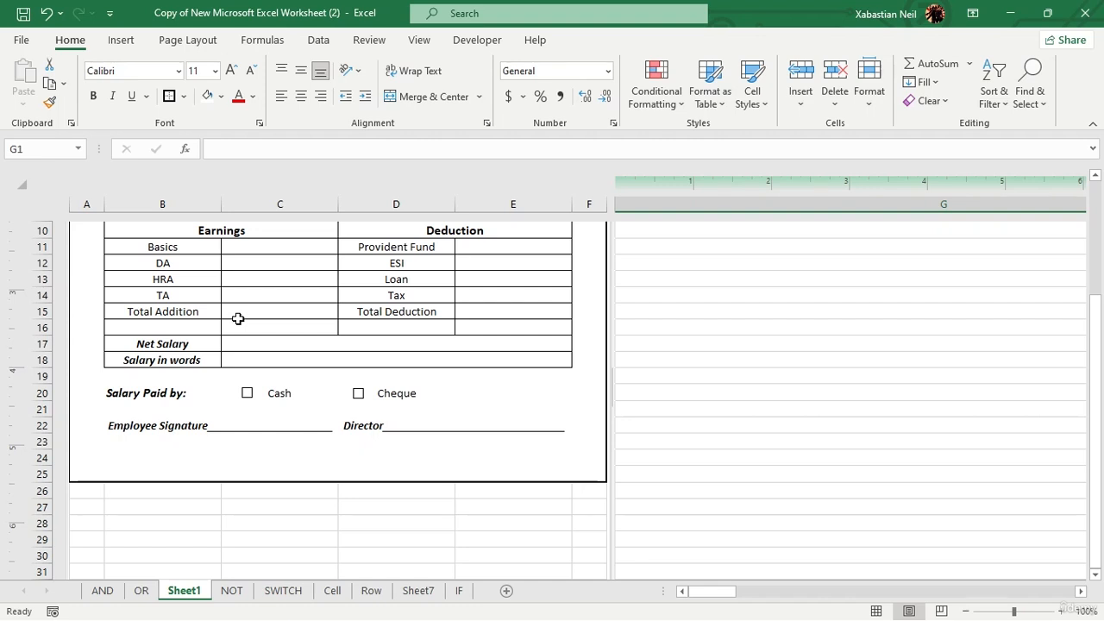
scroll(237, 319, up, 3)
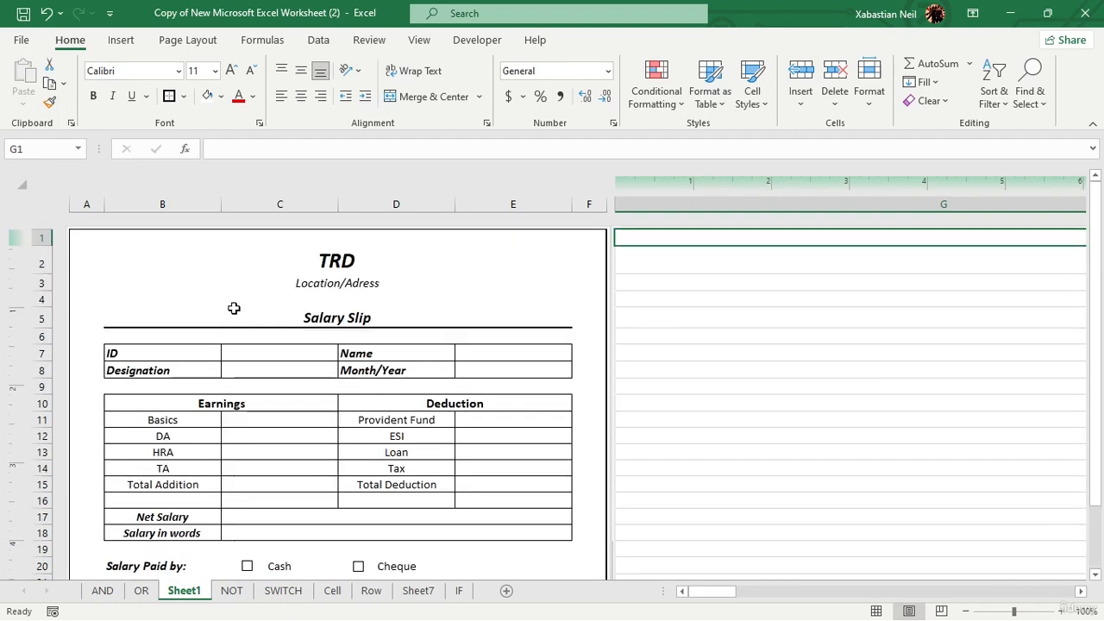
scroll(233, 323, down, 2)
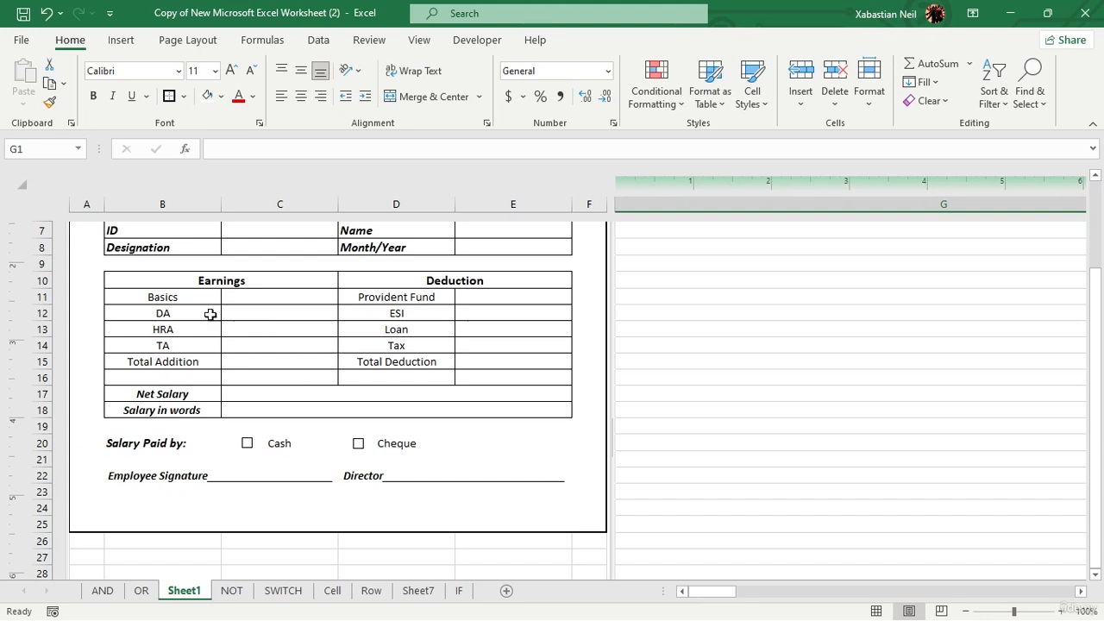
click(185, 278)
scroll(110, 354, up, 2)
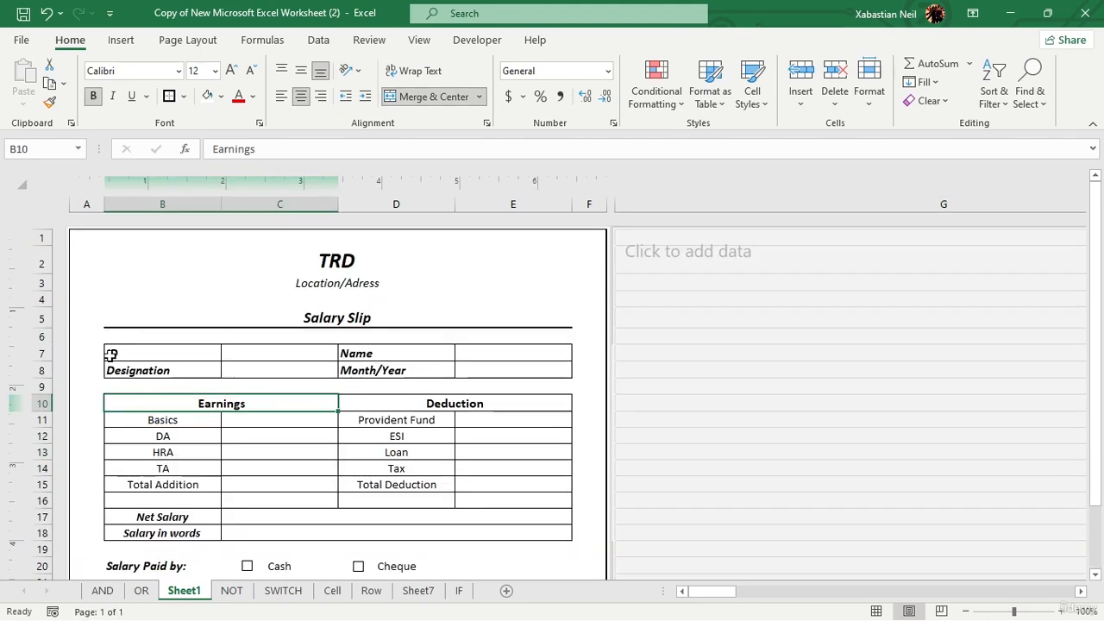
scroll(173, 379, down, 1)
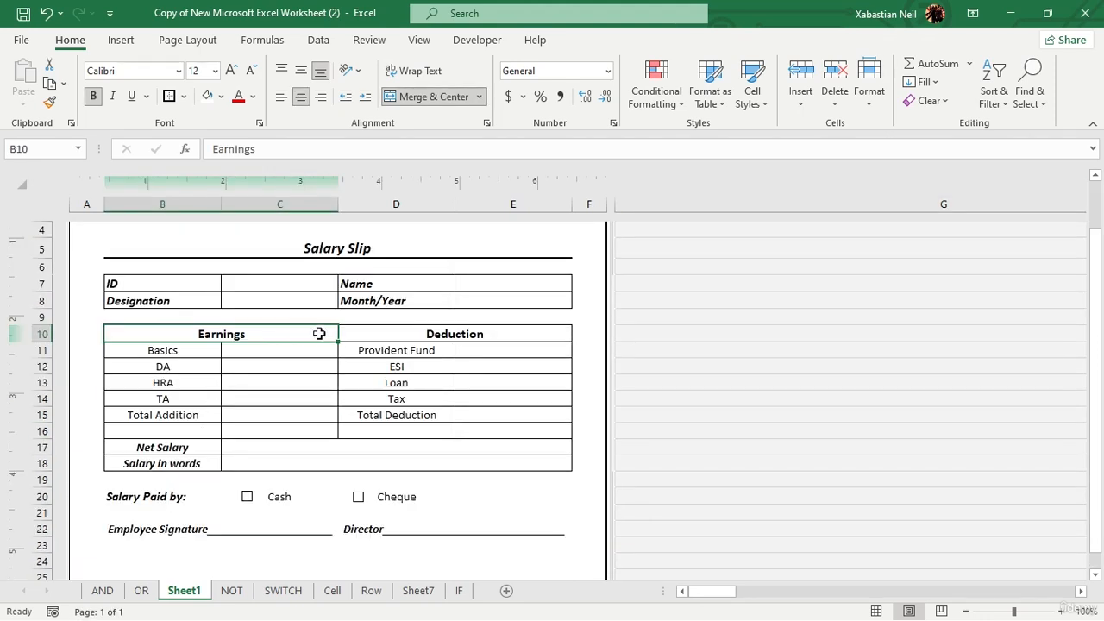
- Shade the Earnings and Deduction header cells in row 10 with a medium grey fill
click(377, 335)
shift+click(319, 331)
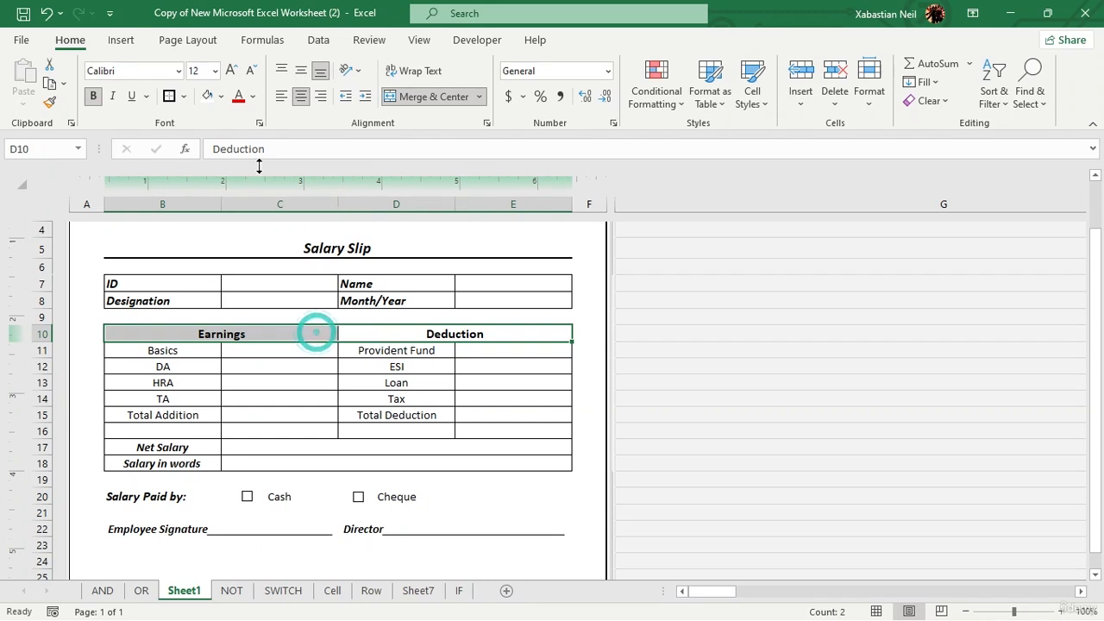
click(221, 95)
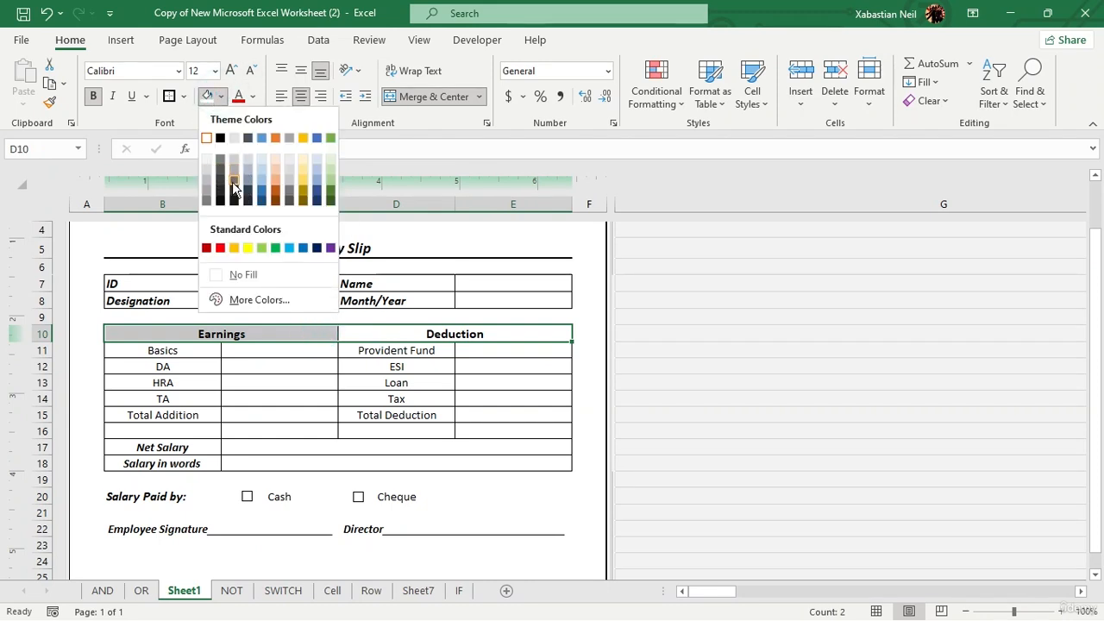
click(233, 182)
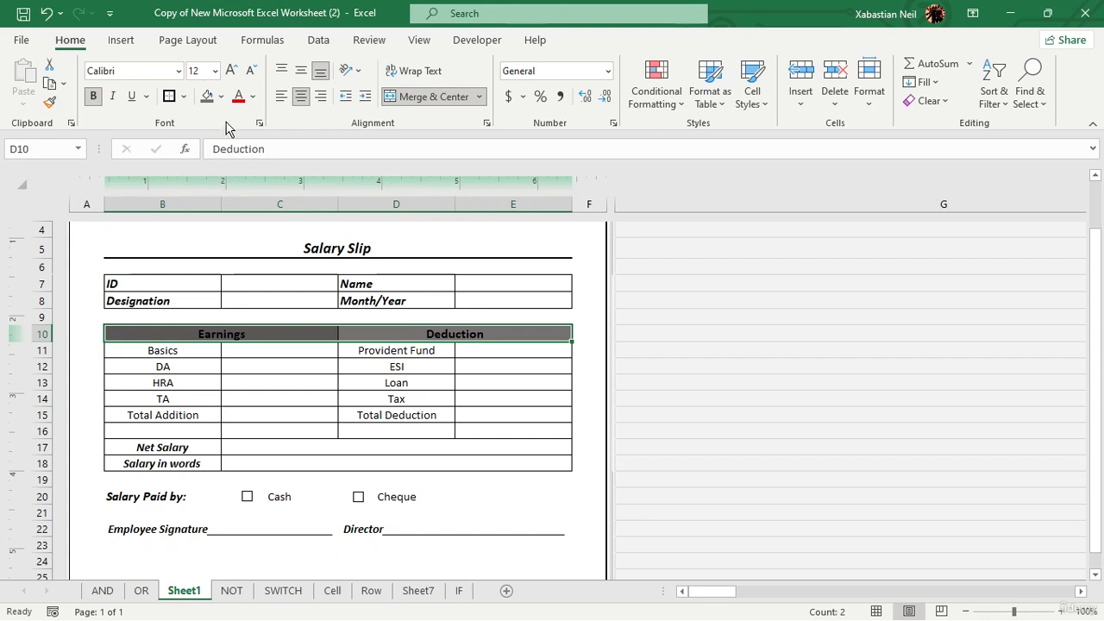
click(220, 96)
click(233, 172)
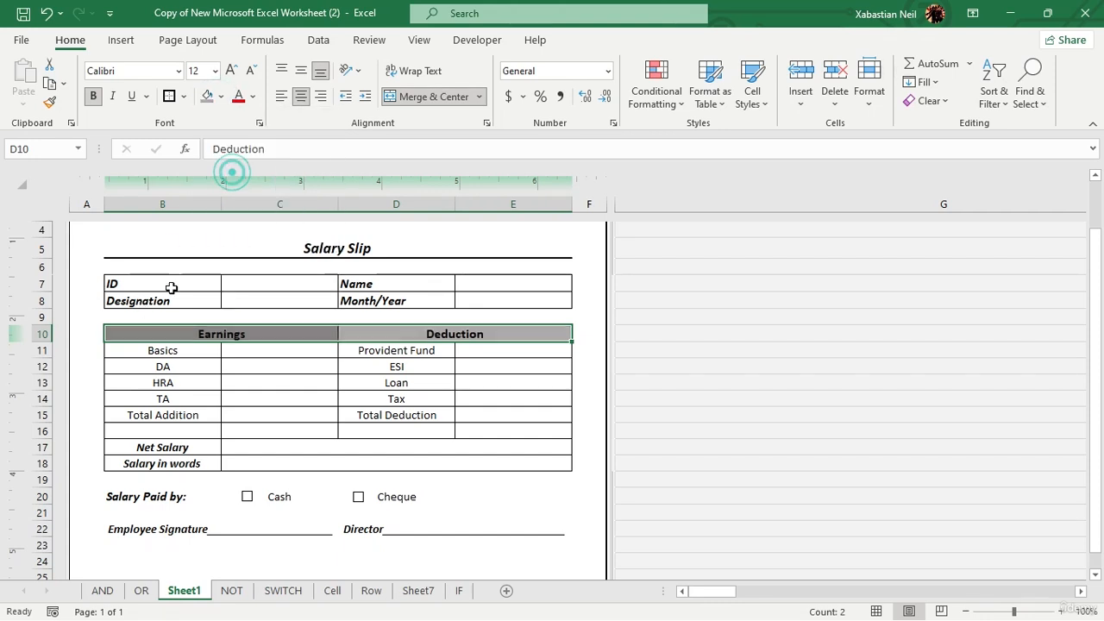
click(195, 250)
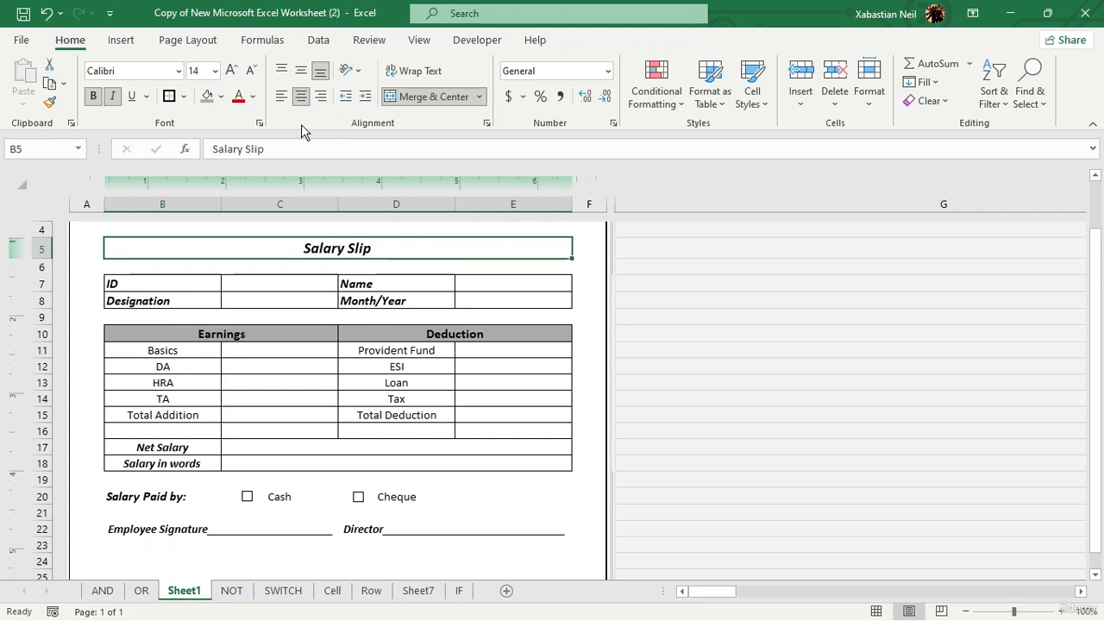
- Enter the formula =SUM(E11:E14) in E15 to calculate Total Deduction
click(501, 415)
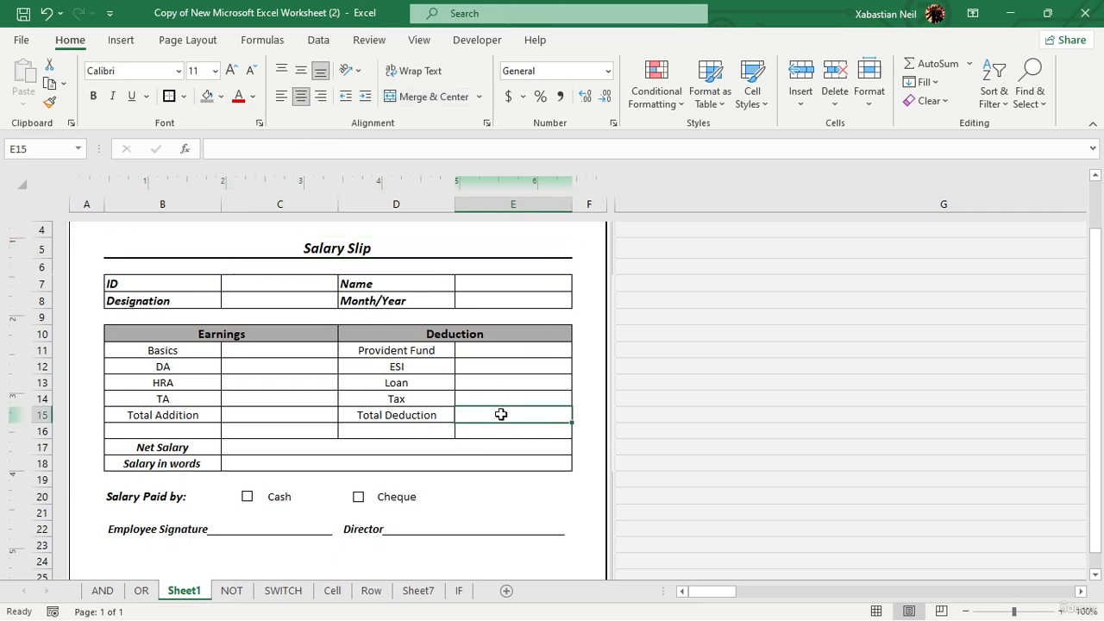
double_click(501, 414)
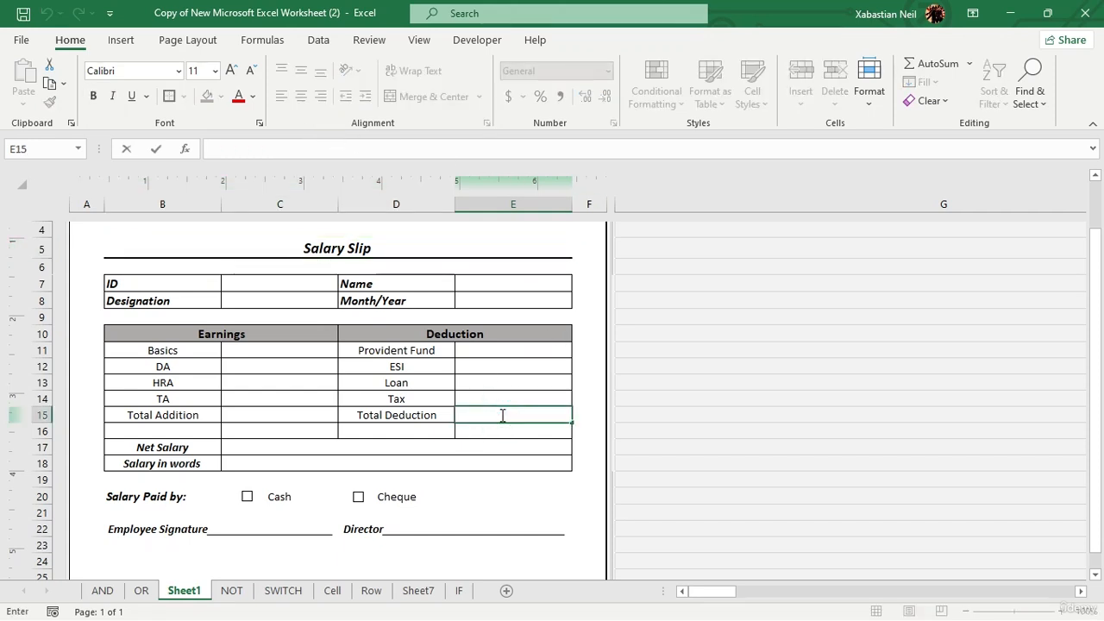
text(=sum)
key(Tab)
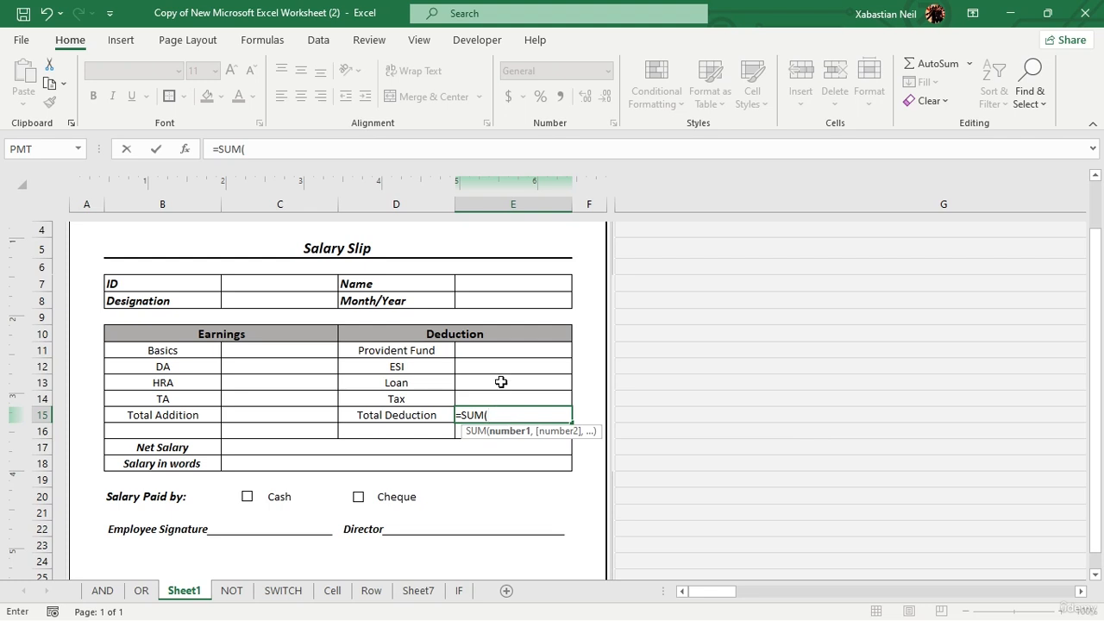
drag(521, 355, 525, 394)
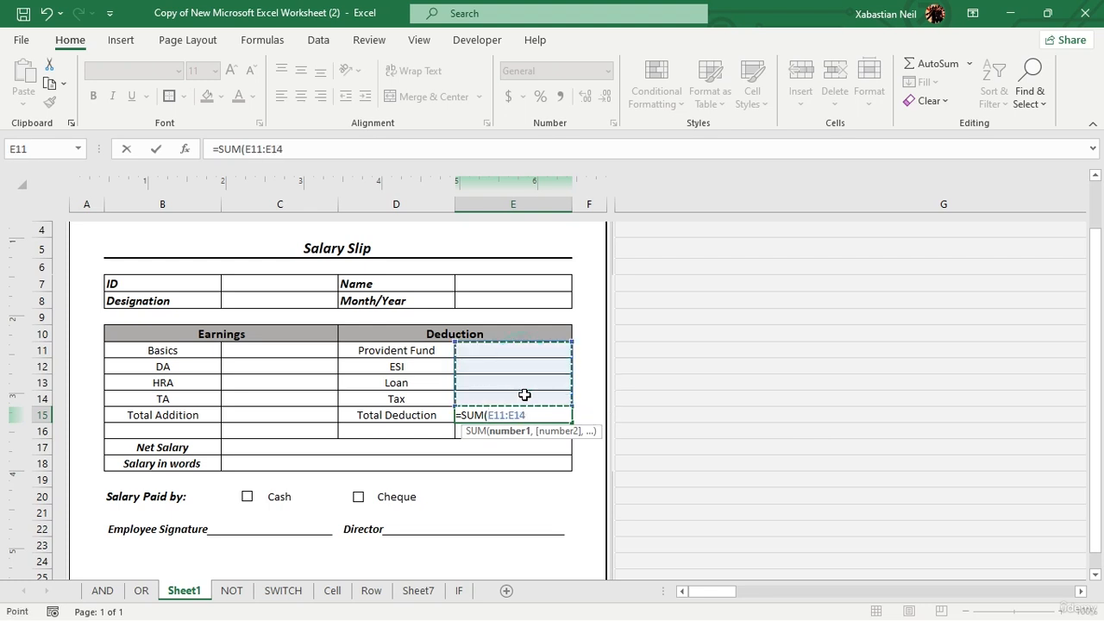
key(Return)
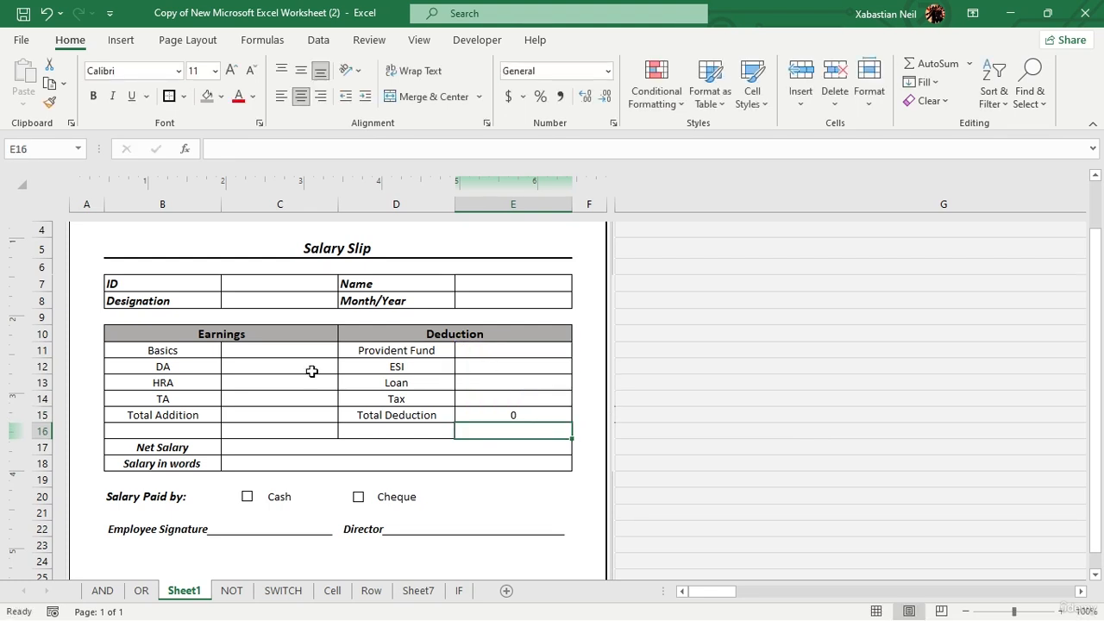
- Enter the formula =SUM(C11:C14) in C15 to calculate Total Addition
click(278, 415)
text(=)
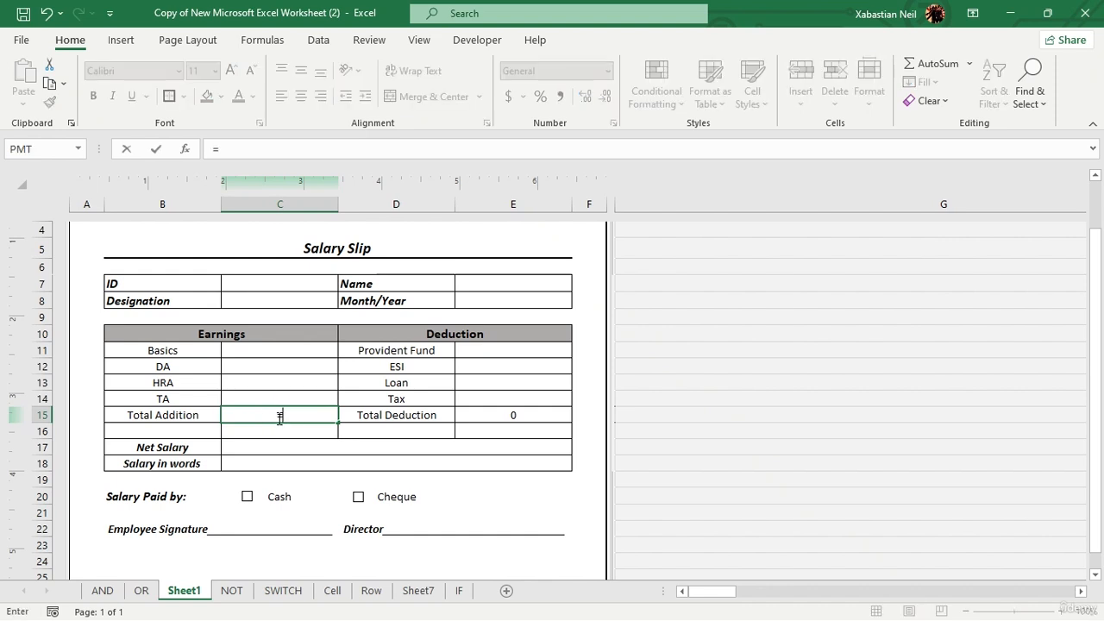
text(sum)
key(Tab)
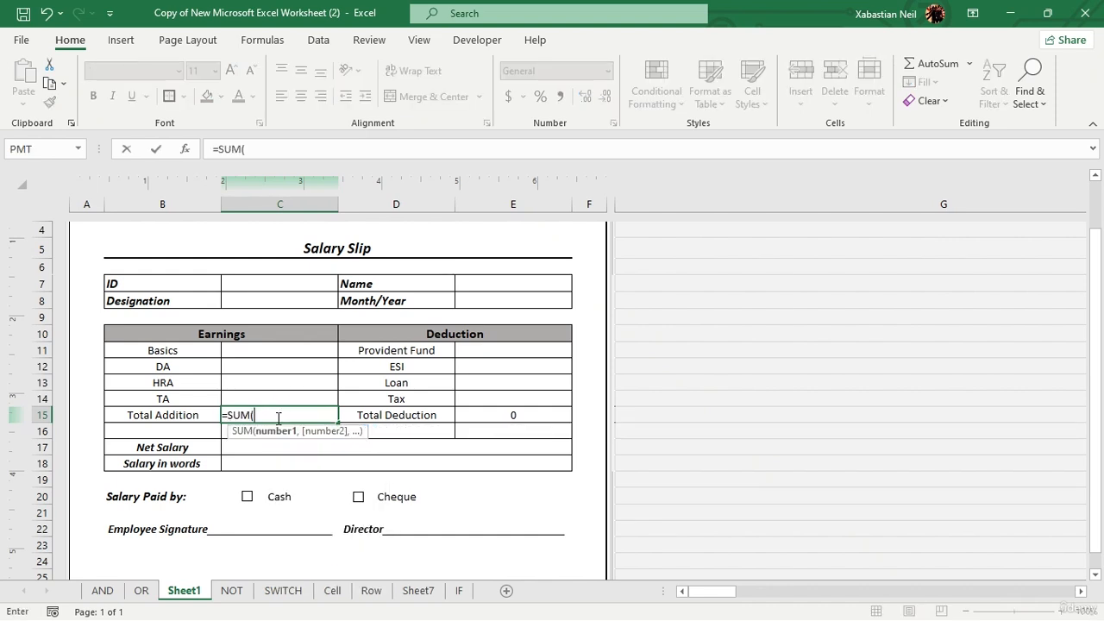
drag(308, 350, 301, 393)
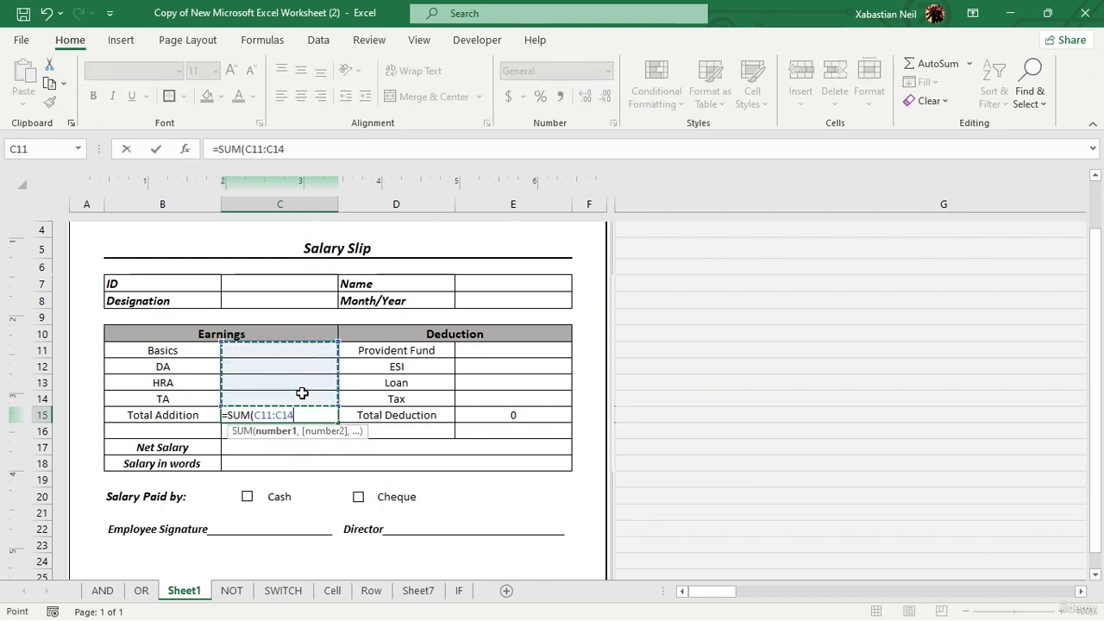
text())
key(Return)
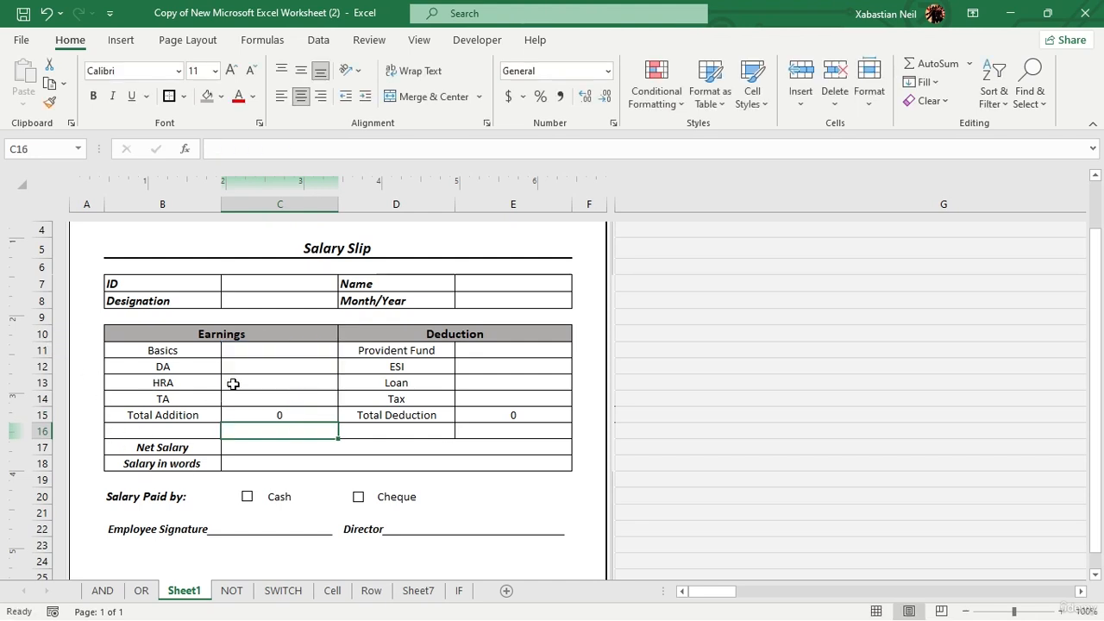
- Enter the formula =C15-E15 in C17 to calculate Net Salary
double_click(261, 446)
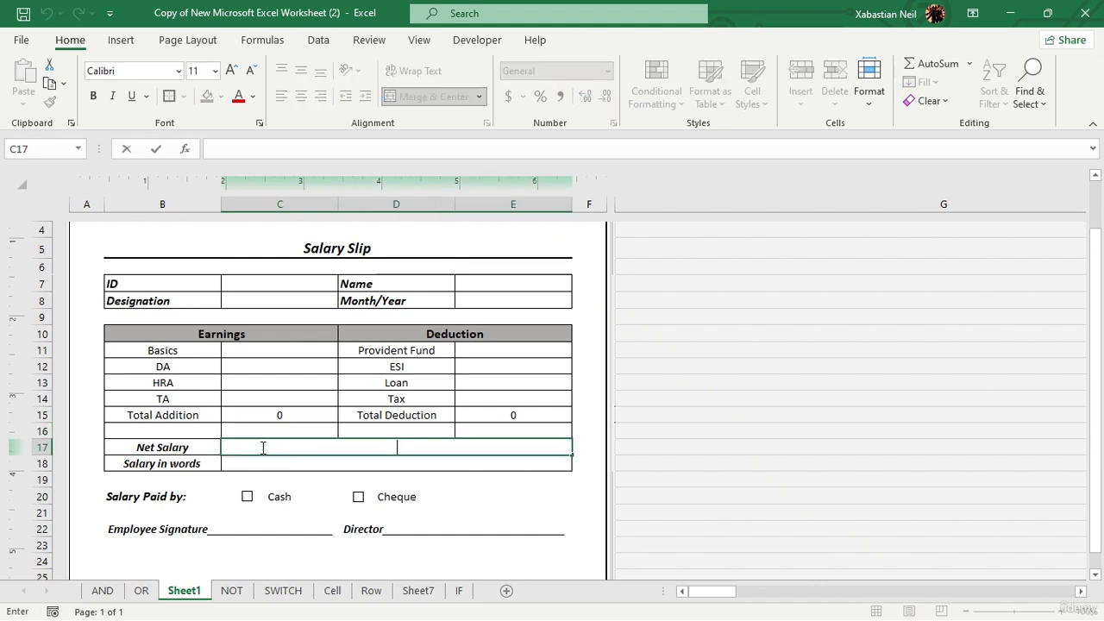
text(=)
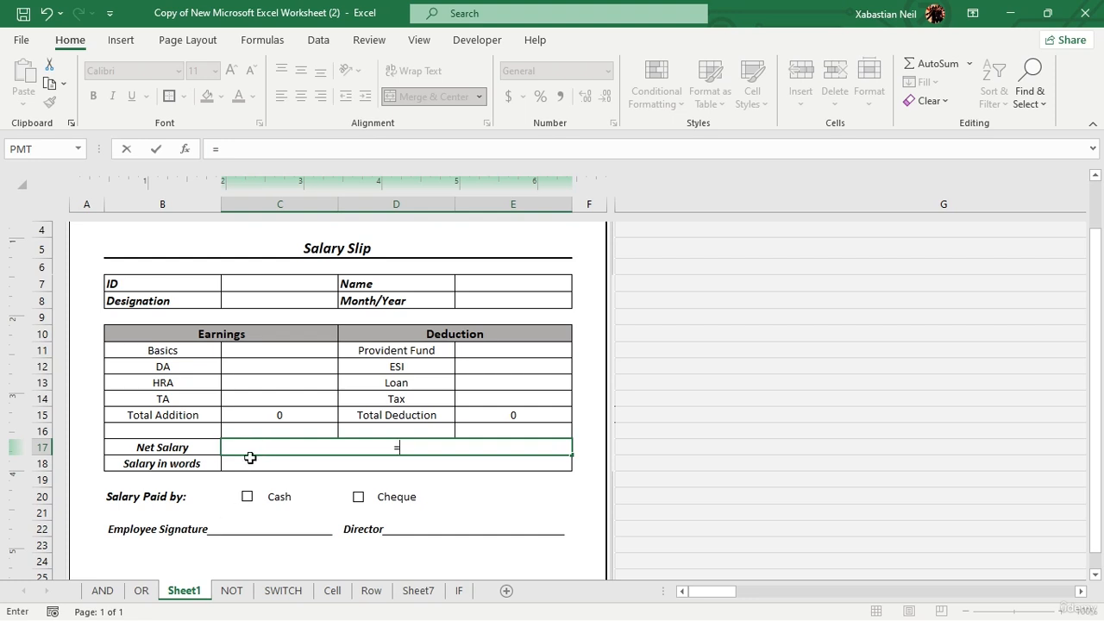
click(289, 413)
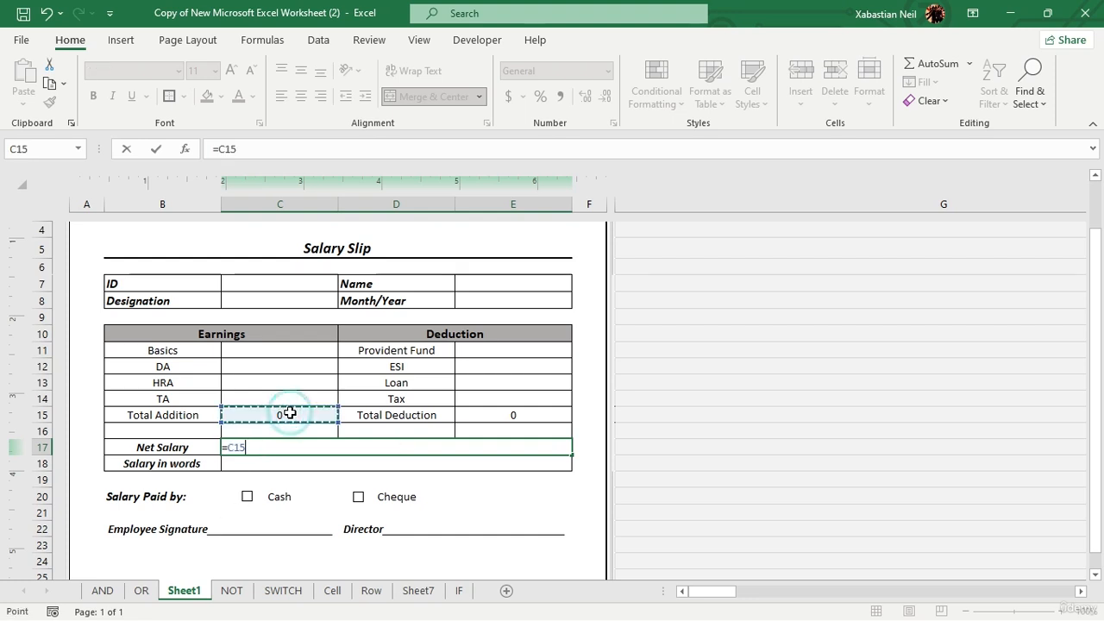
text(-)
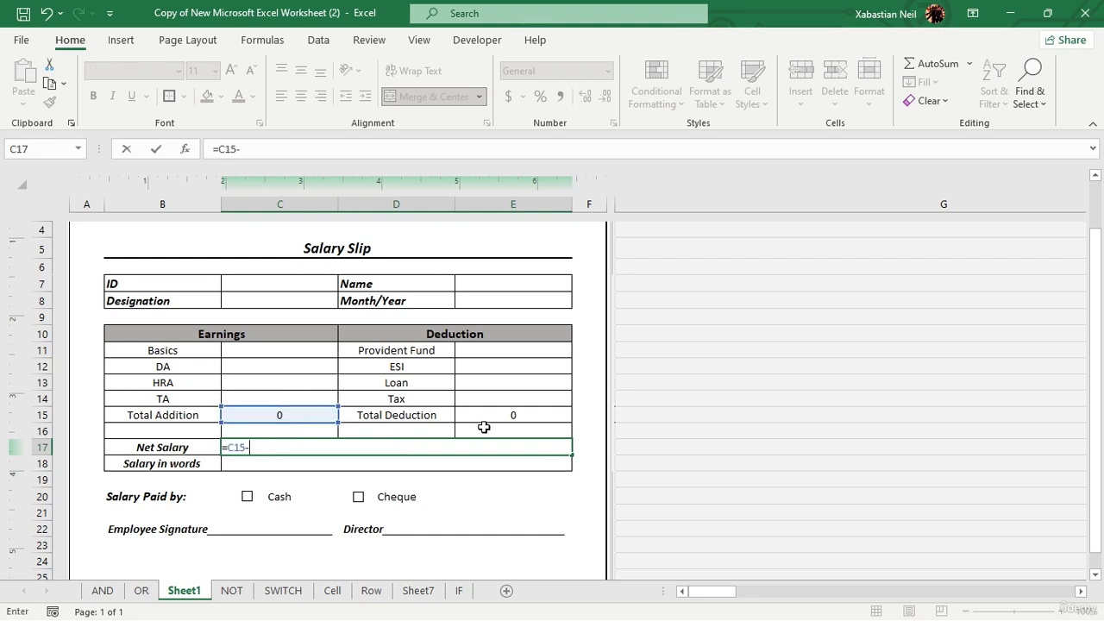
click(511, 418)
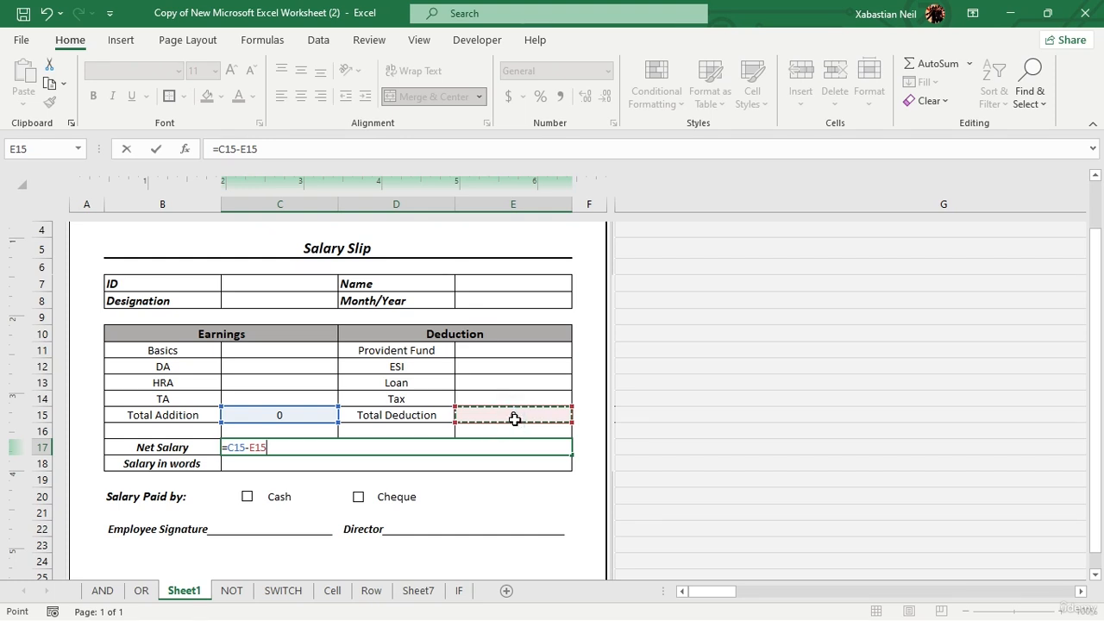
key(Return)
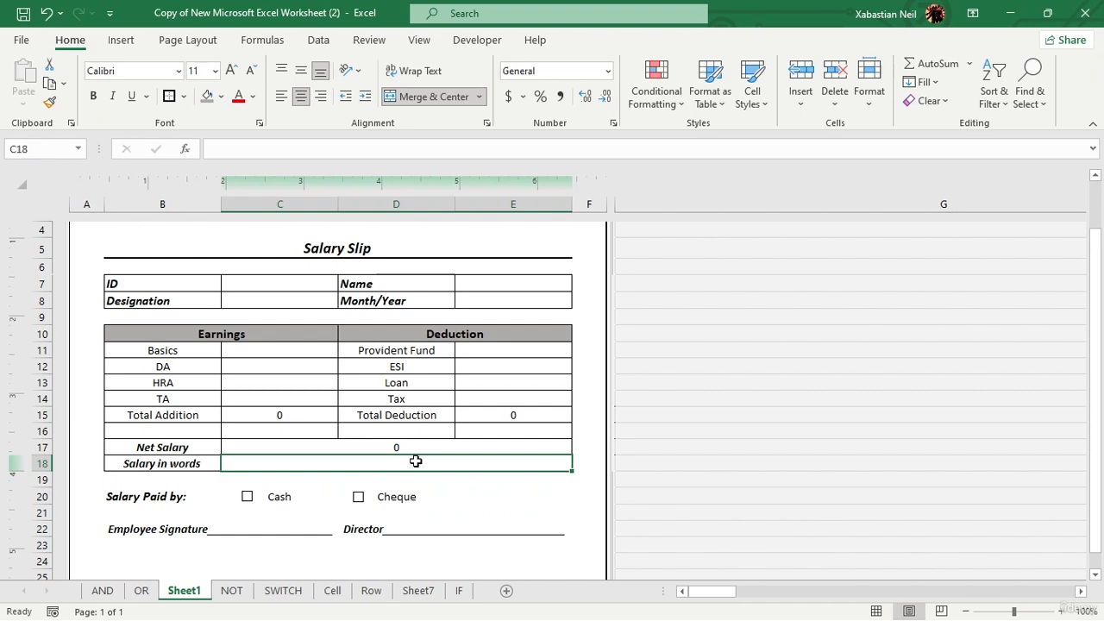
- Try to convert the salary to words by entering =SpellNumber in C18
text(=)
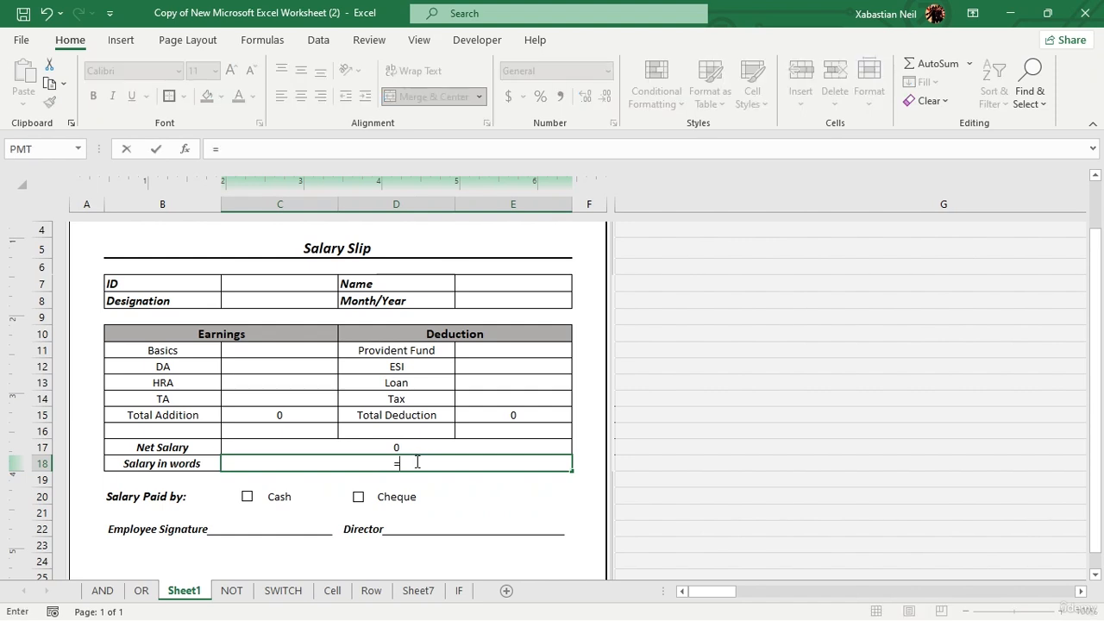
text(spel)
key(BackSpace)
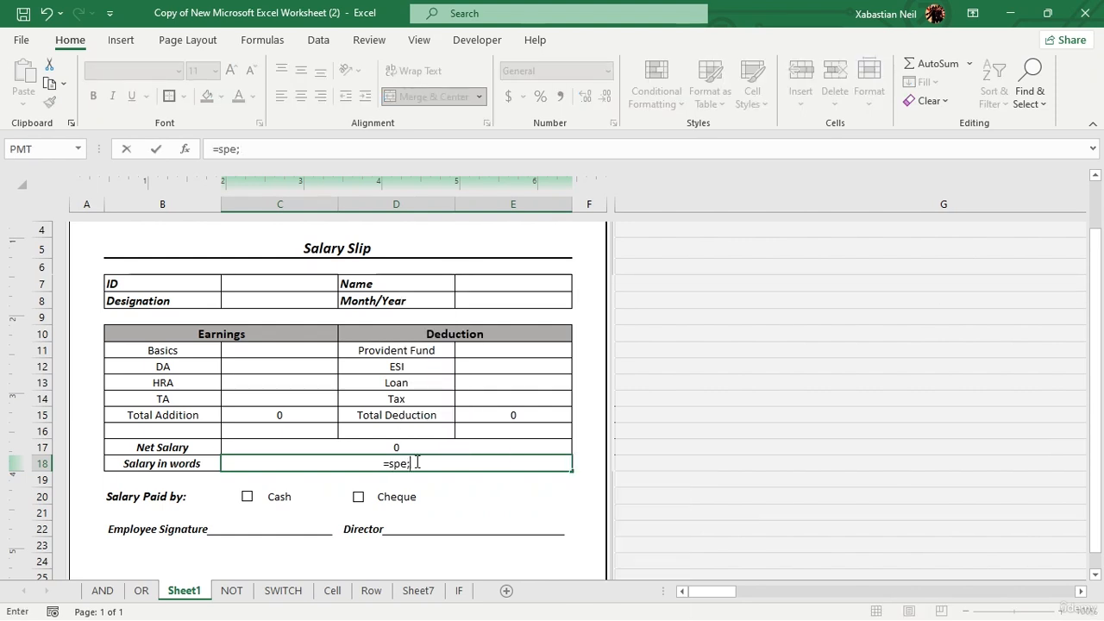
text(ll)
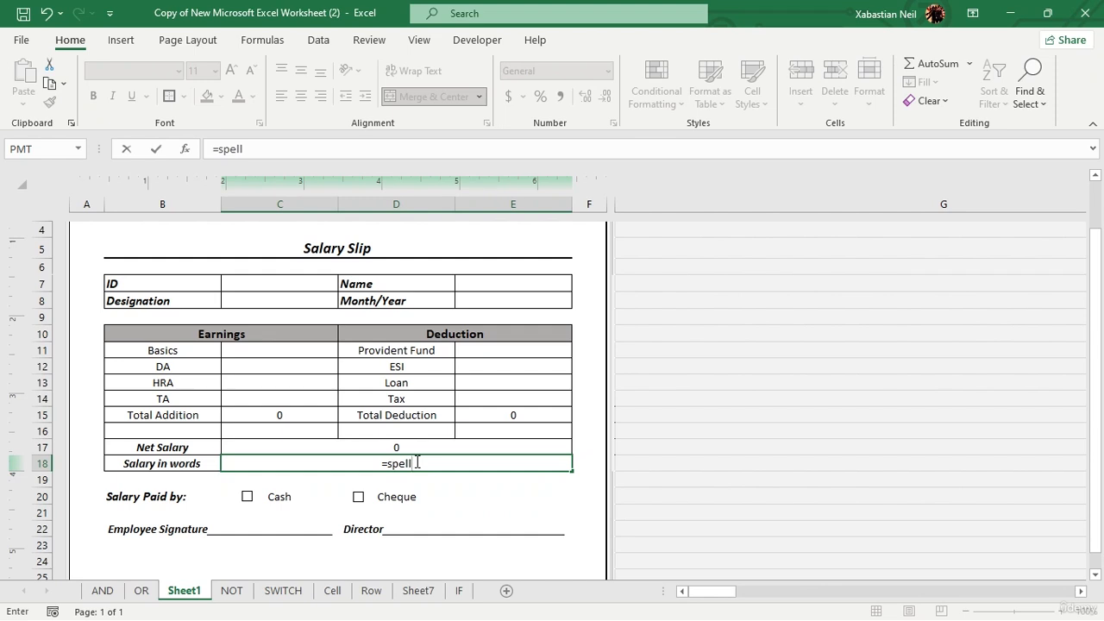
text(number)
key(BackSpace)
key(BackSpace)
key(BackSpace)
key(BackSpace)
key(BackSpace)
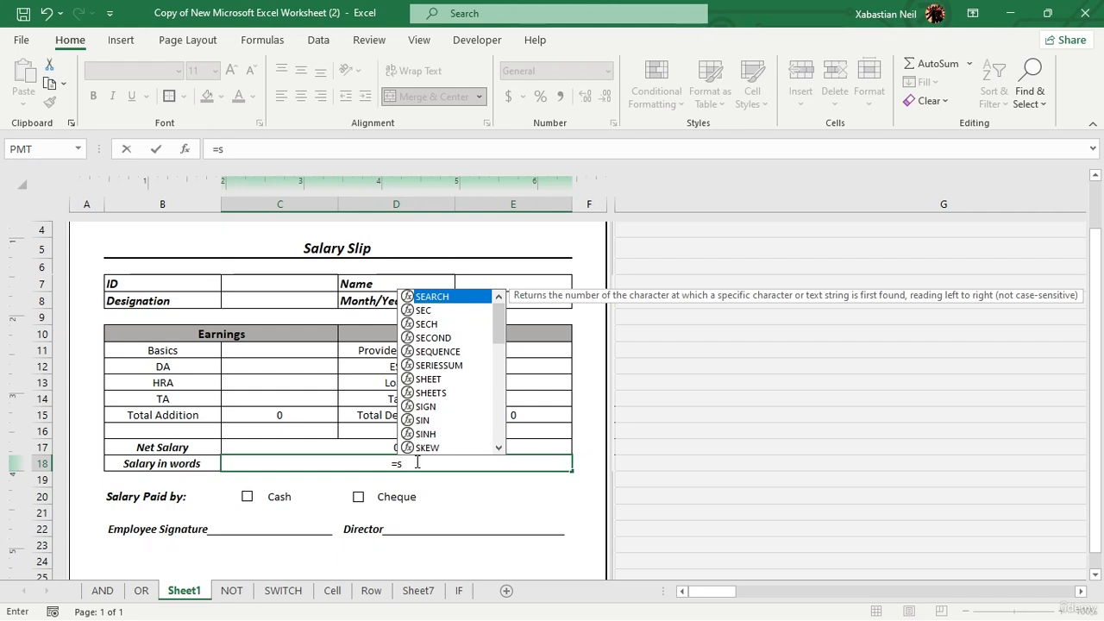
text(pel)
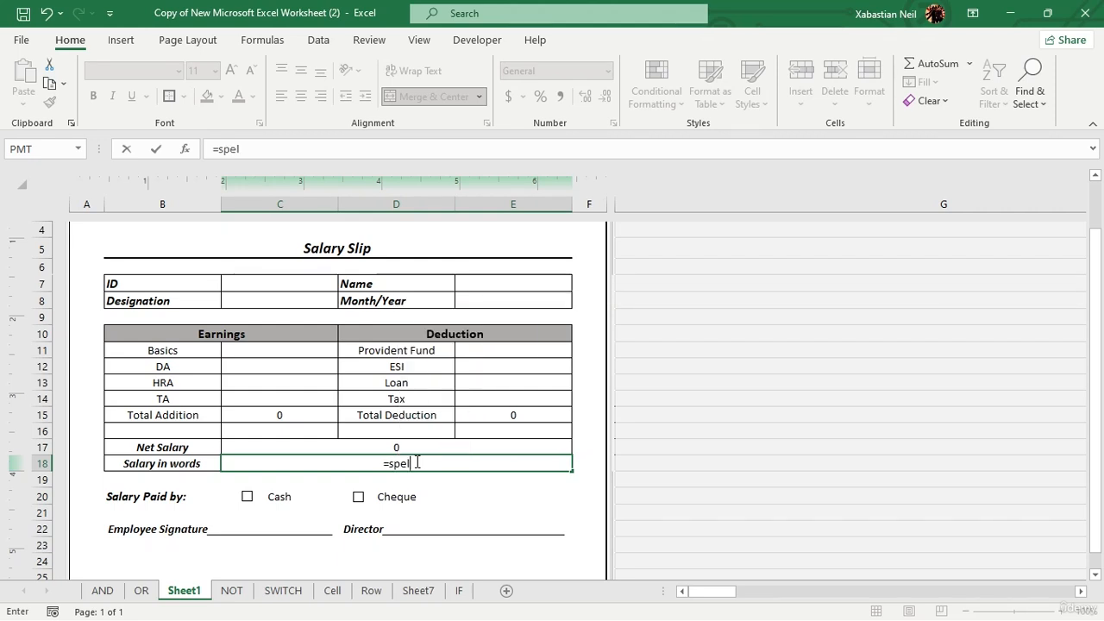
key(BackSpace)
key(BackSpace)
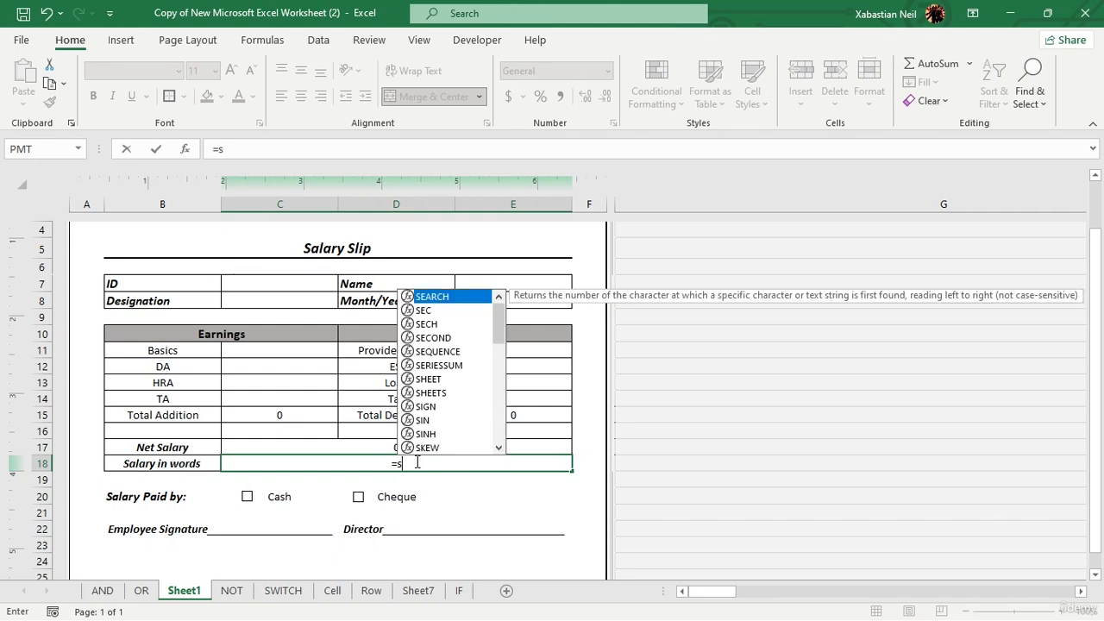
text(SpellN)
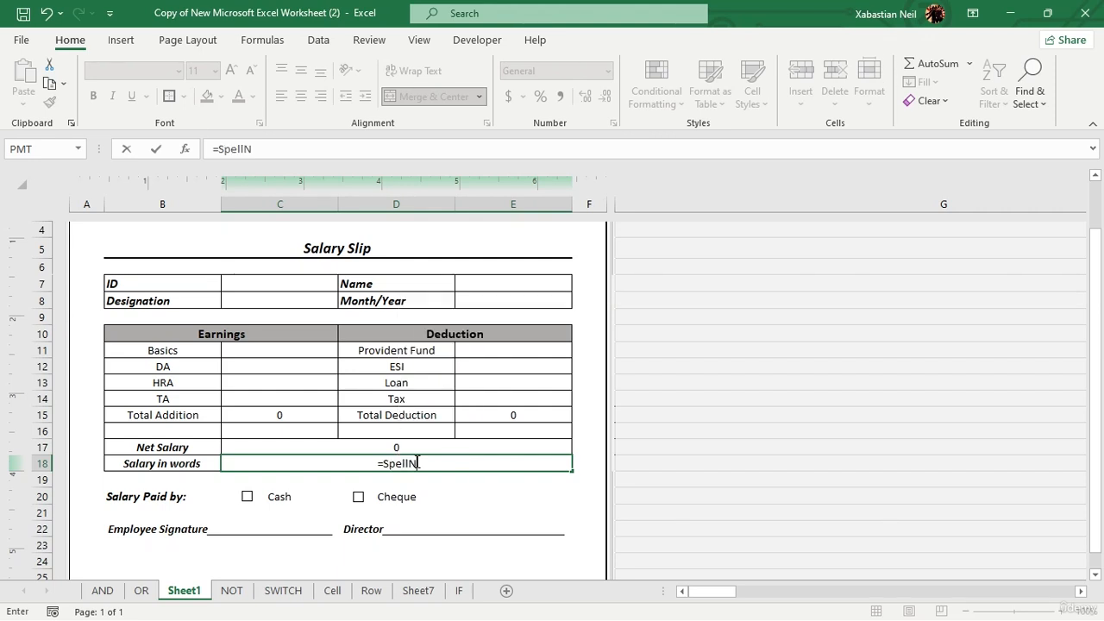
text(umber)
key(Tab)
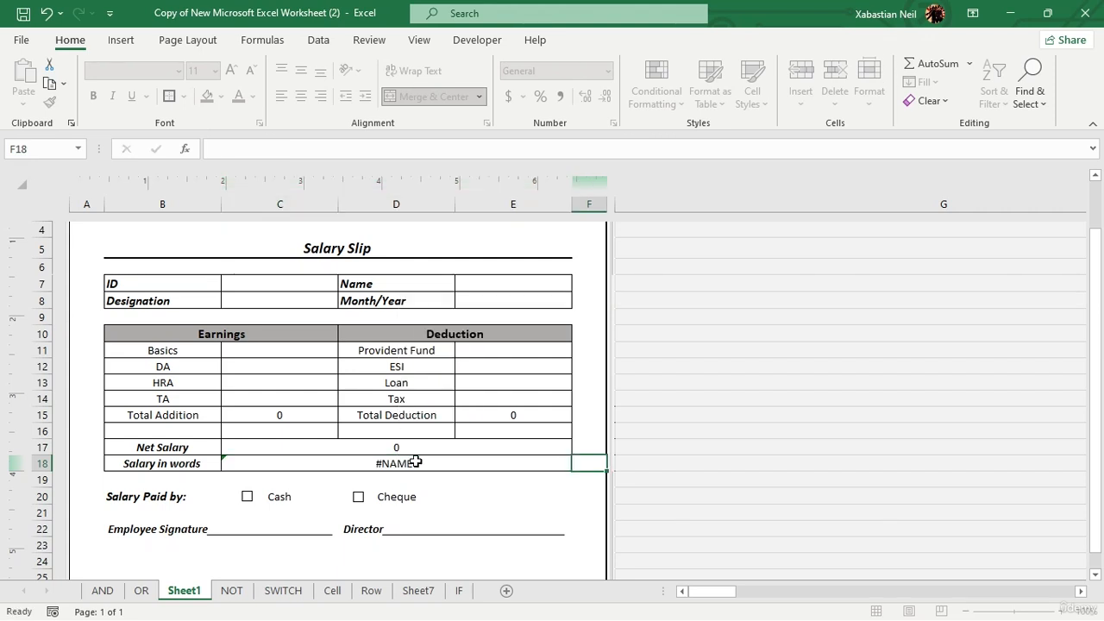
- Clear the SpellNumber entry from the Salary in words cell C18
double_click(452, 462)
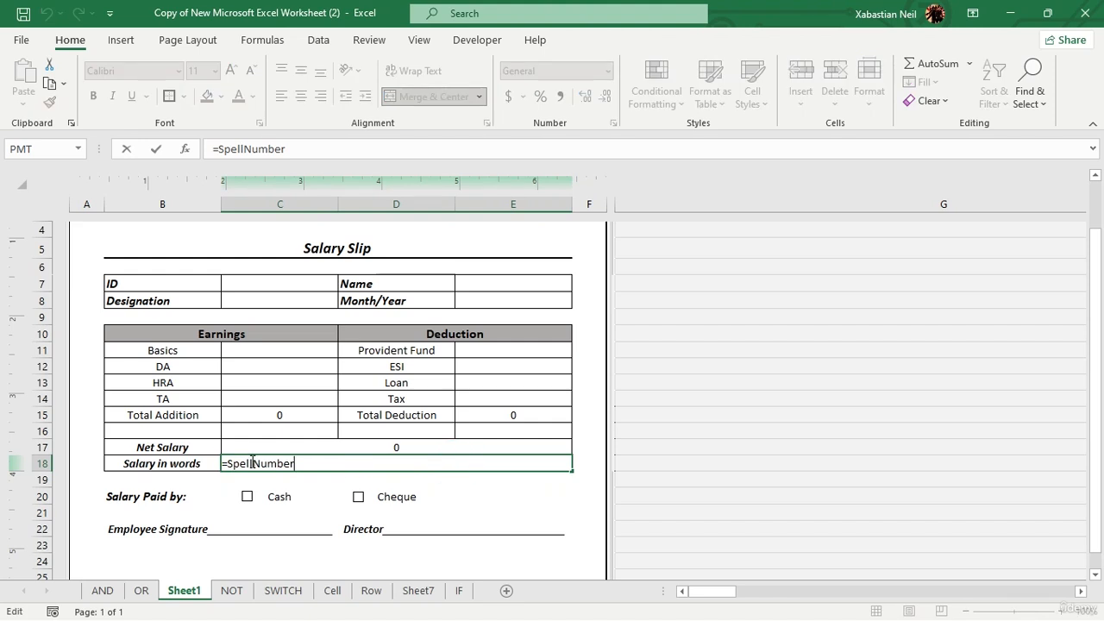
key(BackSpace)
key(BackSpace)
key(BackSpace)
key(BackSpace)
key(BackSpace)
key(BackSpace)
key(BackSpace)
key(BackSpace)
key(BackSpace)
key(BackSpace)
key(BackSpace)
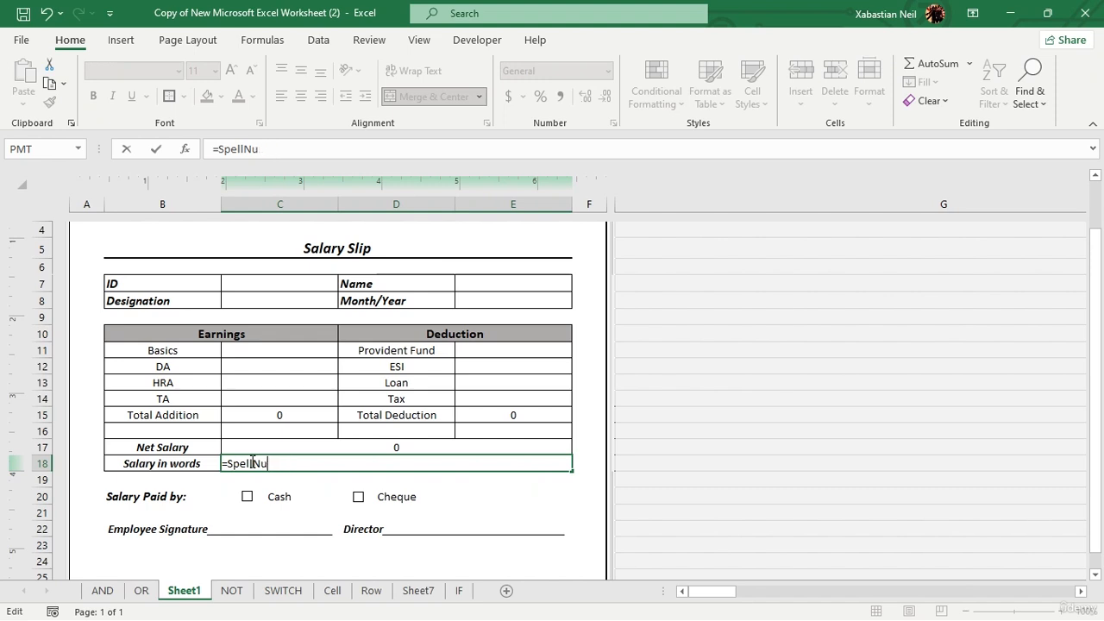
key(Escape)
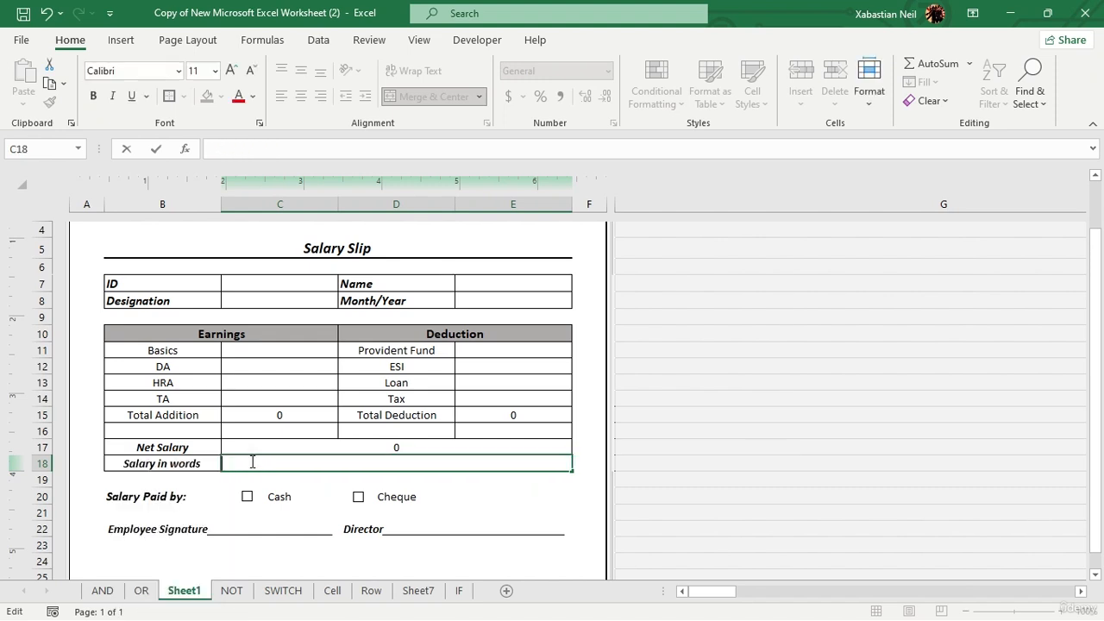
- Retry the entry =SpellNumber in the empty Salary in words cell C18
text(=)
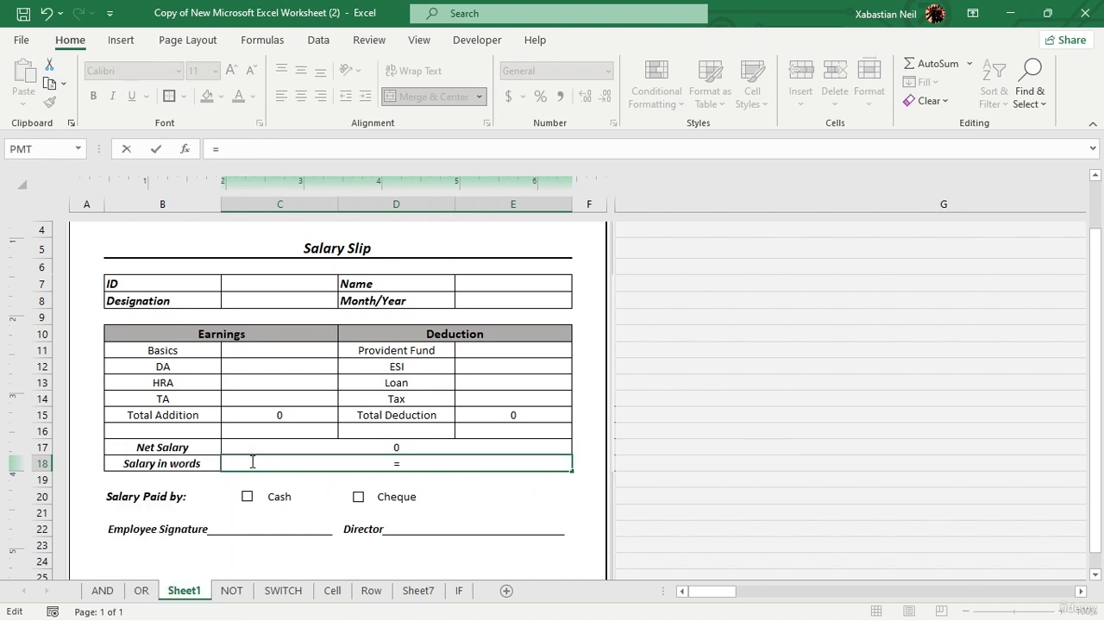
text(SP)
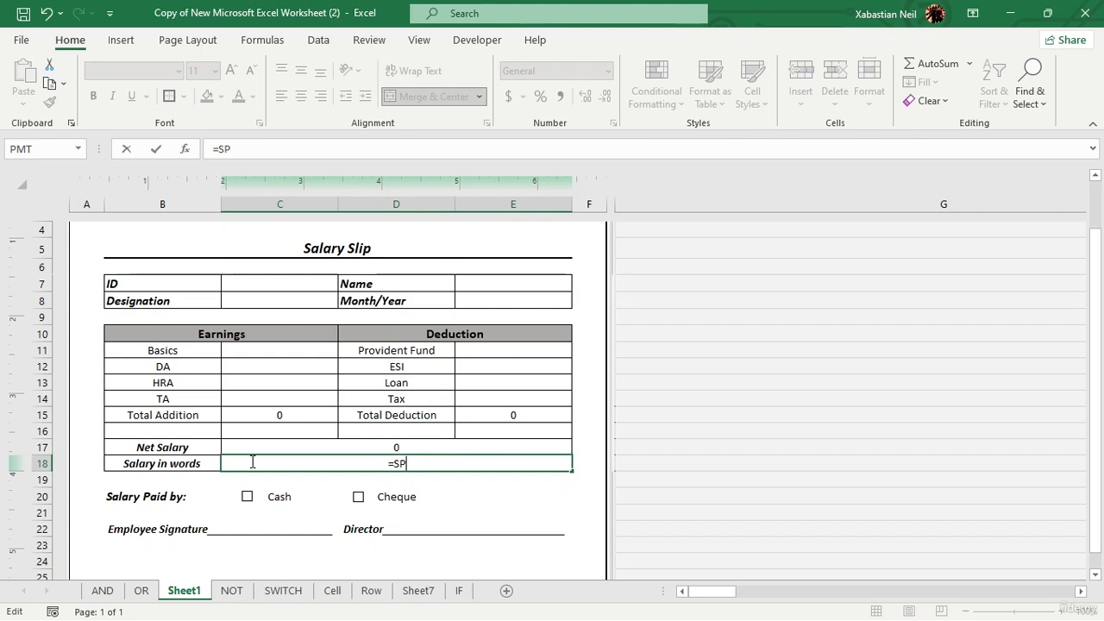
text(ELL)
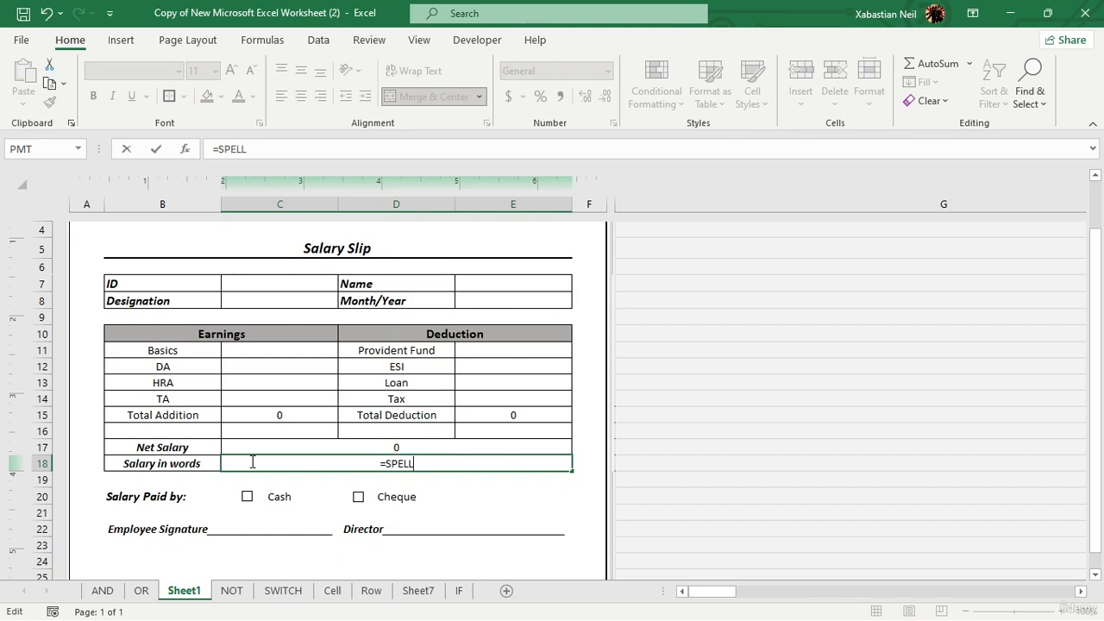
key(BackSpace)
key(BackSpace)
key(BackSpace)
text(pe)
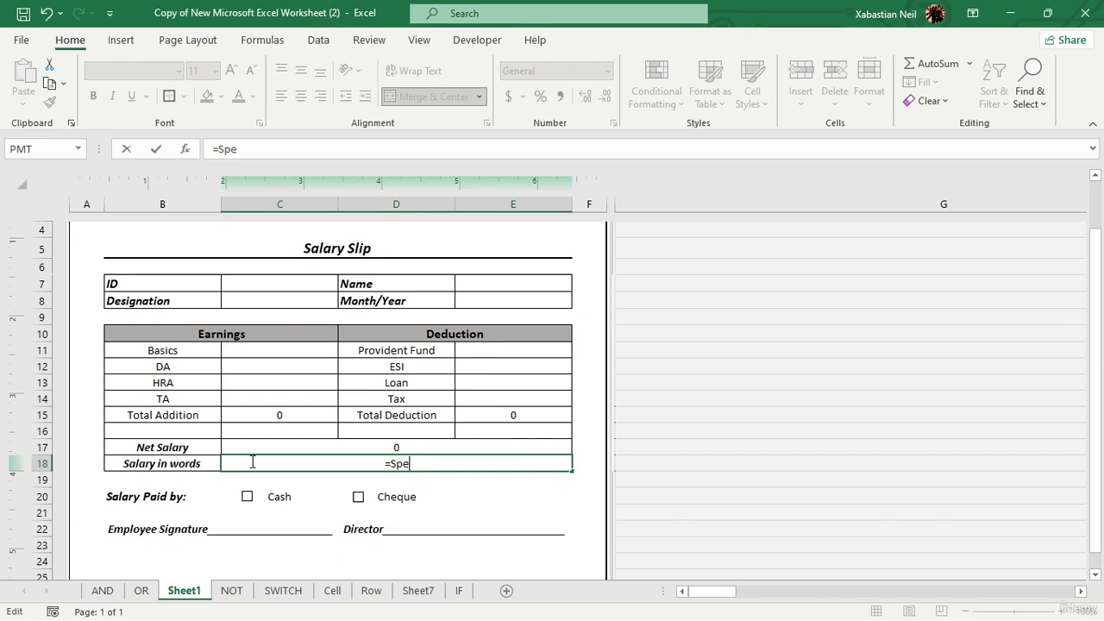
text(llN)
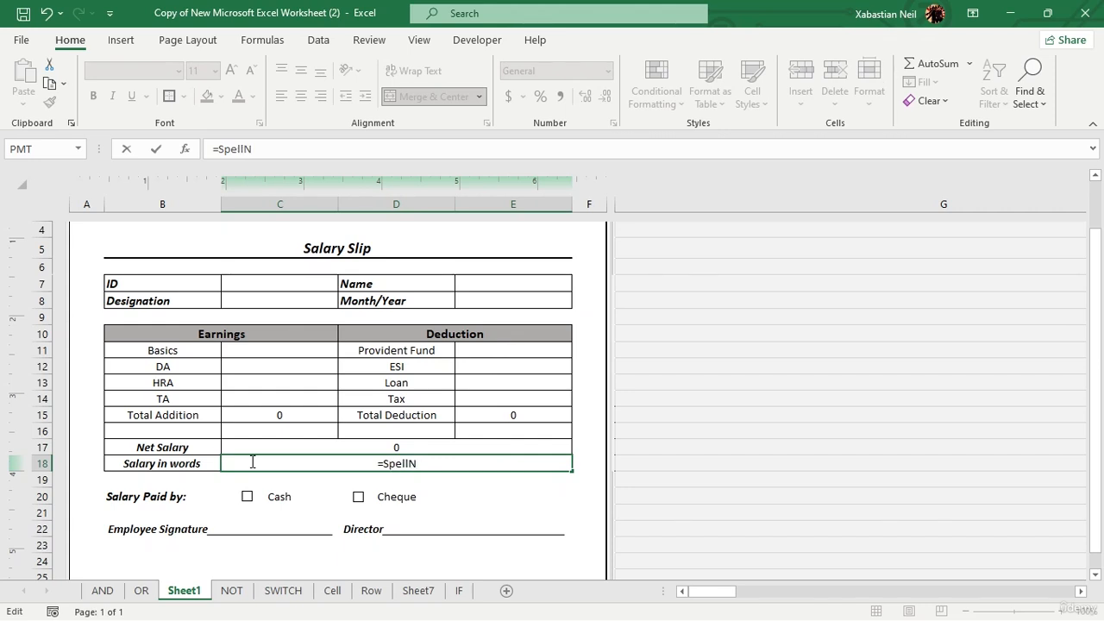
text(umber)
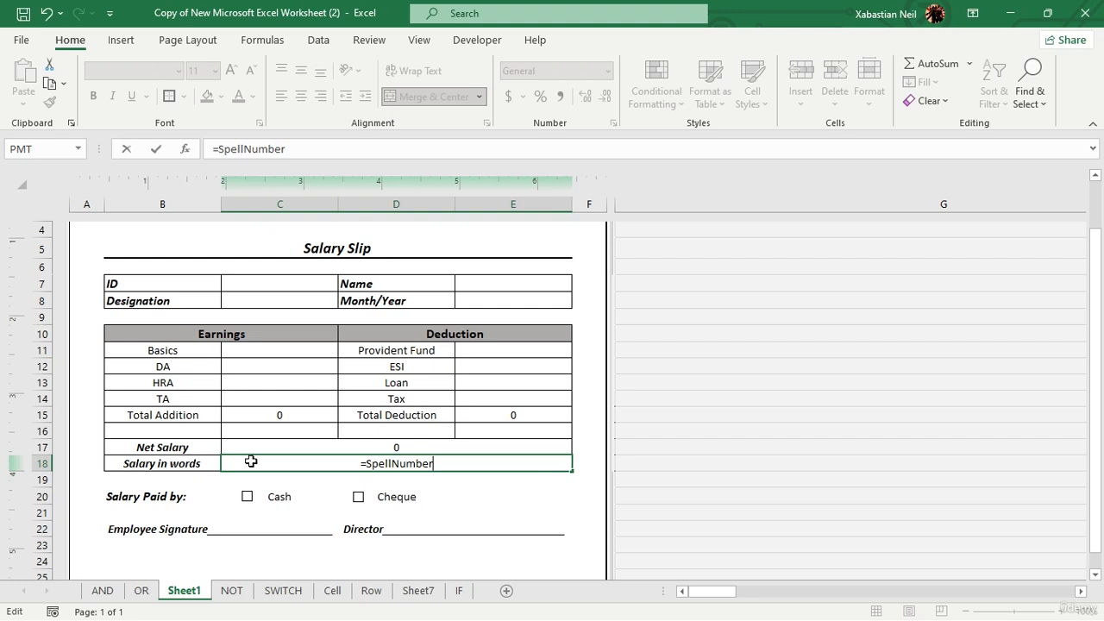
key(Tab)
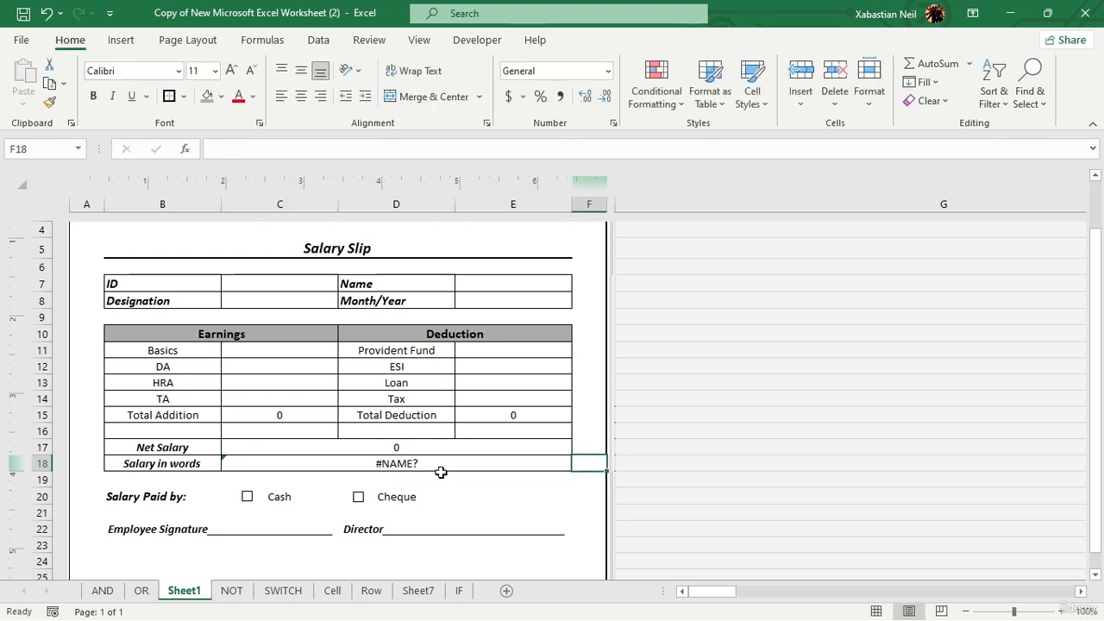
- Remove the second SpellNumber attempt from C18, leaving the Salary in words cell blank
click(438, 481)
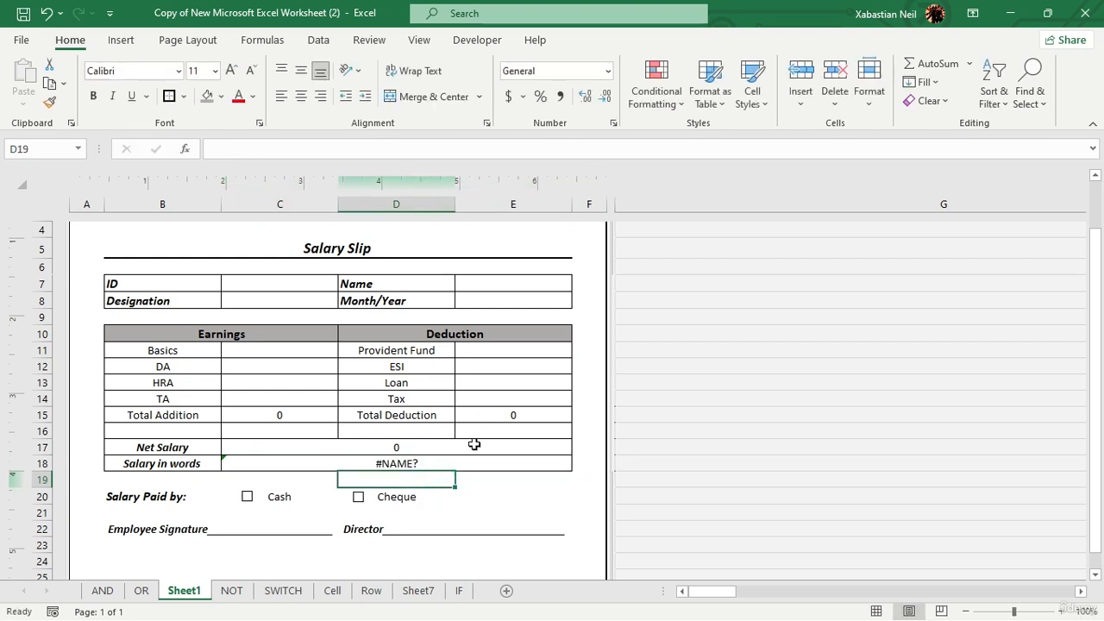
double_click(448, 464)
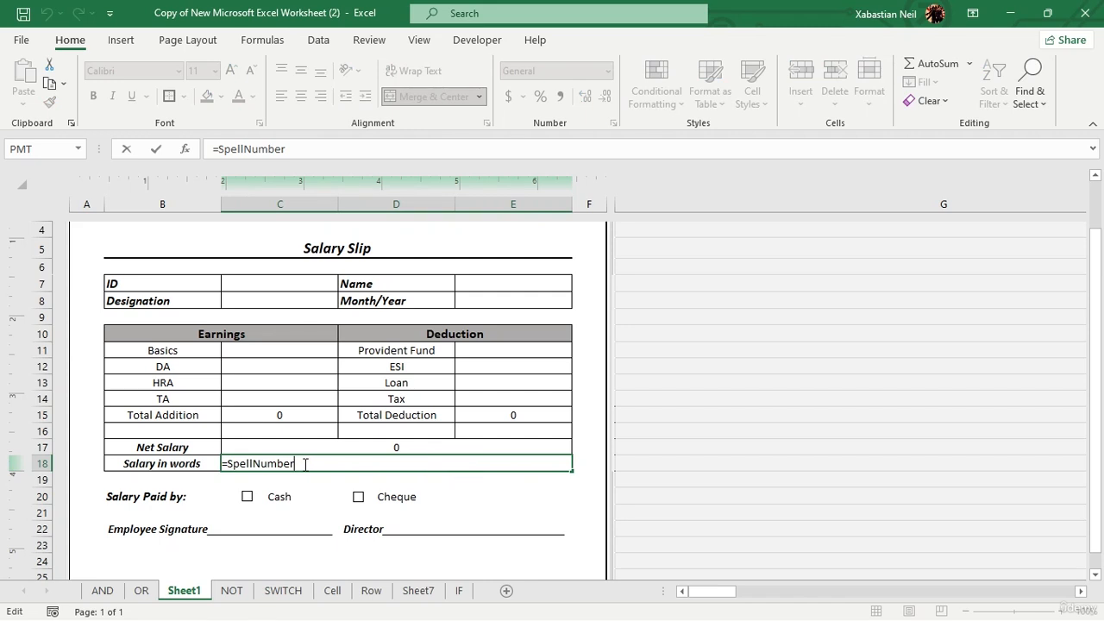
key(BackSpace)
key(BackSpace)
key(BackSpace)
key(BackSpace)
key(BackSpace)
key(BackSpace)
key(BackSpace)
key(BackSpace)
key(BackSpace)
key(BackSpace)
key(BackSpace)
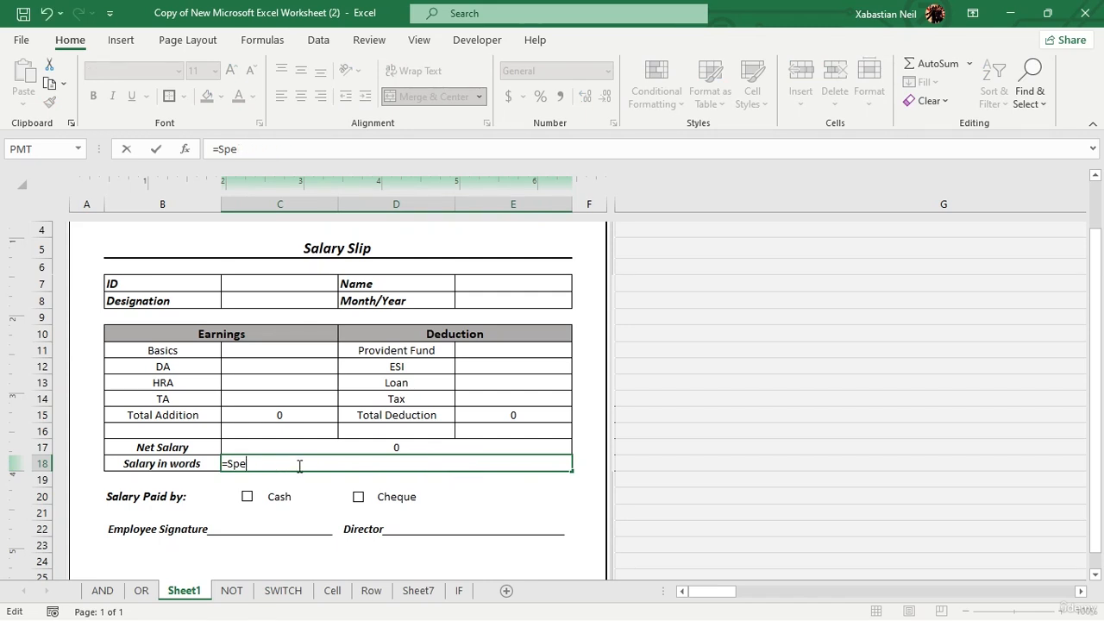
key(BackSpace)
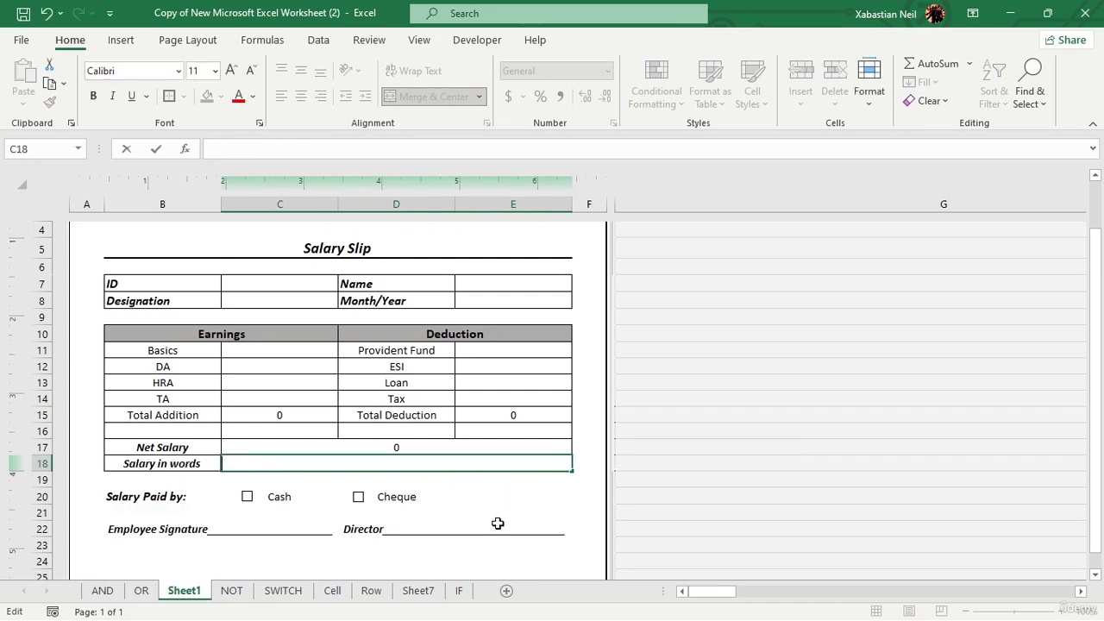
click(497, 524)
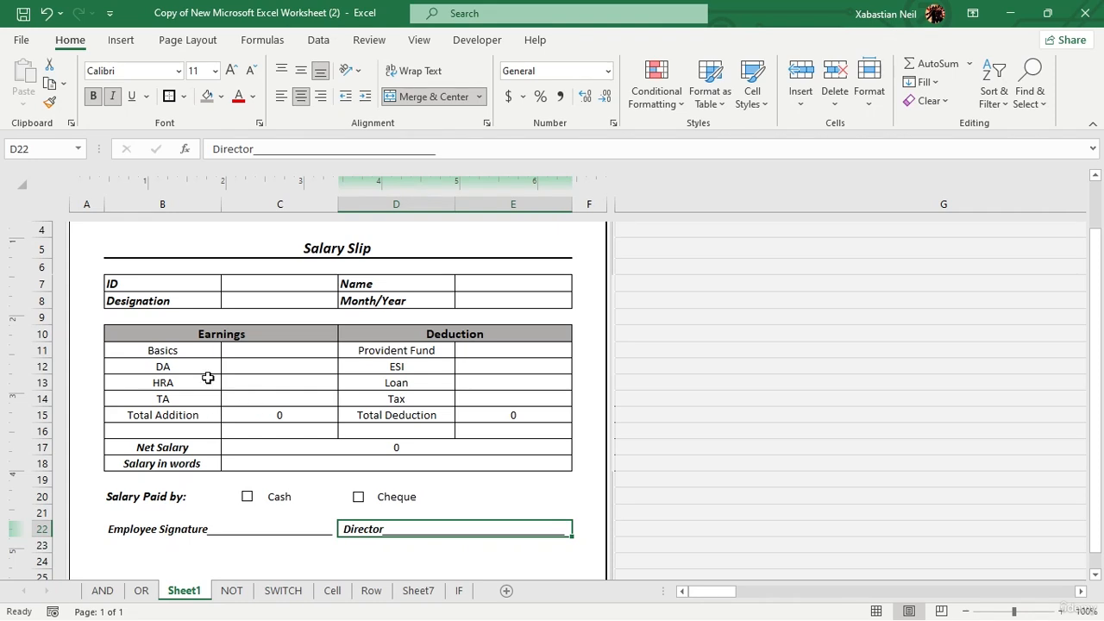
click(281, 278)
double_click(276, 278)
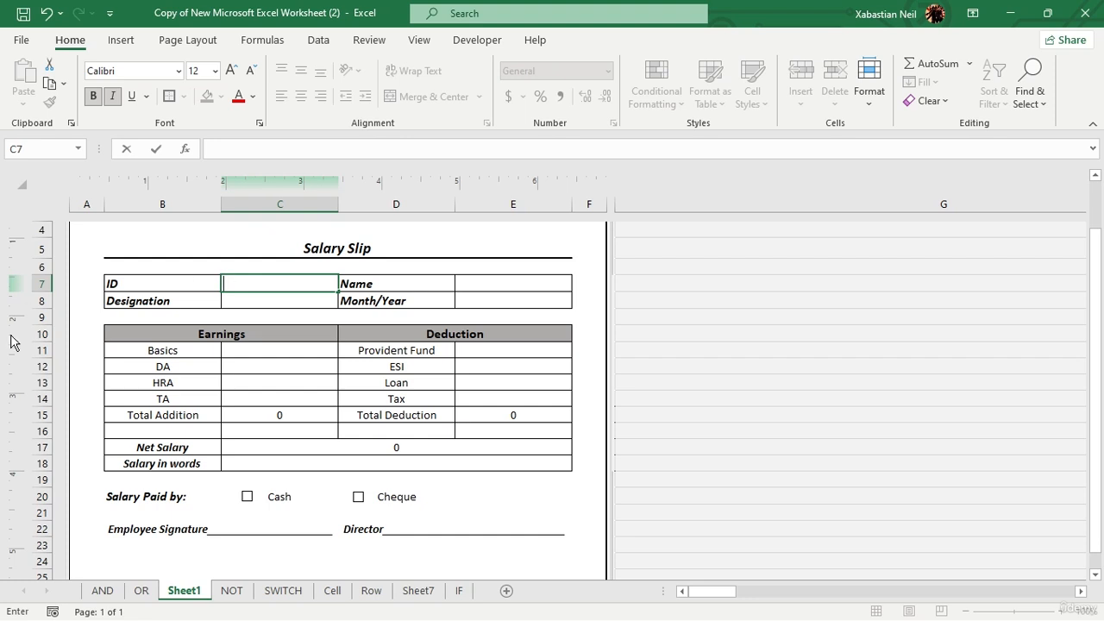
- Enter the text Rad in G7, outside the salary slip, correcting any misspelling
click(776, 293)
double_click(811, 286)
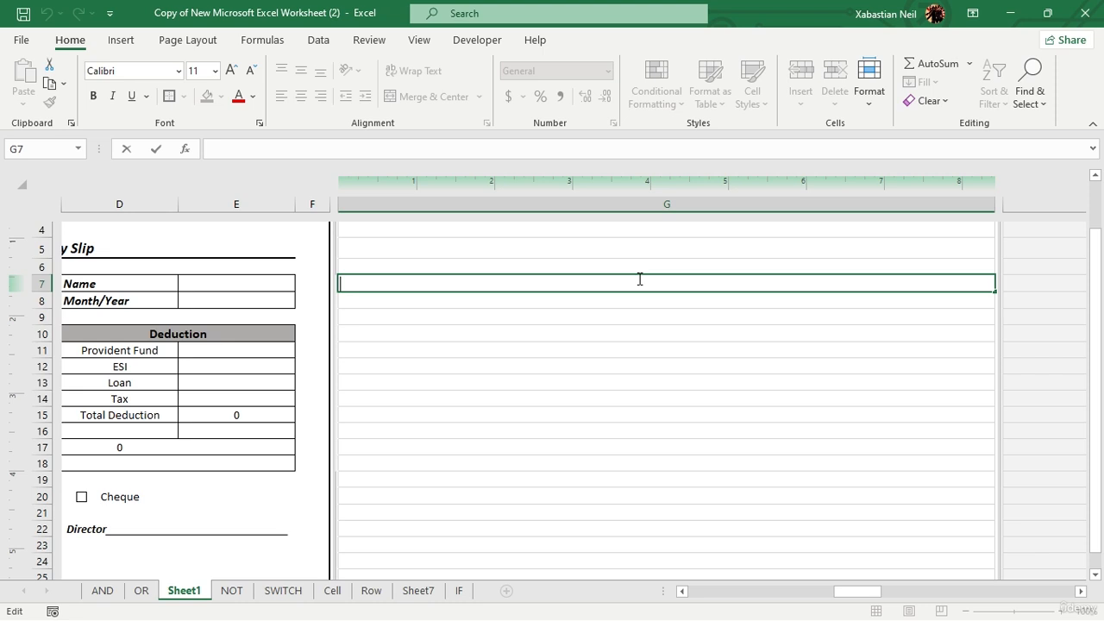
text(RAD)
key(Return)
click(446, 303)
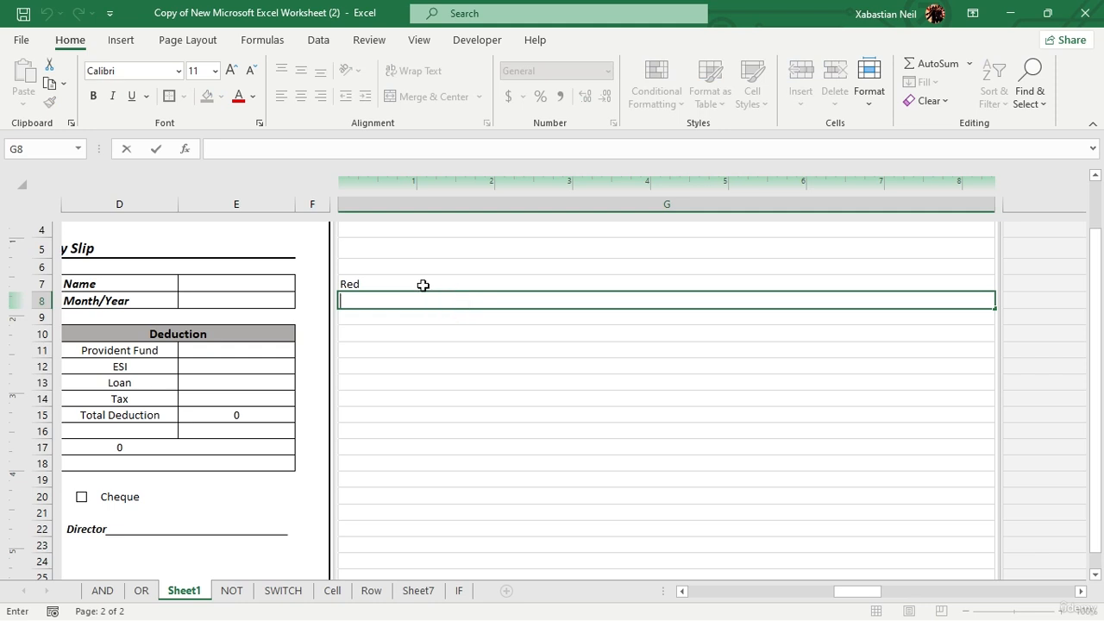
double_click(423, 284)
click(423, 284)
key(BackSpace)
key(BackSpace)
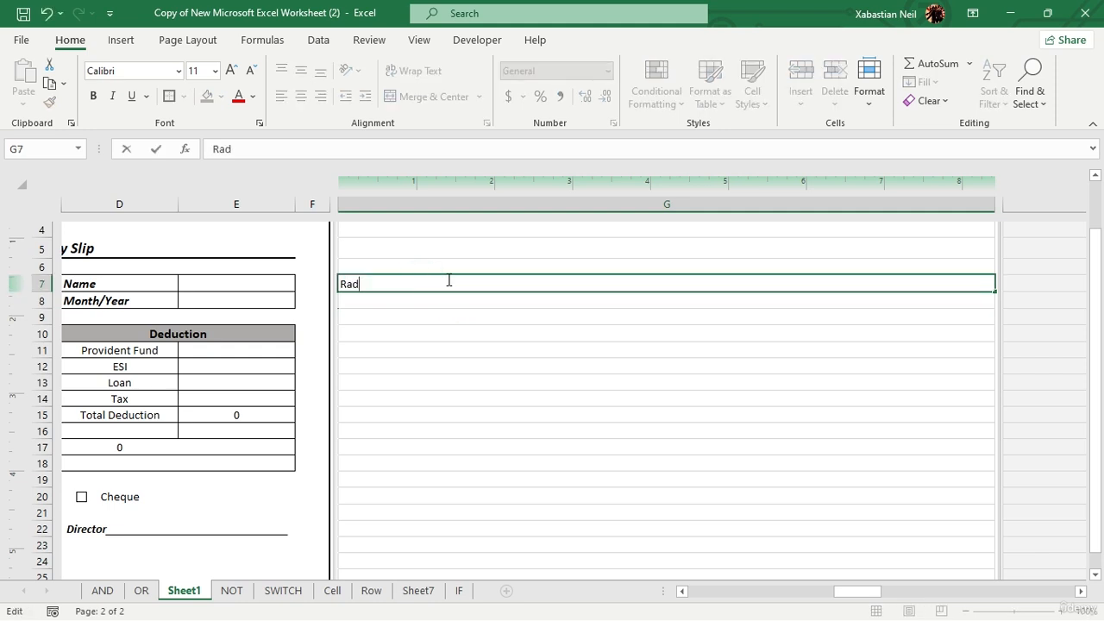
text(ad)
key(Return)
- Enter the number 3265236 in G8, directly below Rad
double_click(389, 302)
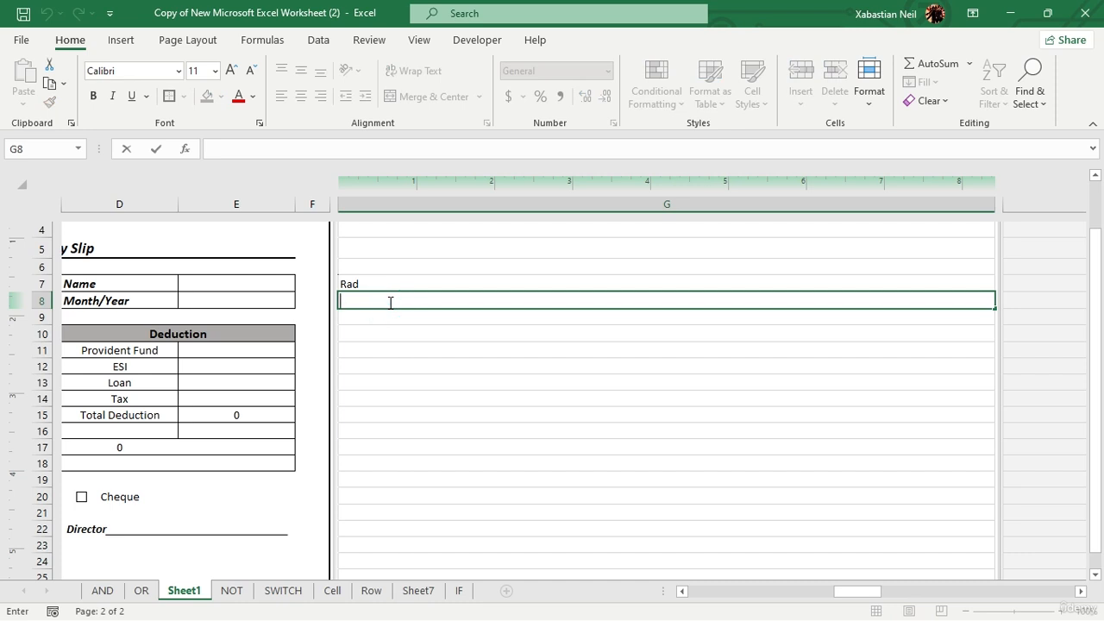
text(3265236)
click(390, 314)
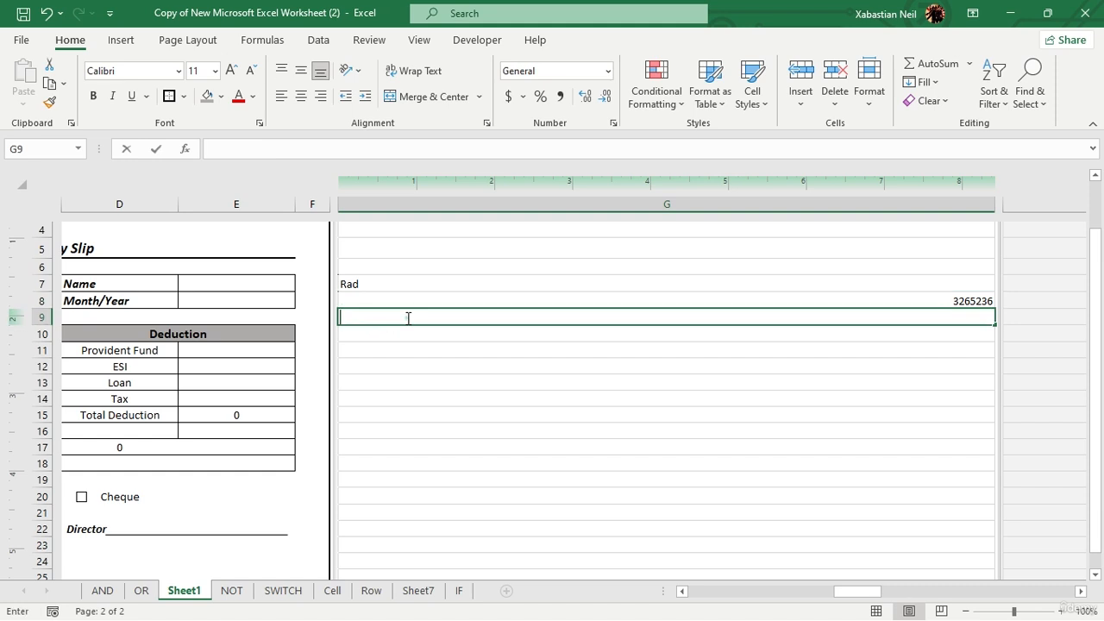
- Enter 2017 in G9 and the text Business in G10, continuing the sample data beside the slip
double_click(408, 318)
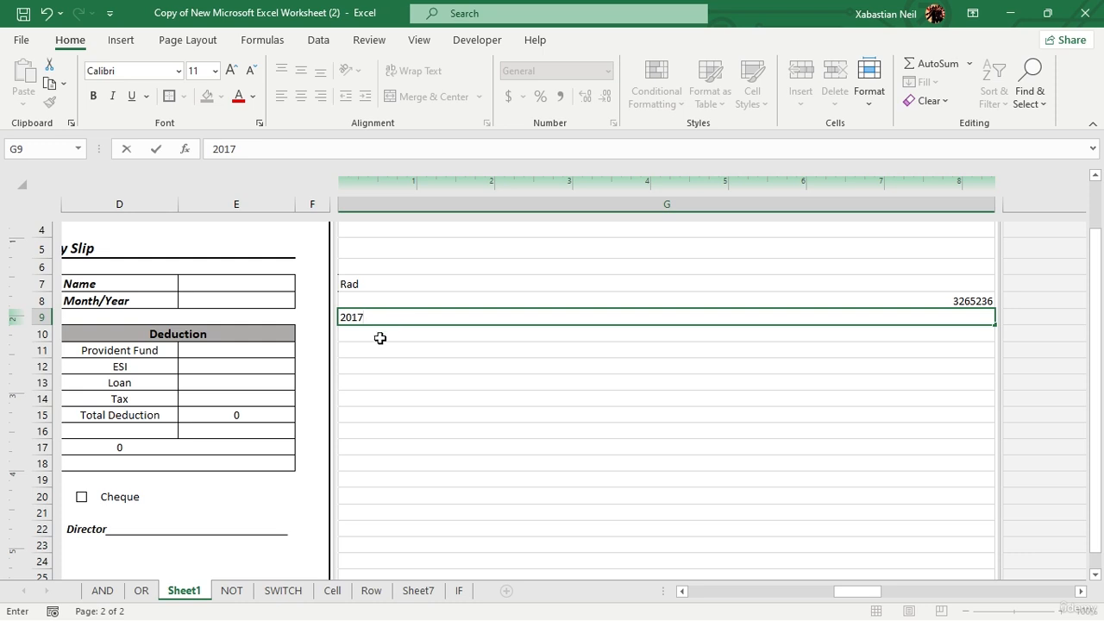
key(Return)
double_click(379, 337)
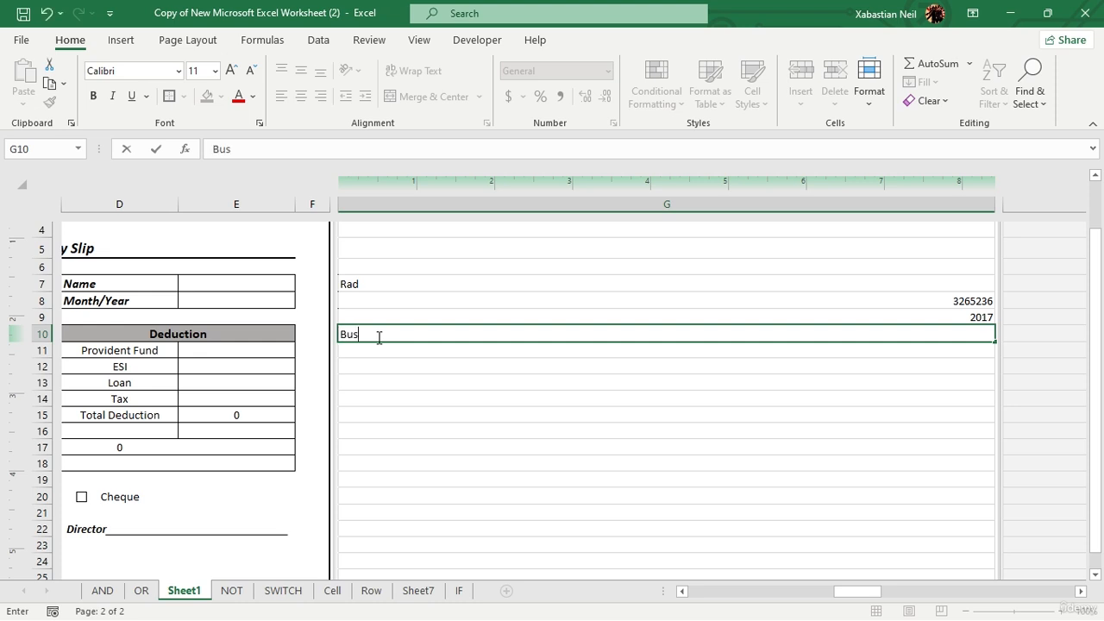
click(508, 406)
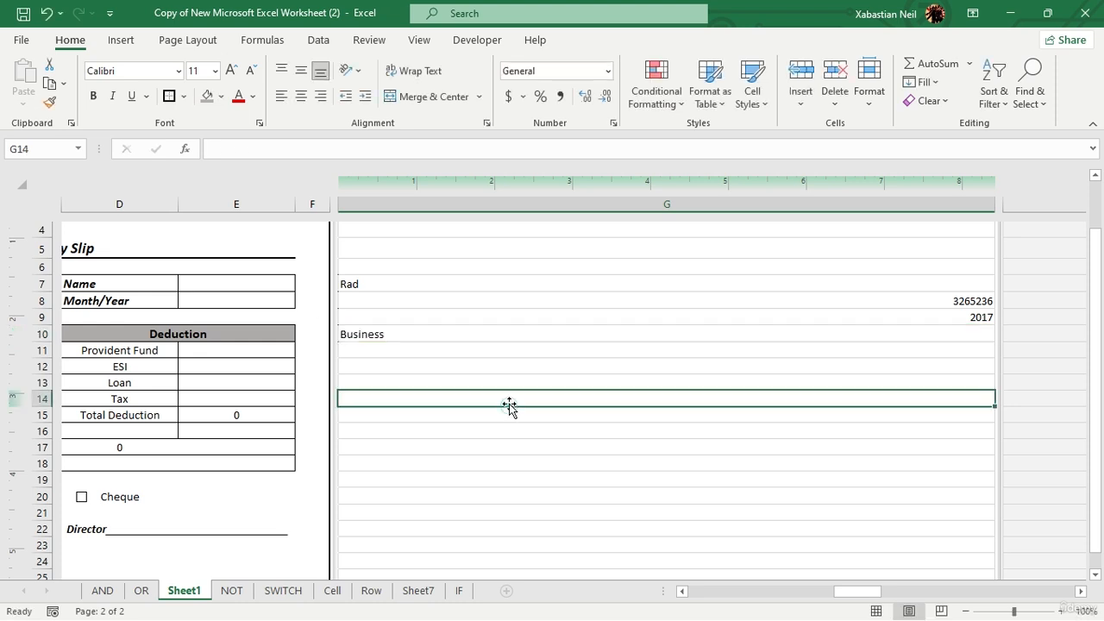
- Replace the text in G10 with Manager
double_click(411, 334)
key(BackSpace)
key(BackSpace)
key(BackSpace)
key(BackSpace)
key(BackSpace)
key(BackSpace)
key(BackSpace)
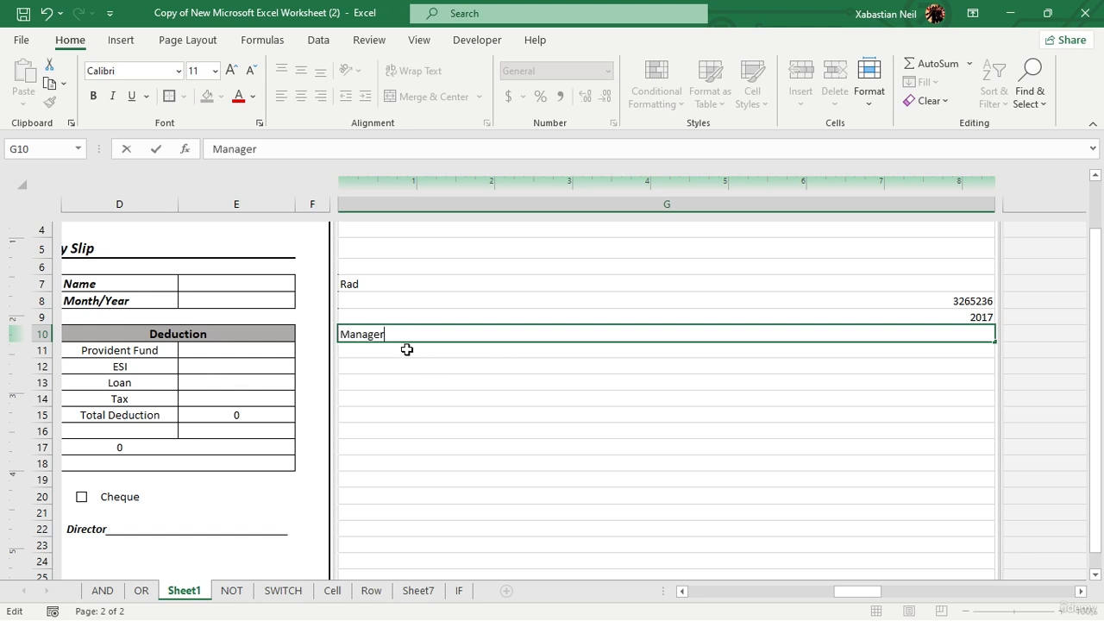
click(406, 349)
- Enter the sample amounts 32162 in G11, 43734 in G12 and 43743 in G13
double_click(401, 350)
click(402, 350)
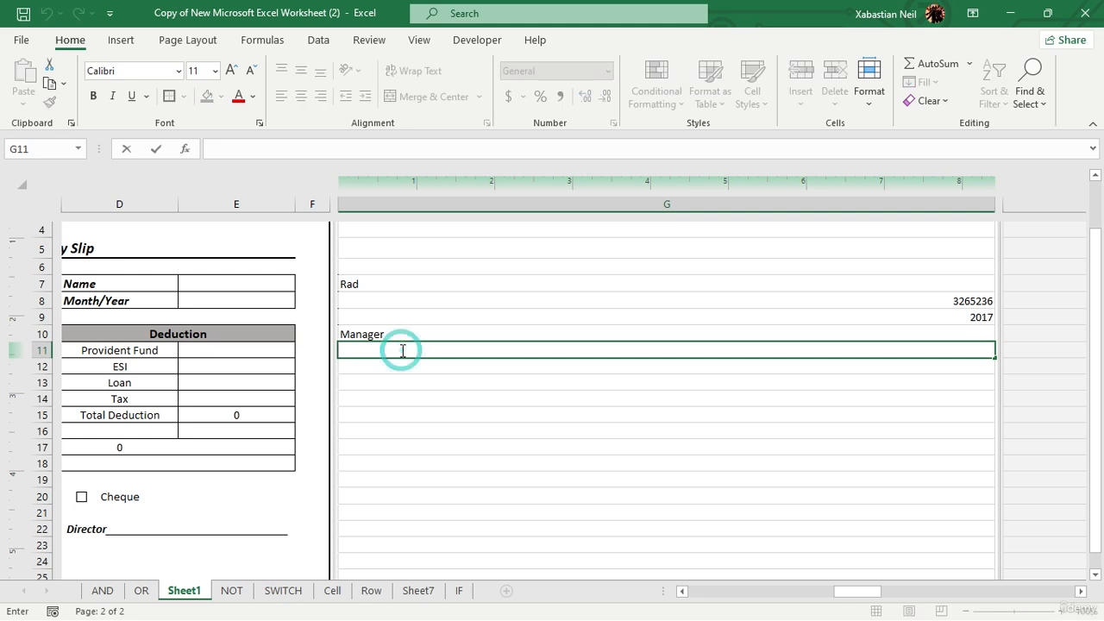
text(32162)
key(Return)
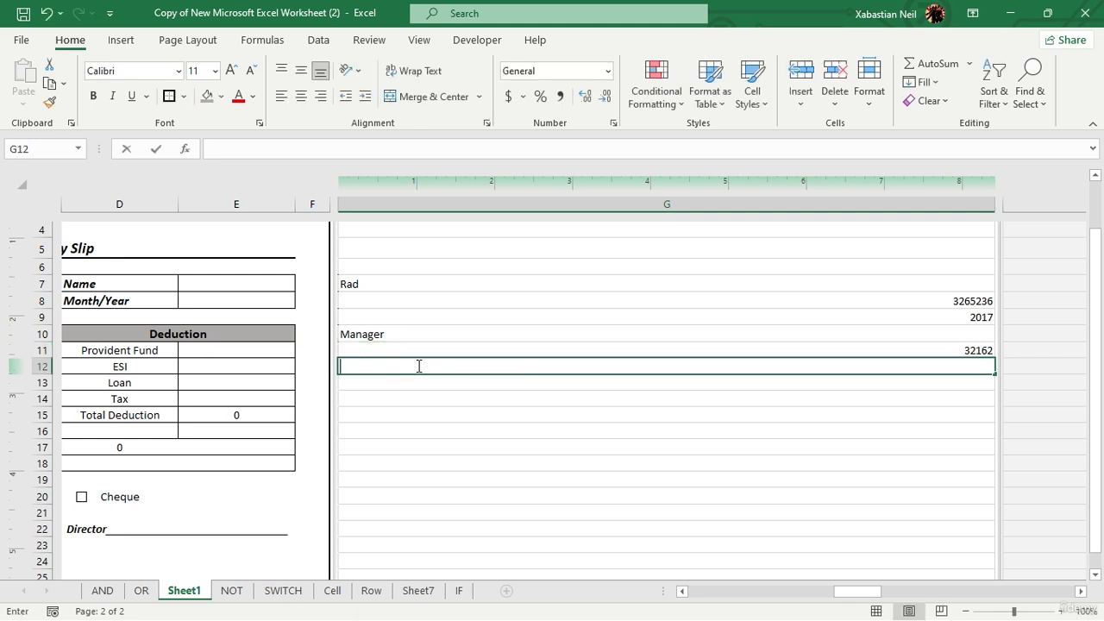
click(419, 363)
text(43734)
click(434, 382)
text(43743)
click(407, 413)
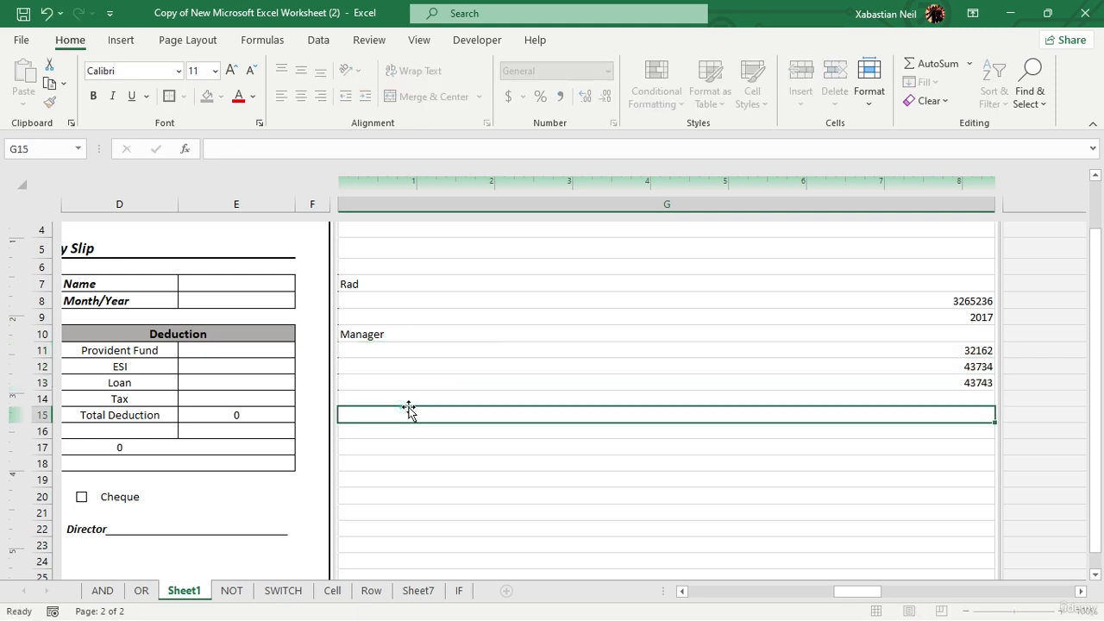
- Fill G14 to G18 with the sample amounts 2624, 24624, 246, 2624 and 2462
text(2346)
click(431, 397)
text(2624)
click(409, 416)
text(24624)
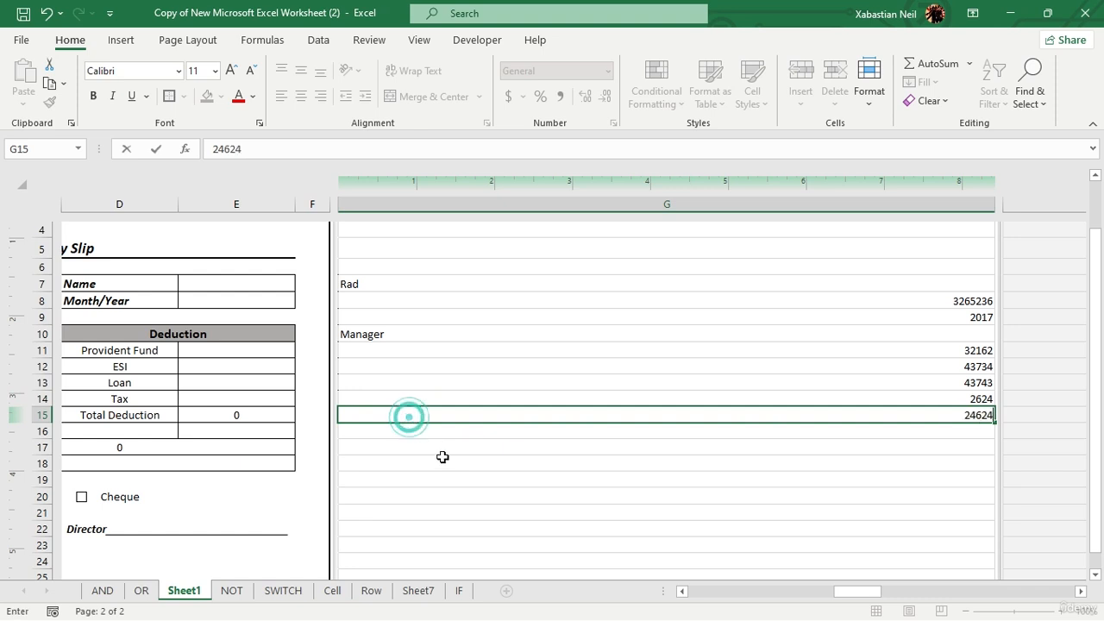
click(447, 453)
text(2624)
click(450, 432)
text(246)
click(439, 463)
text(2462)
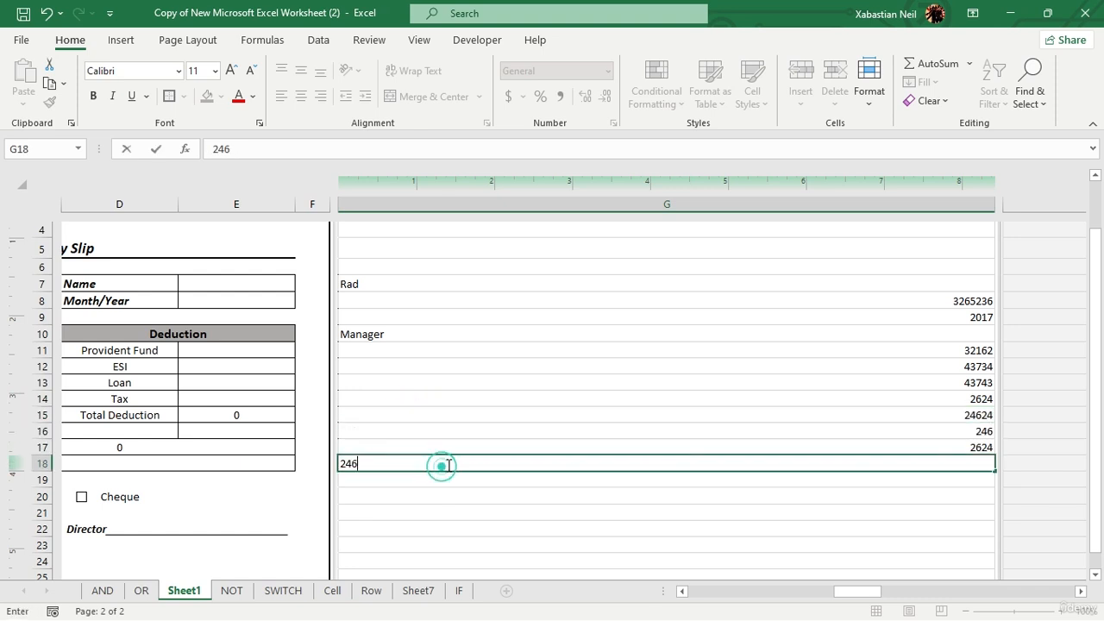
click(458, 446)
- Enter 24624 in G21, 246 in G20 and 246 in G19
click(495, 510)
text(24624)
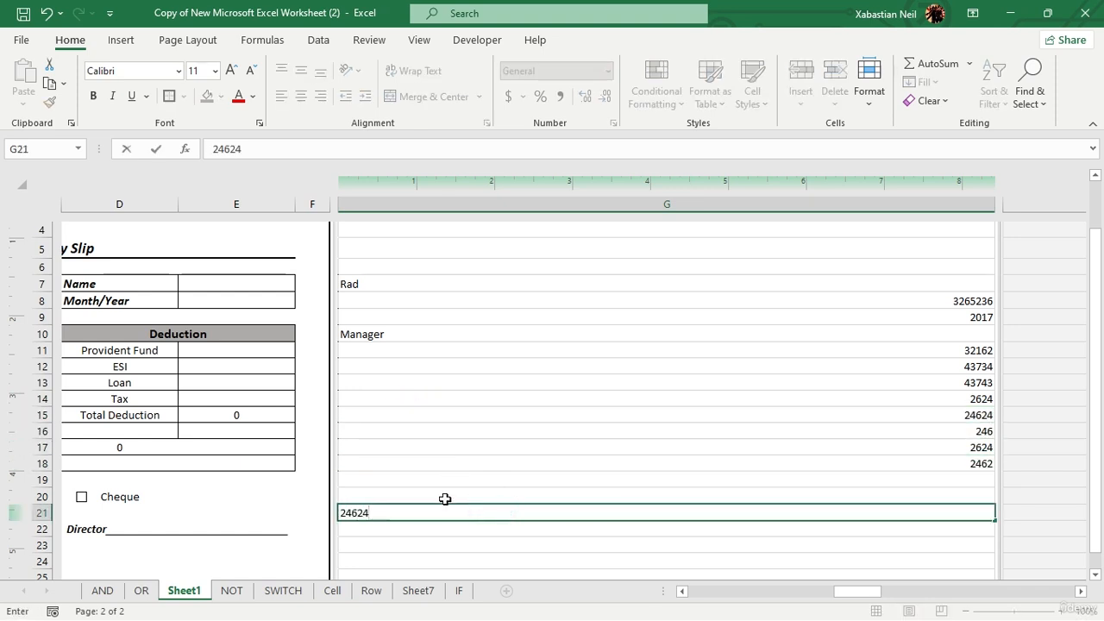
click(461, 493)
text(246)
click(535, 480)
text(246)
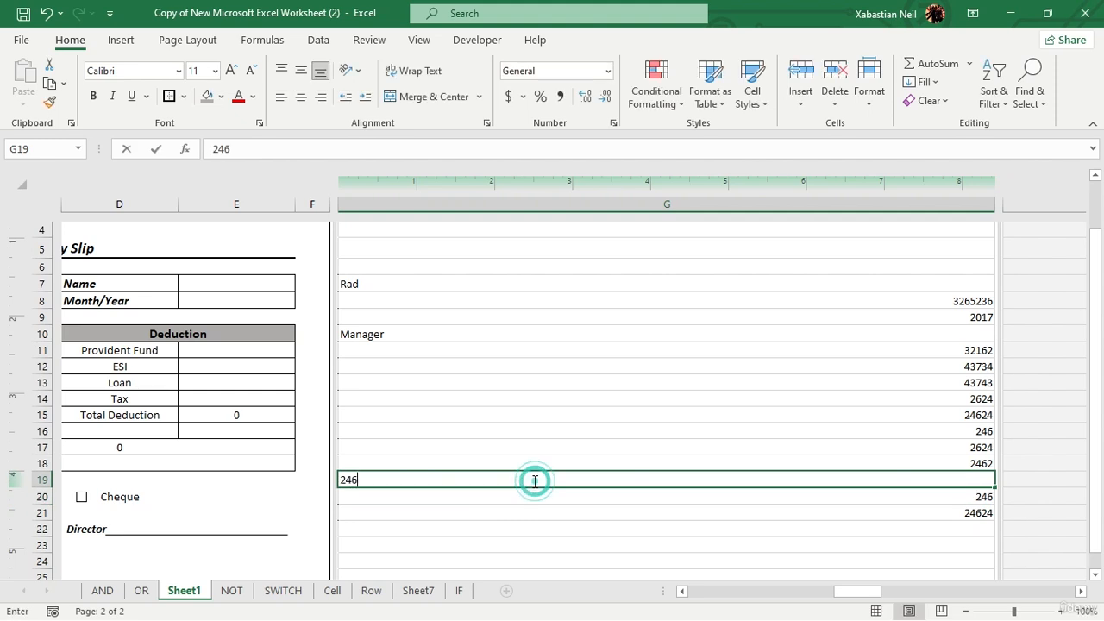
drag(835, 594, 611, 601)
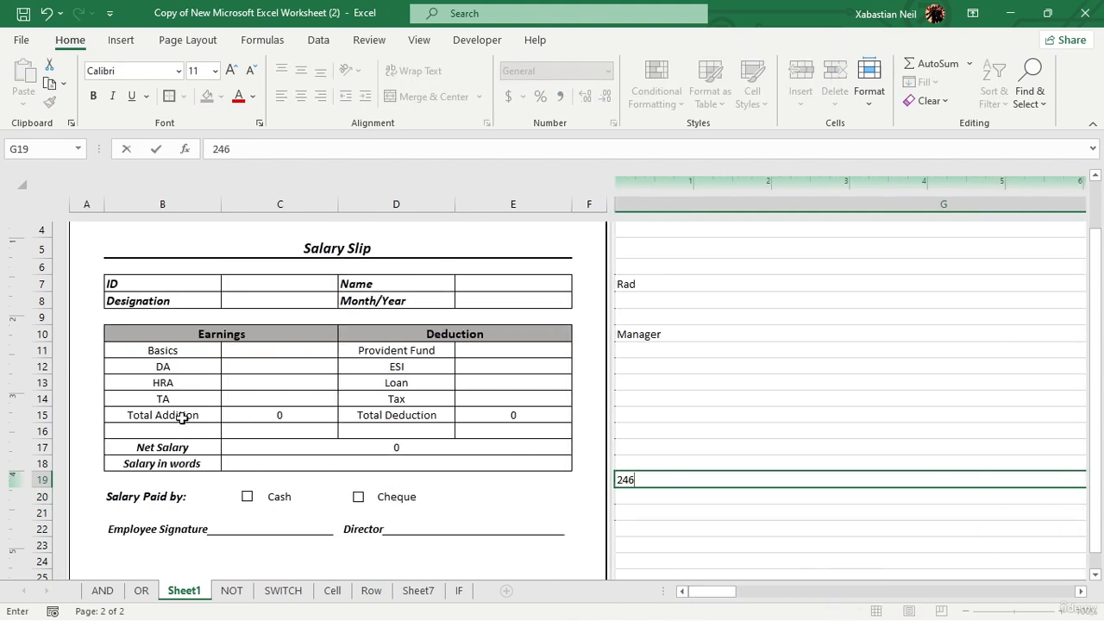
key(Escape)
- Enter G7 without an equals sign in the ID cell C7 of the salary slip
click(250, 284)
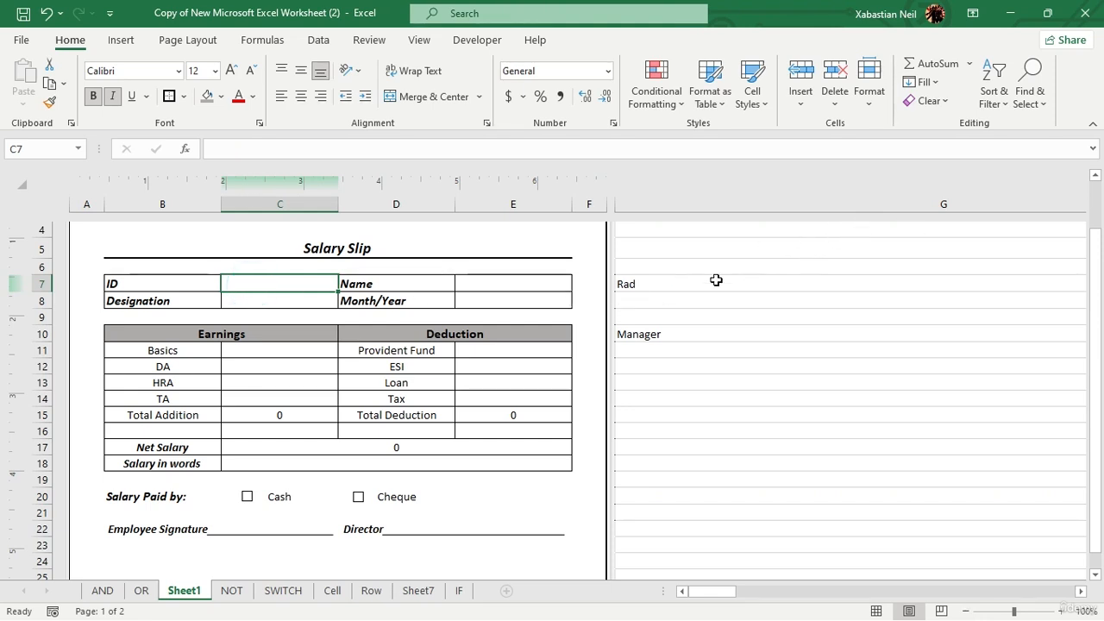
click(690, 291)
click(695, 286)
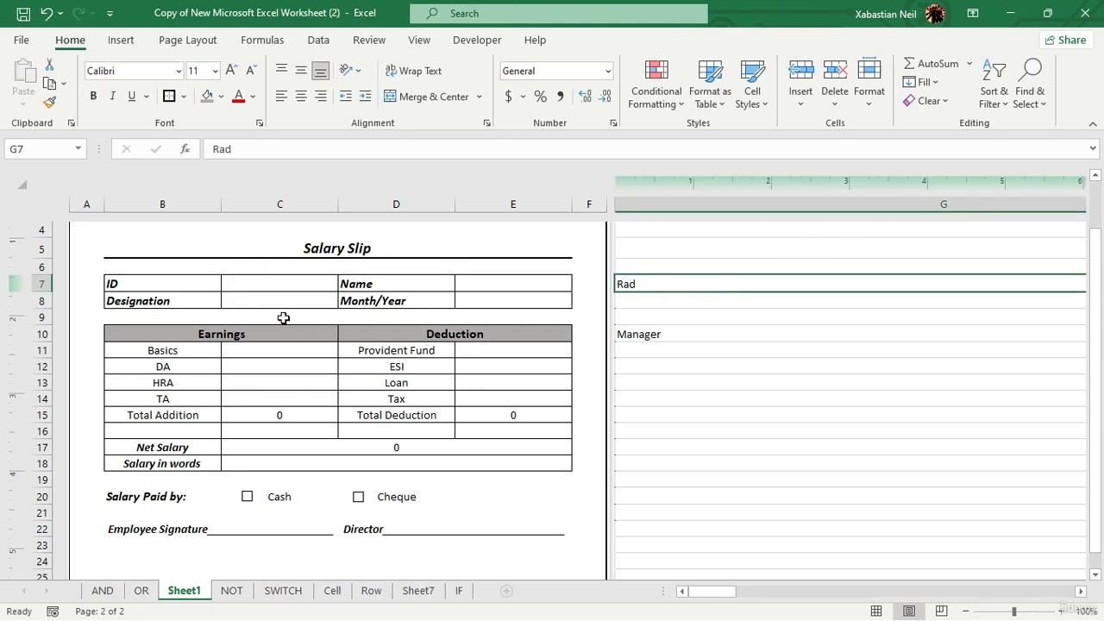
click(271, 280)
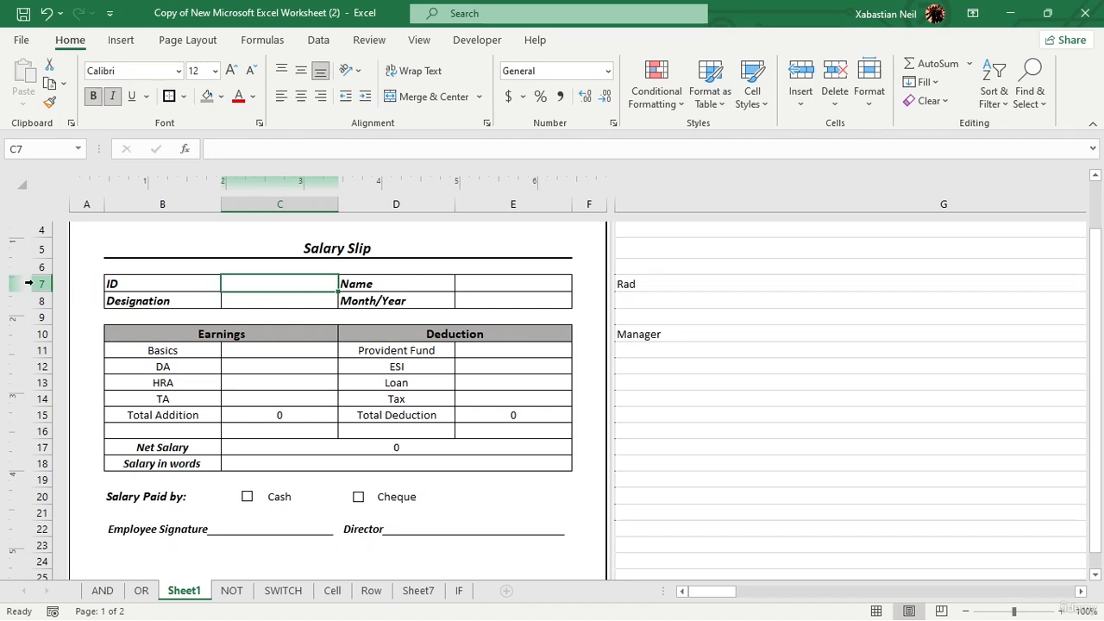
text(G)
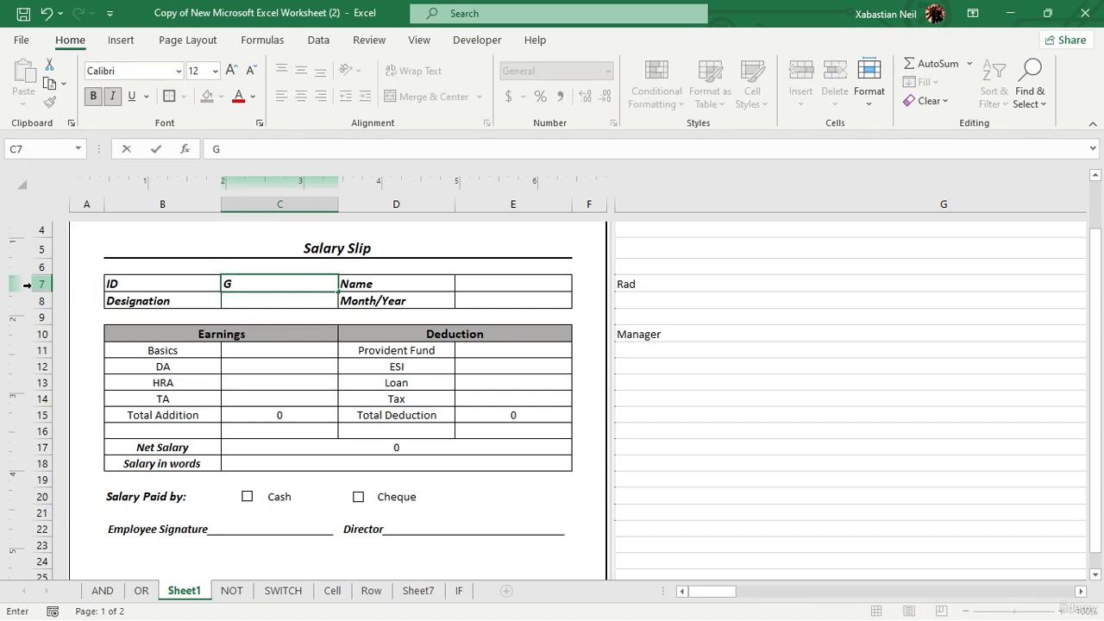
text(7)
click(511, 282)
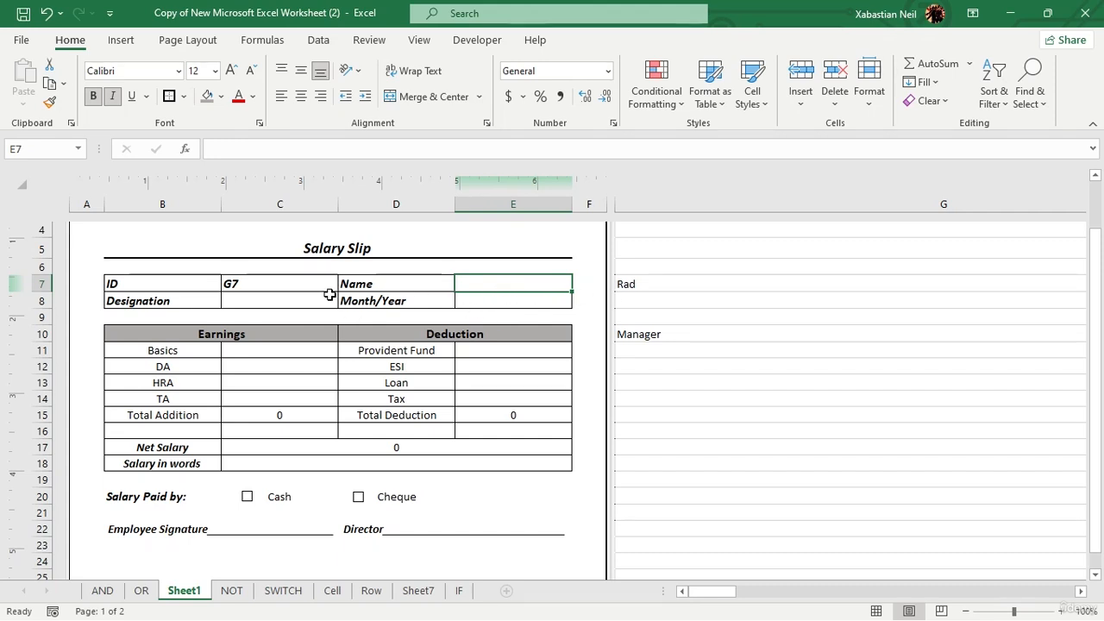
- Replace the plain text in ID cell C7 with the formula =G7
double_click(281, 287)
key(BackSpace)
key(BackSpace)
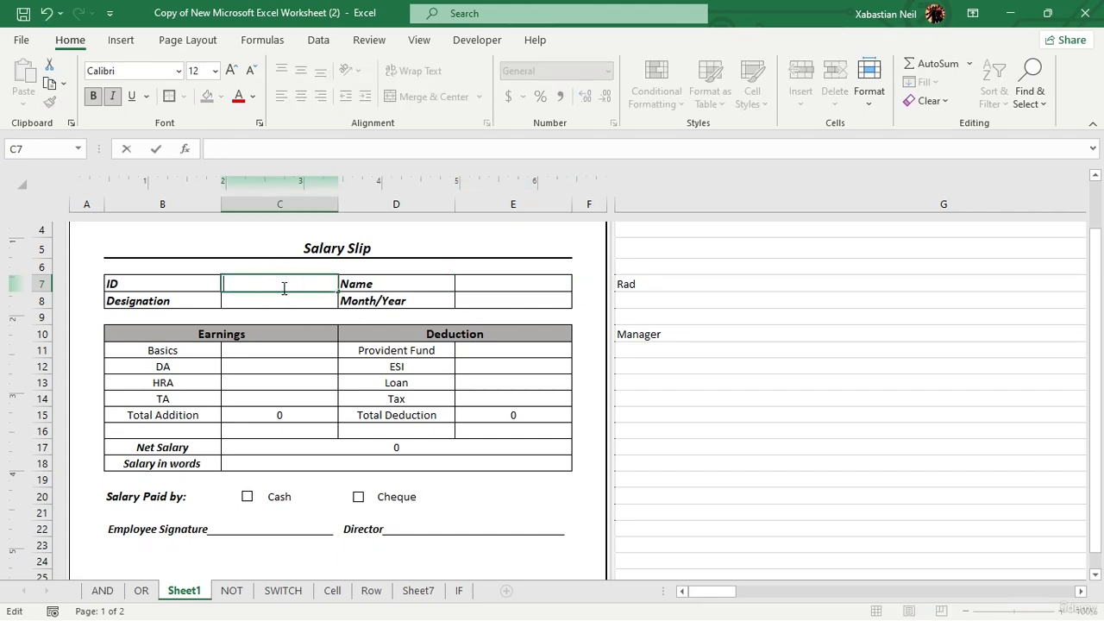
text(=G7)
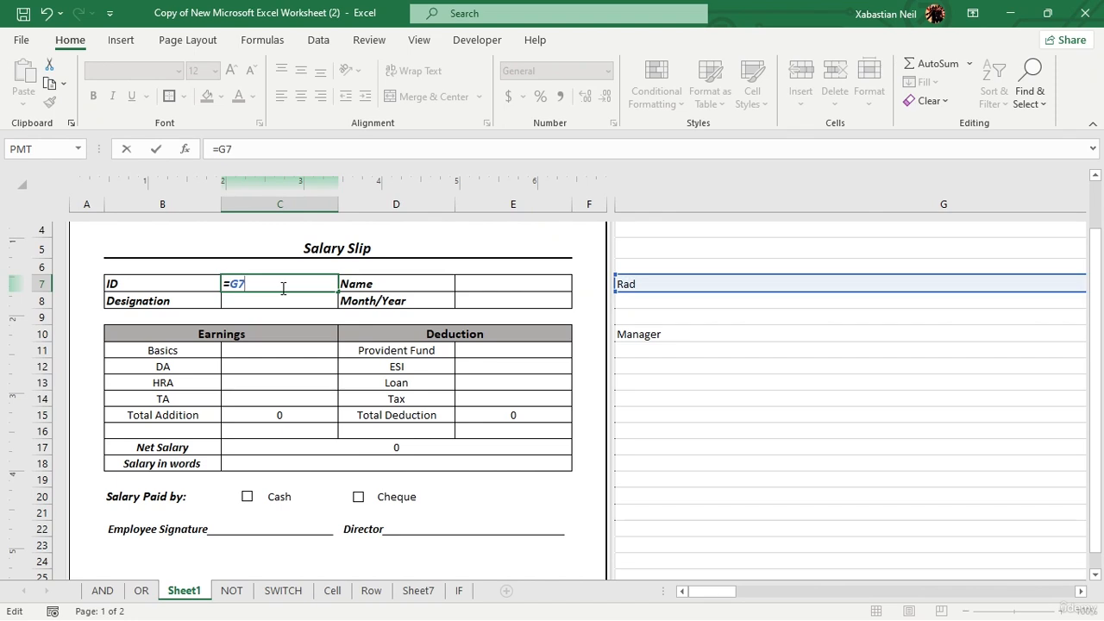
click(544, 292)
double_click(550, 286)
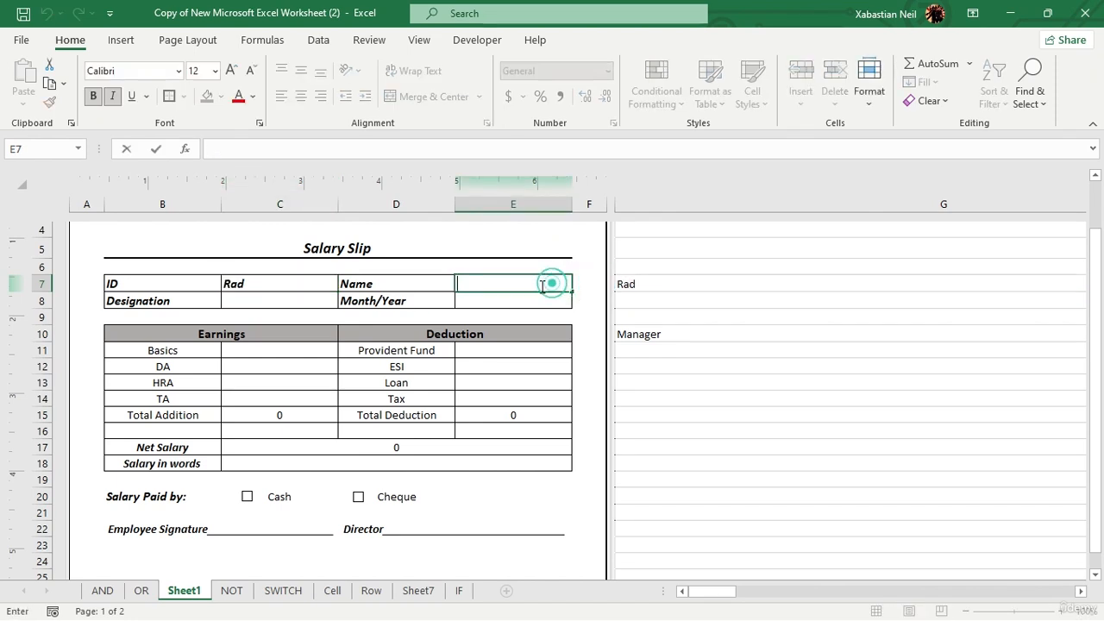
- Change the formula in ID cell C7 to =G8
double_click(266, 290)
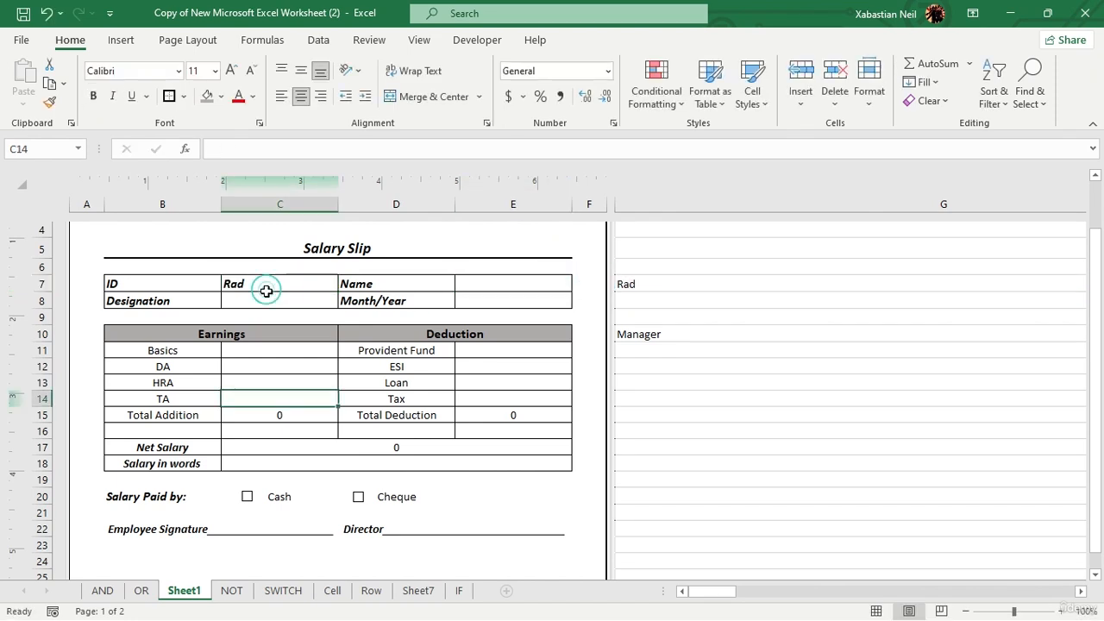
click(304, 287)
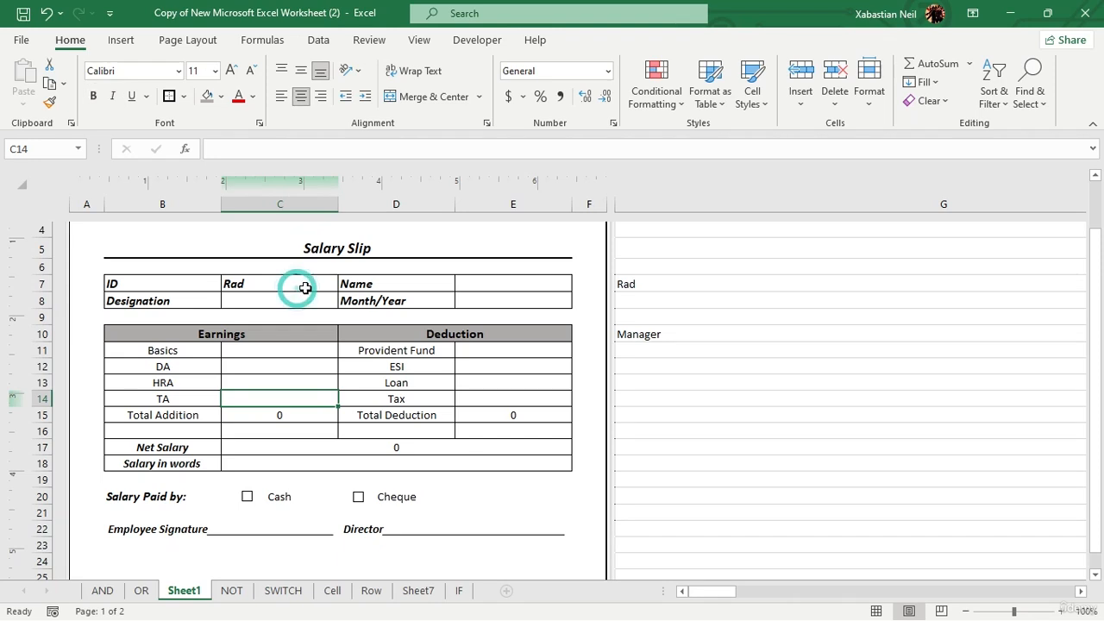
double_click(305, 287)
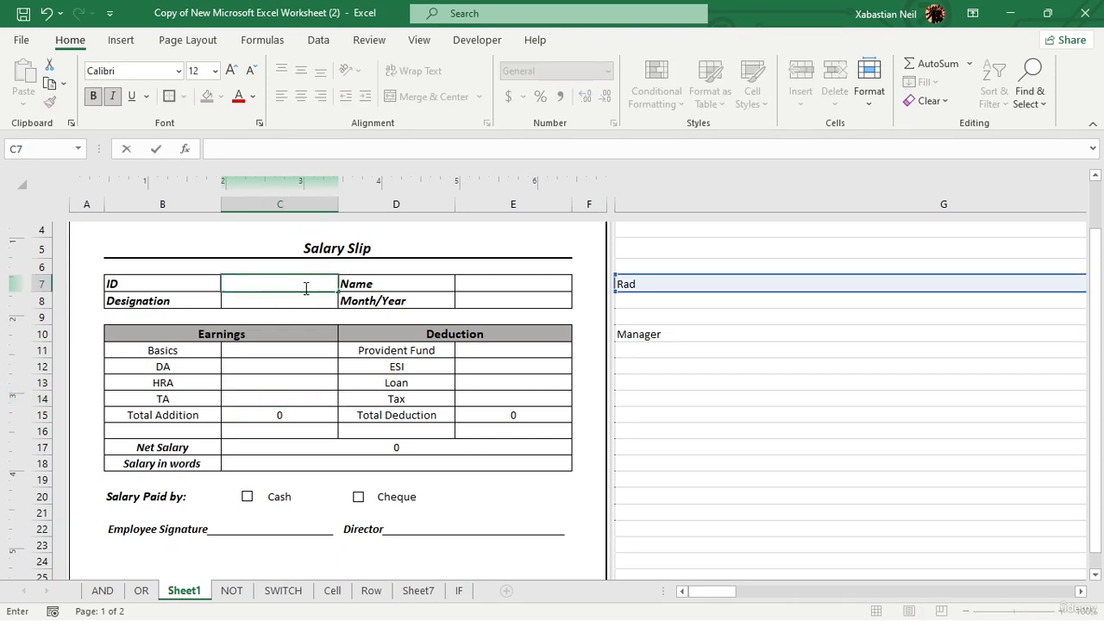
text(=)
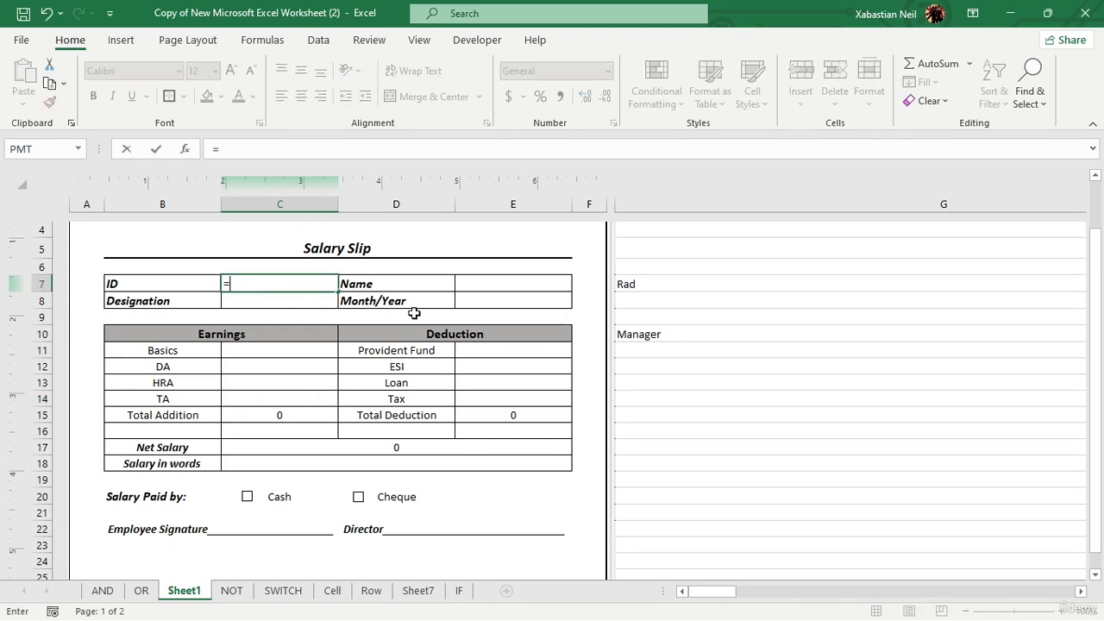
text(G8)
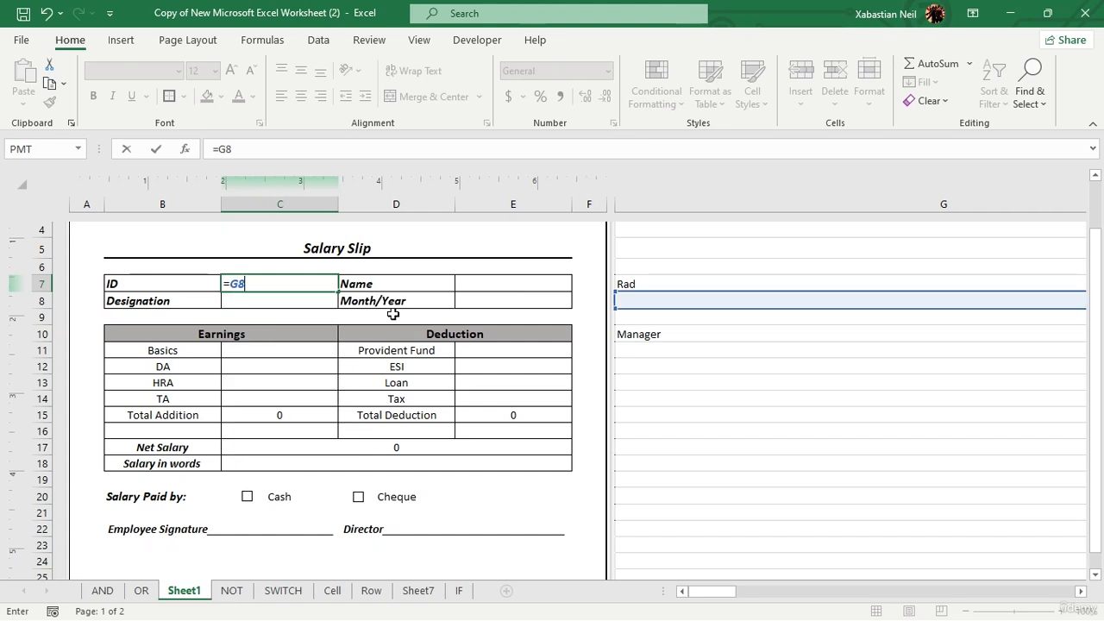
key(Return)
- Fill the Name cell E7 with the formula =G7
double_click(518, 283)
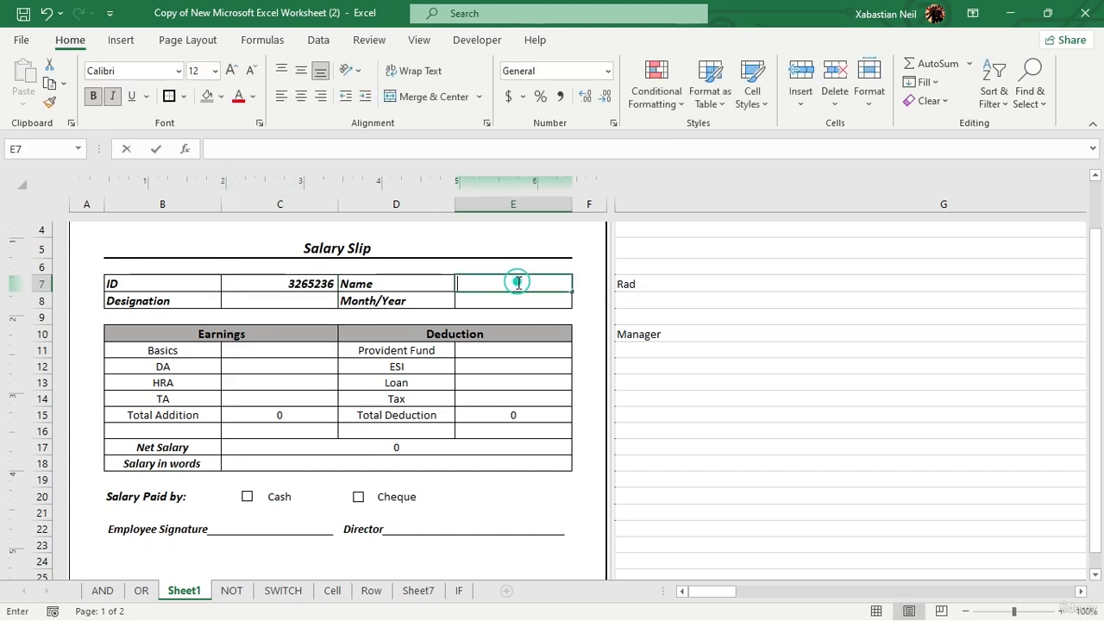
text(=G)
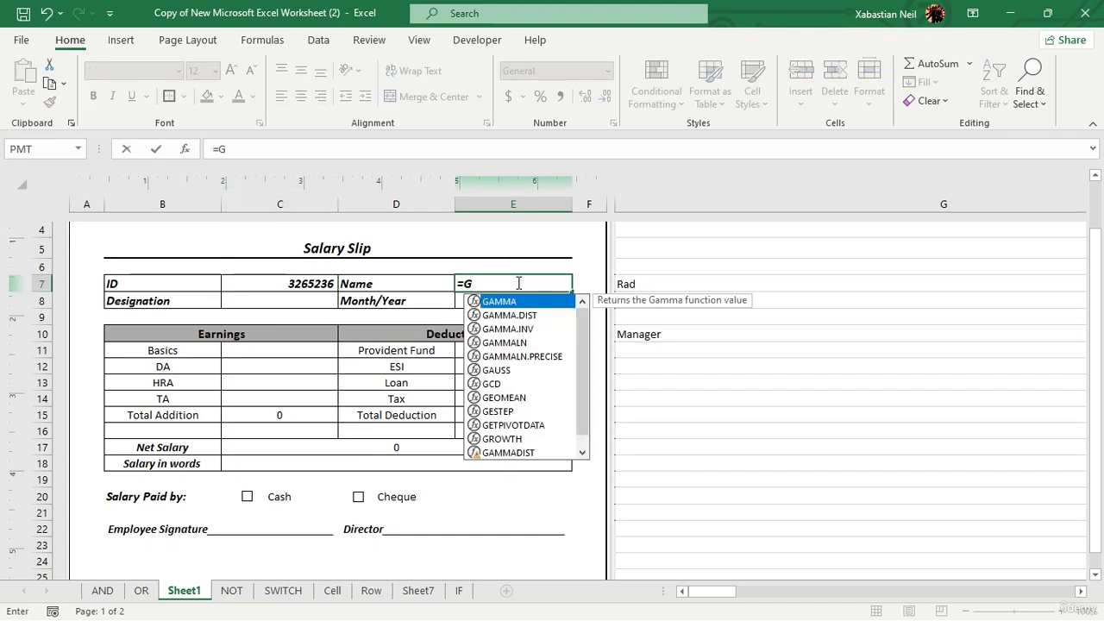
text(7)
key(Return)
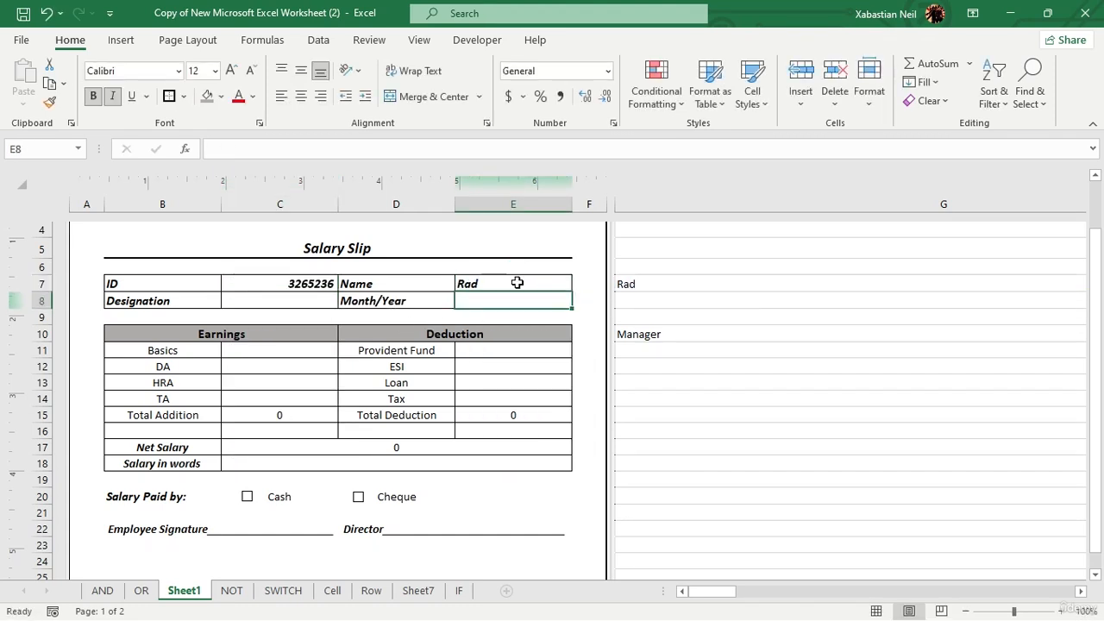
- Enter the formula =G9 in the Designation cell C8
click(287, 298)
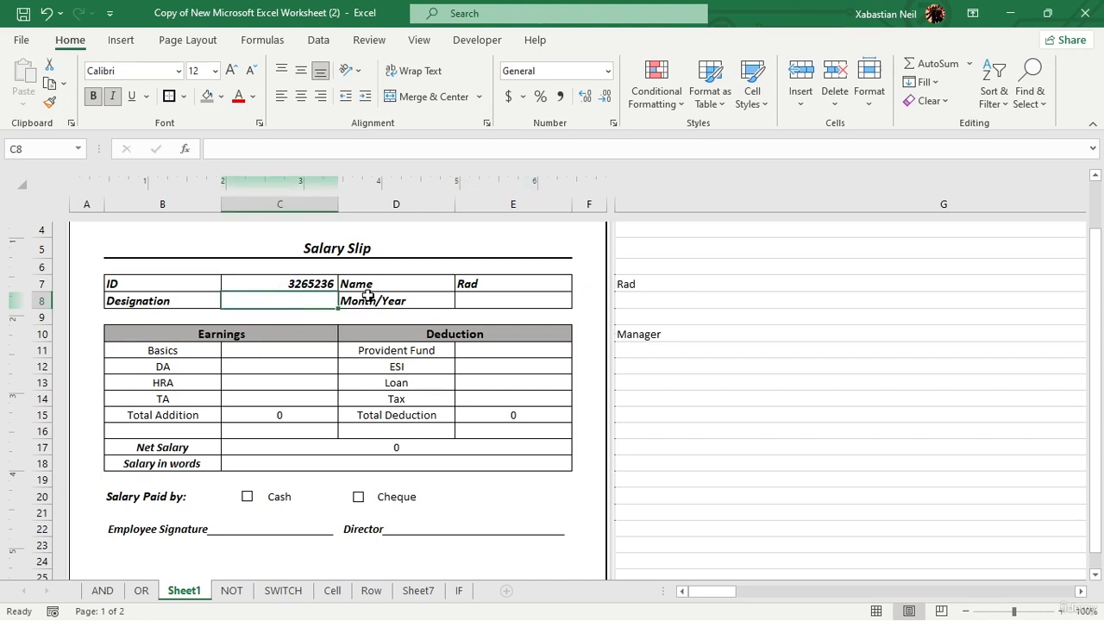
text(=G9)
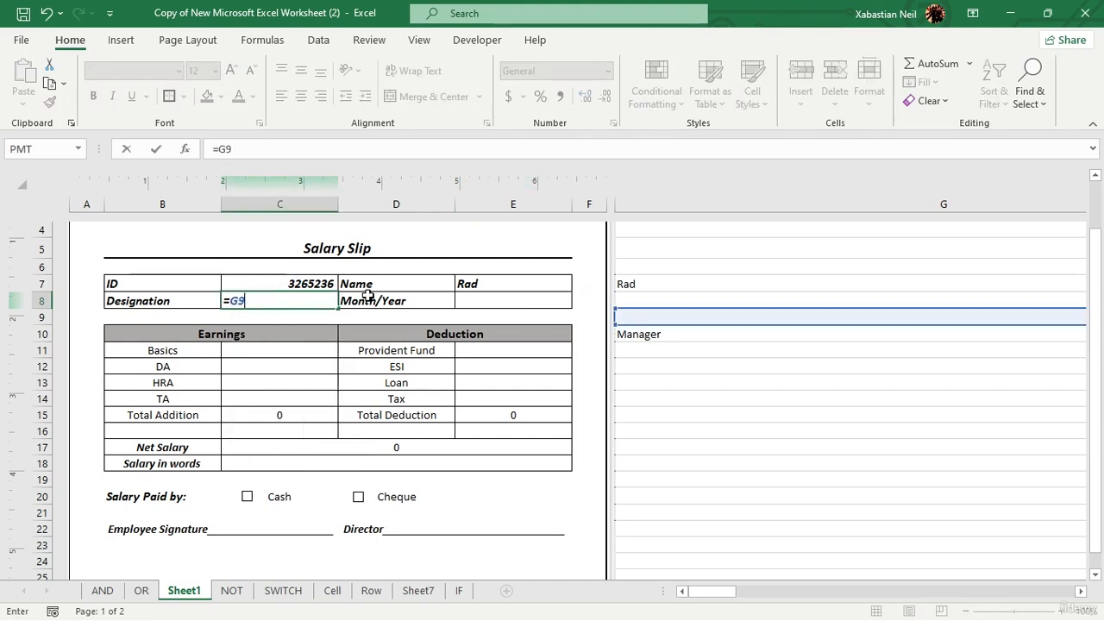
key(Return)
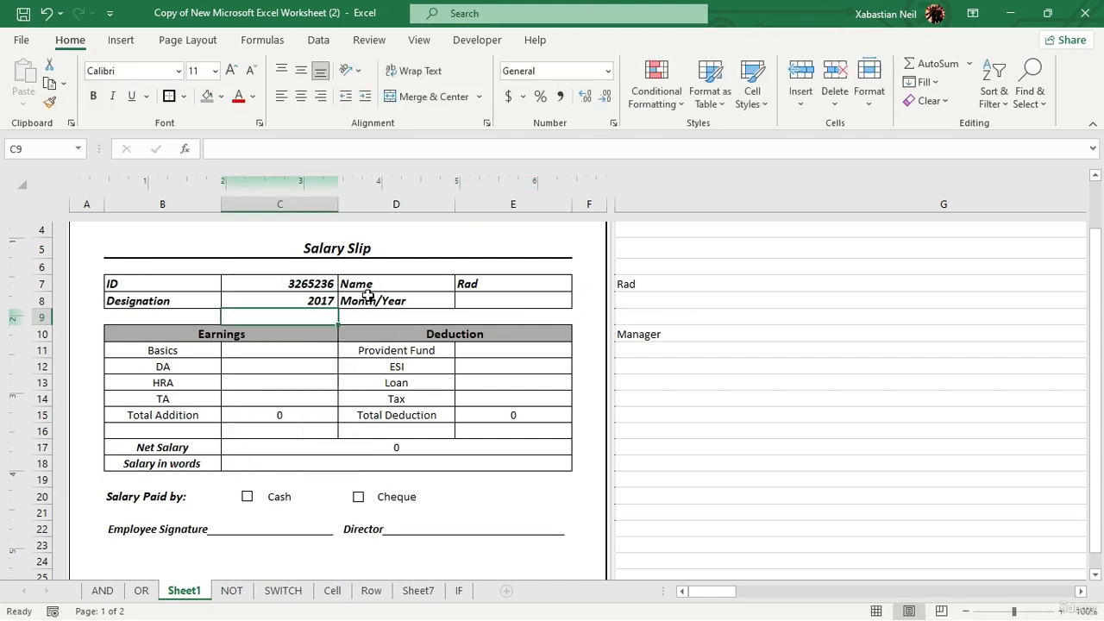
- Correct the Designation formula in C8 to =G10
click(321, 304)
double_click(322, 303)
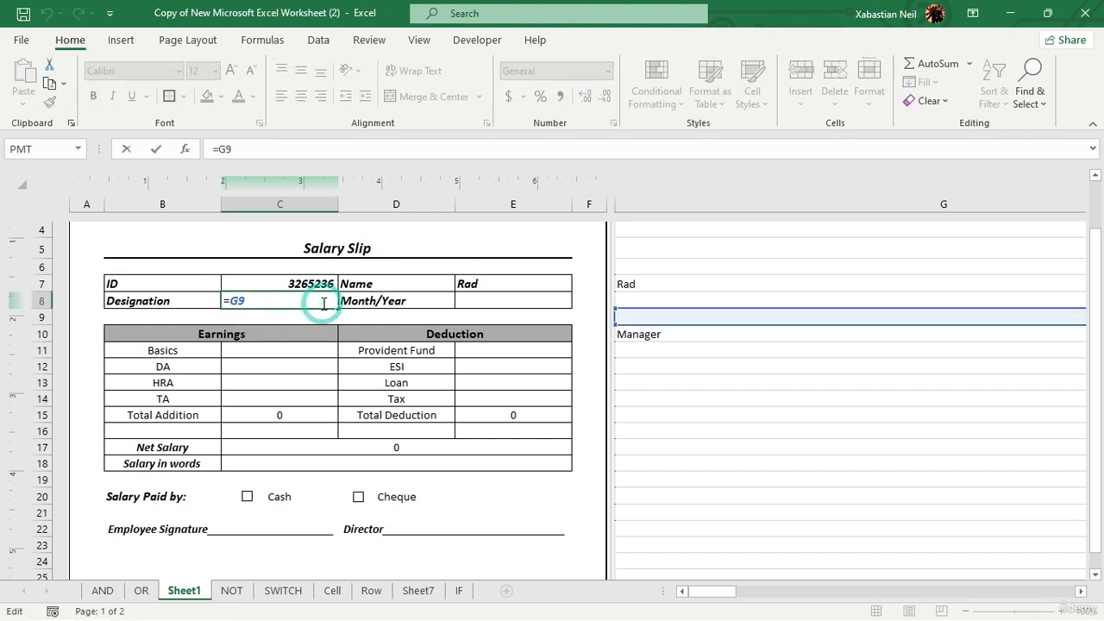
key(BackSpace)
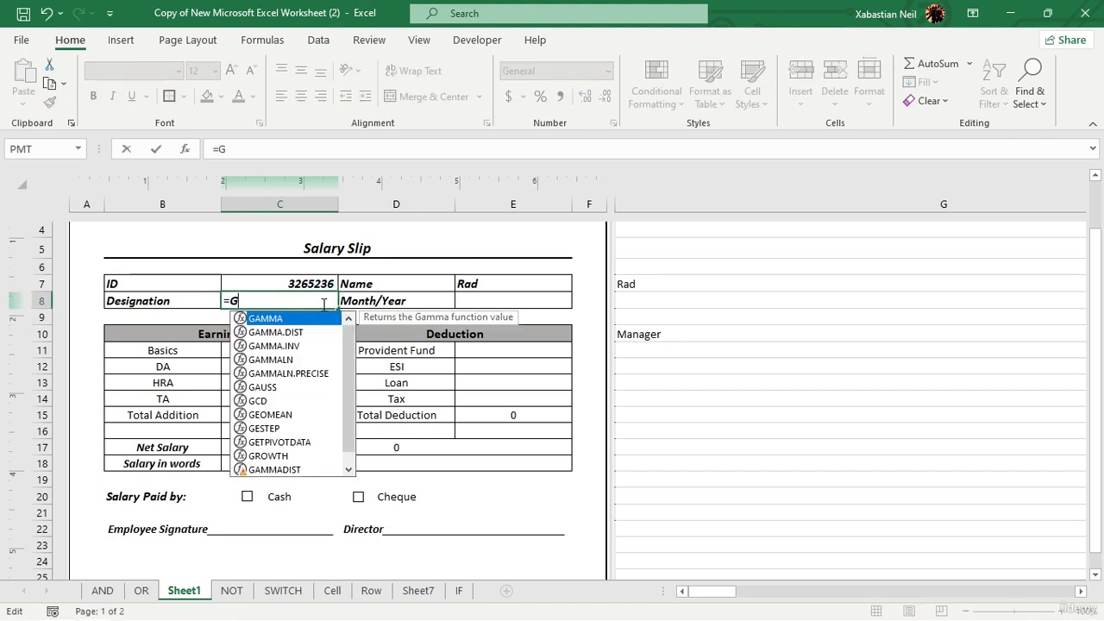
text(10)
key(Return)
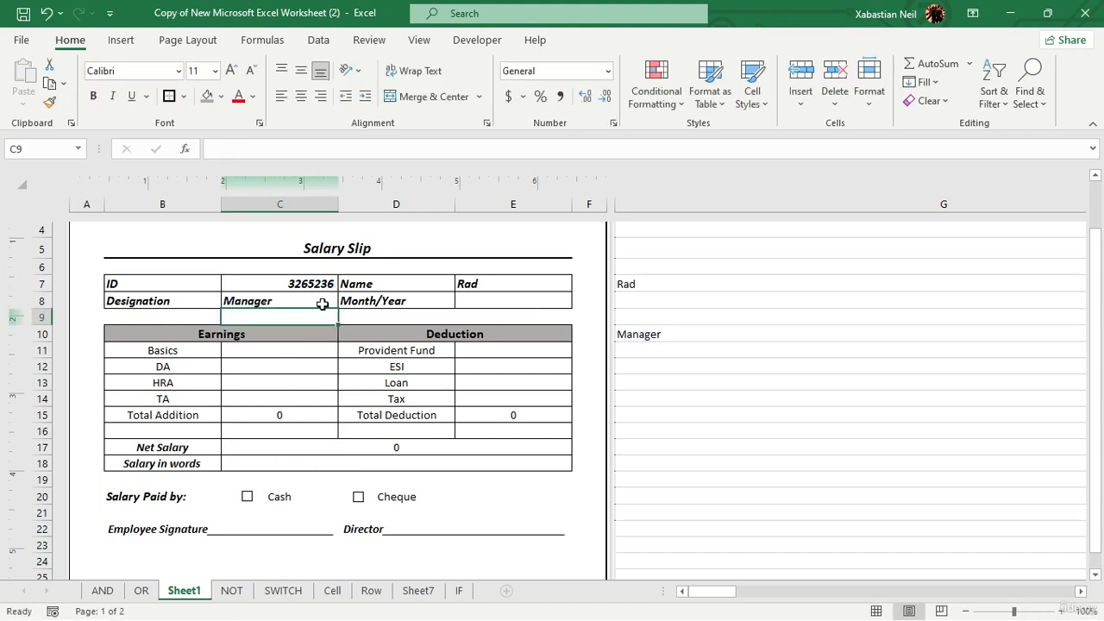
- Enter G9 as the Month/Year entry in cell E8
double_click(523, 301)
text(G9)
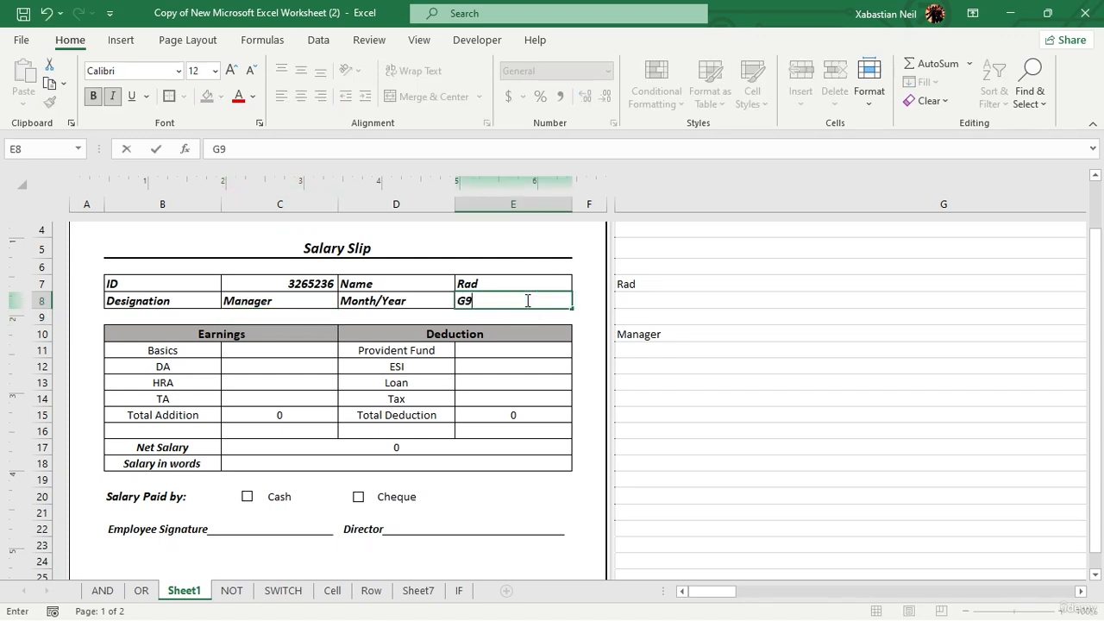
key(Return)
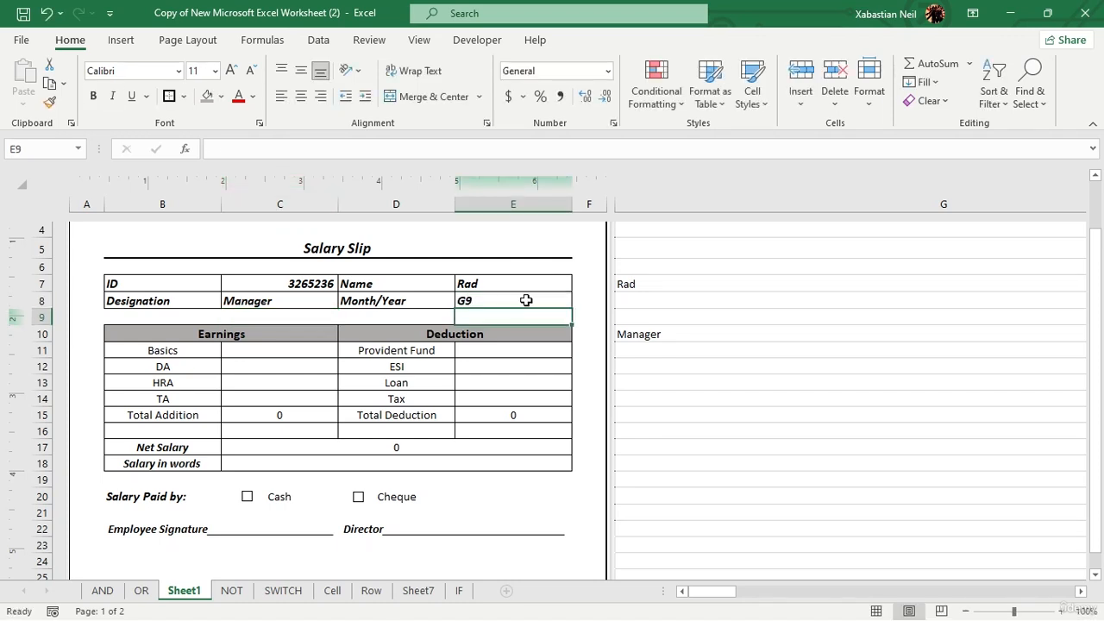
- Fill the Earnings amounts with 326 for Basics, 3473 for DA, 73 for HRA and 37 for TA
click(285, 352)
text(326)
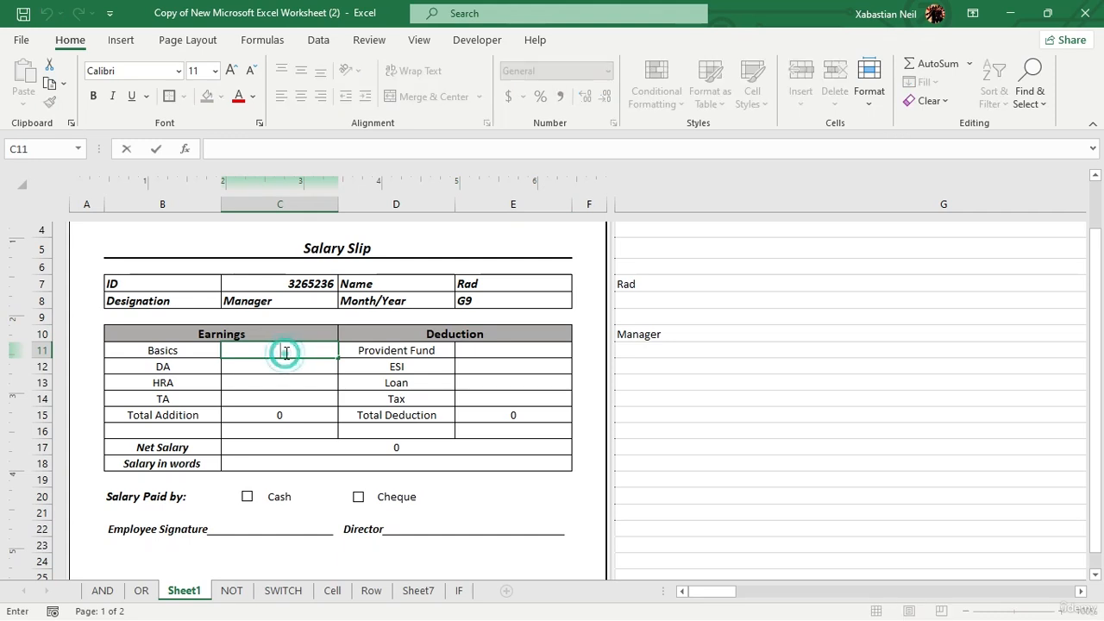
click(315, 368)
text(3473)
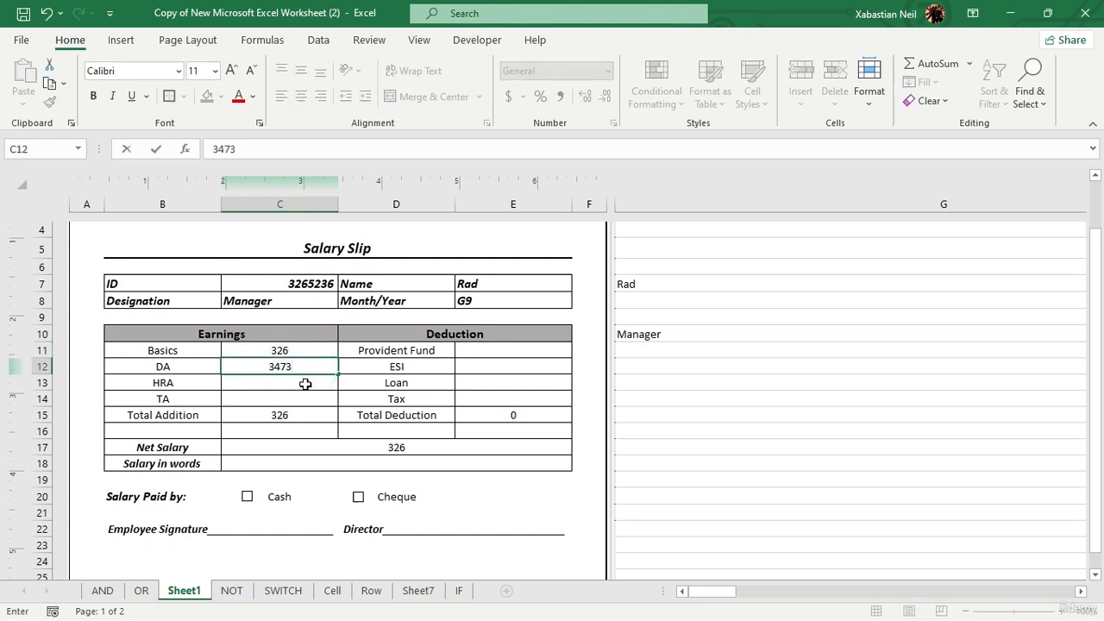
click(303, 383)
text(73)
click(304, 399)
text(37)
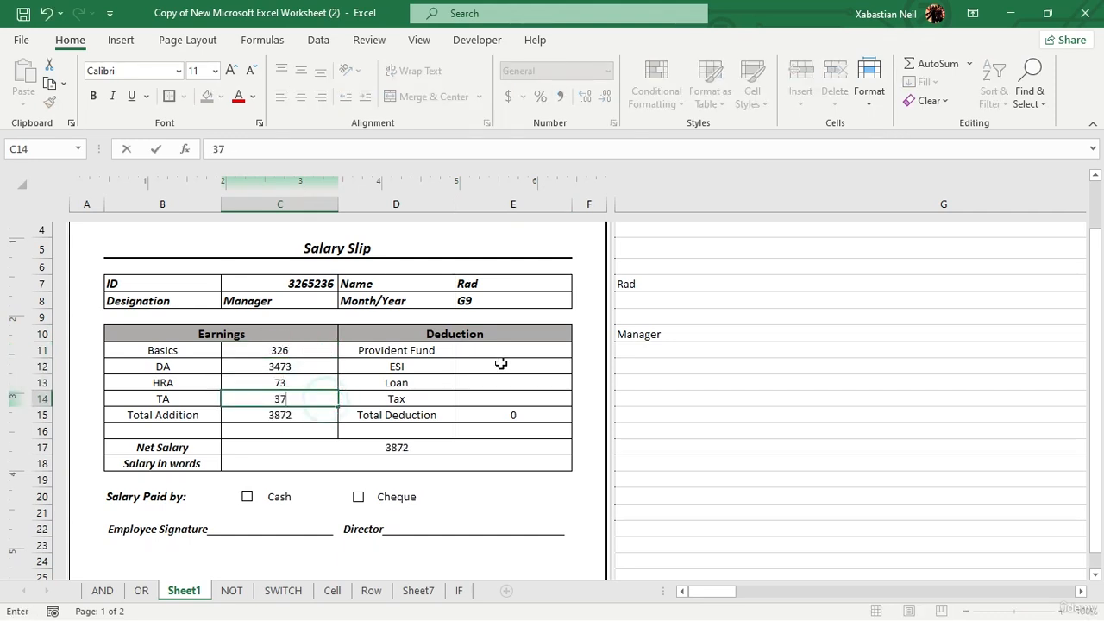
- Fill the Deduction amounts with 3573 for Provident Fund, 373 for ESI, 235 for Loan and 43734 for Tax
click(520, 352)
text(3573)
click(521, 366)
text(373)
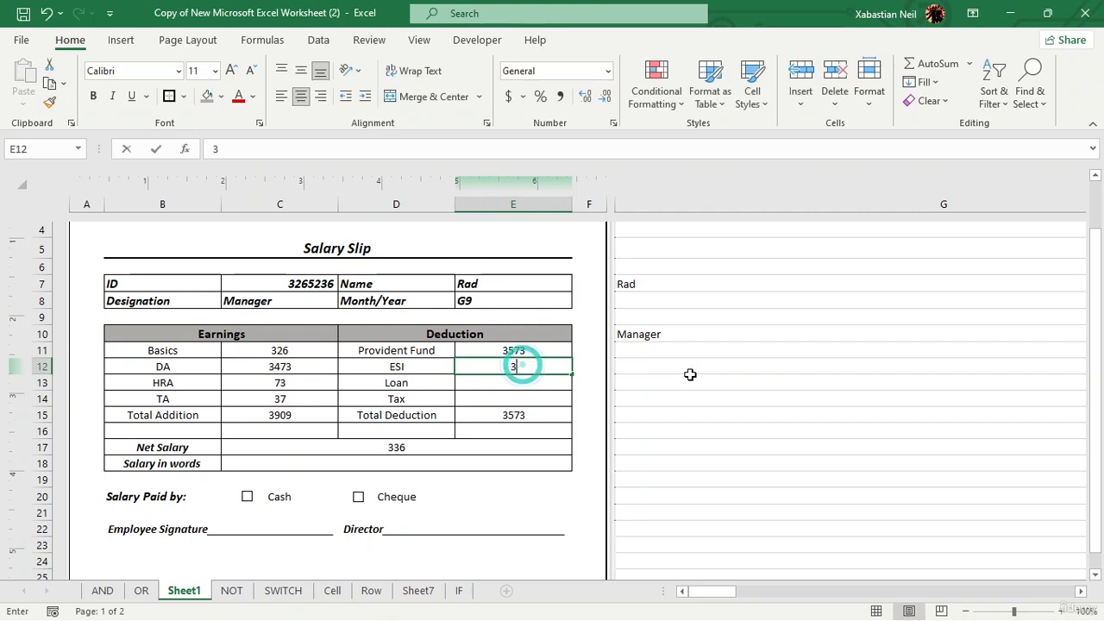
click(563, 388)
text(235)
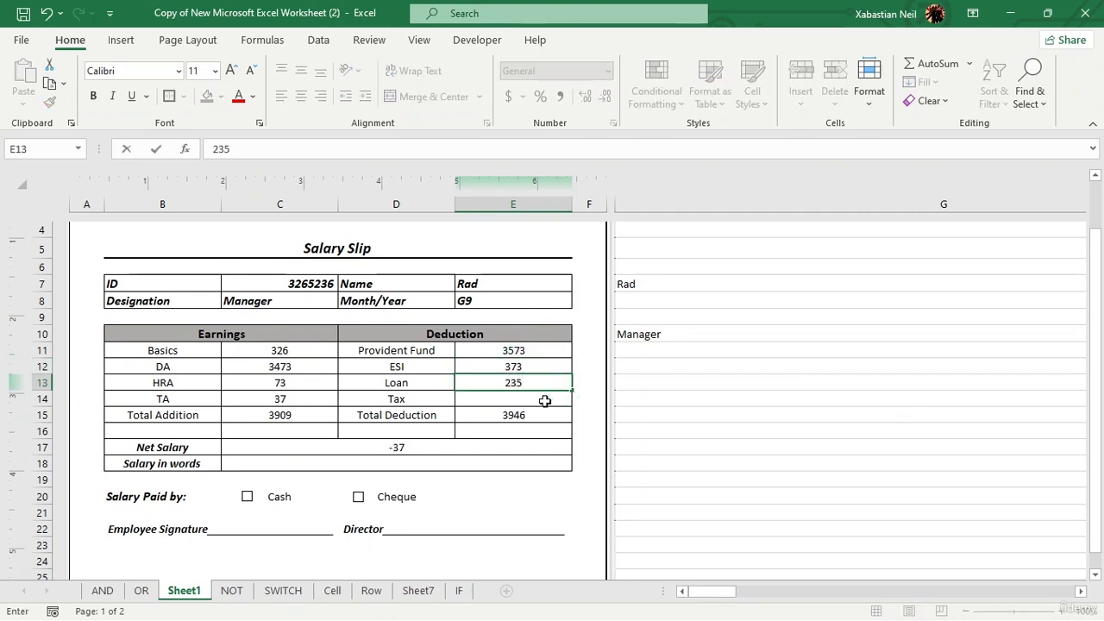
click(547, 398)
text(43734)
click(553, 438)
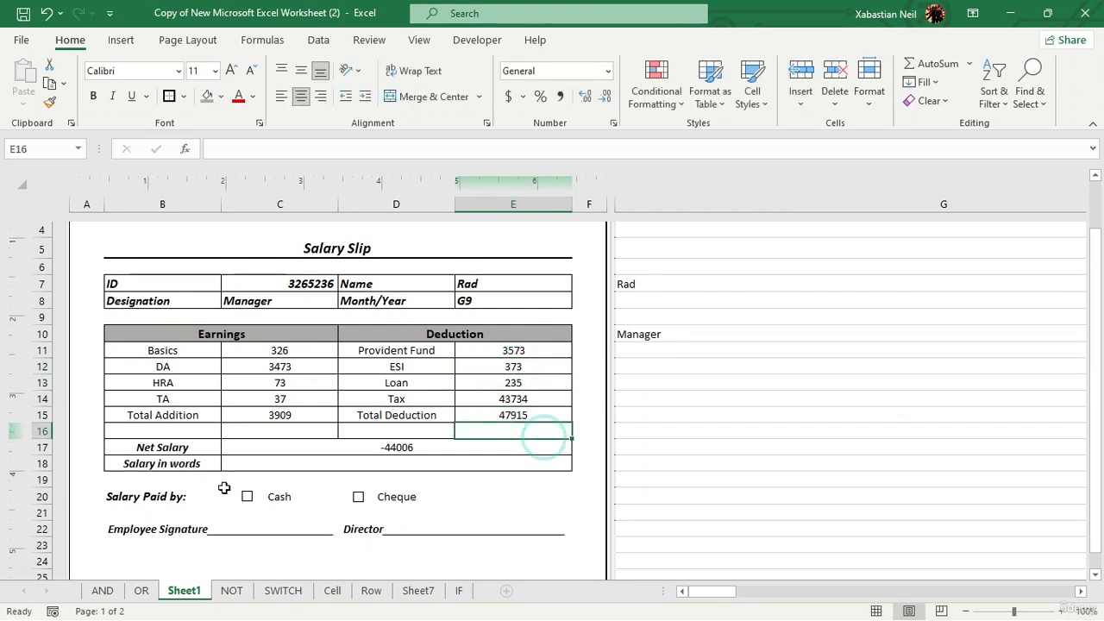
- Open the Salary in words cell C18 for editing
click(421, 473)
double_click(427, 466)
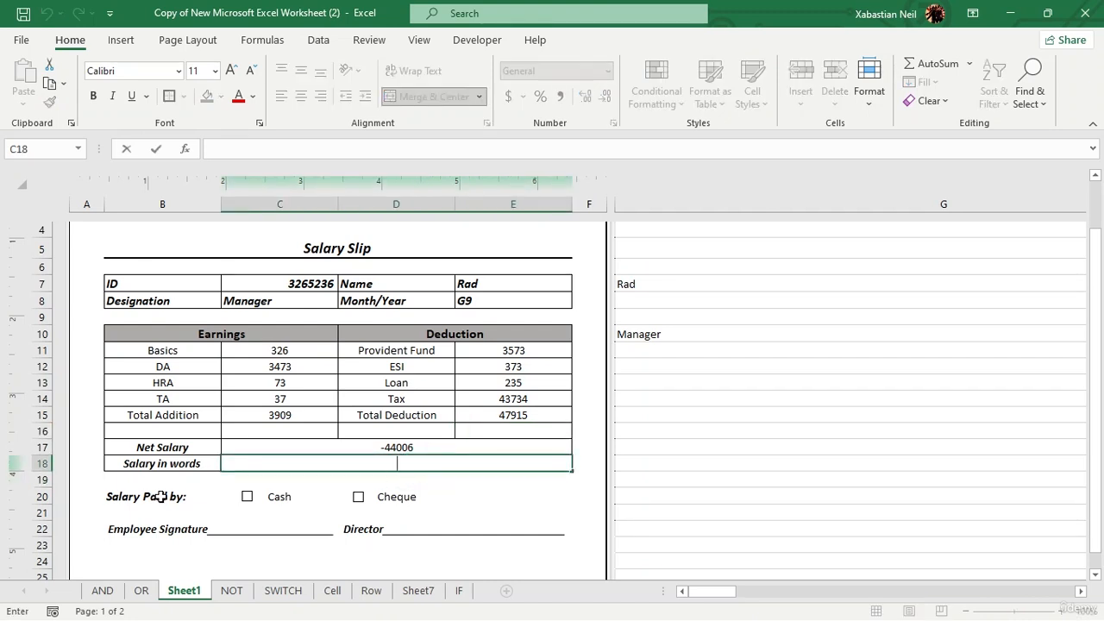
- Tick the Cash checkbox in the Salary Paid by row of the slip
scroll(164, 486, down, 1)
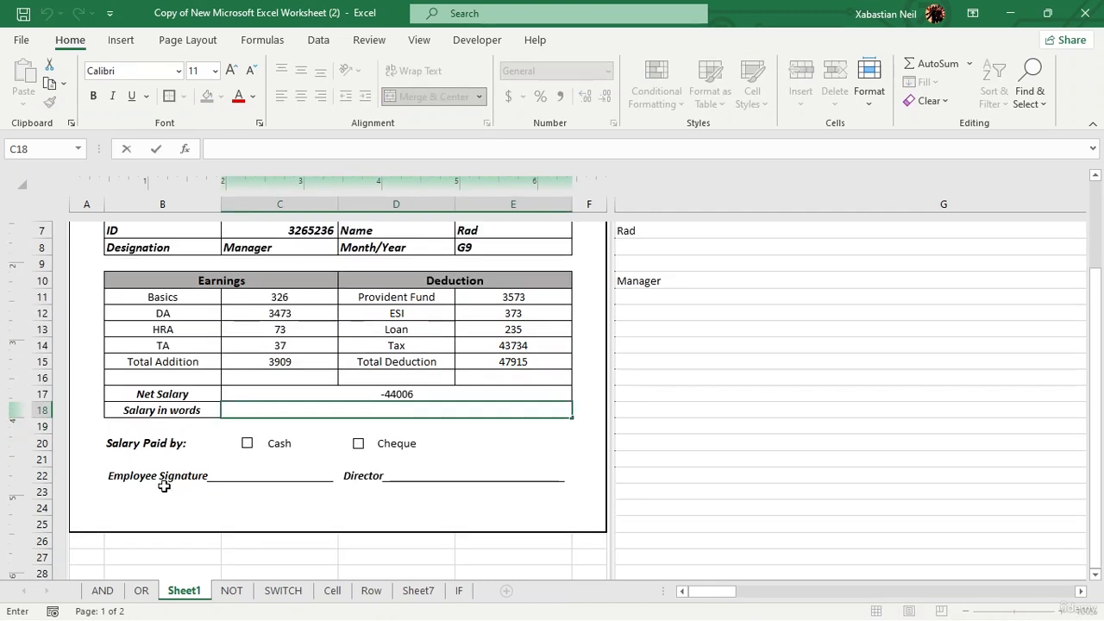
scroll(328, 449, down, 3)
scroll(373, 432, up, 1)
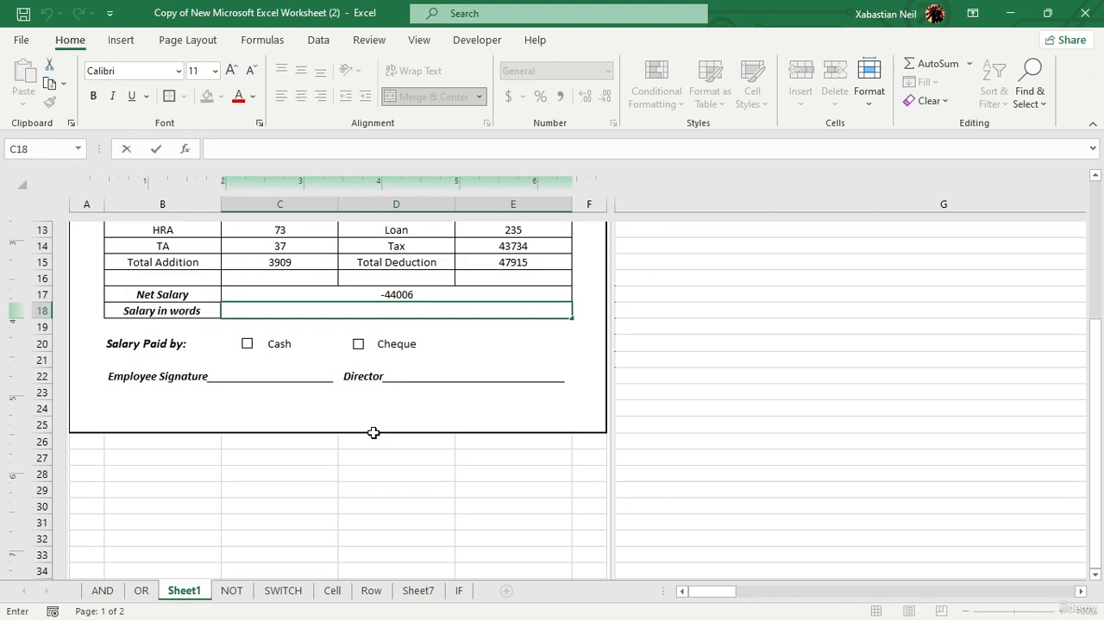
scroll(256, 331, up, 1)
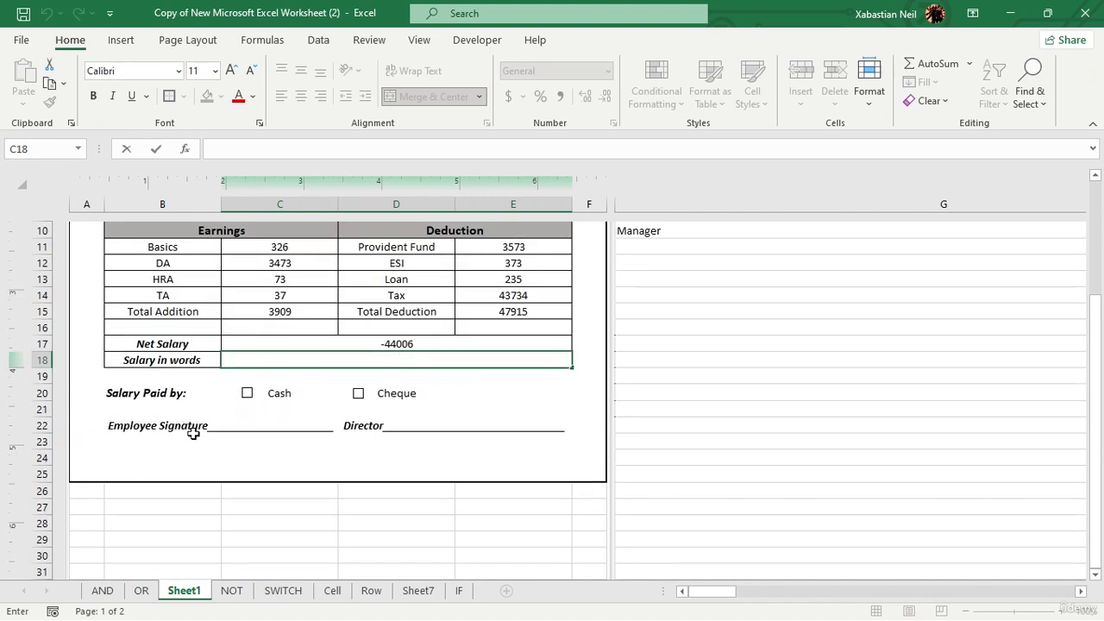
click(245, 401)
scroll(267, 414, up, 3)
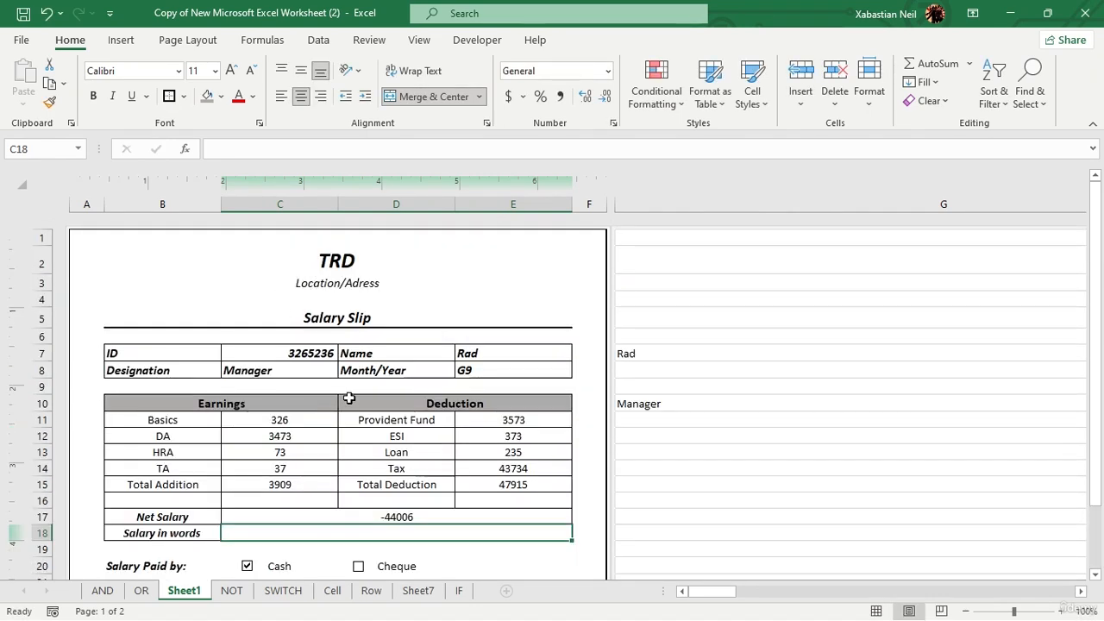
- Clear the Cash checkbox and tick Cheque as the payment method in the Salary Paid by row
scroll(348, 394, down, 3)
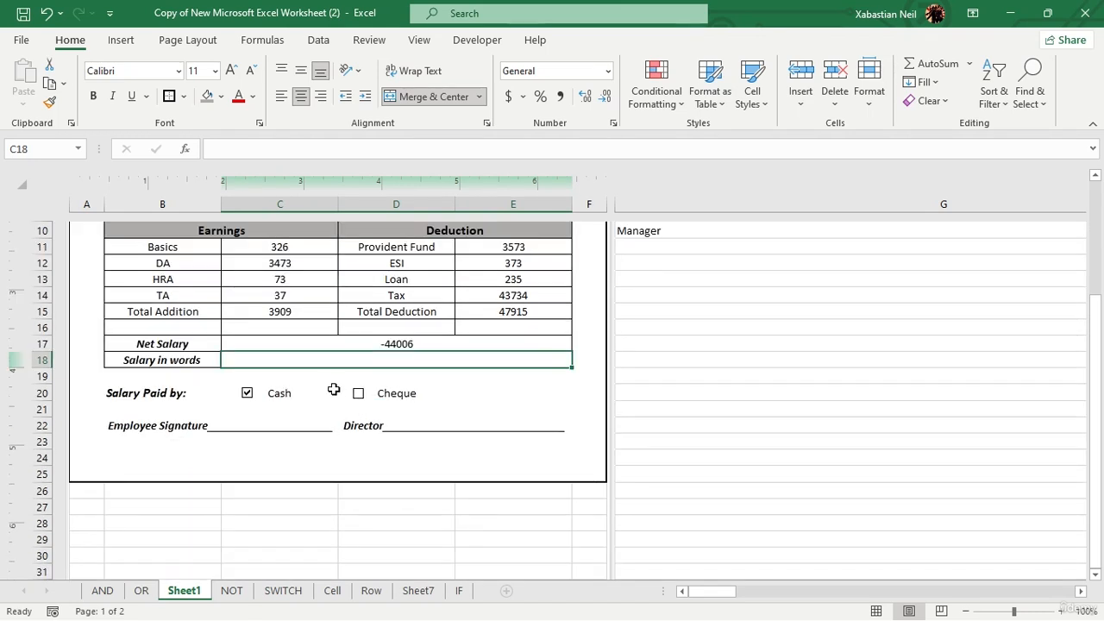
click(247, 393)
scroll(164, 413, up, 3)
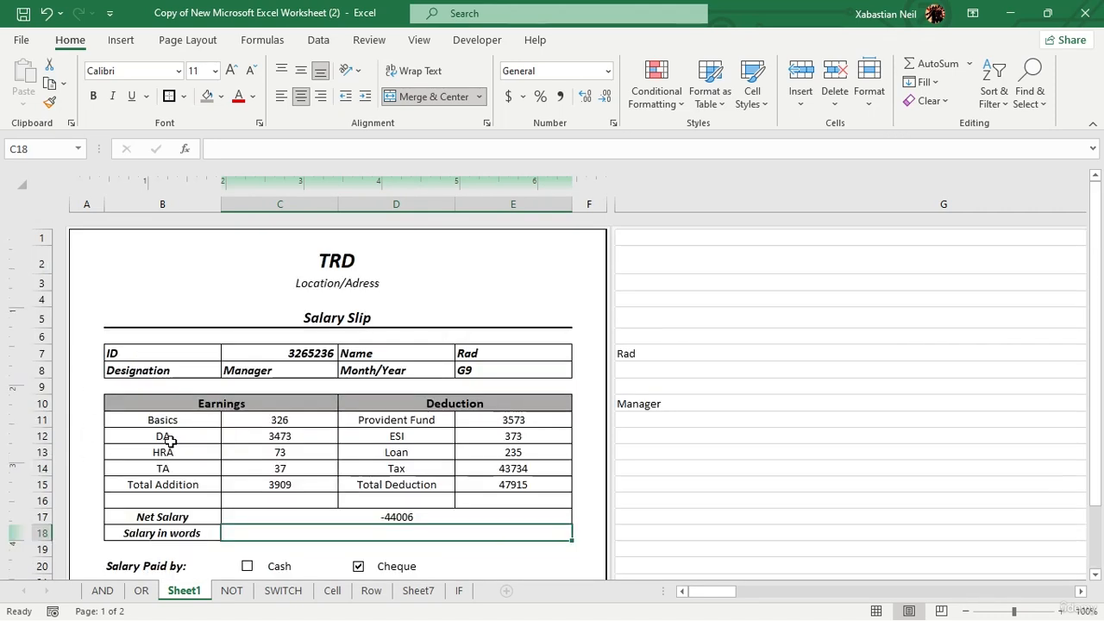
scroll(353, 444, down, 2)
scroll(256, 387, up, 2)
scroll(328, 500, down, 1)
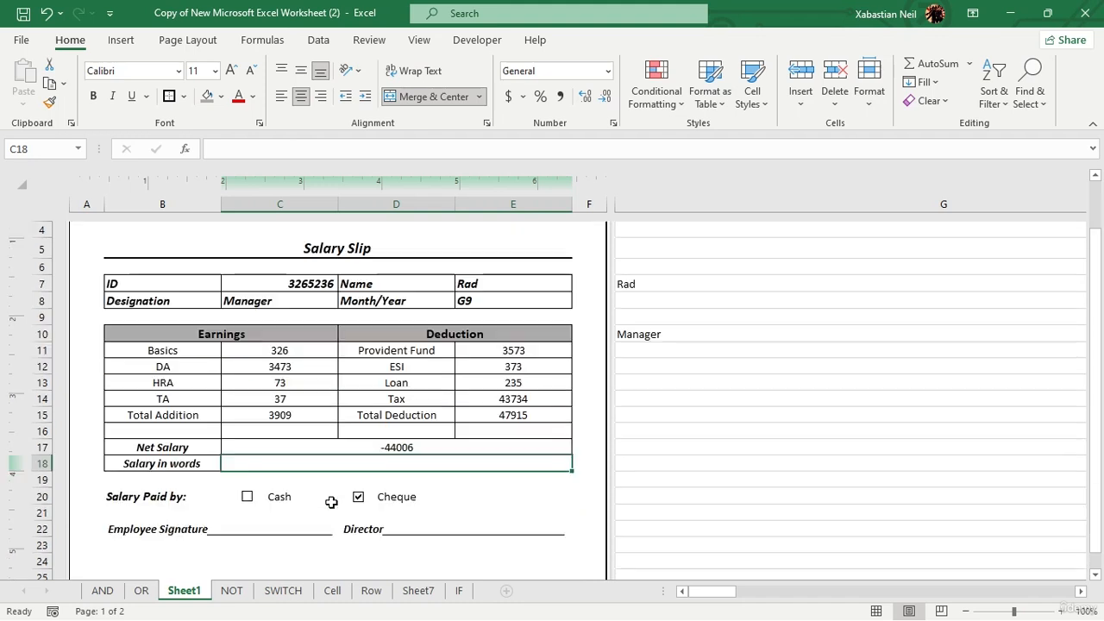